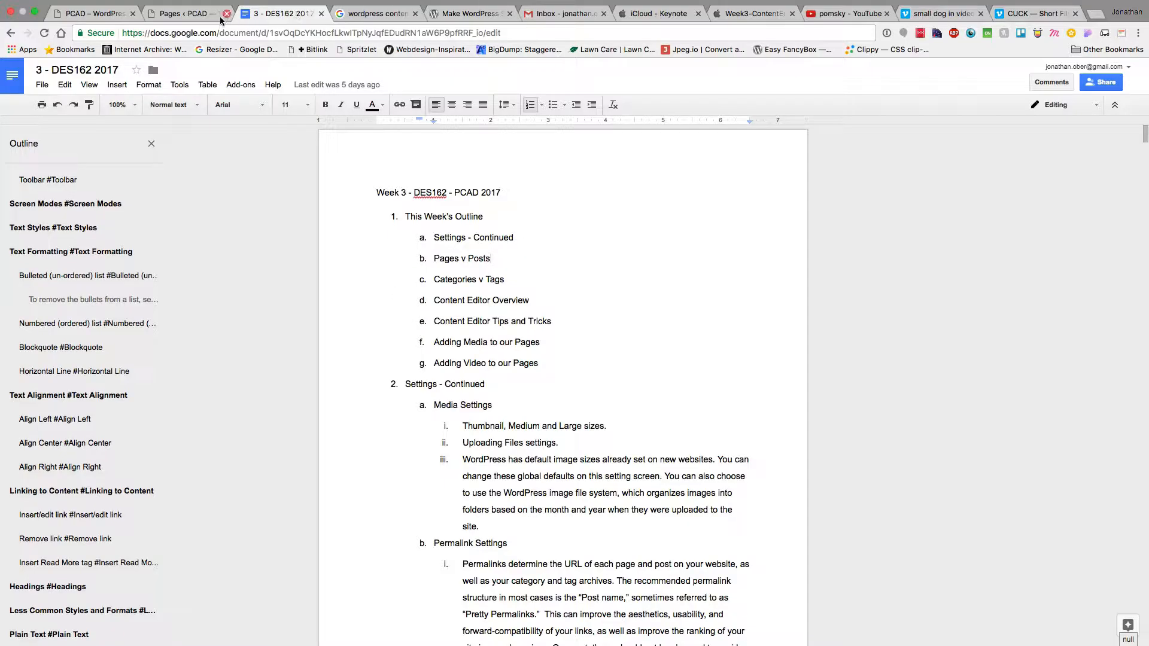
# Open the General settings of the PCAD WordPress site and review the options, from the admin email address to the site language.
pyautogui.click(185, 13)
pyautogui.moveTo(58, 380)
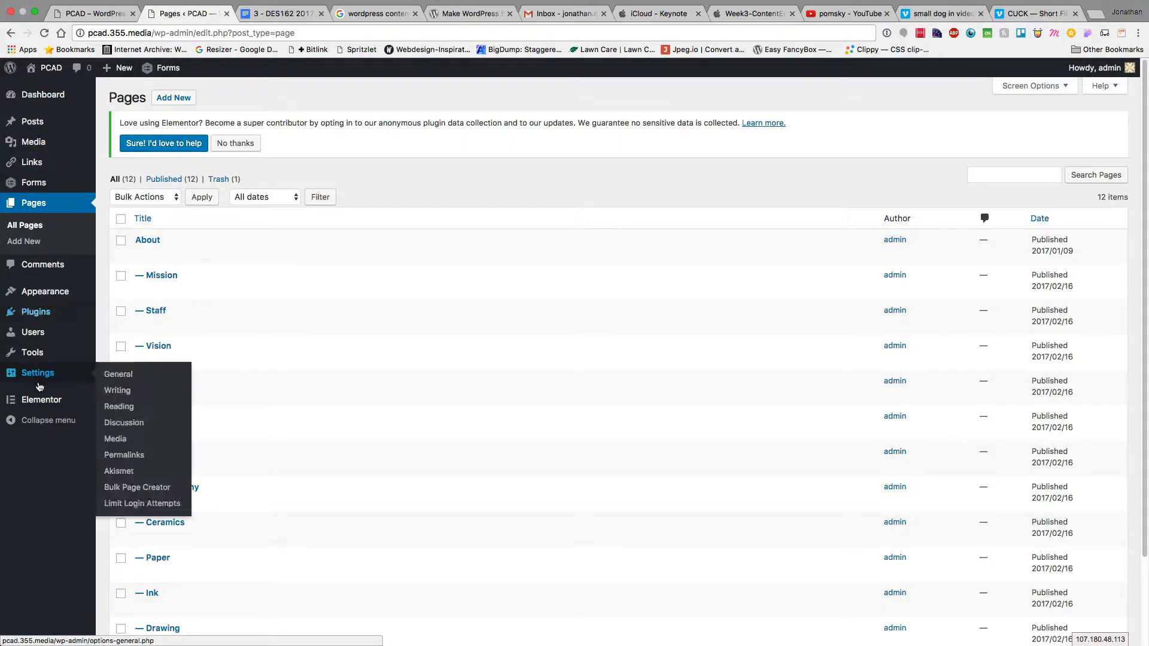
pyautogui.click(114, 377)
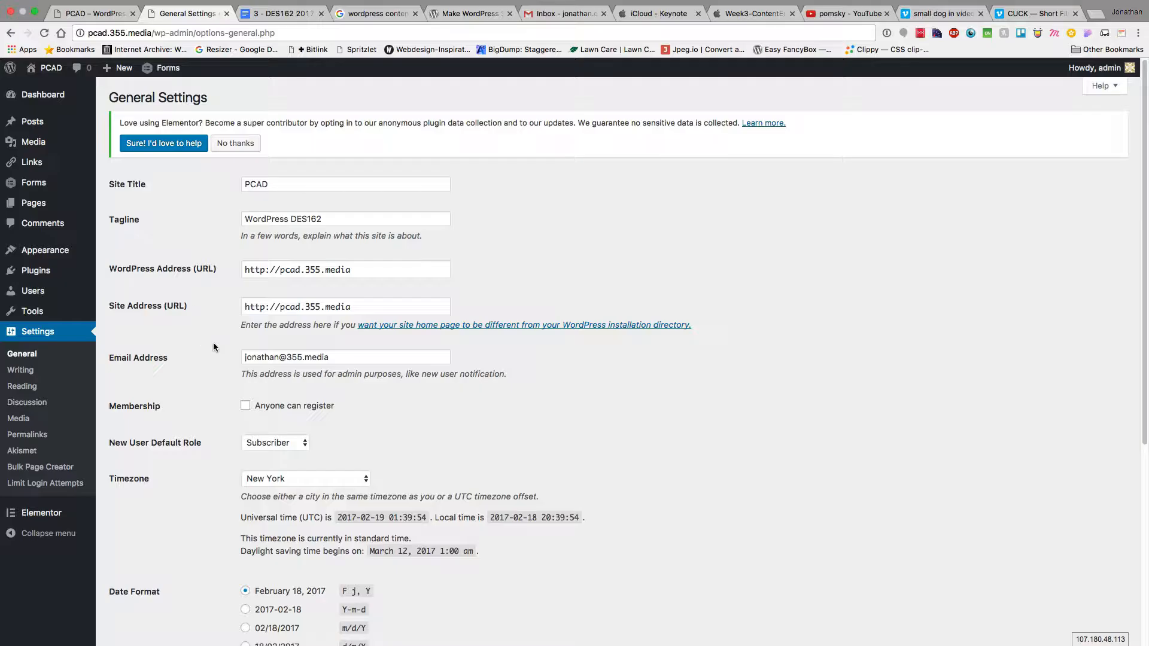
pyautogui.doubleClick(267, 357)
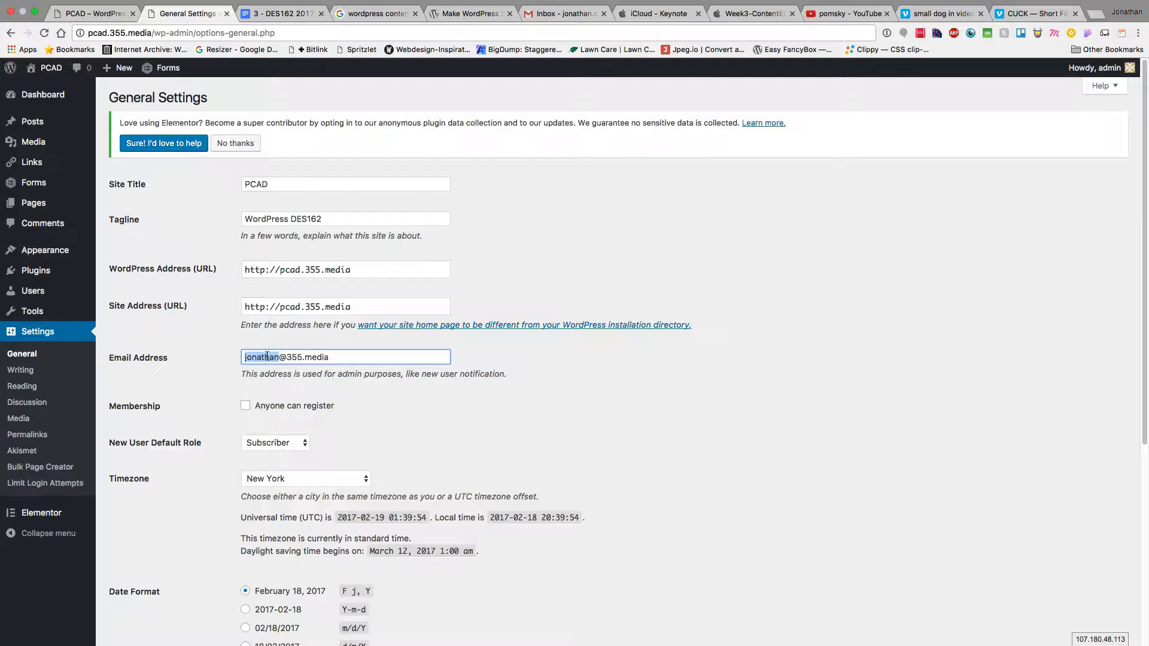
pyautogui.scroll(-4, 186, 404)
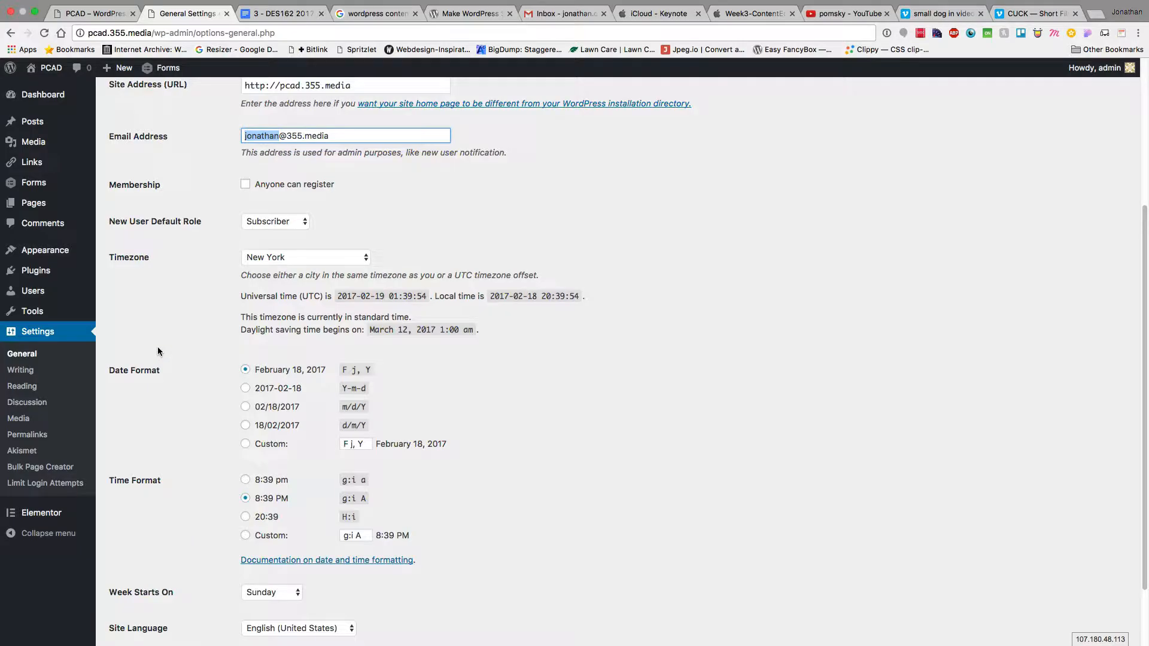
pyautogui.scroll(-2, 160, 350)
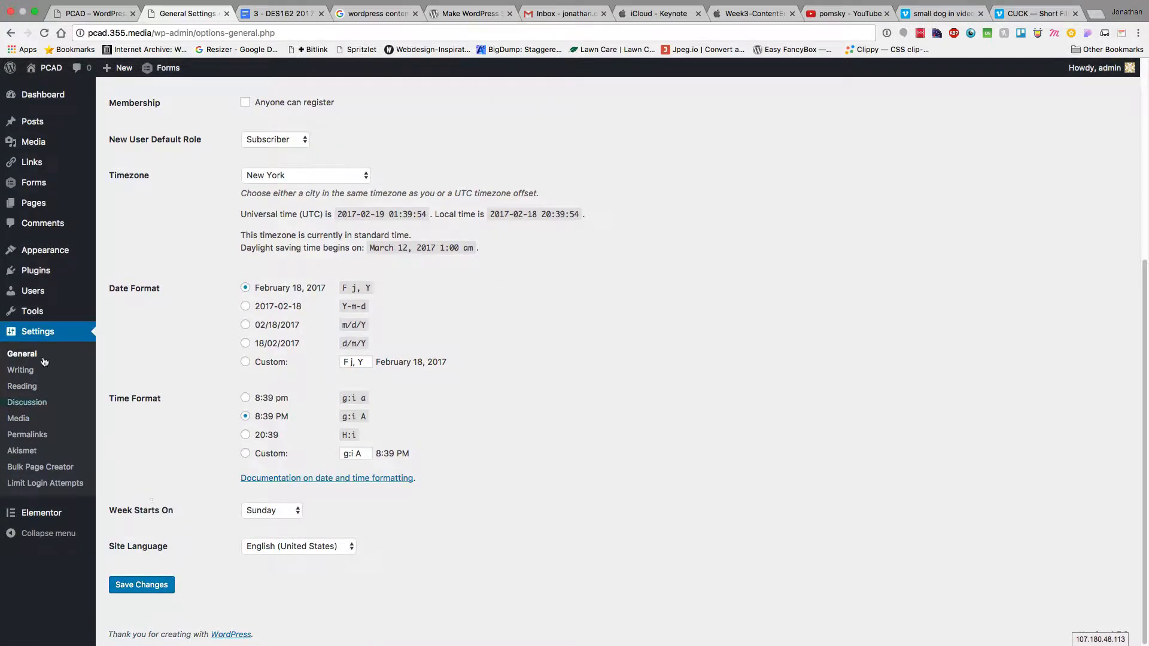
# Review the Media settings, and compare the Day and name and Post name URL structures in the Permalink settings.
pyautogui.click(13, 422)
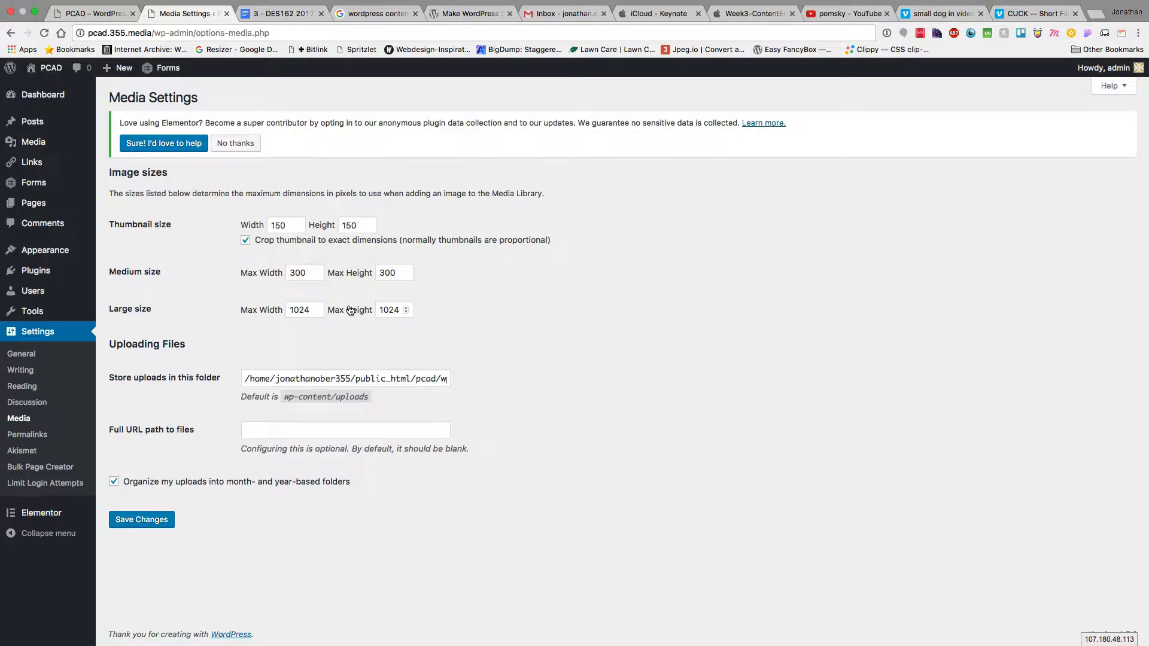
pyautogui.click(36, 439)
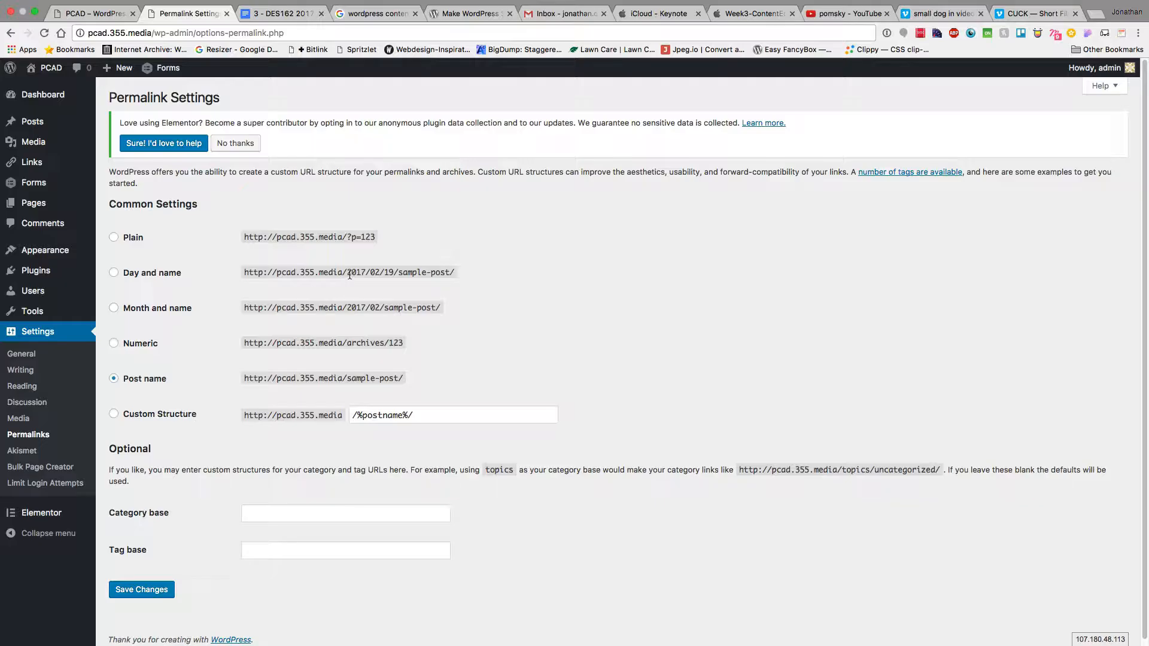
pyautogui.moveTo(348, 272); pyautogui.dragTo(393, 272)
pyautogui.click(417, 278)
pyautogui.tripleClick(321, 375)
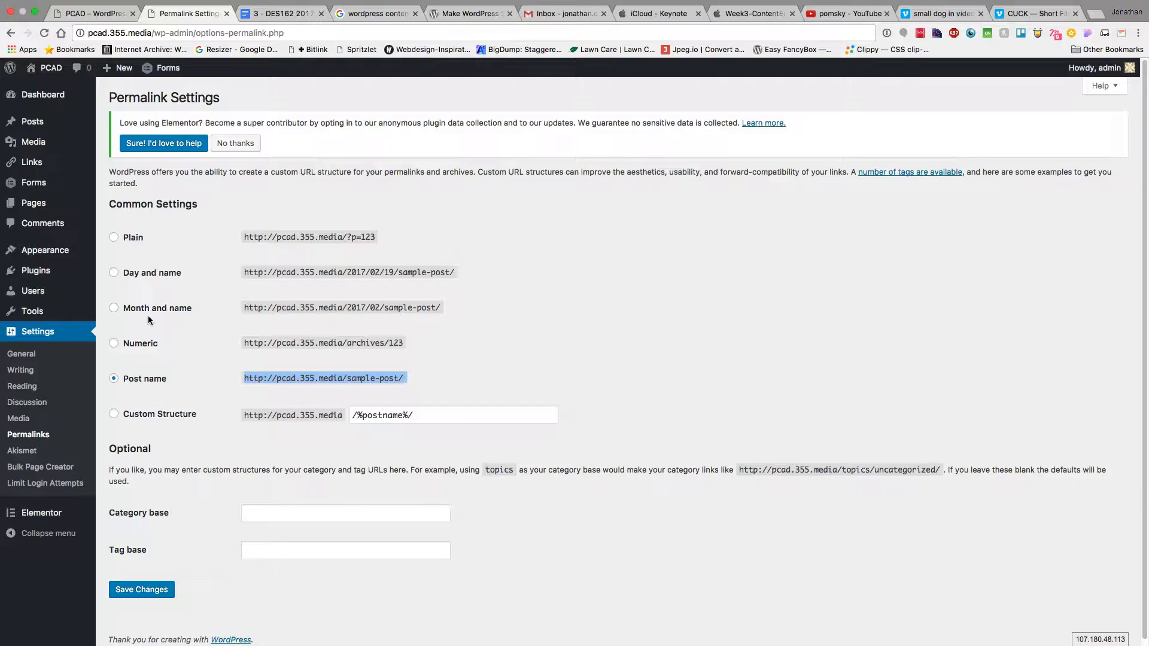
# View the Bulk Page Creator page, the installed themes and the list of installed plugins.
pyautogui.click(23, 467)
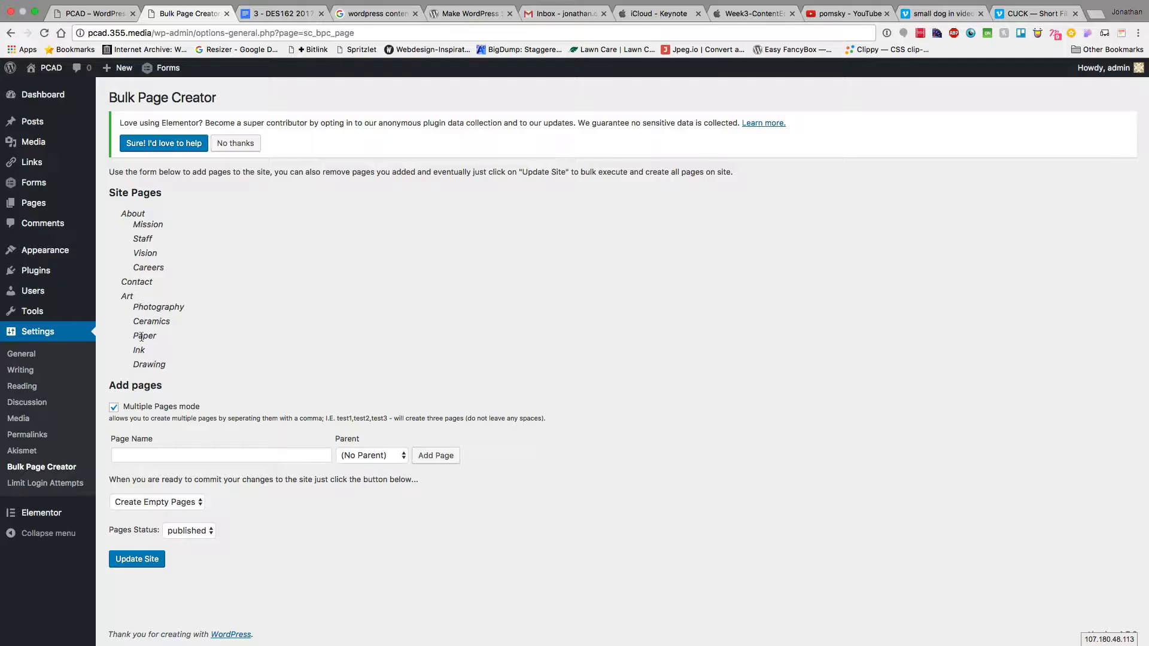
pyautogui.click(36, 258)
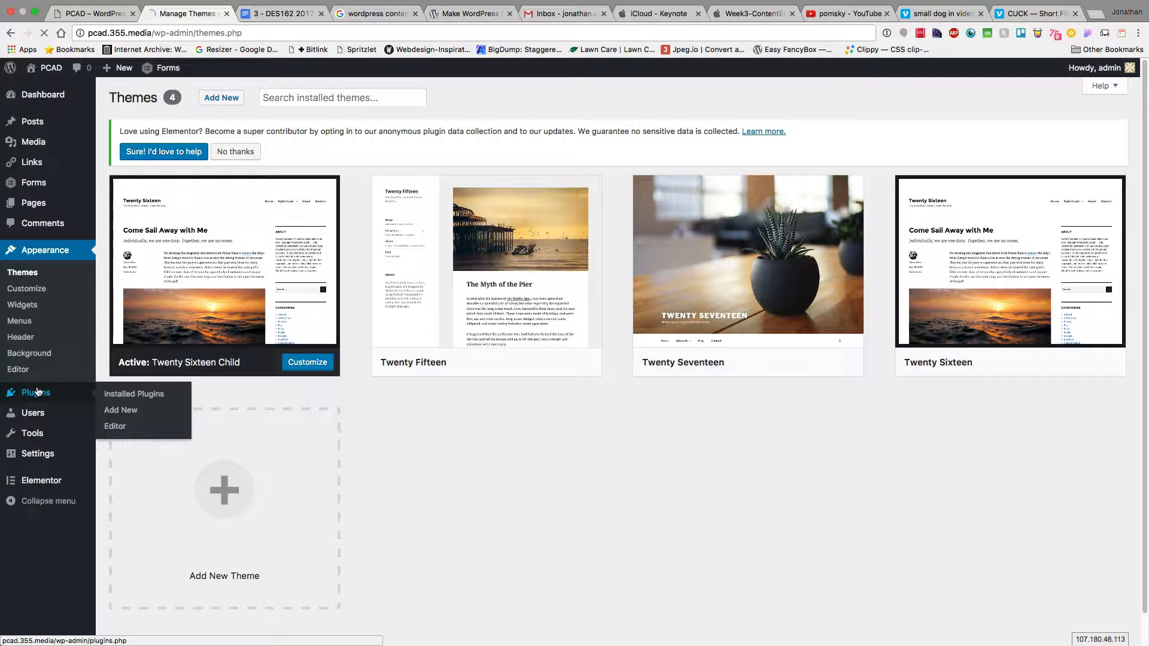
pyautogui.click(37, 392)
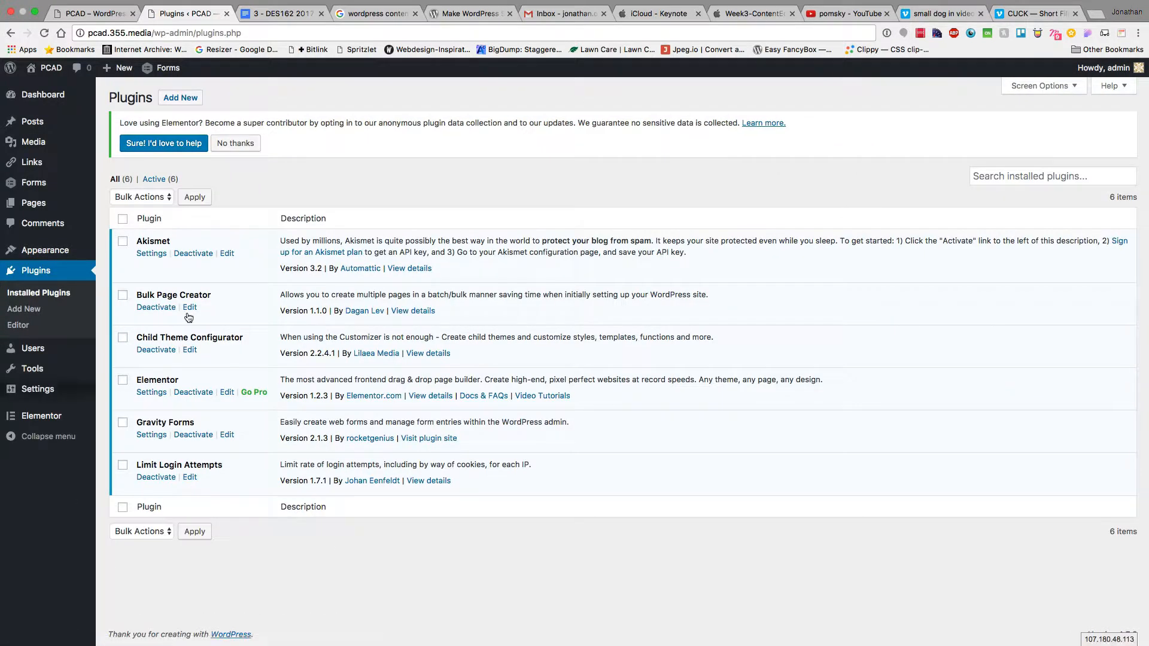
# Search the plugin directory for "bulk page creator".
pyautogui.click(179, 99)
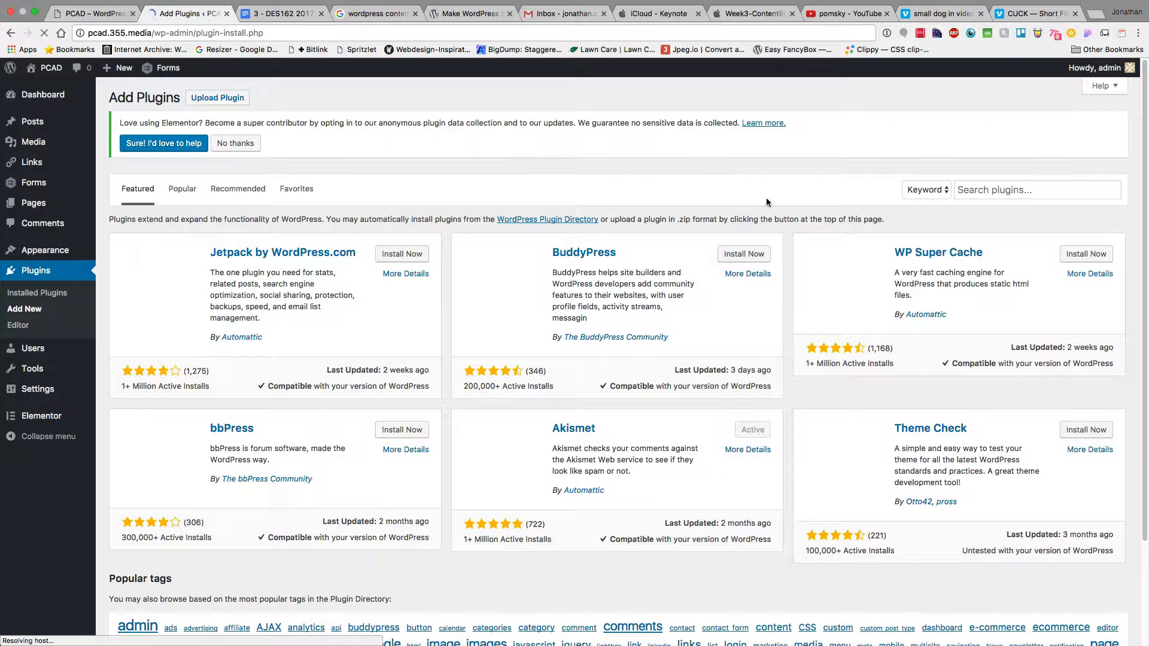
pyautogui.click(994, 191)
pyautogui.write('bu;')
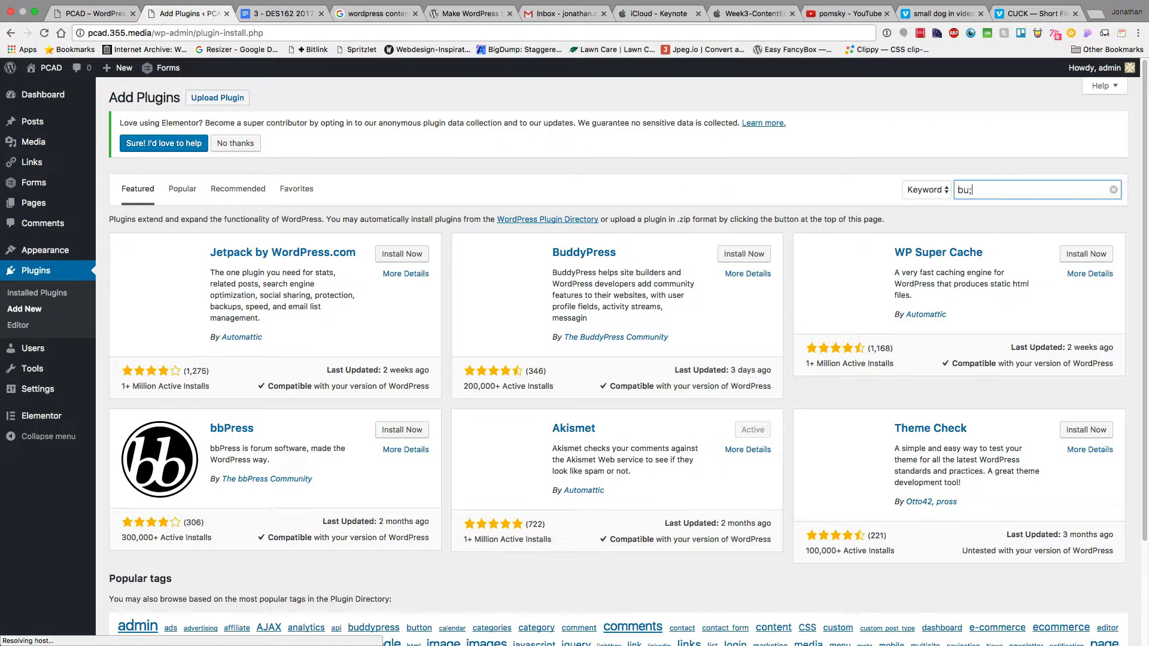
pyautogui.press('BackSpace')
pyautogui.write('lk page creator')
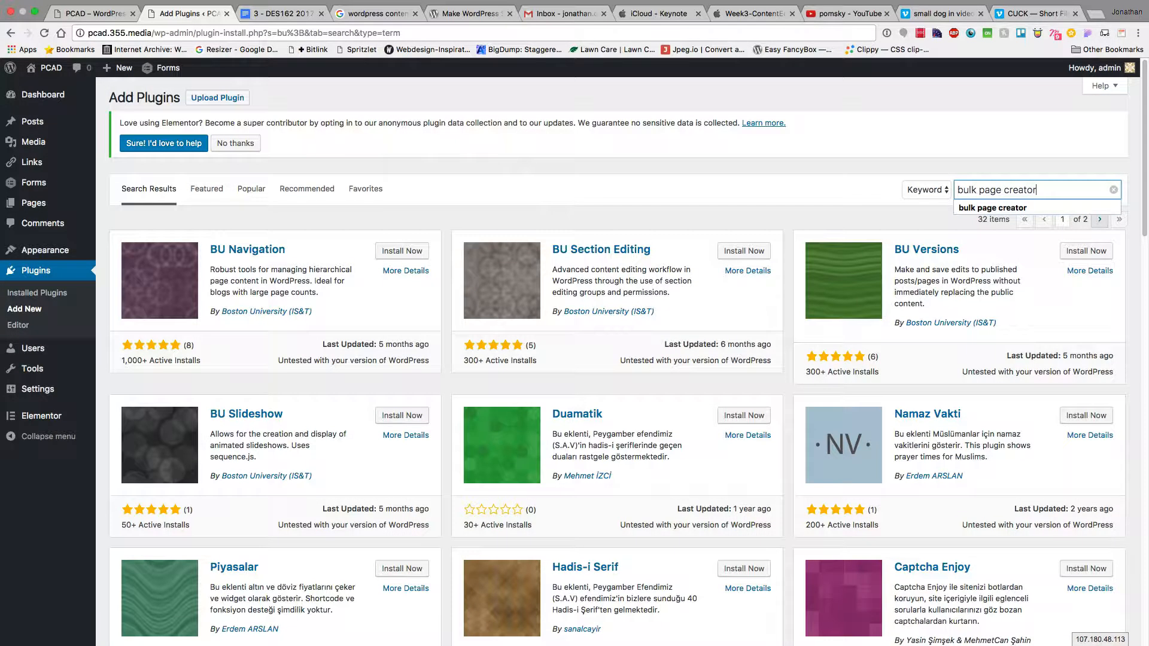
pyautogui.press('Return')
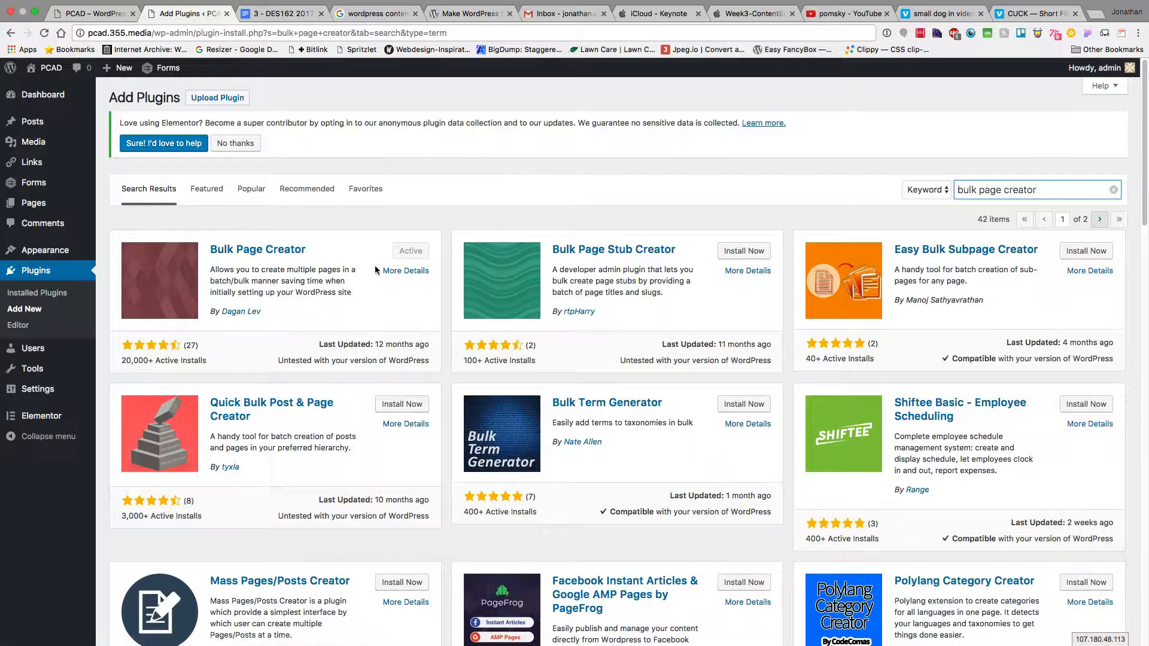
# Deactivate and reactivate the Bulk Page Creator plugin among the installed plugins, and open its settings page.
pyautogui.click(32, 294)
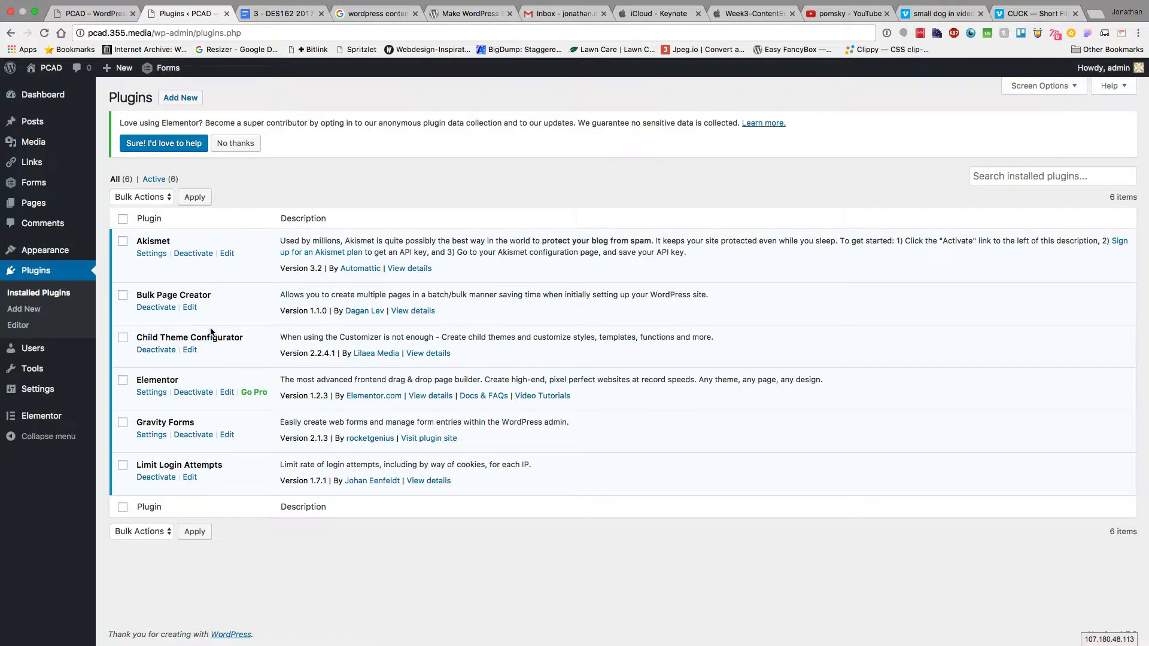
pyautogui.click(162, 310)
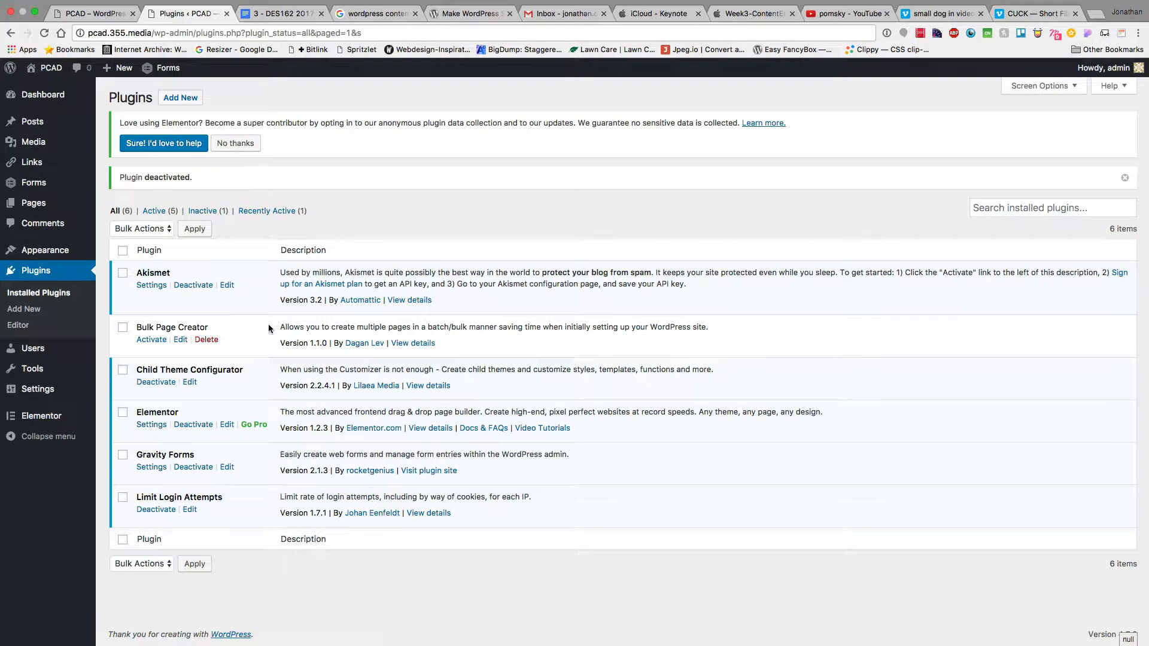
pyautogui.click(162, 342)
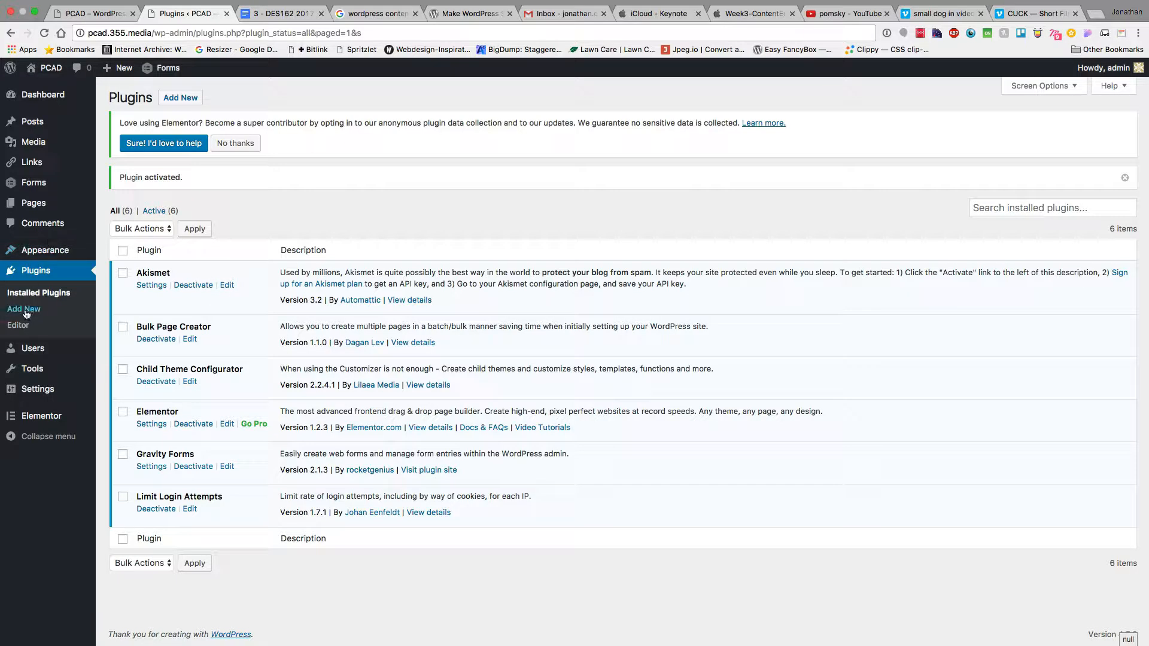
pyautogui.moveTo(34, 390)
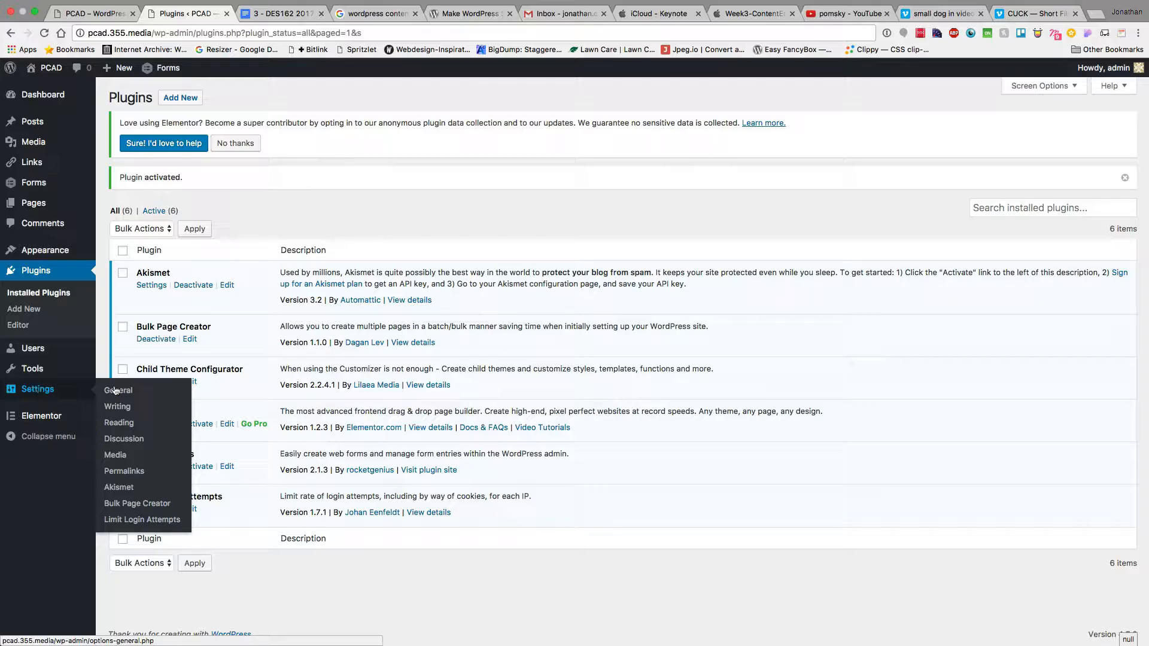
pyautogui.click(141, 504)
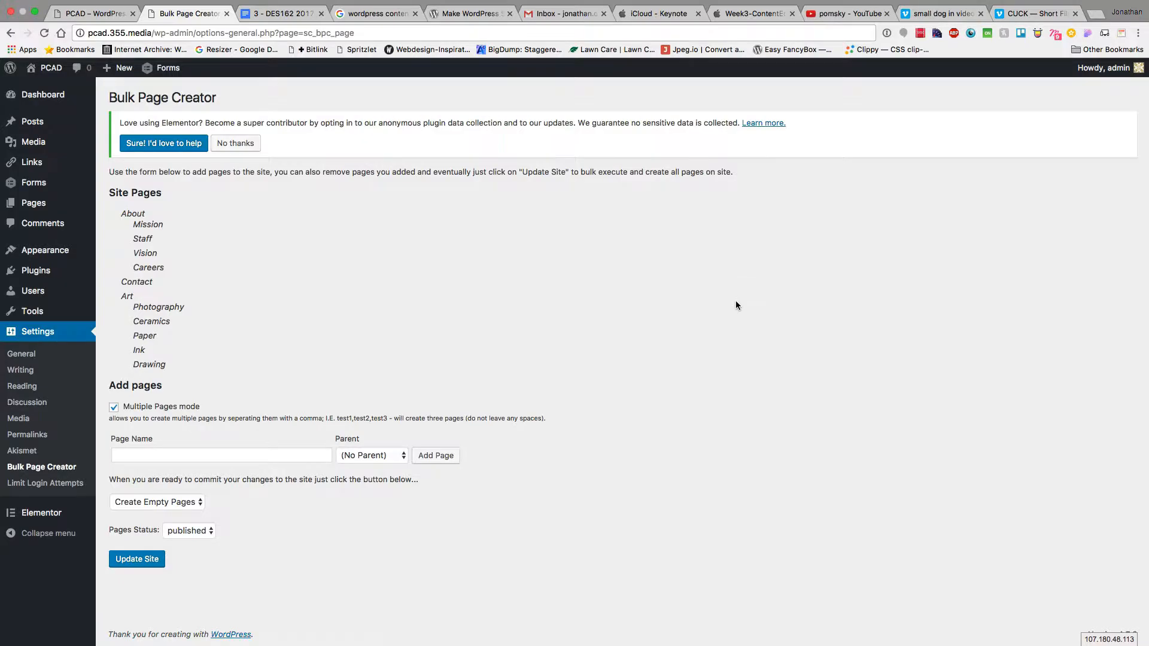
# Switch to Basecamp in a new browser tab and open the Sitemap document of the 2 - Williams Architects project.
pyautogui.press('super+t')
pyautogui.write('basecamp')
pyautogui.press('Return')
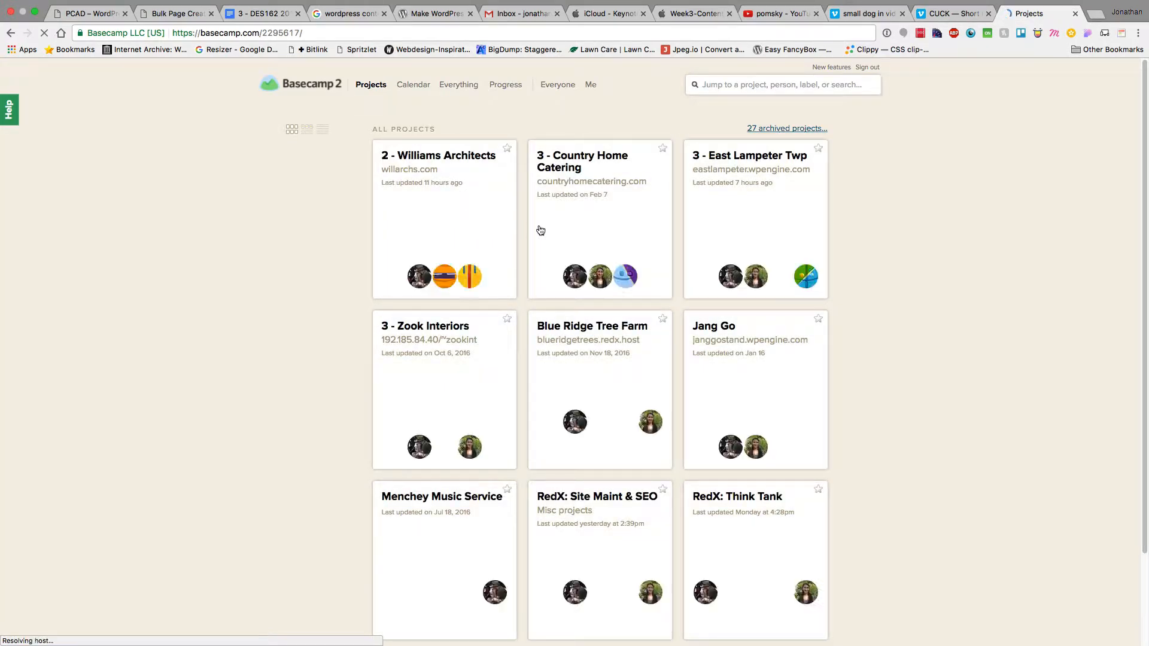
pyautogui.click(480, 227)
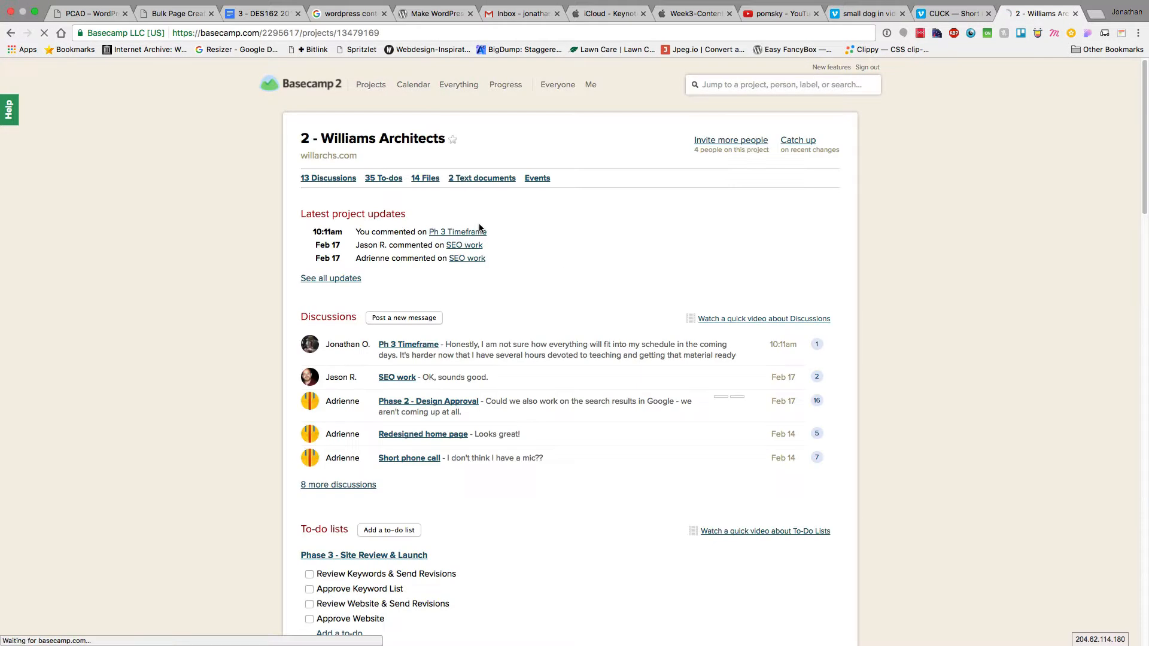
pyautogui.scroll(-15, 480, 228)
pyautogui.scroll(-5, 479, 227)
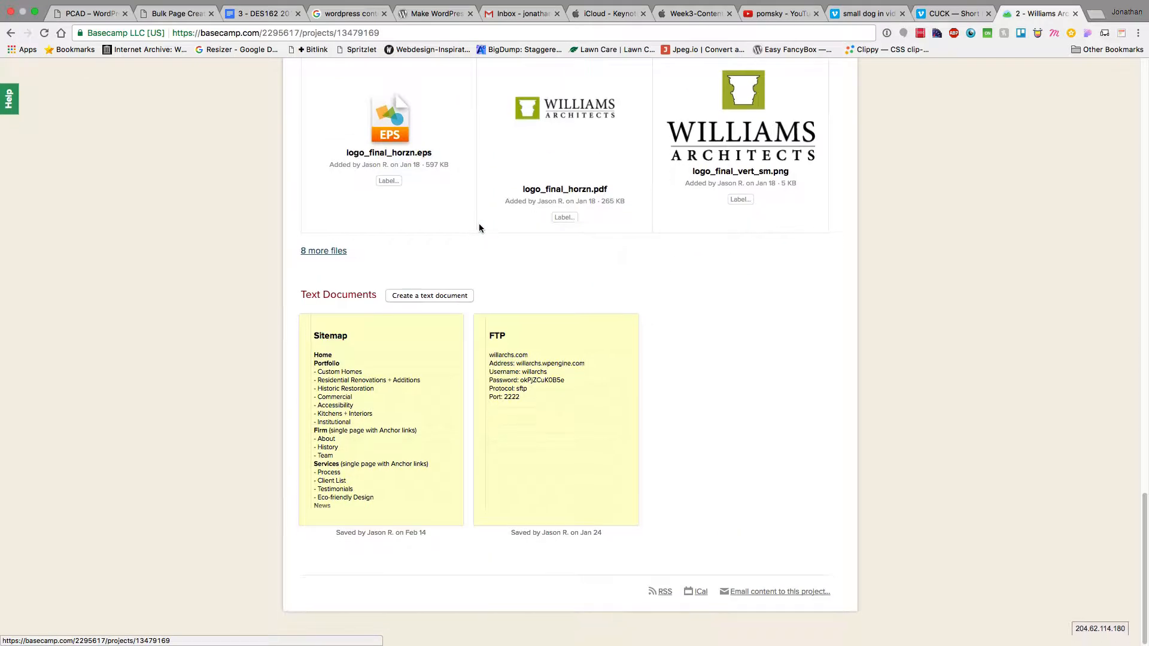
pyautogui.click(423, 356)
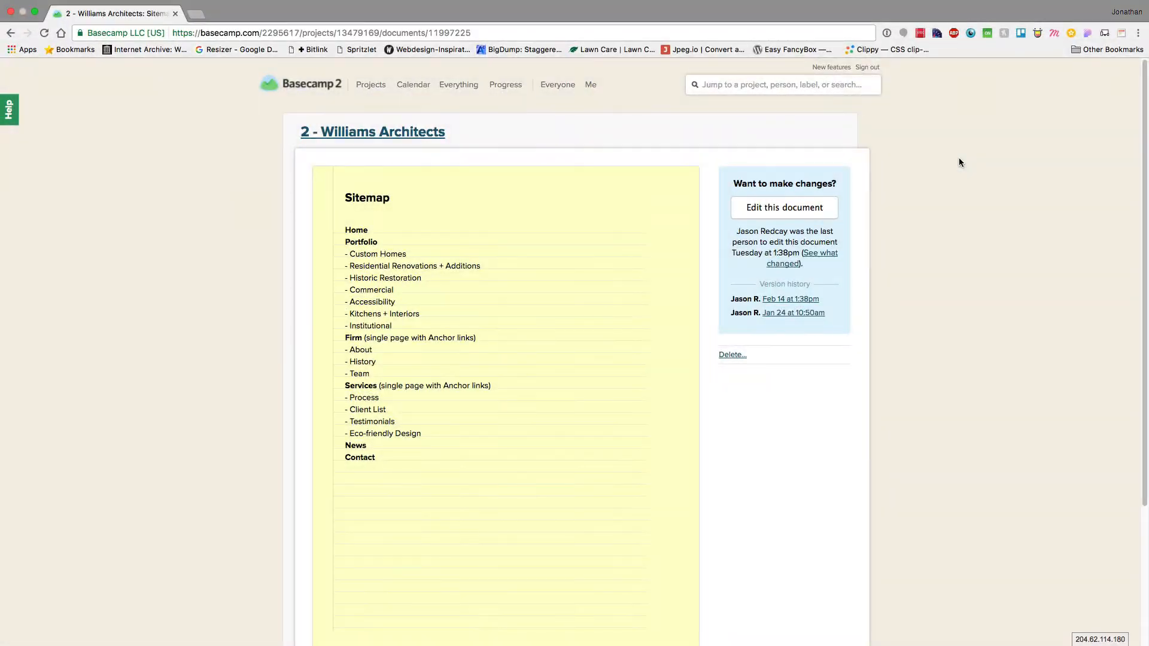
# Arrange the Sitemap window in a narrow split view beside the main browser window, showing the Bulk Page Creator page there.
pyautogui.hotkey('ctrl', 'Up')
pyautogui.moveTo(712, 45); pyautogui.dragTo(611, 45)
pyautogui.click(660, 56)
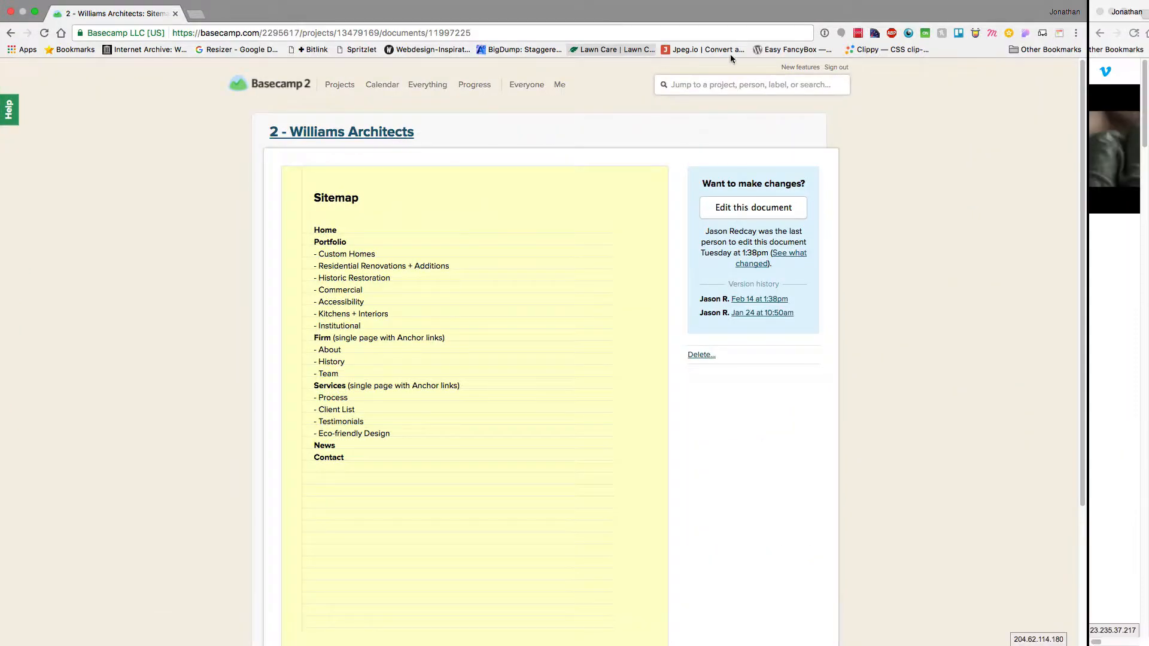
pyautogui.moveTo(1088, 110); pyautogui.dragTo(292, 114)
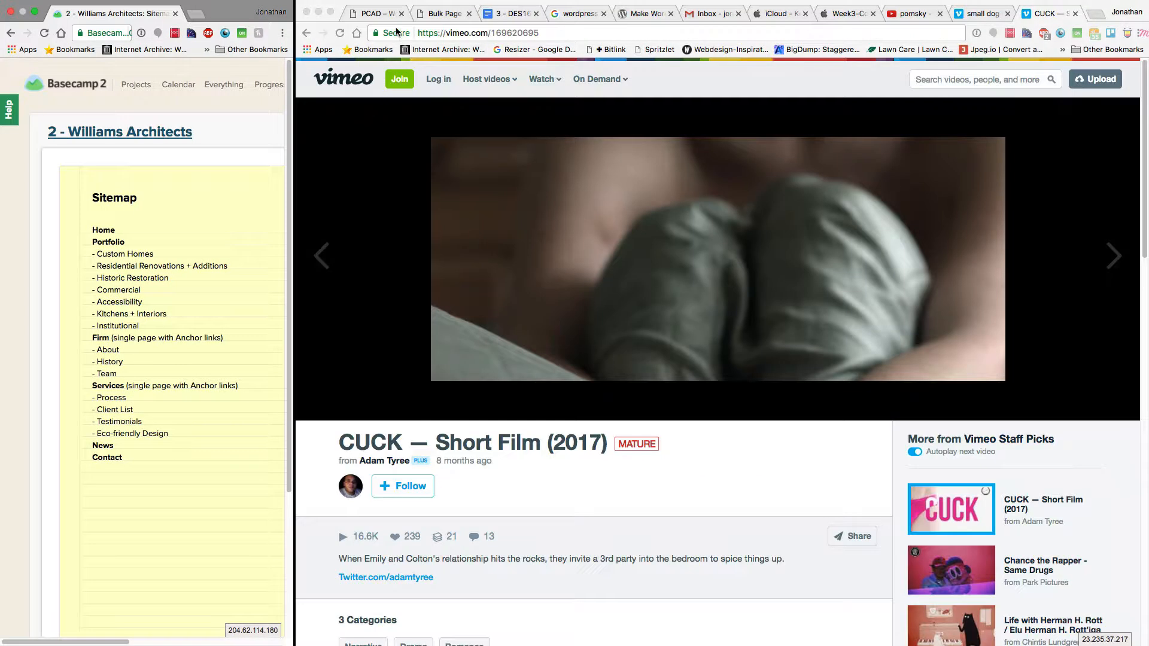
pyautogui.click(420, 13)
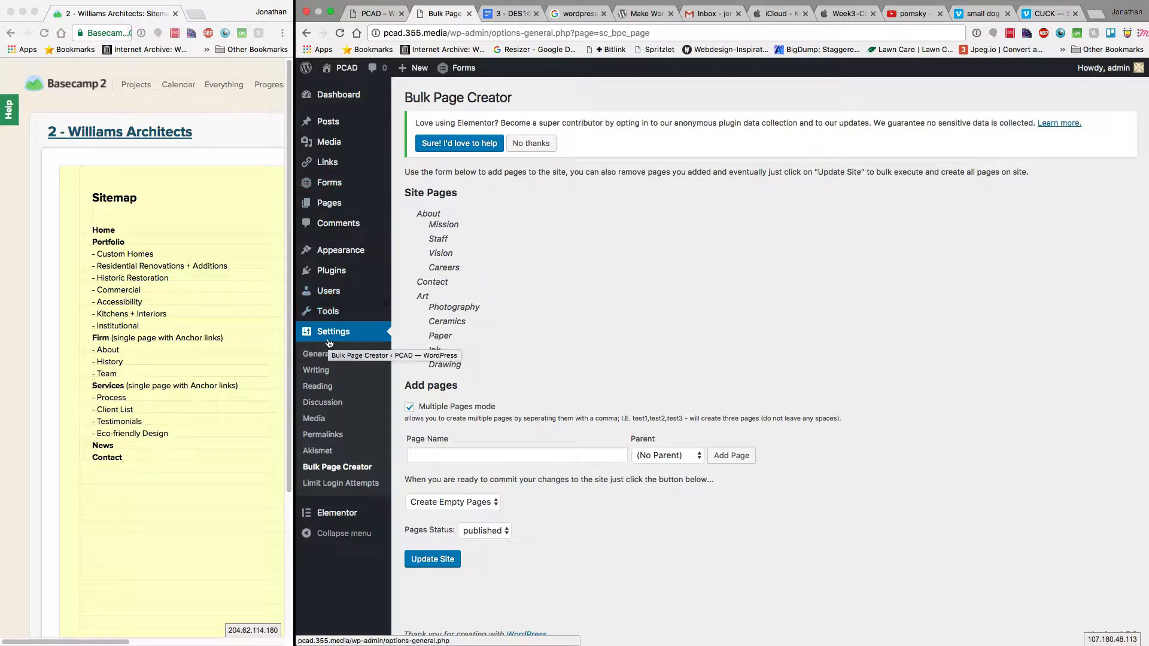
# Add Portfolio, Firm, Services and News to the site pages in multiple pages mode, with no parent.
pyautogui.moveTo(330, 252)
pyautogui.click(435, 454)
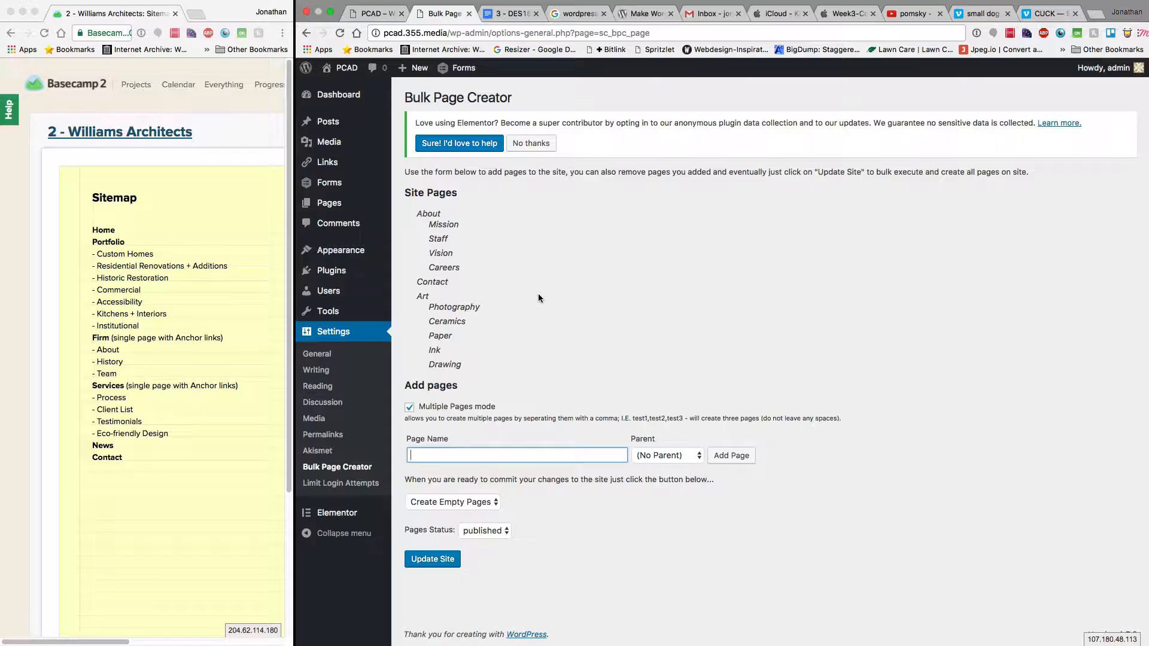
pyautogui.moveTo(329, 204)
pyautogui.write('Portfolio,Firm,Services,News,Co')
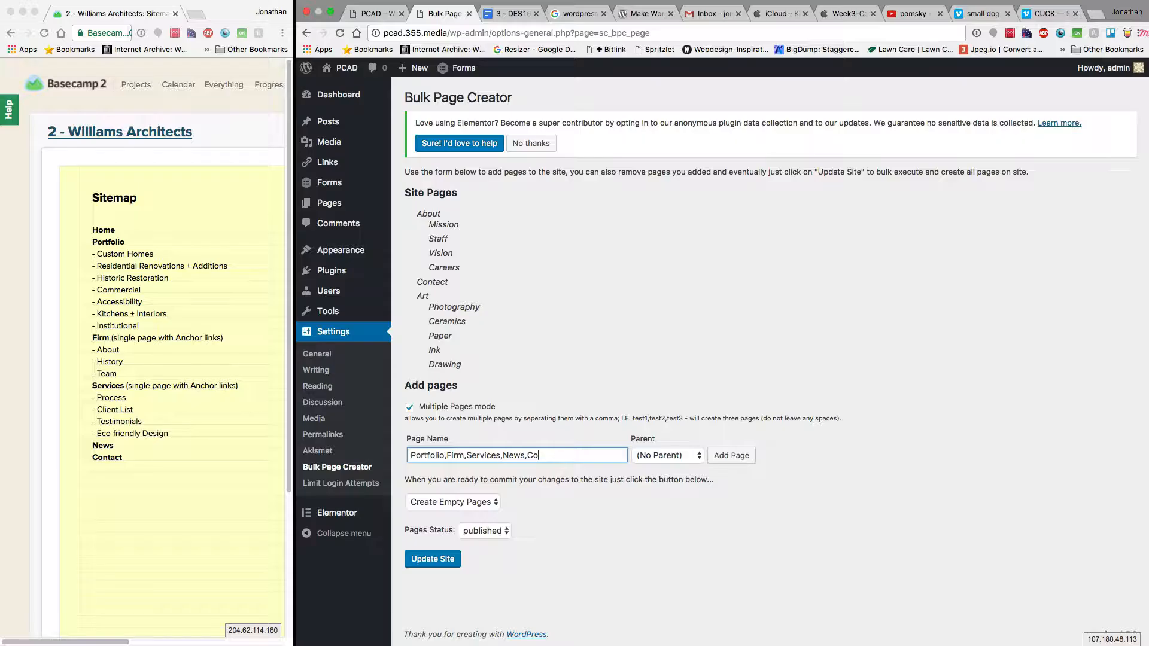
pyautogui.write('ntact')
pyautogui.doubleClick(544, 459)
pyautogui.press('BackSpace')
pyautogui.press('BackSpace')
pyautogui.click(732, 455)
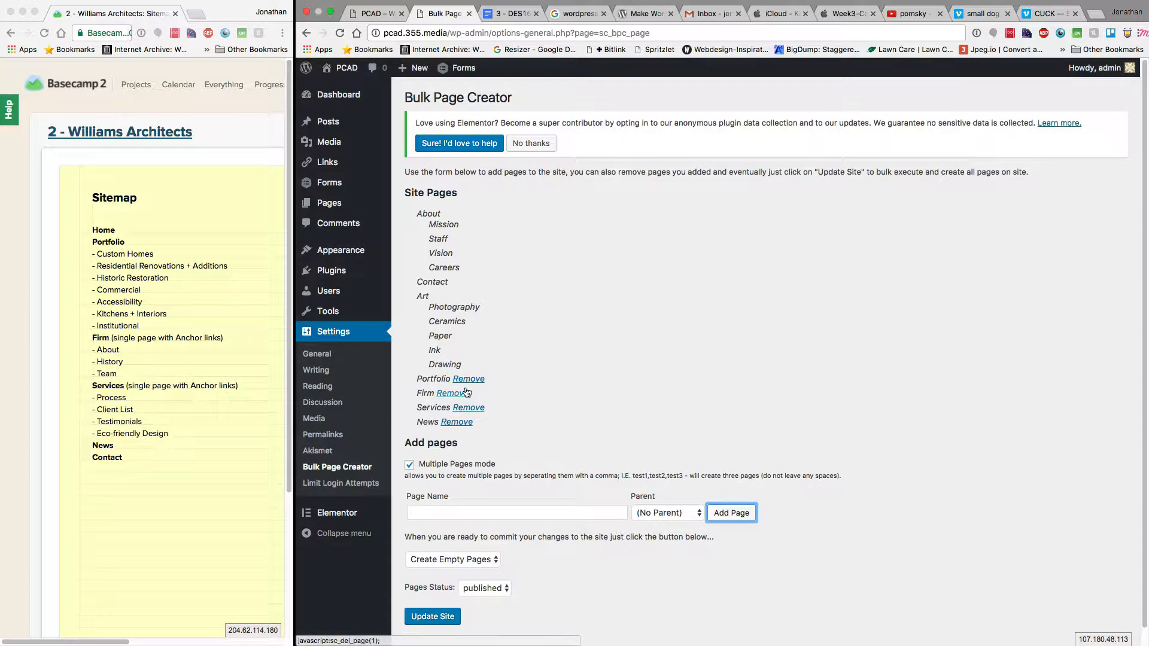
# Copy the Portfolio subpages, Custom Homes through Institutional, from the Sitemap document into the Page Name field.
pyautogui.click(140, 295)
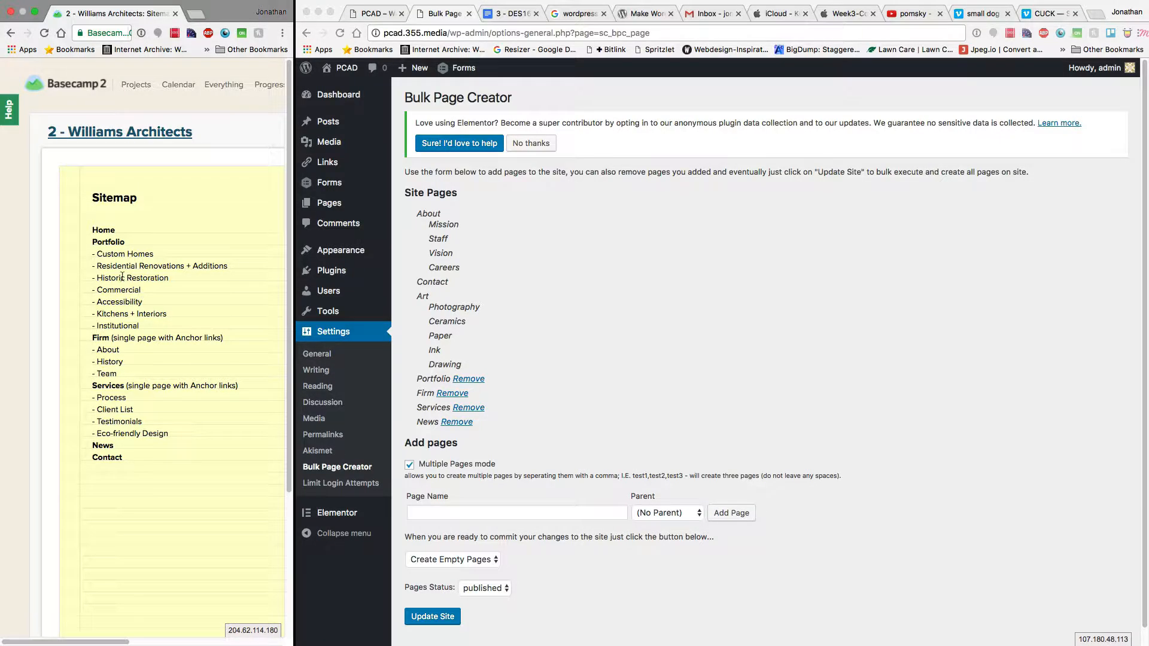
pyautogui.moveTo(97, 254); pyautogui.dragTo(143, 321)
pyautogui.press('super+c')
pyautogui.click(431, 507)
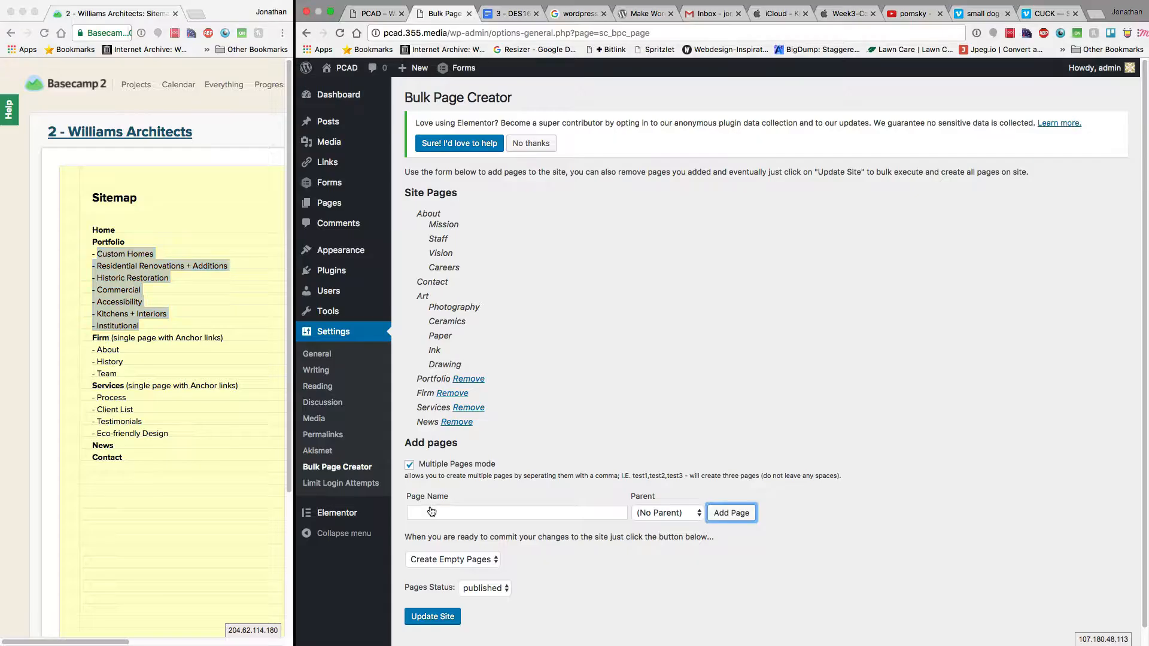
pyautogui.click(431, 512)
pyautogui.press('super+v')
pyautogui.press('super+Left')
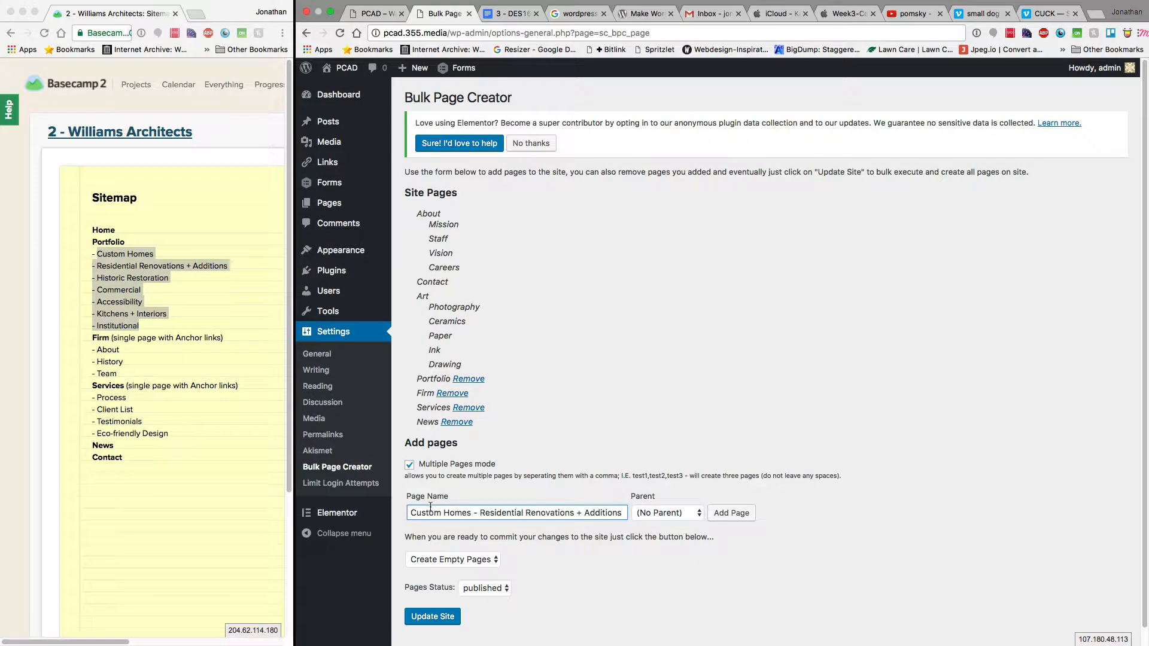
# Replace the dashes separating the Portfolio subpage names, from Custom Homes through Institutional, with commas in the Page Name field.
pyautogui.hotkey('shift', 'Right')
pyautogui.hotkey('shift', 'Right')
pyautogui.hotkey('shift', 'Right')
pyautogui.write(',')
pyautogui.hotkey('alt', 'Right')
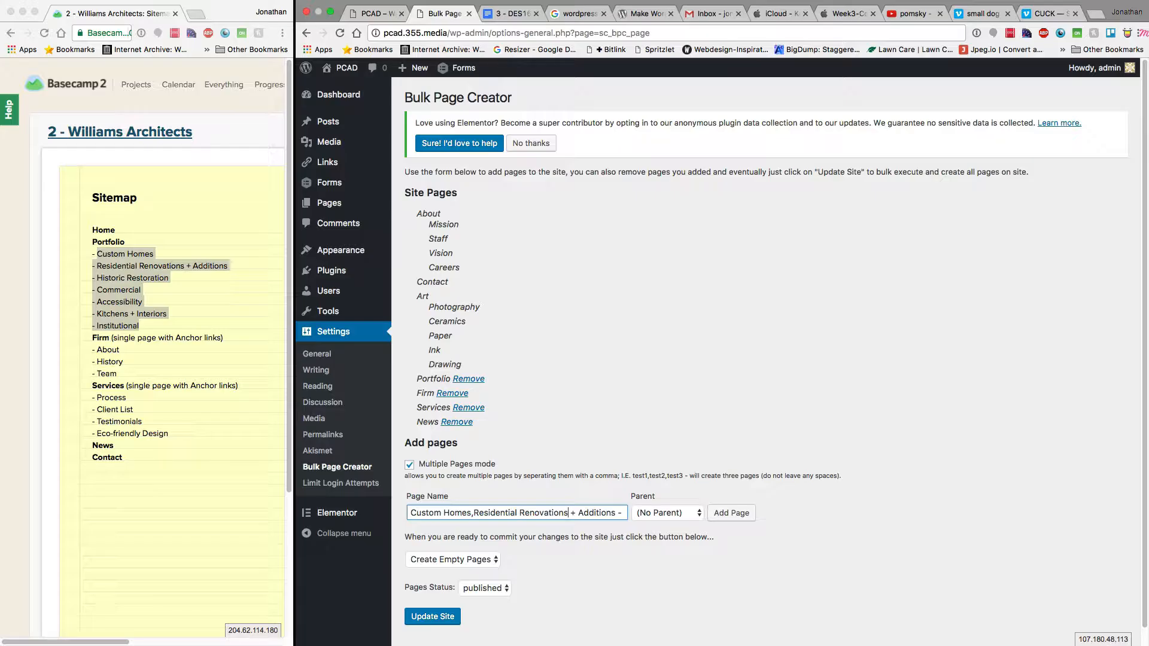
pyautogui.hotkey('shift', 'Right')
pyautogui.hotkey('shift', 'Right')
pyautogui.hotkey('shift', 'Right')
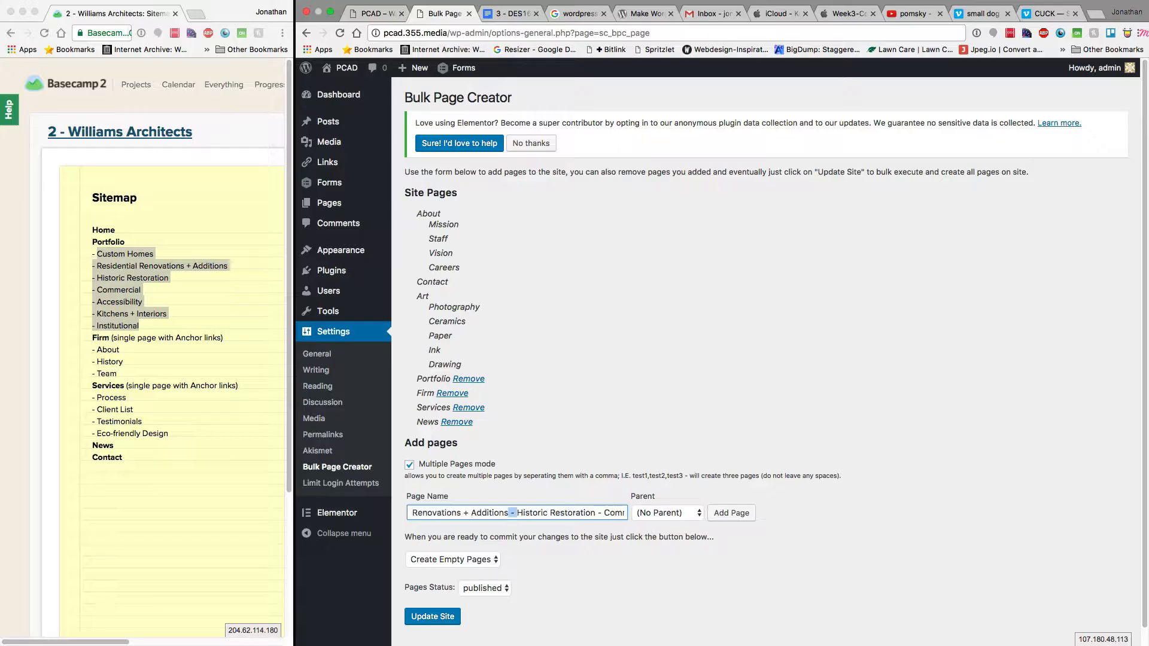
pyautogui.write(',')
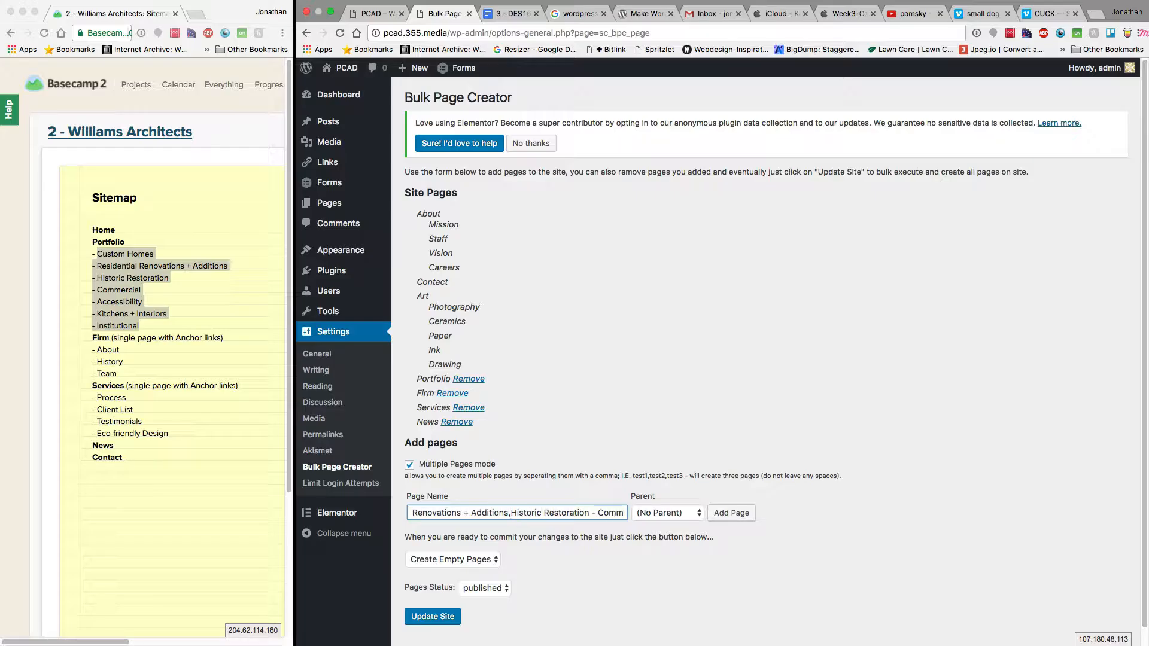
pyautogui.write(',')
pyautogui.hotkey('alt', 'Right')
pyautogui.hotkey('alt', 'Right')
pyautogui.hotkey('shift', 'Right')
pyautogui.hotkey('shift', 'Right')
pyautogui.hotkey('shift', 'Right')
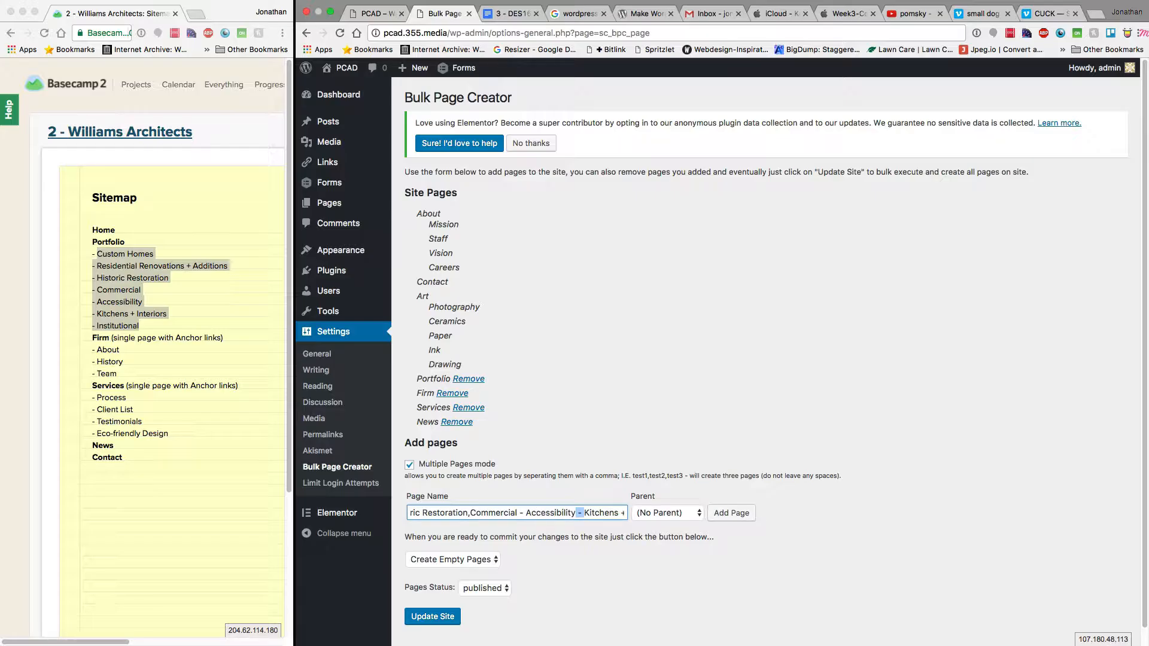
pyautogui.write(',')
pyautogui.write(',')
pyautogui.hotkey('alt', 'Right')
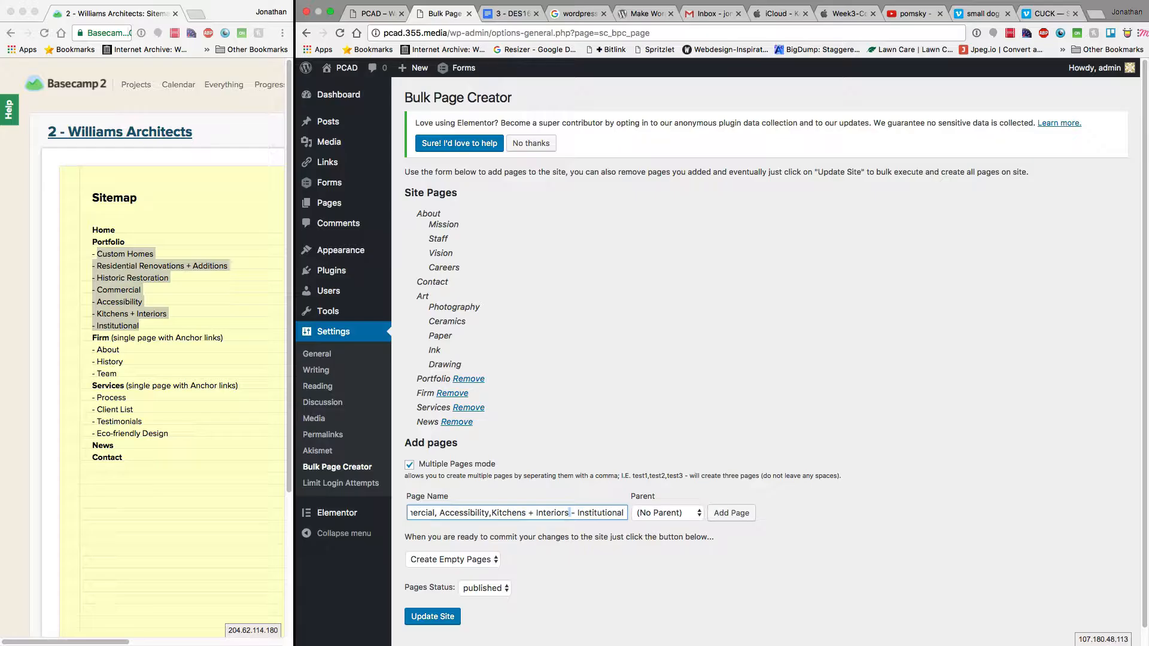
pyautogui.hotkey('shift', 'Right')
pyautogui.hotkey('shift', 'Right')
pyautogui.write(',')
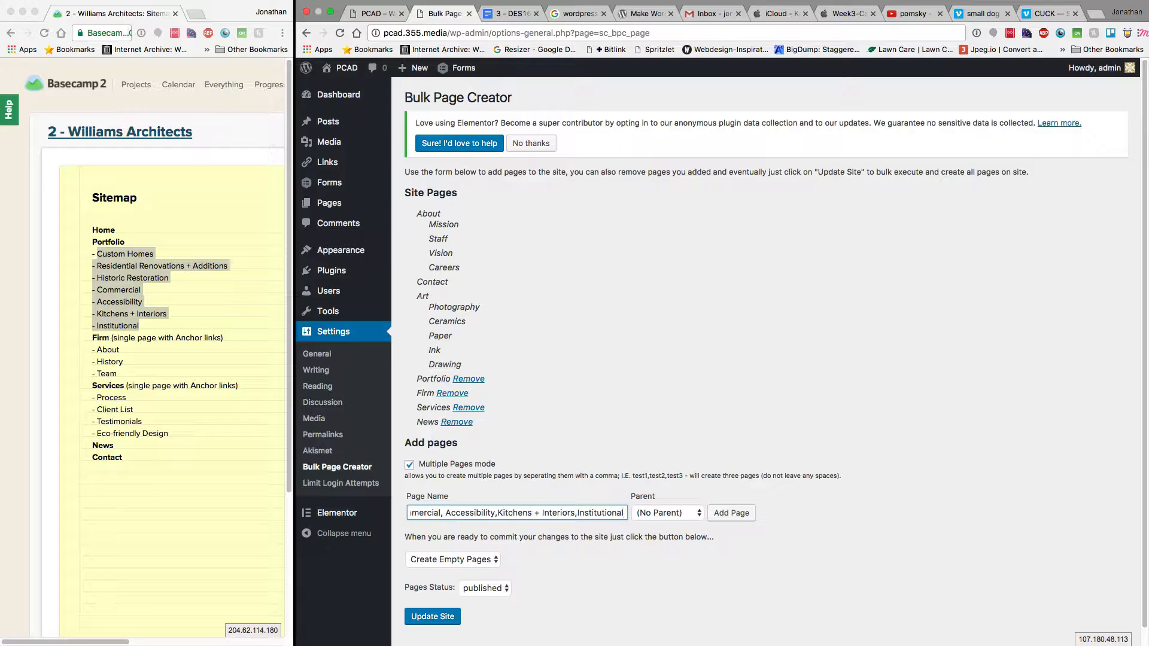
# Set Portfolio as the parent and add the comma-separated subpages to the site pages.
pyautogui.click(660, 517)
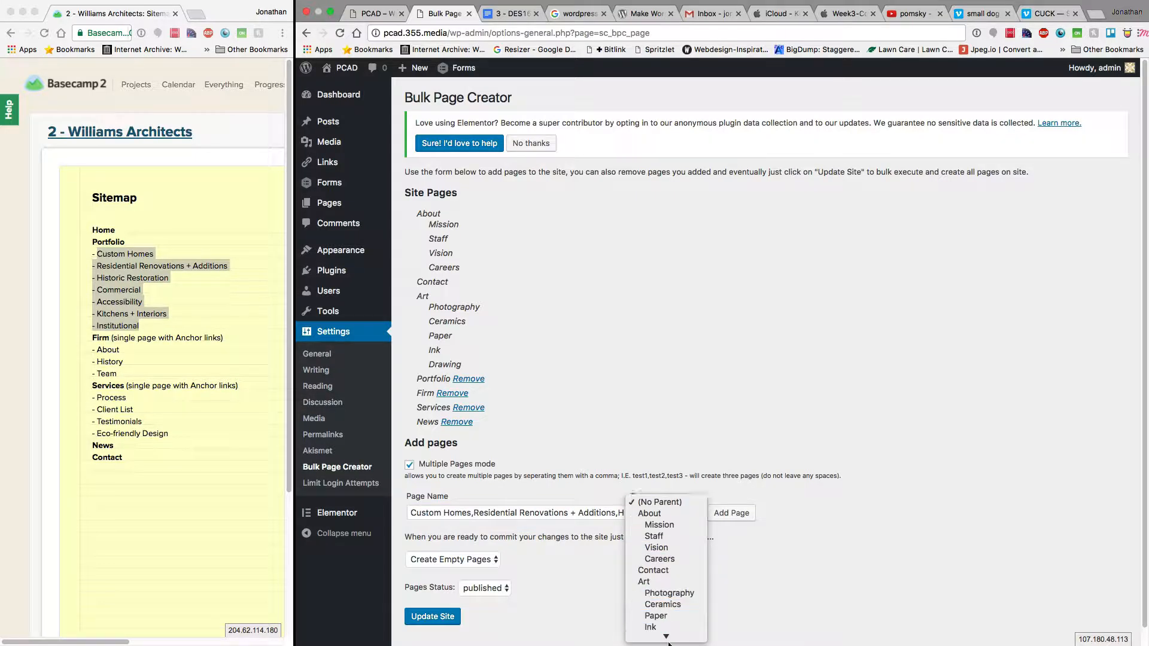
pyautogui.click(668, 601)
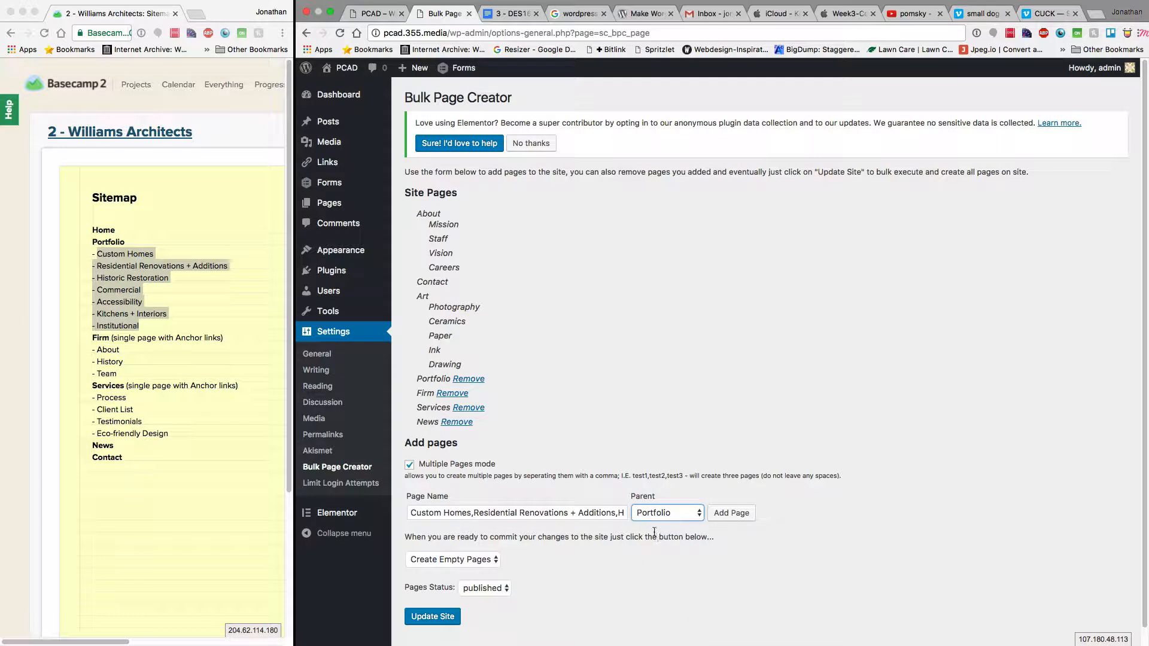
pyautogui.click(739, 514)
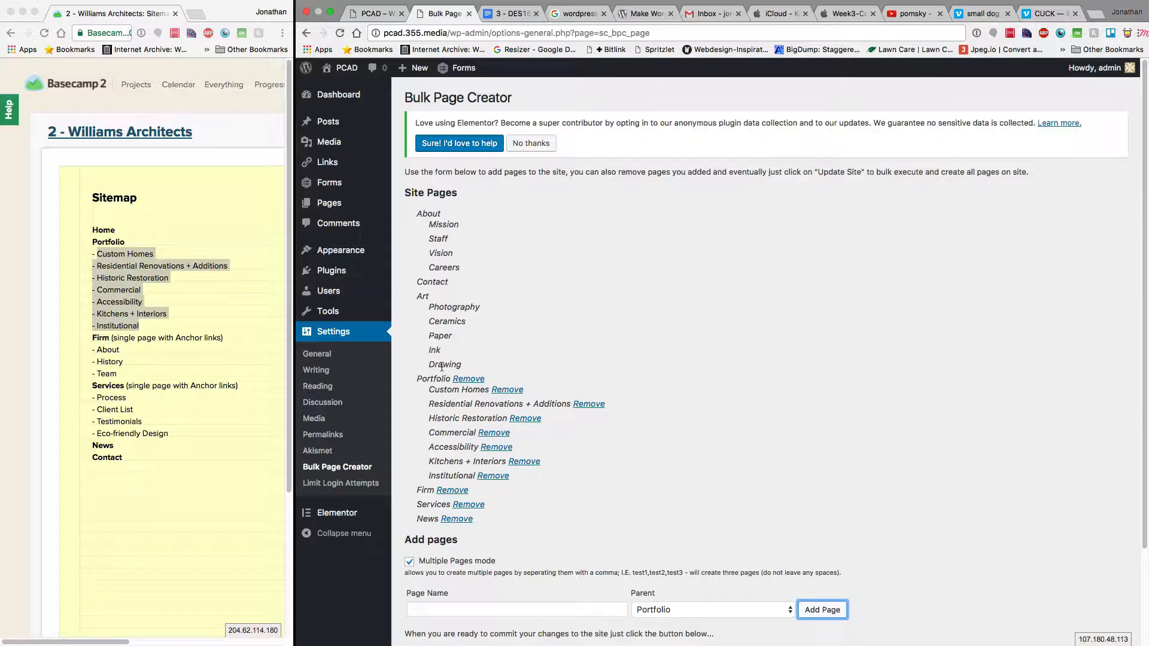
# Add About, History and Team to the site pages as subpages of Firm.
pyautogui.scroll(-3, 446, 465)
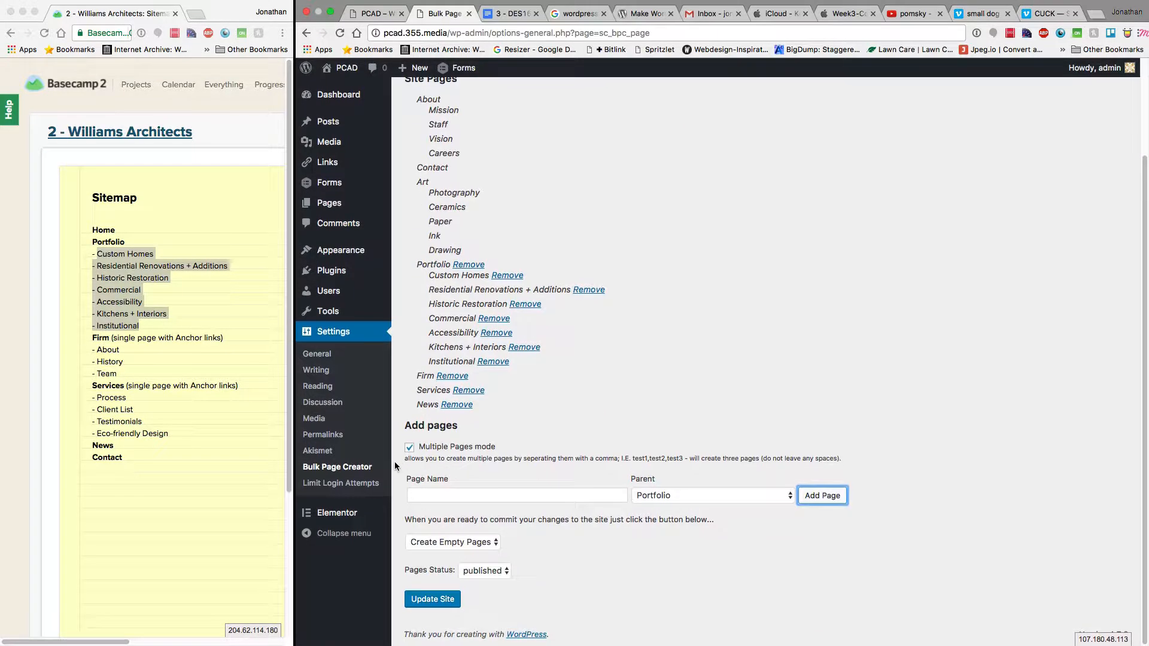
pyautogui.click(424, 494)
pyautogui.write('Abo')
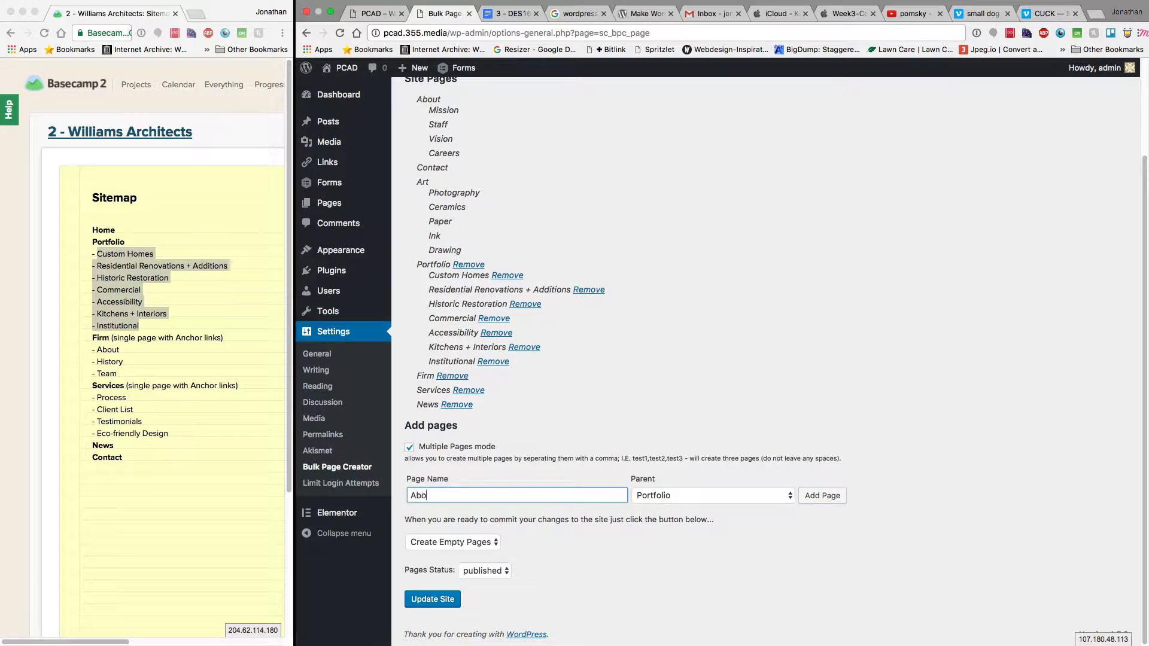
pyautogui.write('ut,Hisotry,')
pyautogui.press('BackSpace')
pyautogui.press('BackSpace')
pyautogui.press('BackSpace')
pyautogui.press('BackSpace')
pyautogui.write('tory,Tea')
pyautogui.click(658, 495)
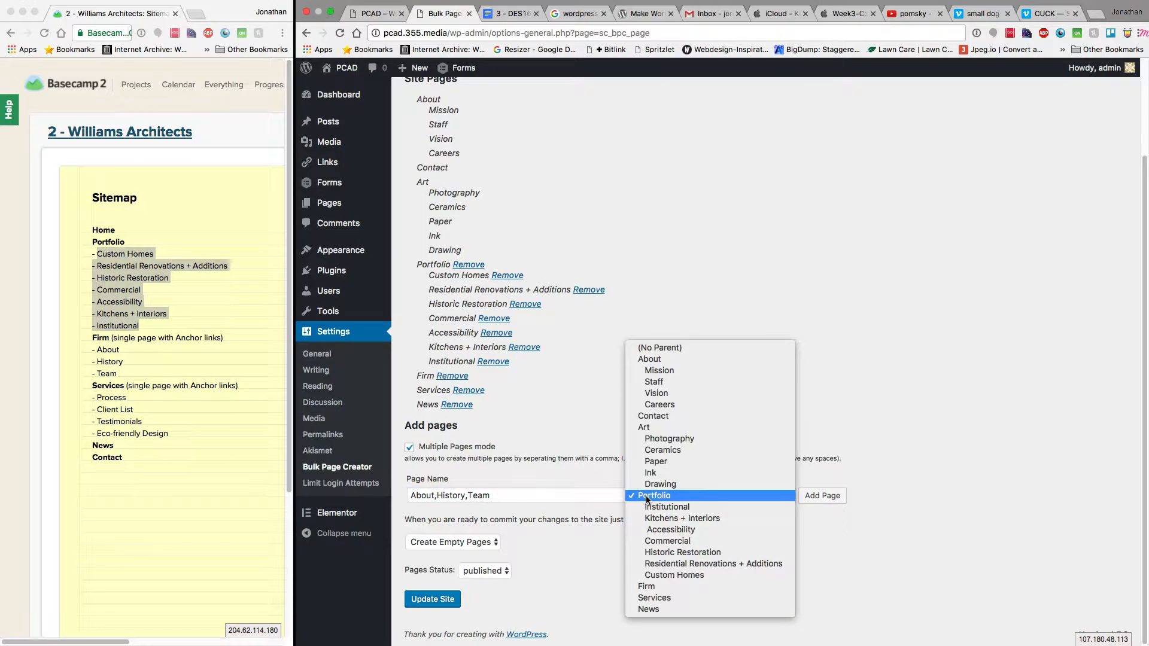
pyautogui.click(652, 587)
pyautogui.click(812, 502)
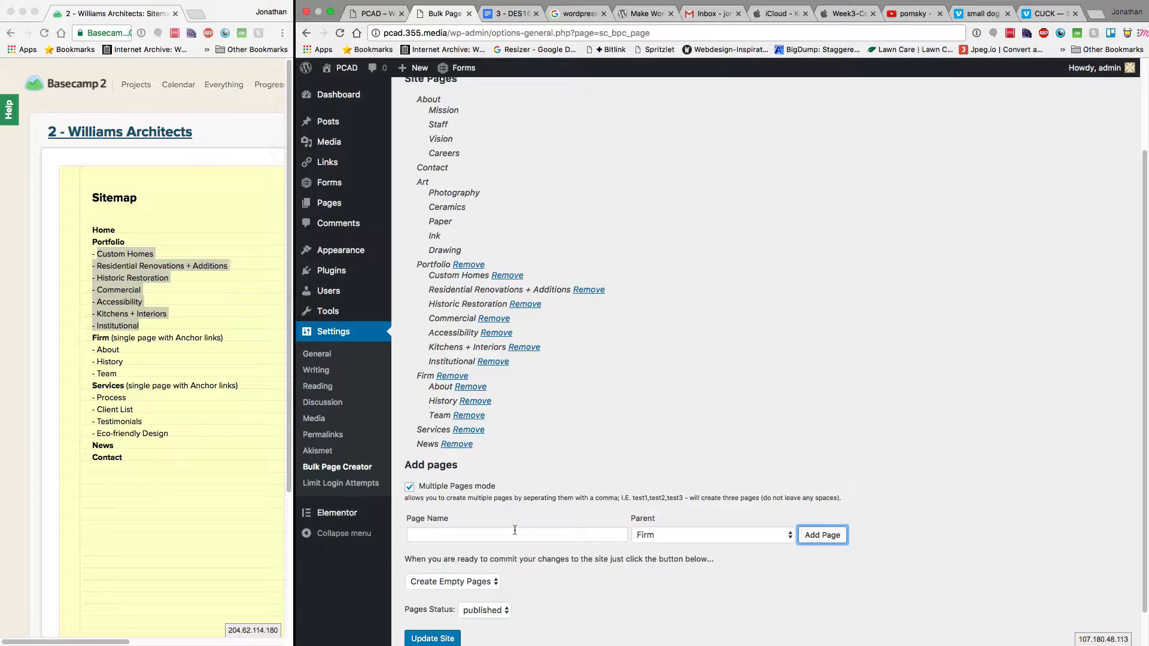
# Add Process, Client List, Testimonials and Eco-friendly Design to the site pages as subpages of Services.
pyautogui.click(498, 536)
pyautogui.write('Process')
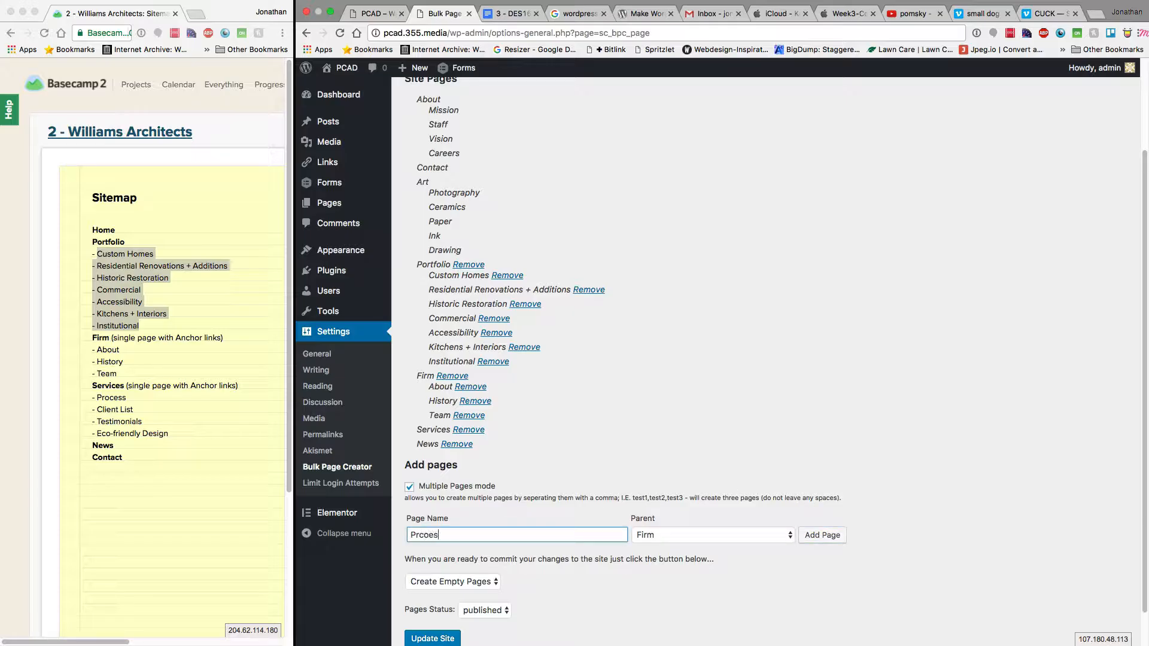
pyautogui.press('BackSpace')
pyautogui.press('BackSpace')
pyautogui.press('BackSpace')
pyautogui.press('BackSpace')
pyautogui.press('BackSpace')
pyautogui.write('ocess,Cilient LIst,')
pyautogui.press('BackSpace')
pyautogui.press('BackSpace')
pyautogui.press('BackSpace')
pyautogui.write('ist,Testimonials,Eco-friendly D')
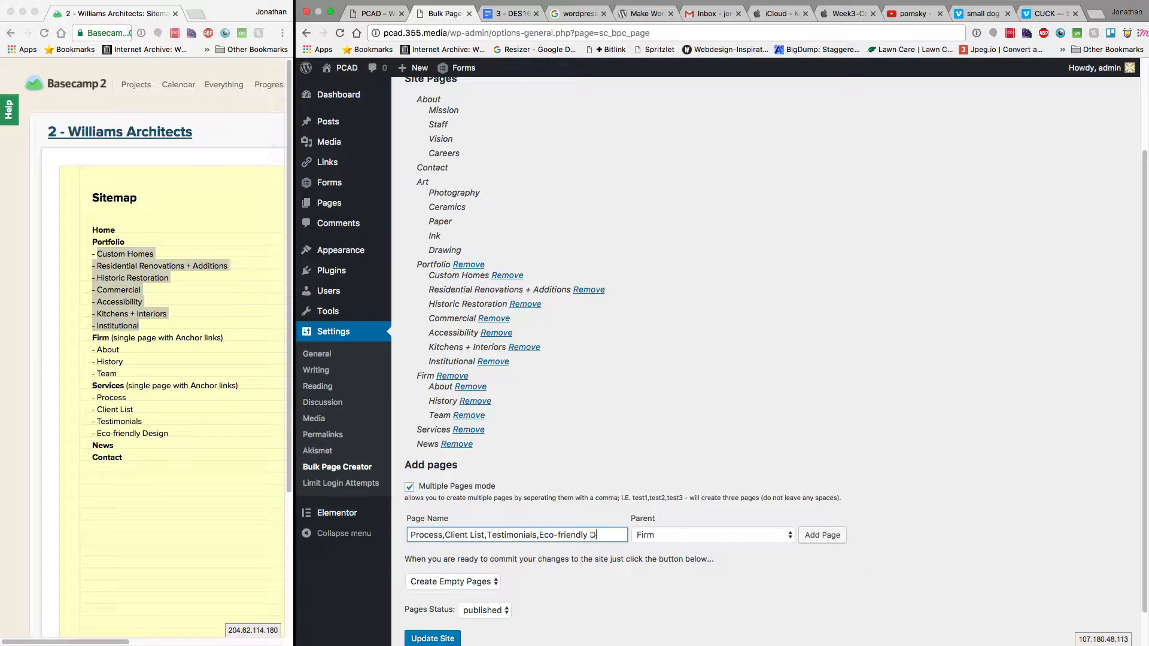
pyautogui.write('esign')
pyautogui.click(675, 536)
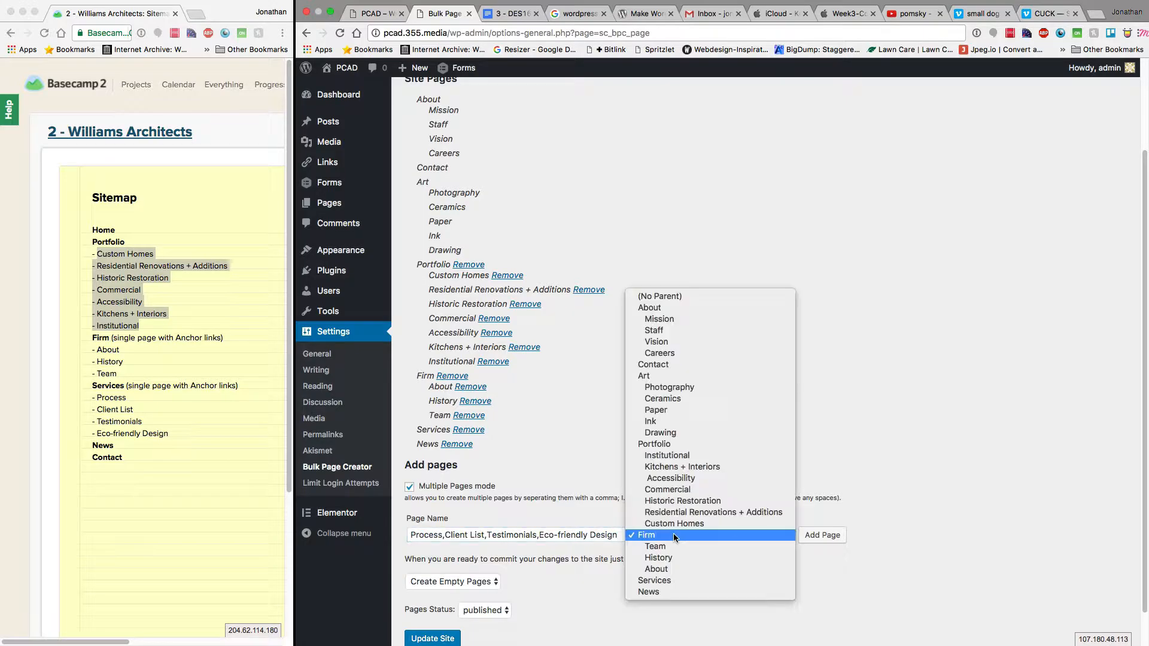
pyautogui.click(655, 583)
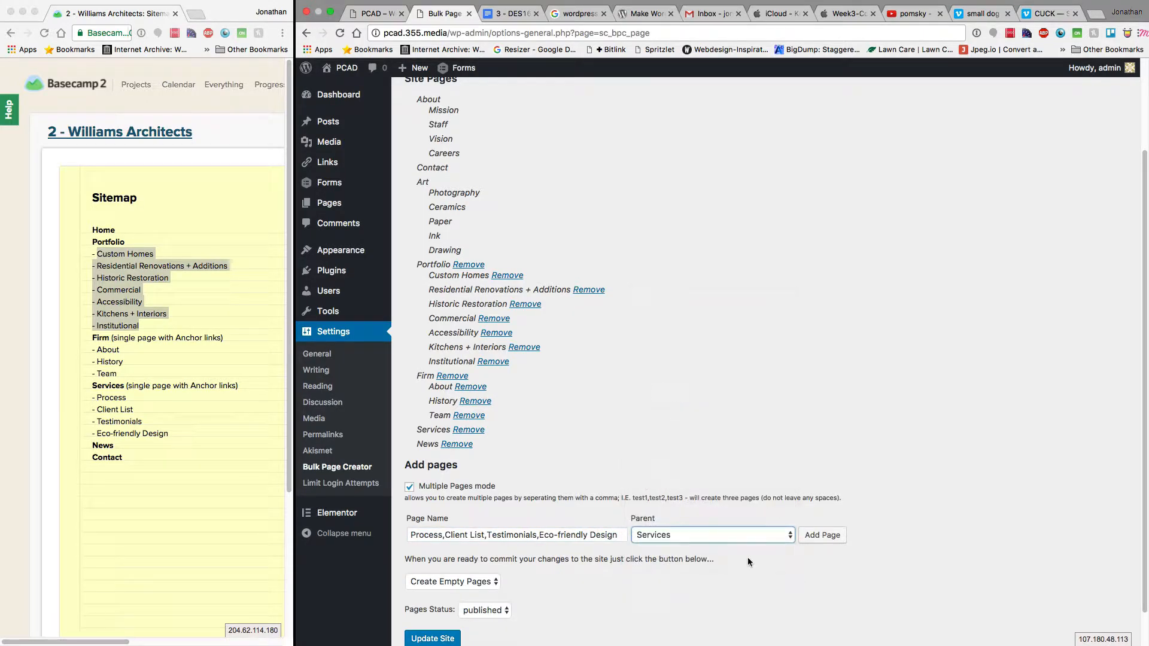
pyautogui.click(818, 536)
# Update the site to create the added pages as empty pages with published status.
pyautogui.scroll(-3, 448, 511)
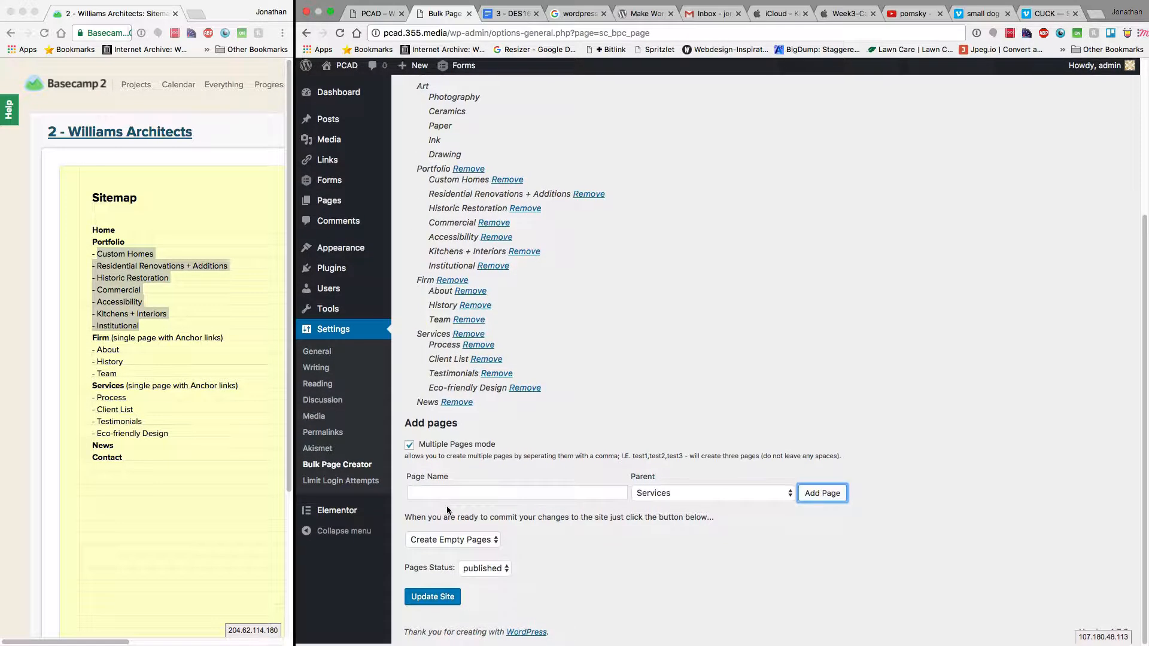
pyautogui.click(454, 543)
pyautogui.click(454, 544)
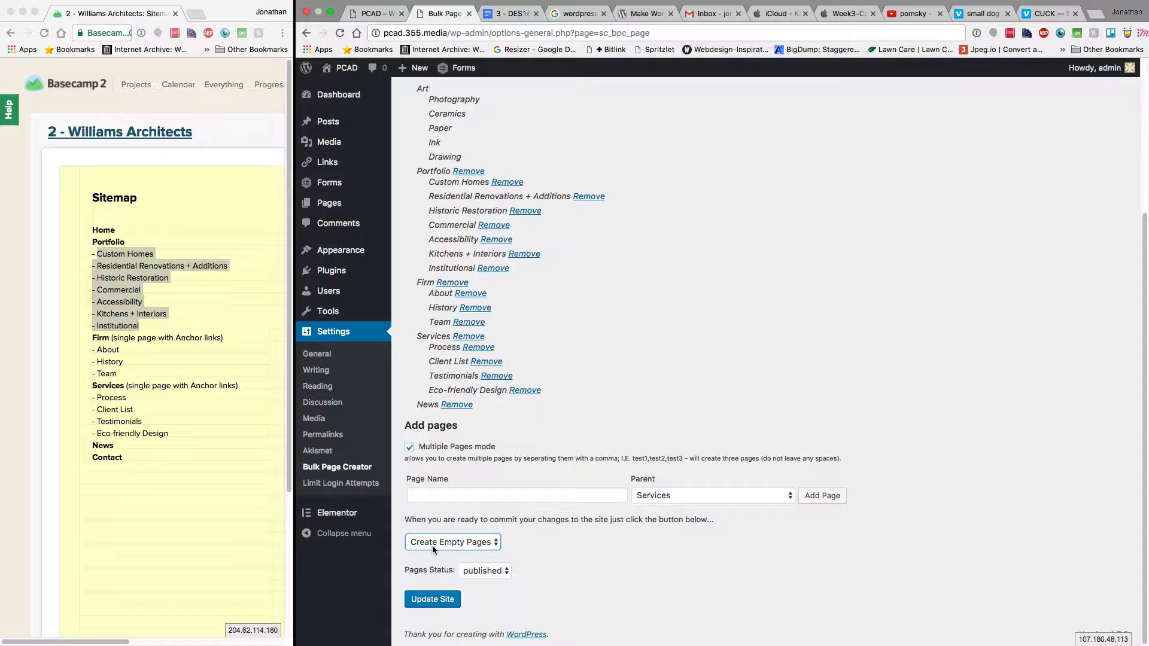
pyautogui.click(428, 600)
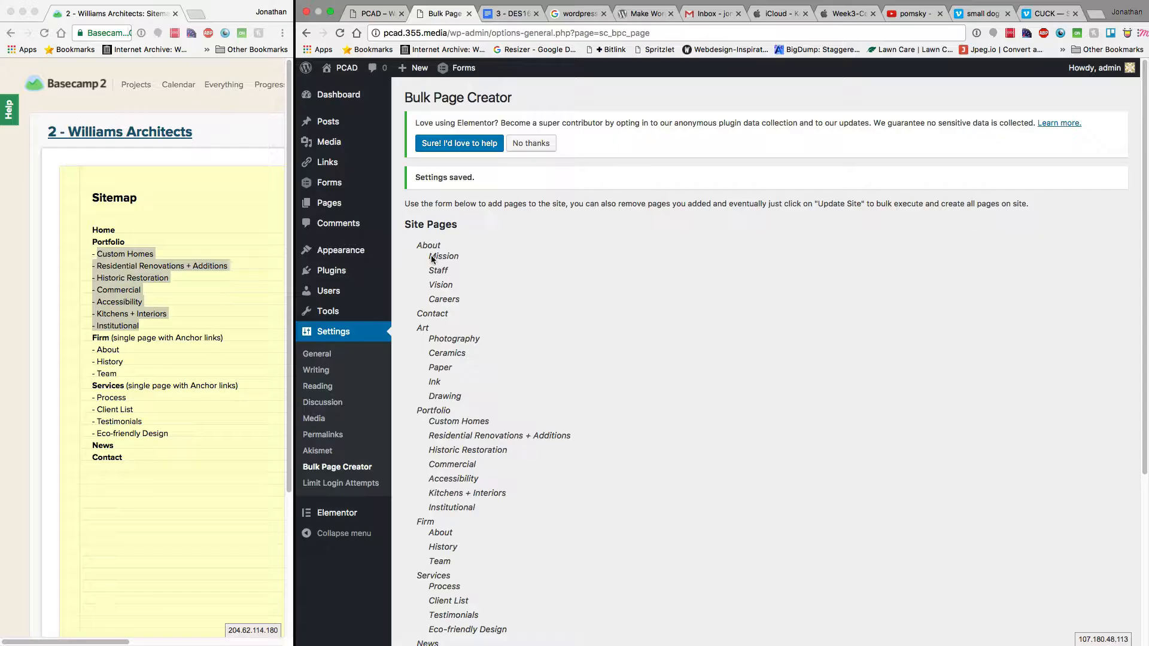
# Check the newly created pages in the site's Pages list and close the Sitemap document window.
pyautogui.click(348, 207)
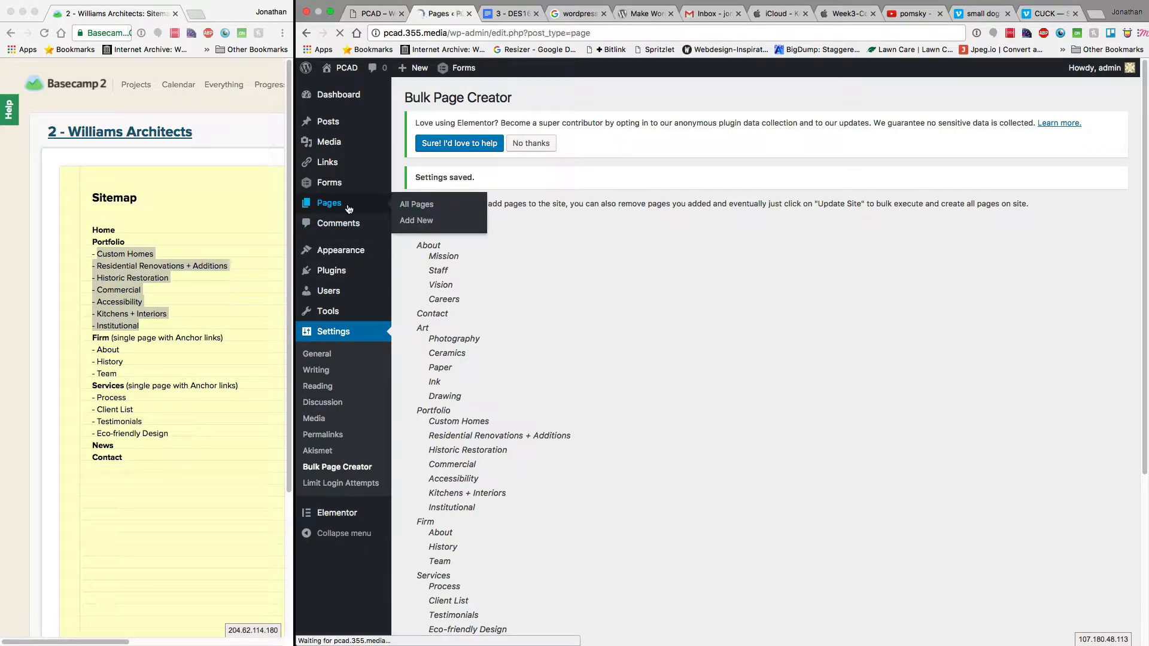
pyautogui.scroll(-3, 542, 317)
pyautogui.scroll(-5, 541, 317)
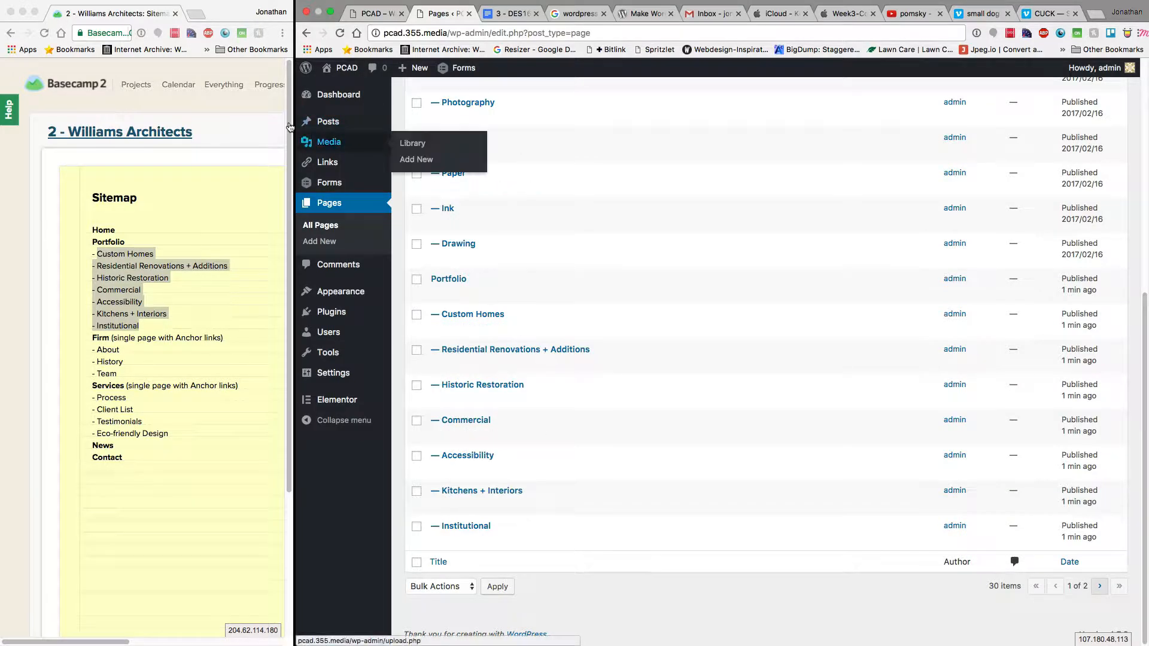
pyautogui.click(175, 13)
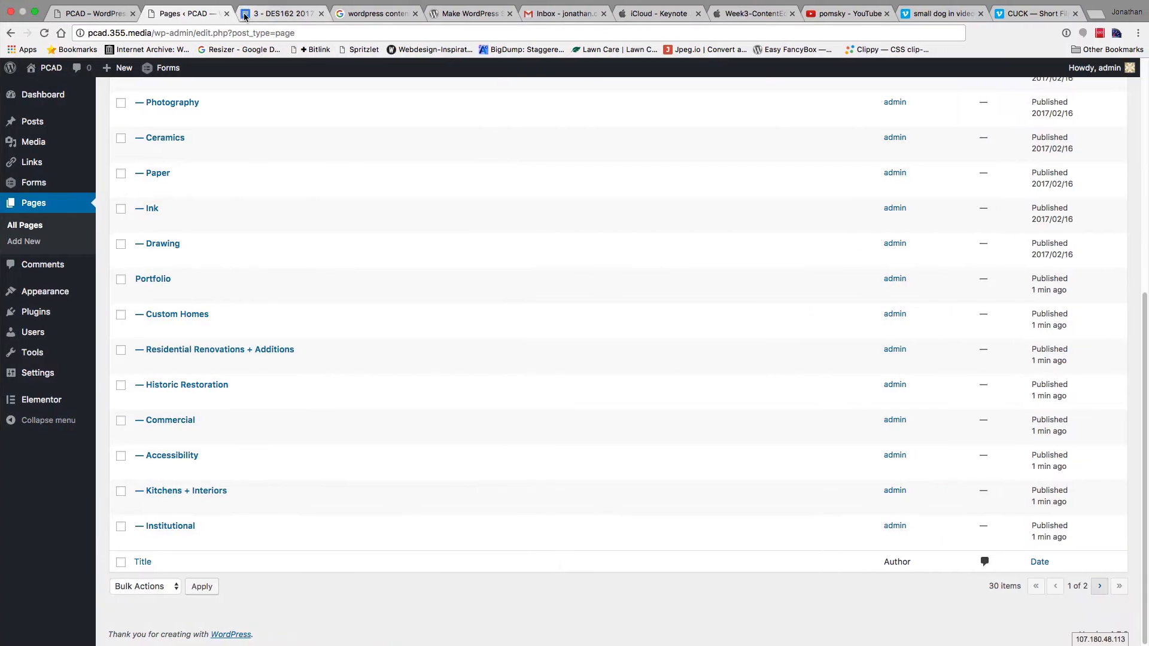
# Open the Mission page under About for editing.
pyautogui.scroll(3, 158, 166)
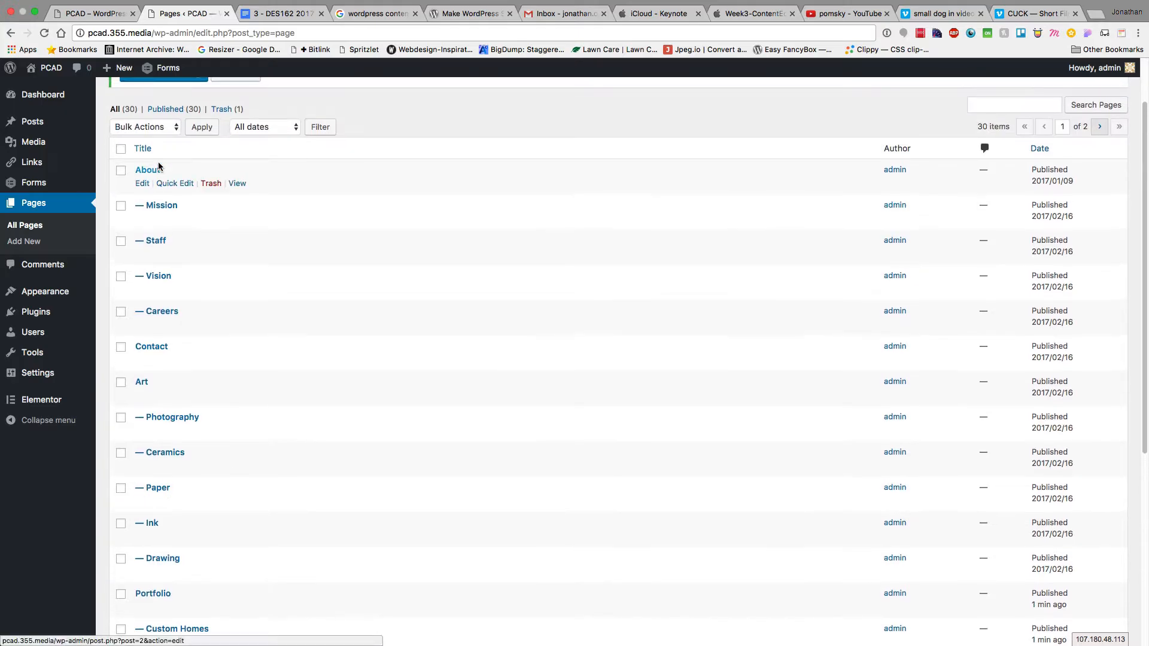
pyautogui.click(165, 207)
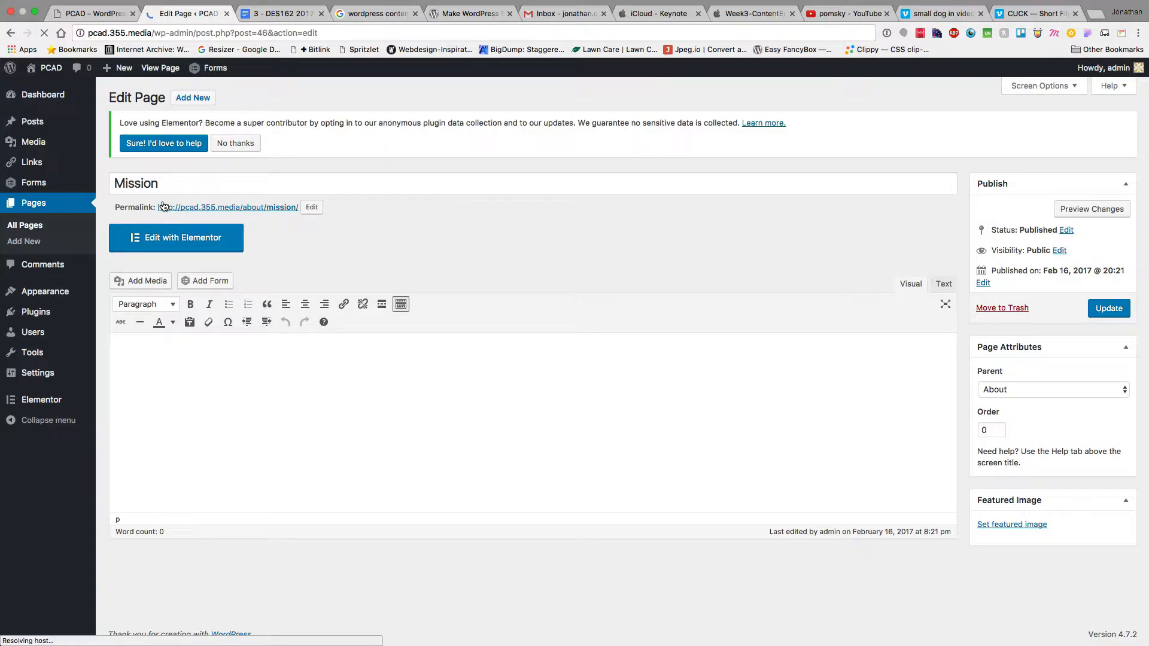
# Deactivate the Elementor plugin, giving "It's a temporary deactivation" as the feedback reason.
pyautogui.moveTo(60, 312)
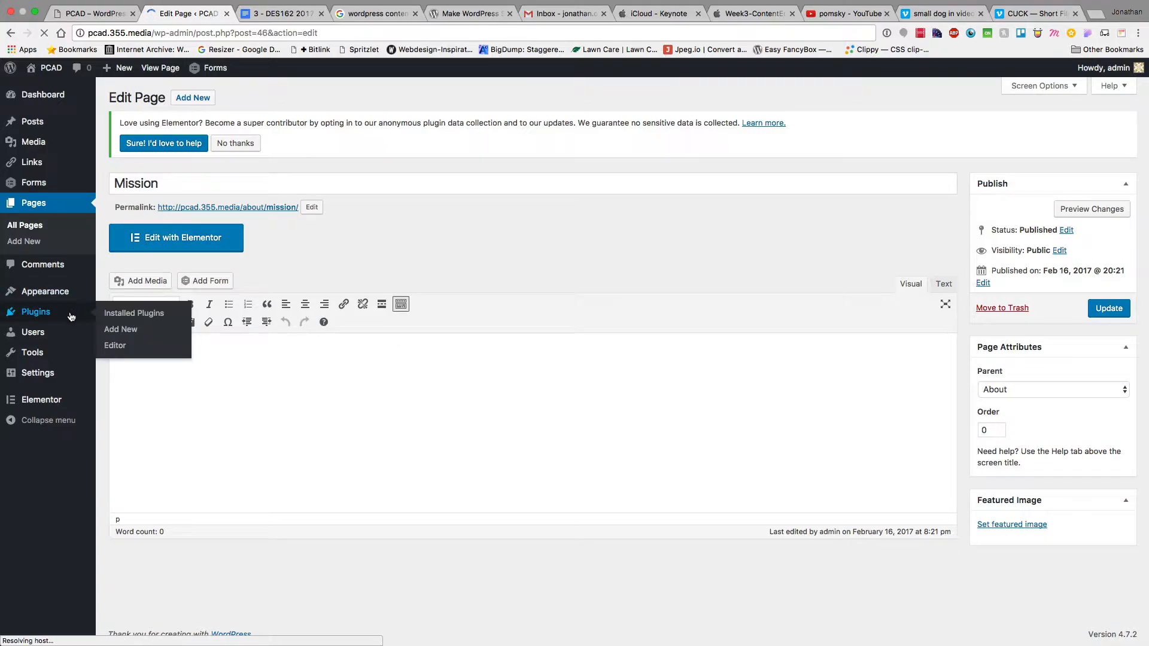
pyautogui.click(124, 314)
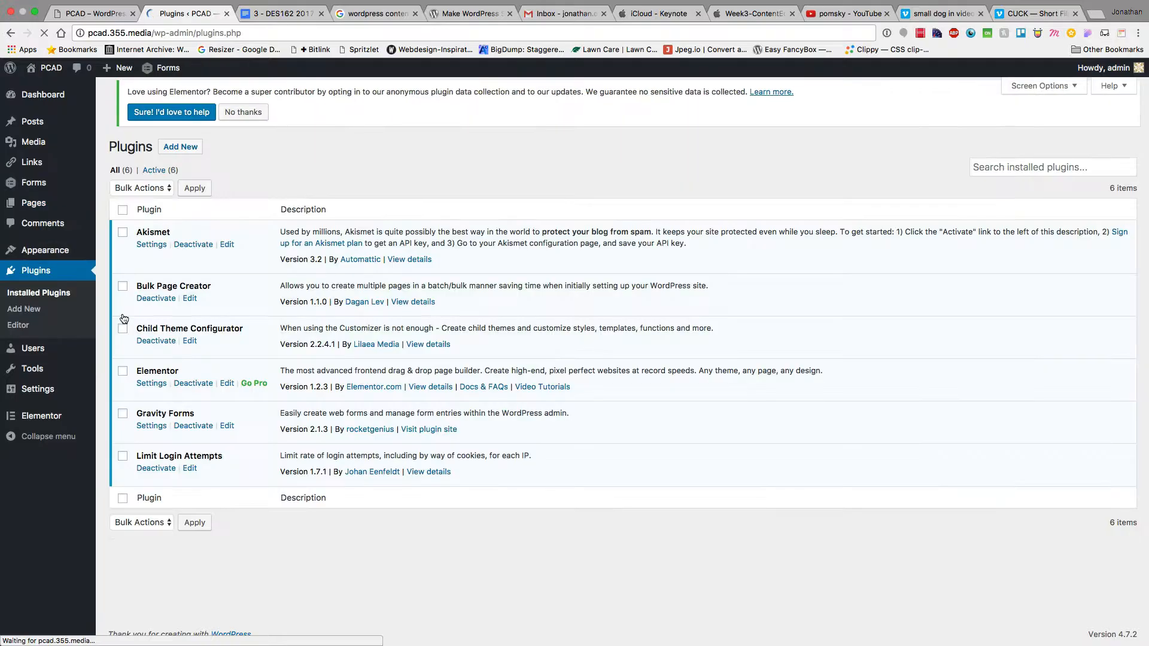
pyautogui.click(192, 393)
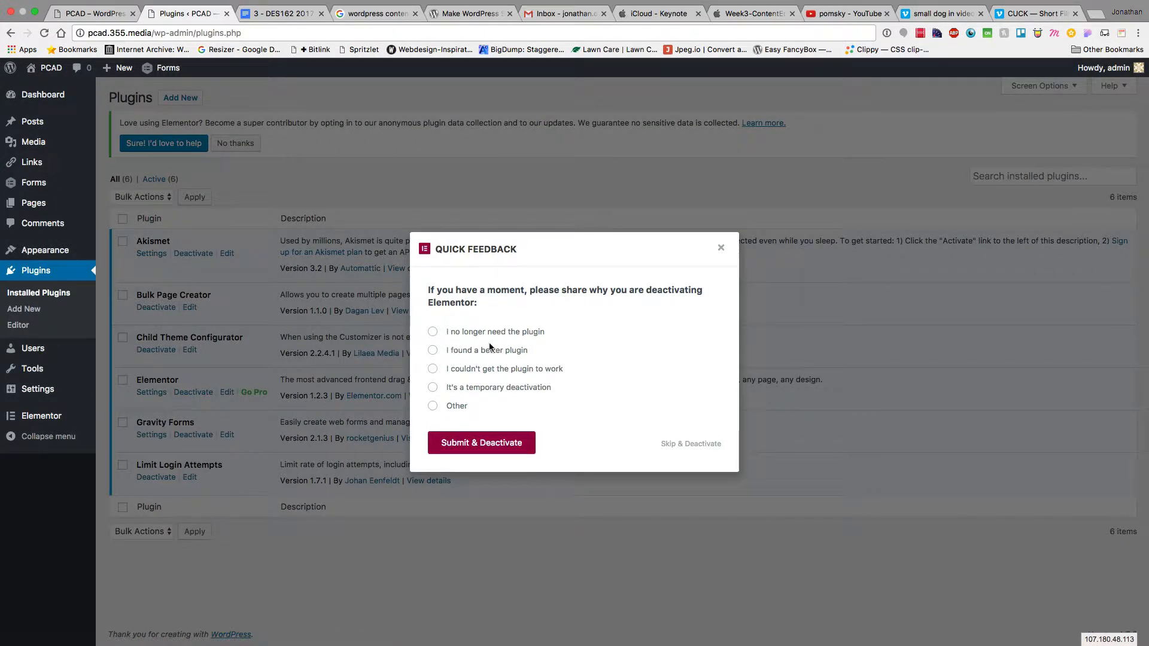
pyautogui.click(455, 390)
pyautogui.click(486, 450)
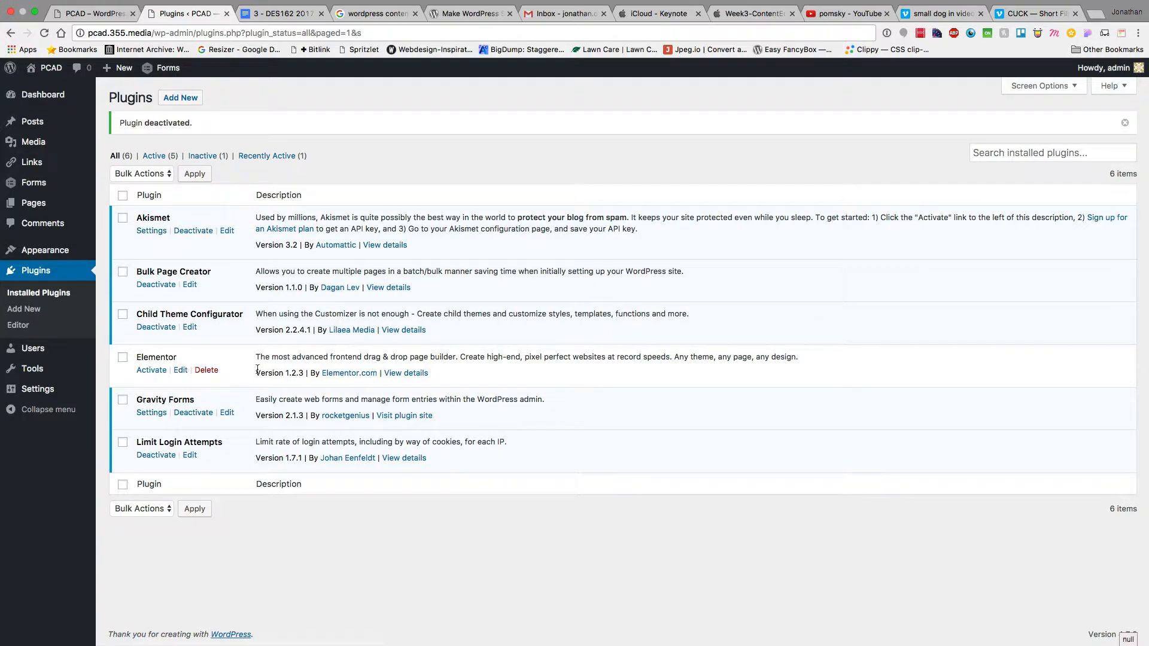
# Go back to the Pages list and reopen the Mission page in the editor.
pyautogui.click(22, 204)
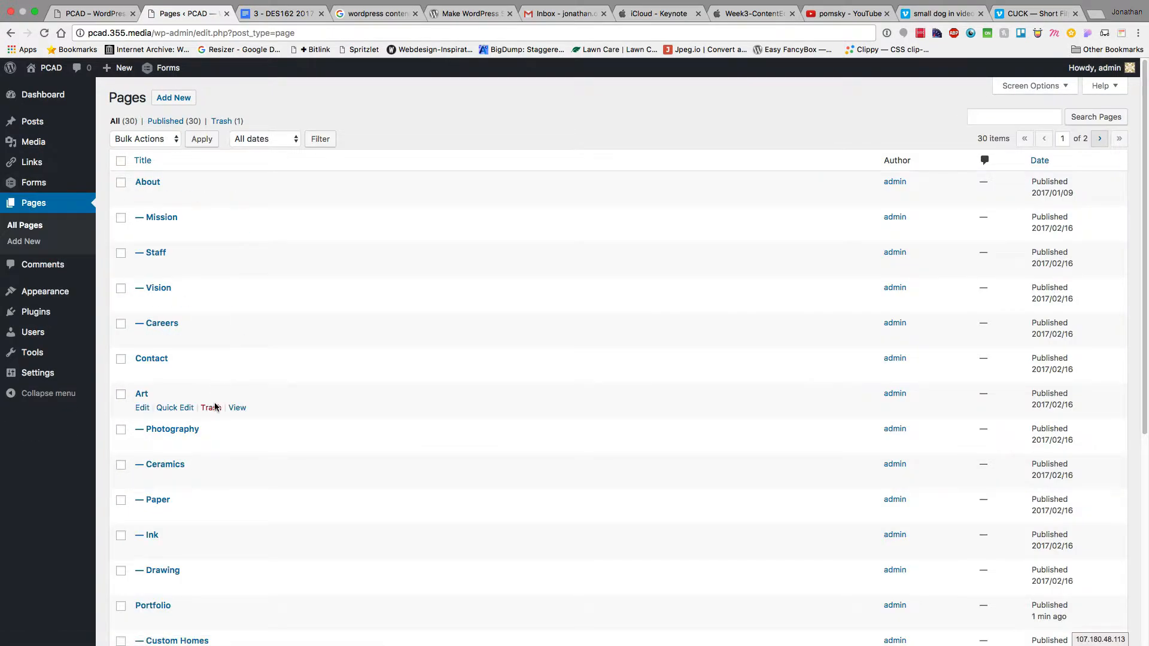
pyautogui.click(171, 220)
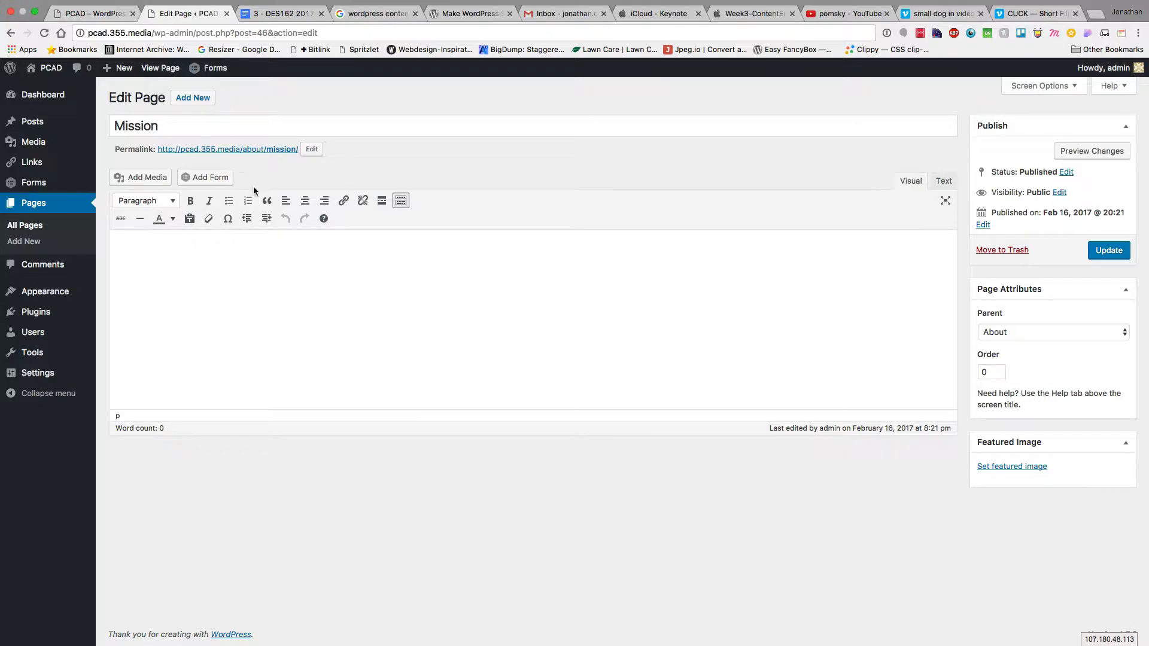
# View the live Mission page in a new browser tab placed before the editor's tab, and return to the page editor.
pyautogui.keyDown('super'); pyautogui.click(231, 150); pyautogui.keyUp('super')
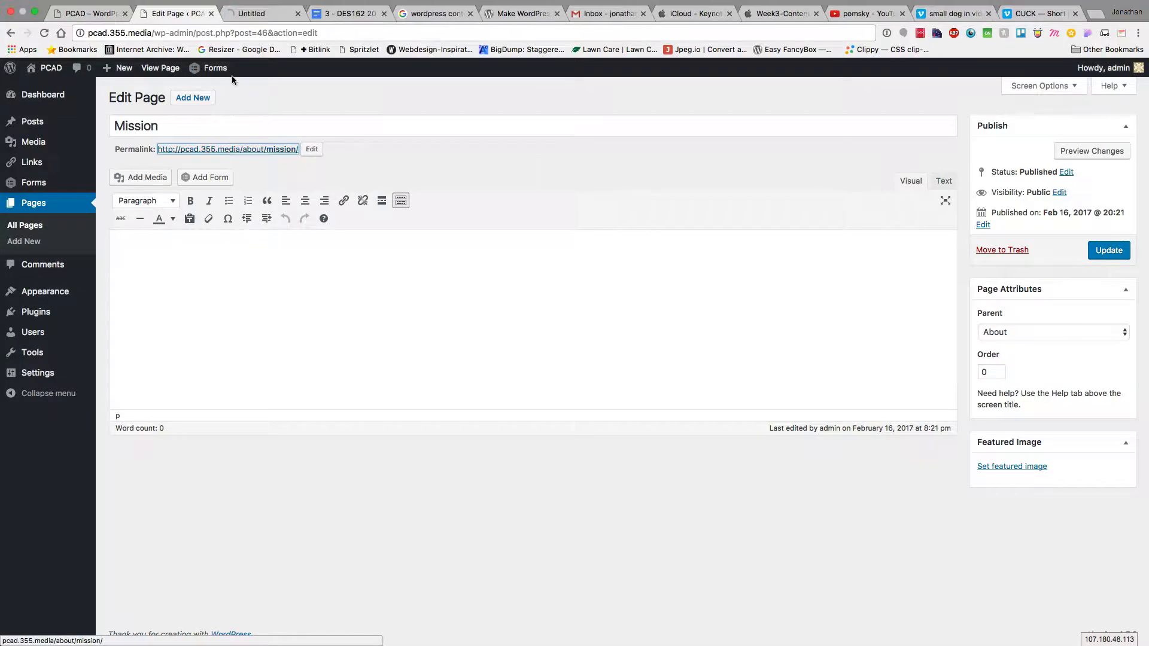
pyautogui.moveTo(240, 14); pyautogui.dragTo(158, 12)
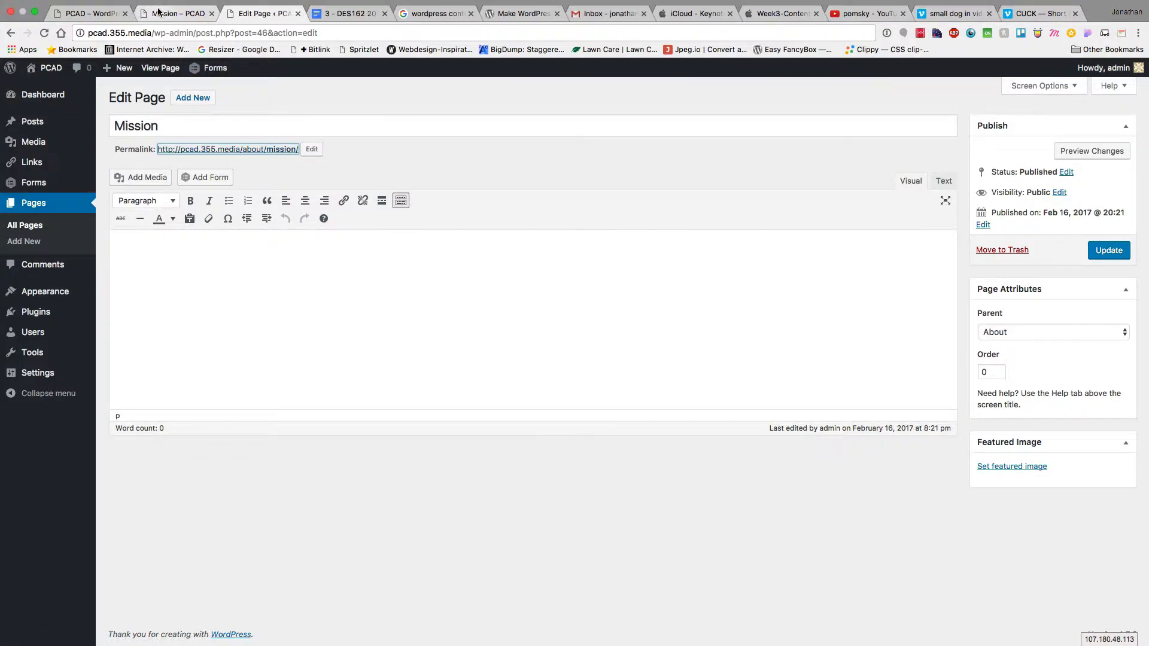
pyautogui.click(159, 12)
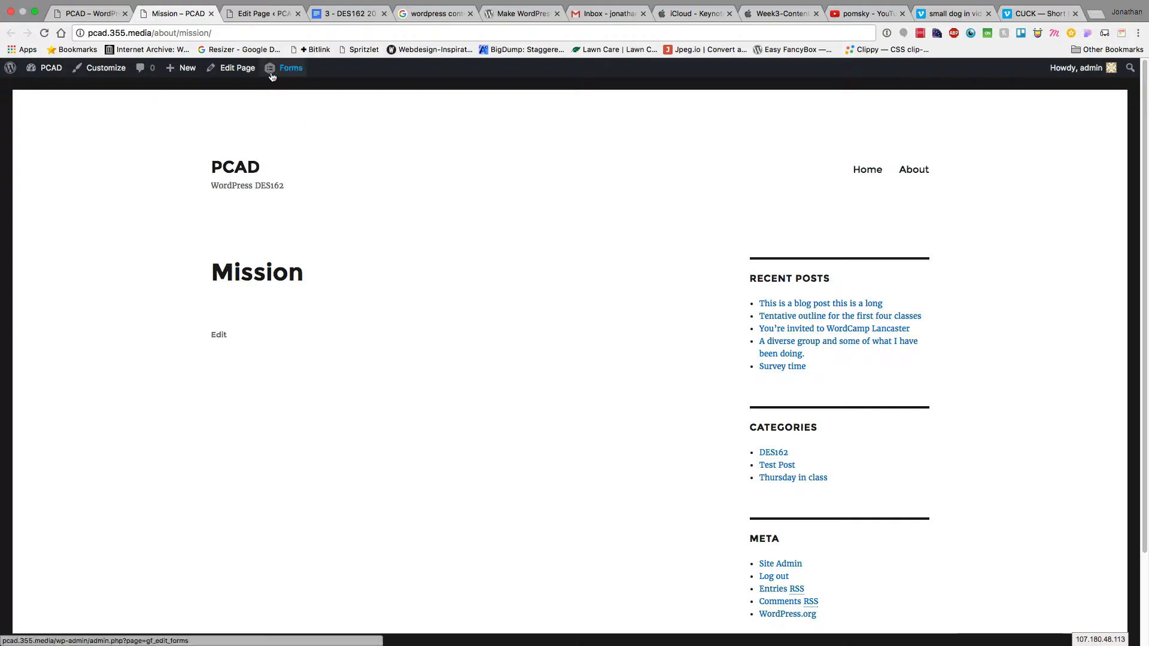
pyautogui.click(250, 17)
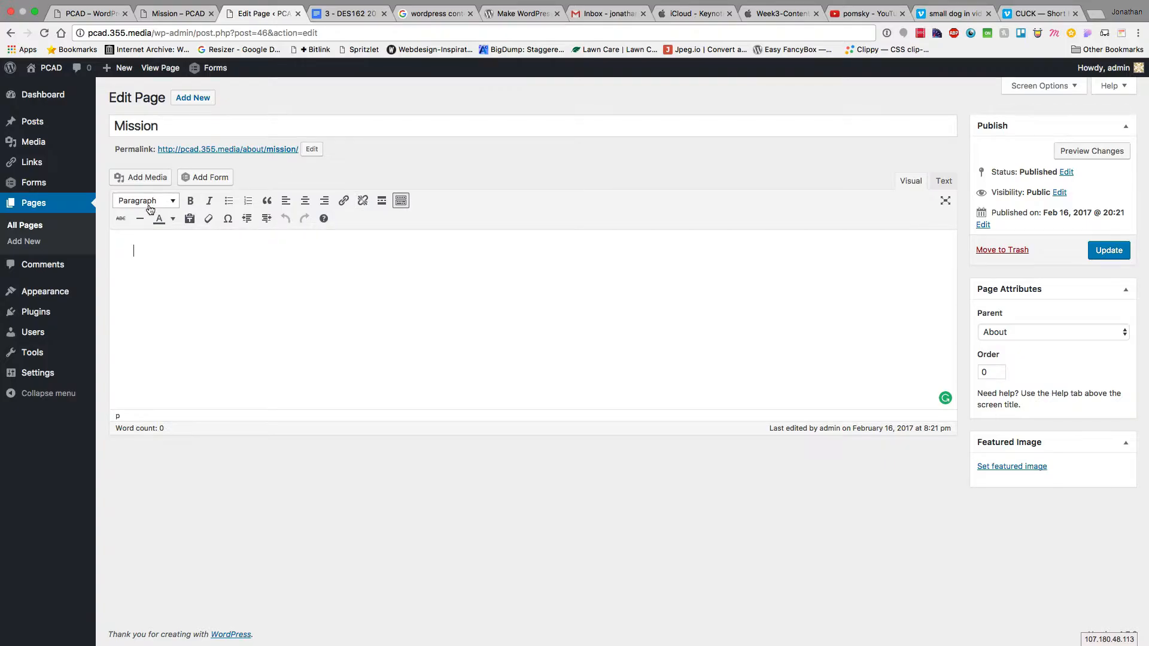
# Generate five paragraphs of placeholder text on lipsum.com in a new browser tab and copy all of them.
pyautogui.press('super+t')
pyautogui.write('lipsum.com')
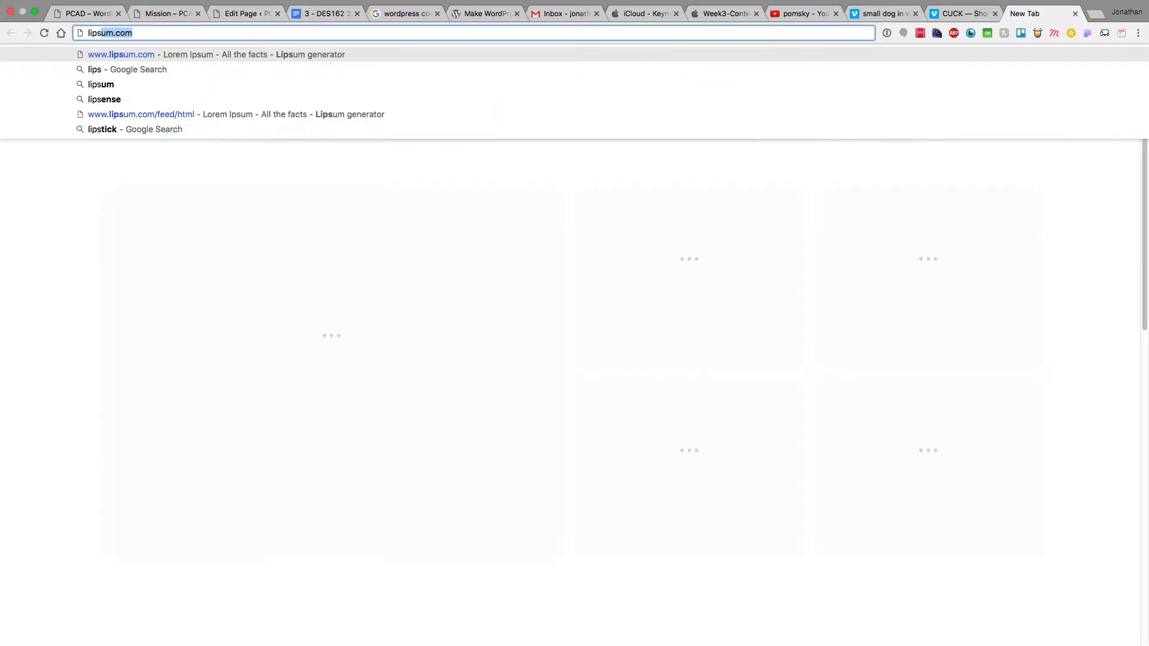
pyautogui.press('Return')
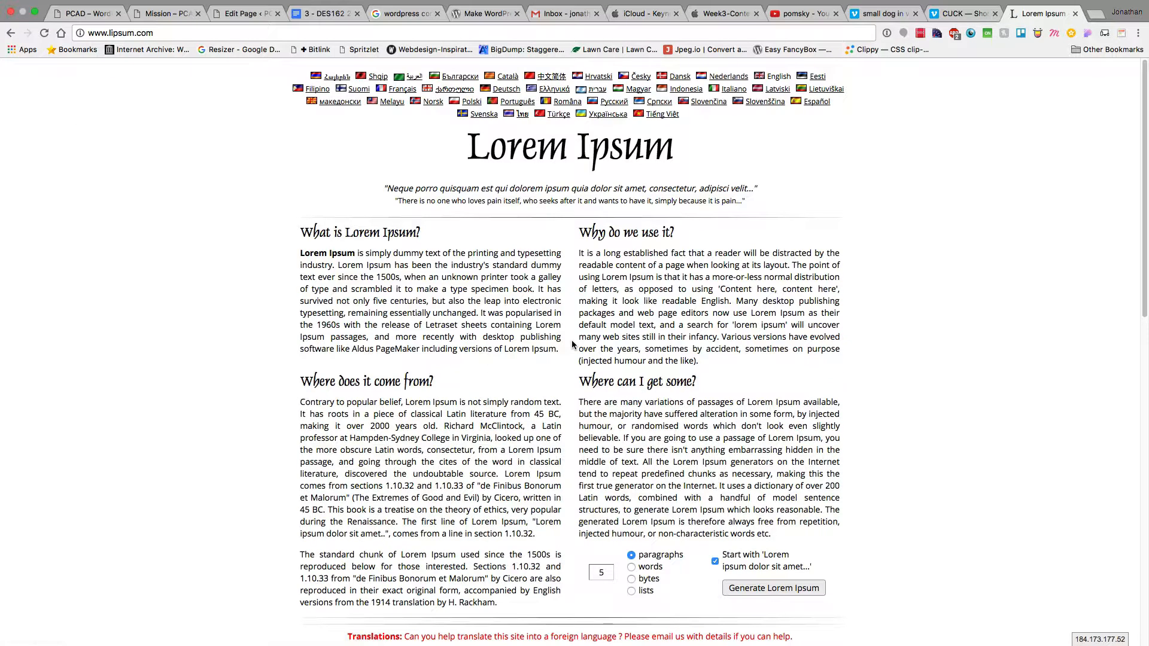
pyautogui.press('super+l')
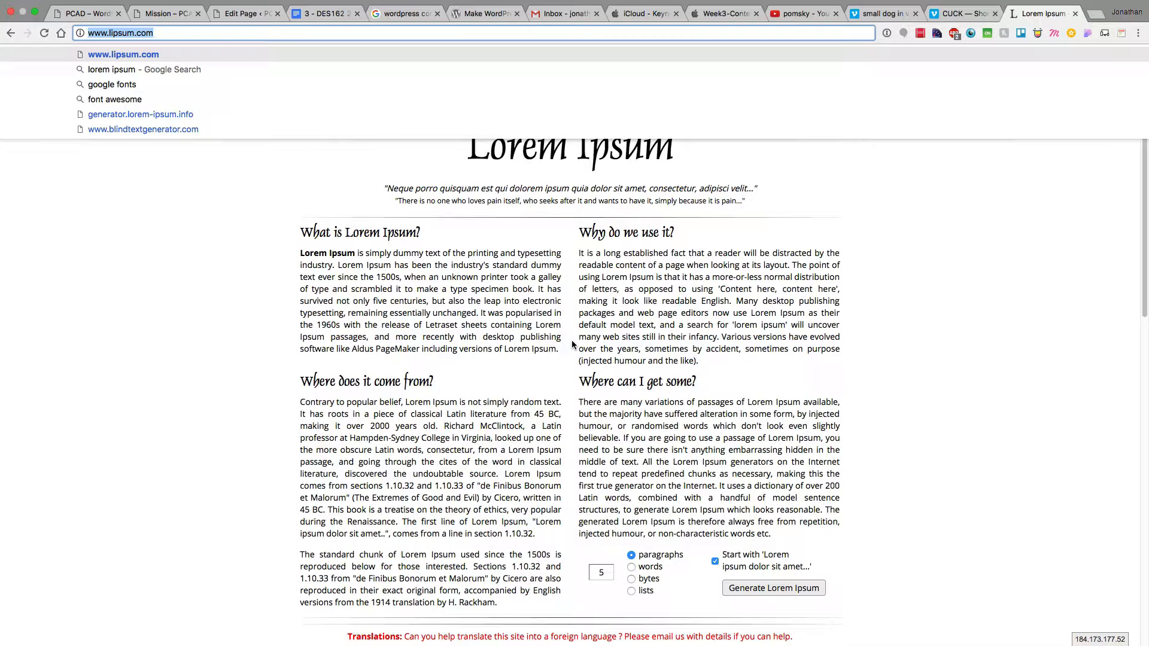
pyautogui.click(747, 586)
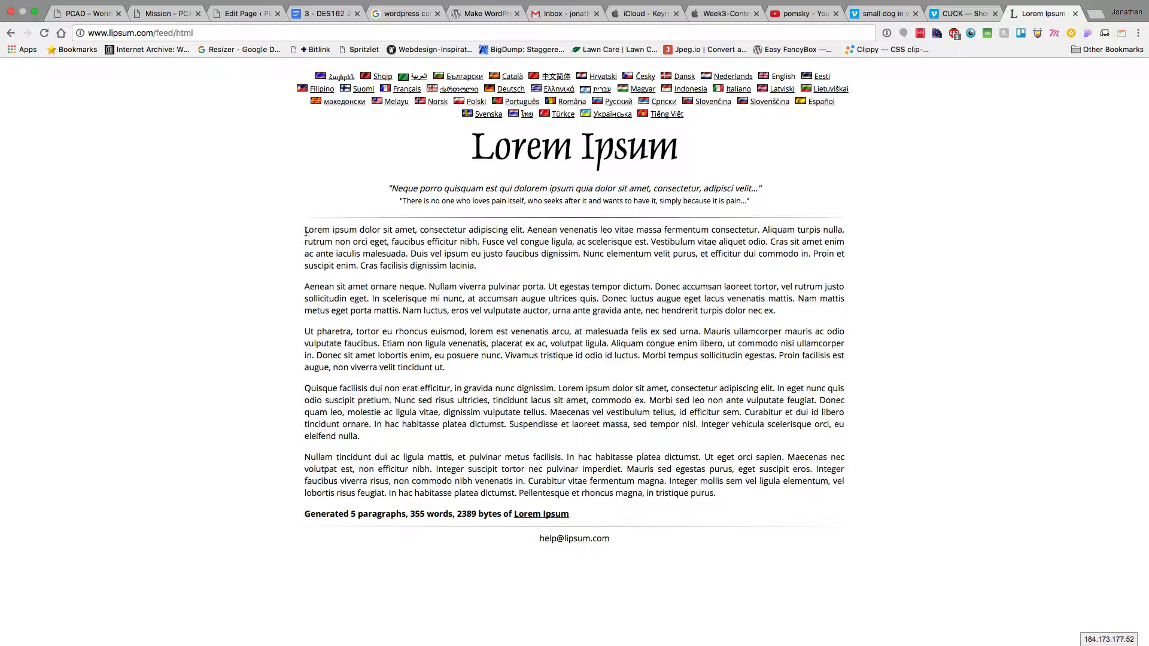
pyautogui.moveTo(305, 231); pyautogui.dragTo(723, 494)
pyautogui.press('super+c')
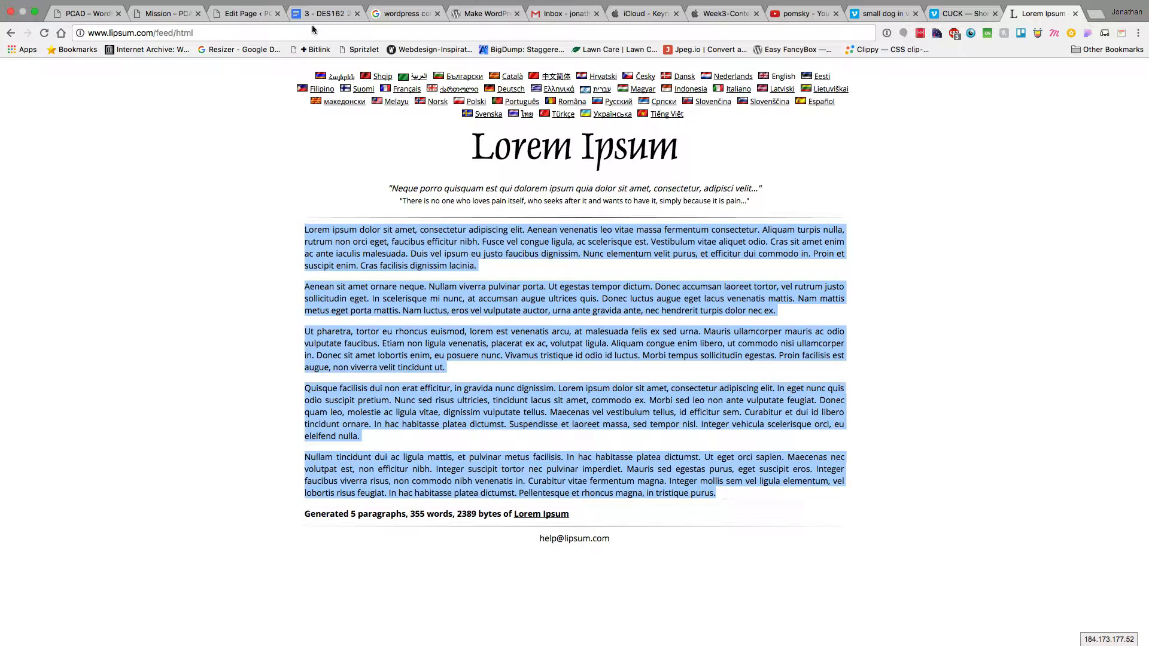
# Paste the copied Lorem Ipsum paragraphs into the body of the Mission page in the WordPress editor.
pyautogui.click(248, 14)
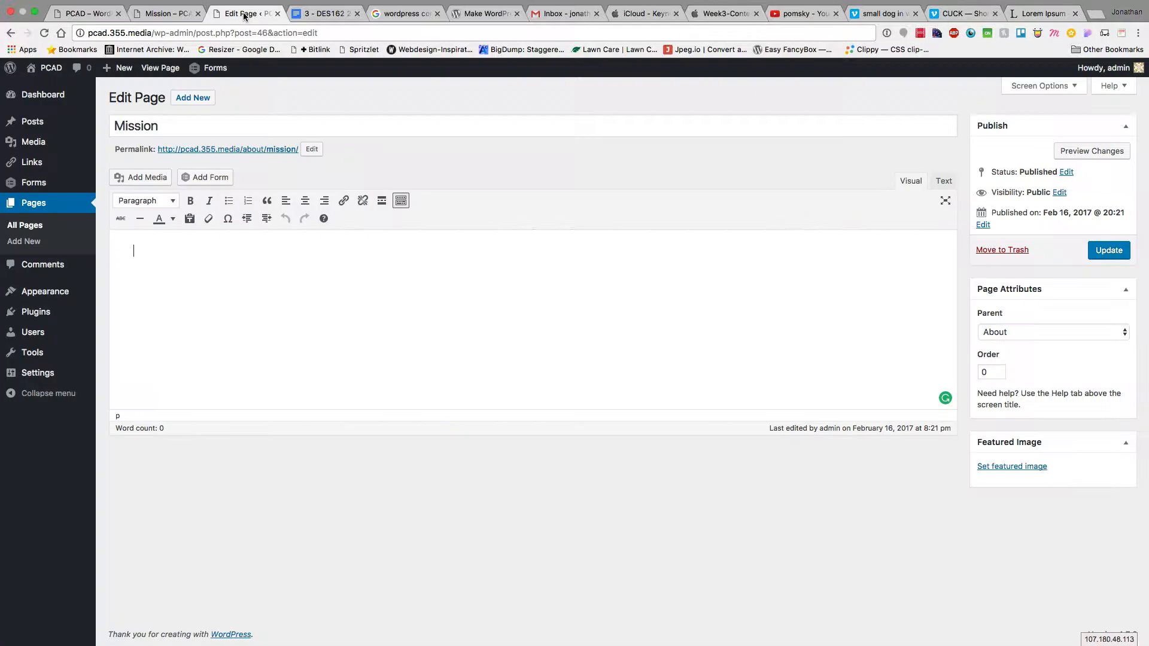
pyautogui.press('super+v')
pyautogui.doubleClick(214, 268)
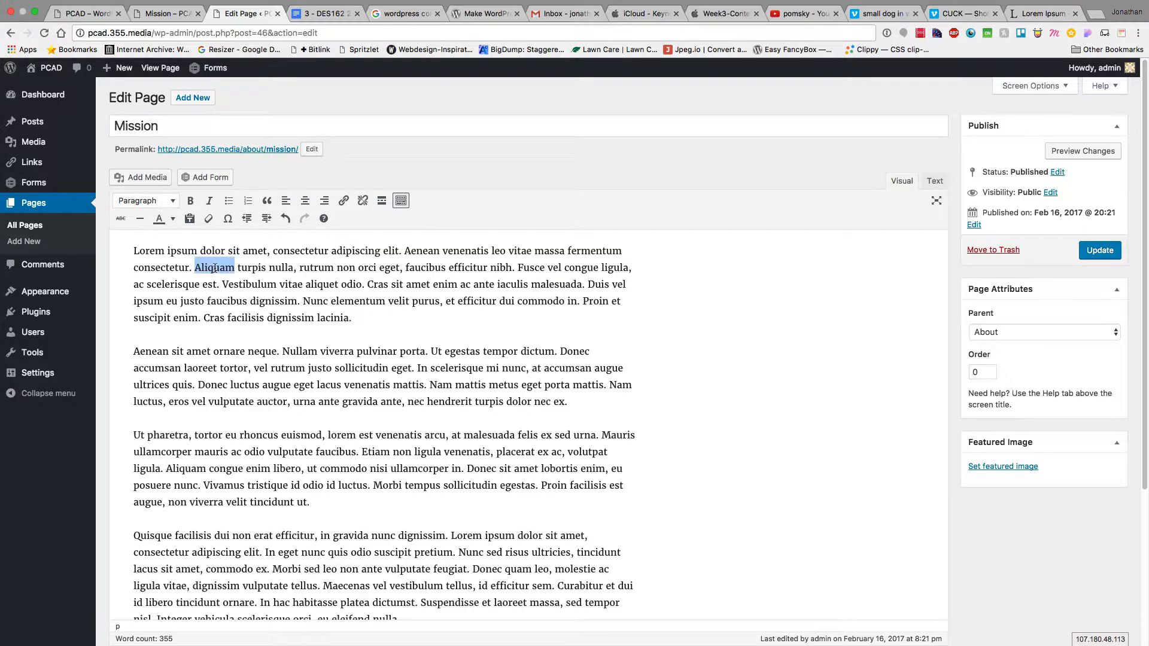
pyautogui.tripleClick(166, 265)
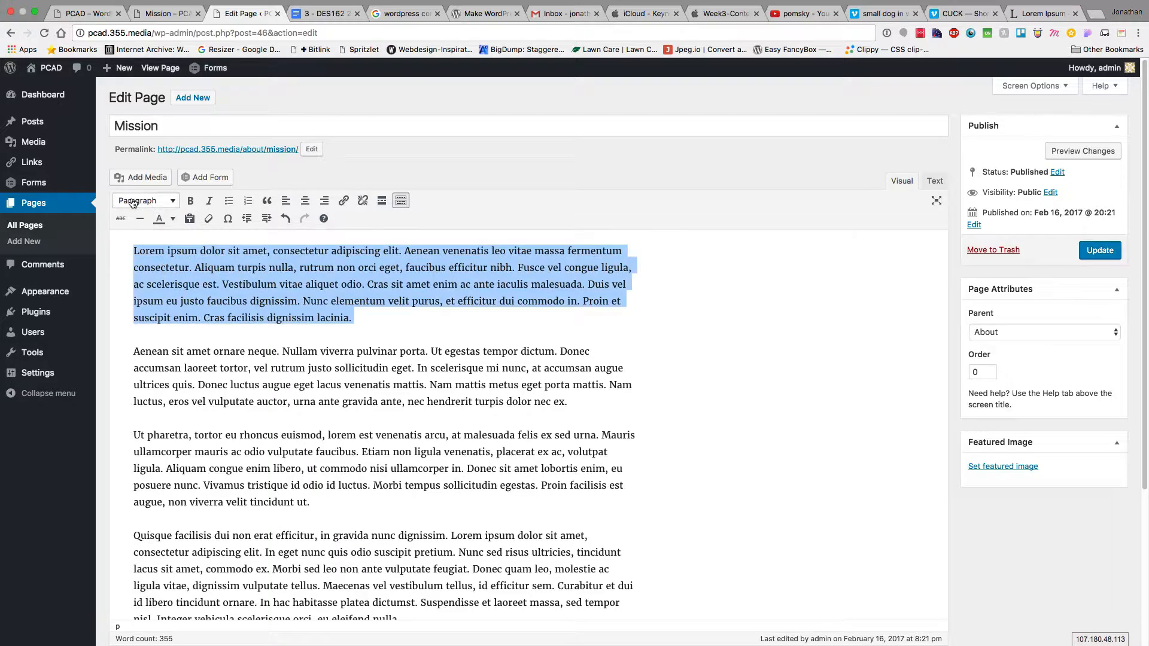
# Add the line "This is the first heading." above the first paragraph, and compare it with the title on the live Mission page.
pyautogui.click(160, 250)
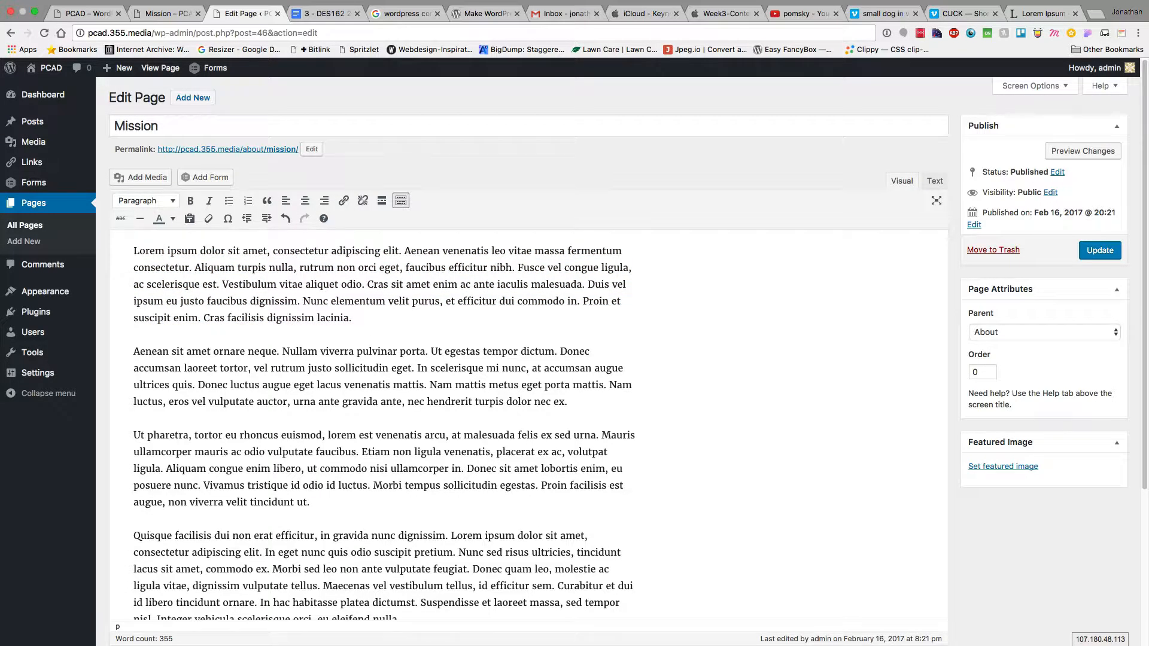
pyautogui.press('Return')
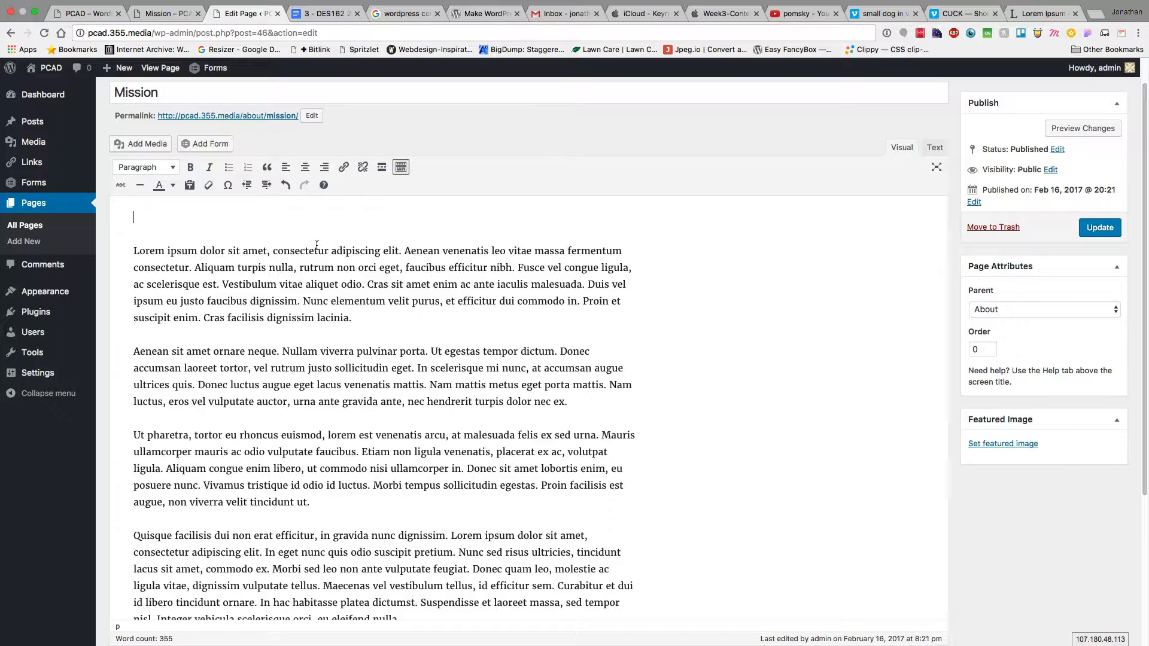
pyautogui.write('This is the first heading.')
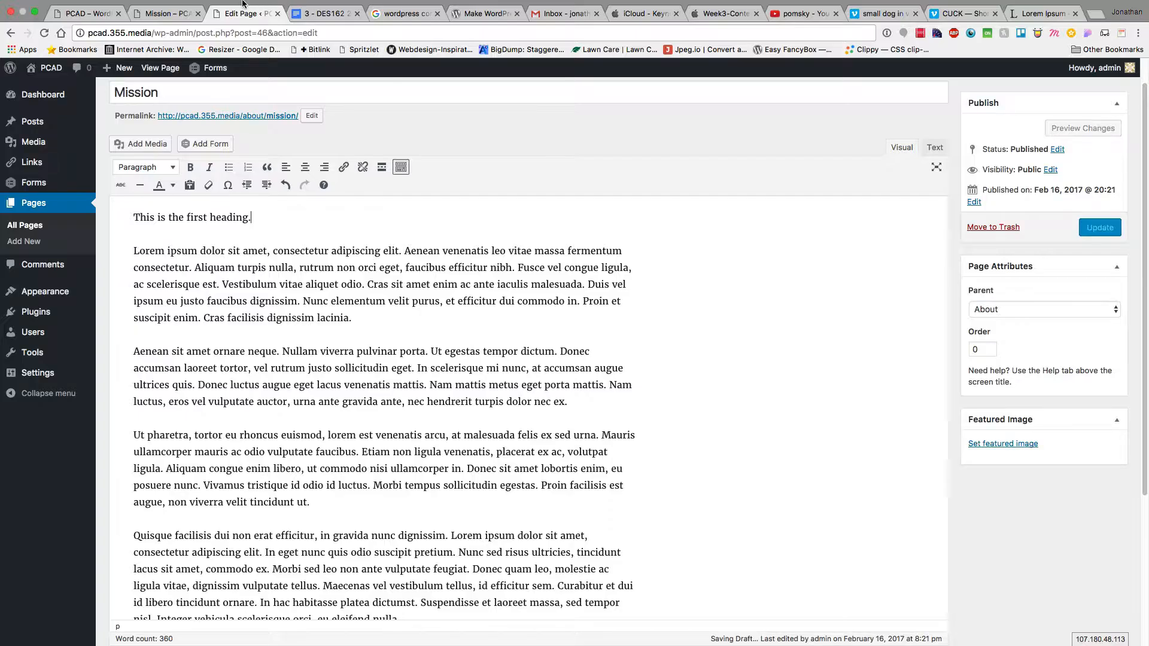
pyautogui.click(165, 13)
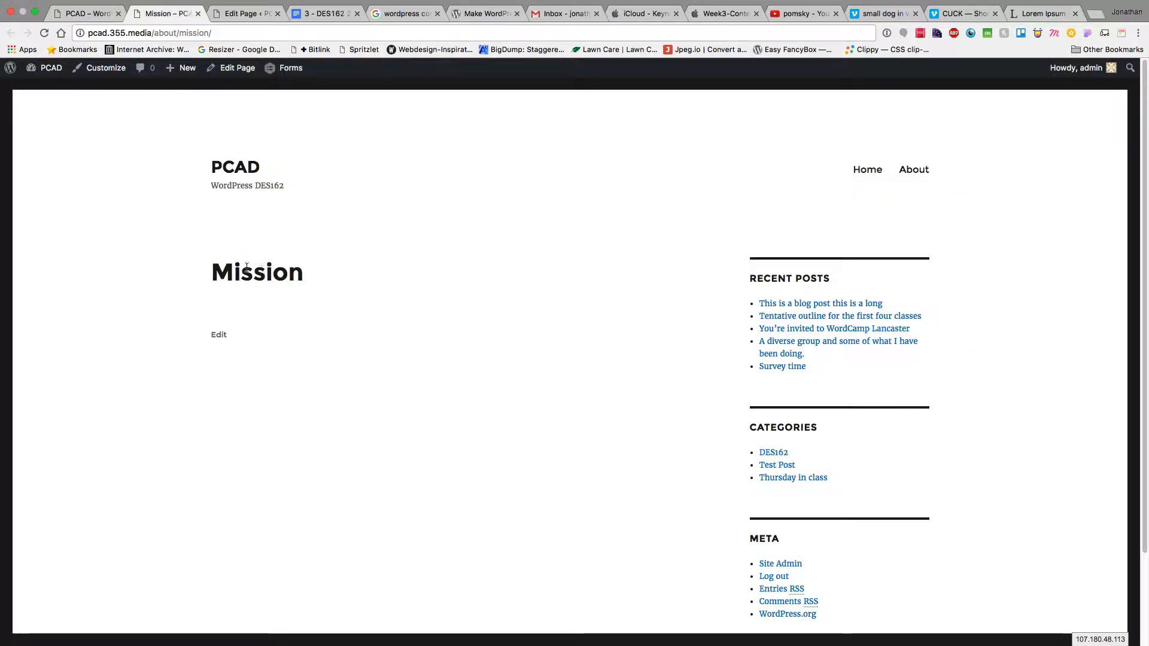
pyautogui.click(229, 15)
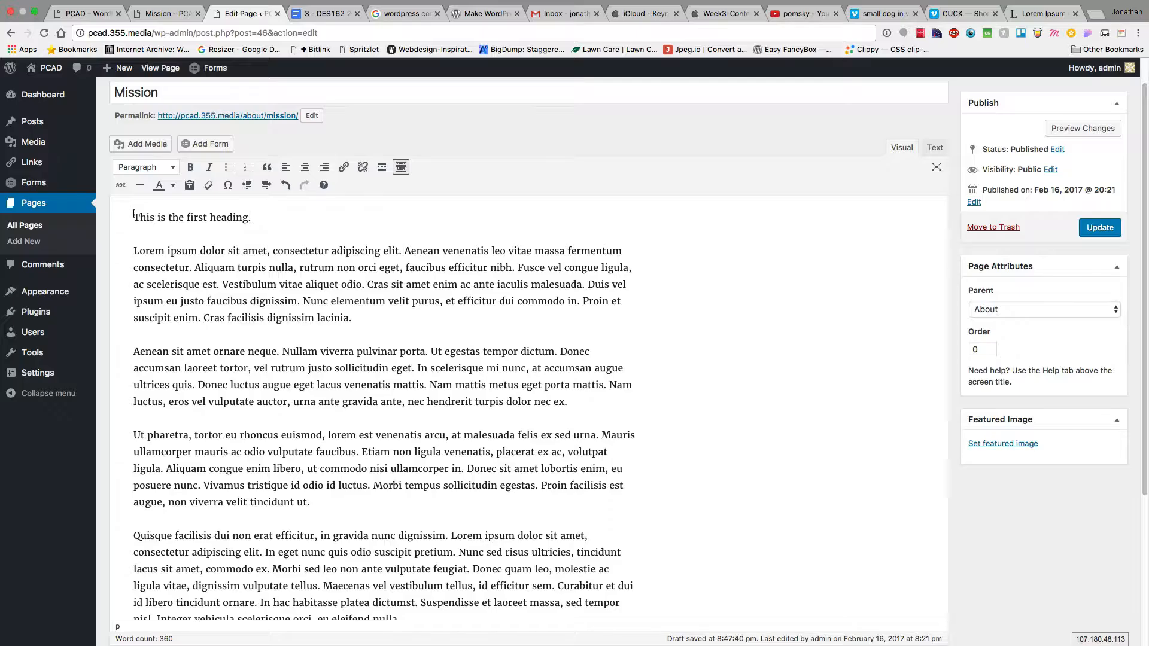
# Format the line "This is the first heading." as Heading 2.
pyautogui.doubleClick(195, 219)
pyautogui.tripleClick(195, 220)
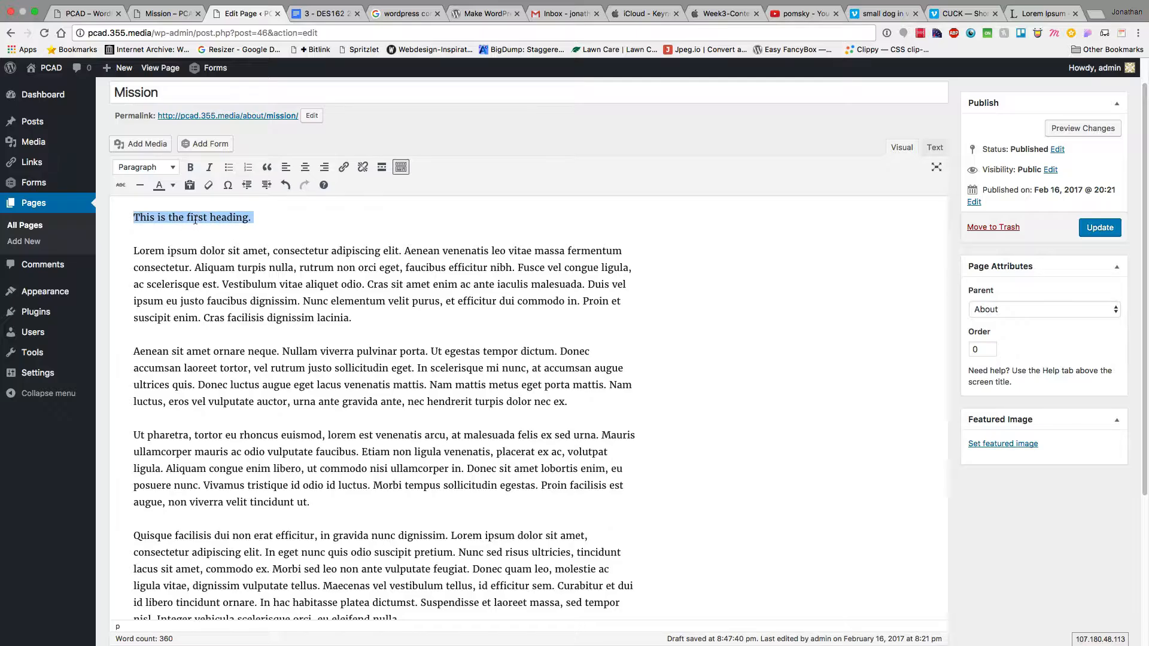
pyautogui.click(142, 169)
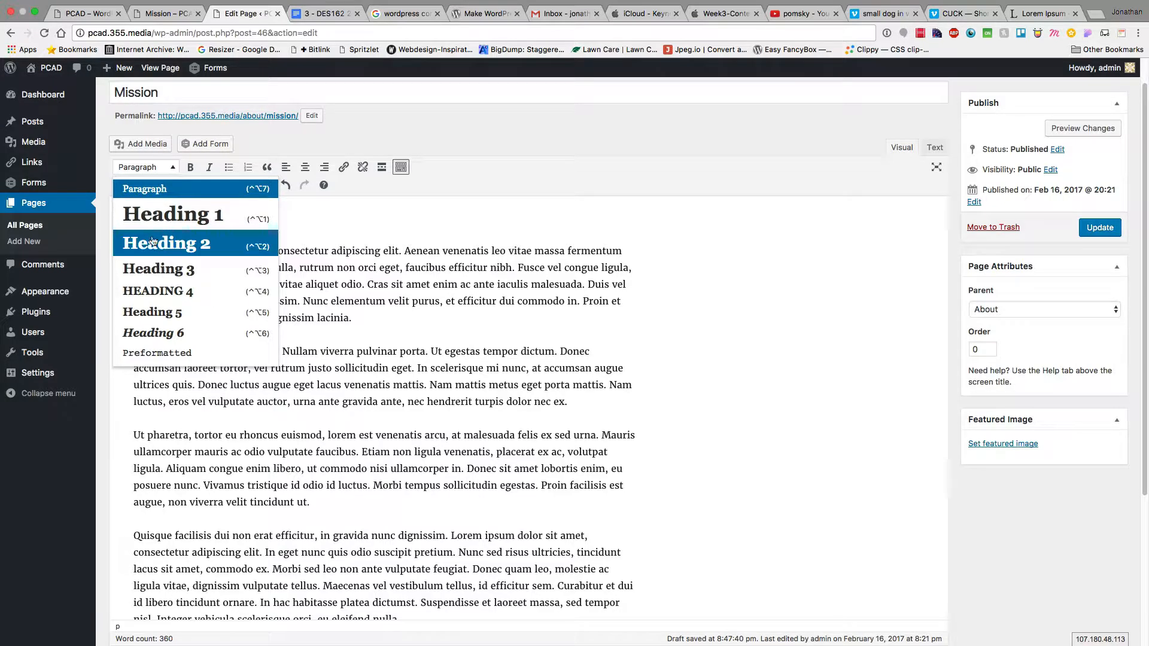
pyautogui.click(170, 243)
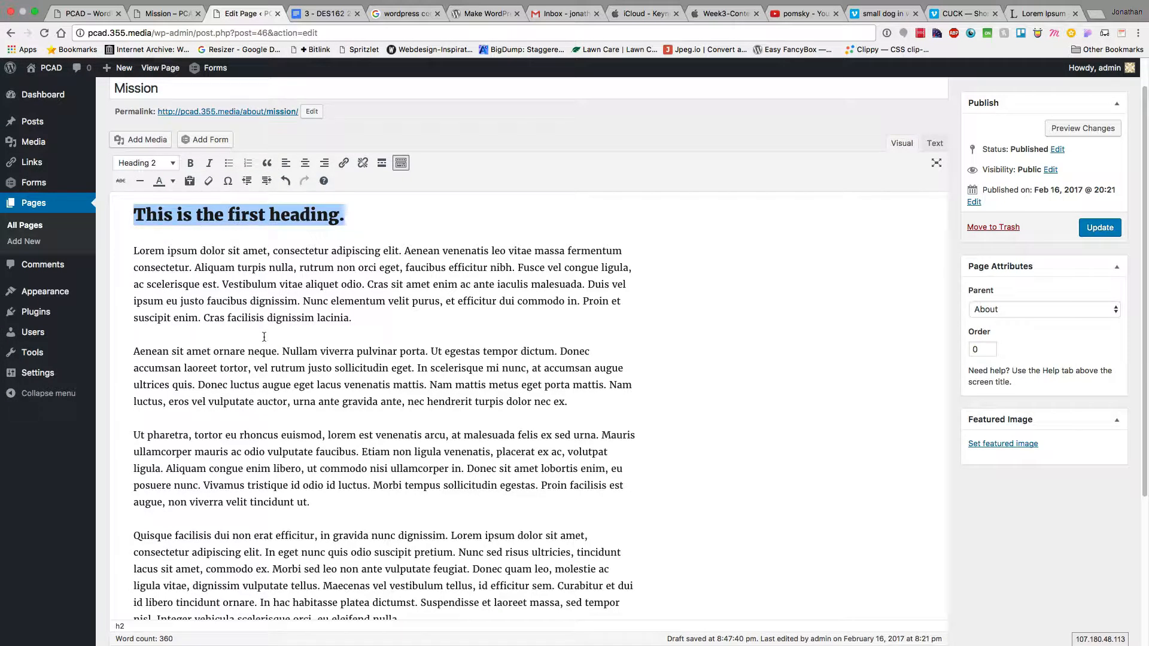
# Insert the line "This is a heading three" below the second Lorem Ipsum paragraph.
pyautogui.click(581, 399)
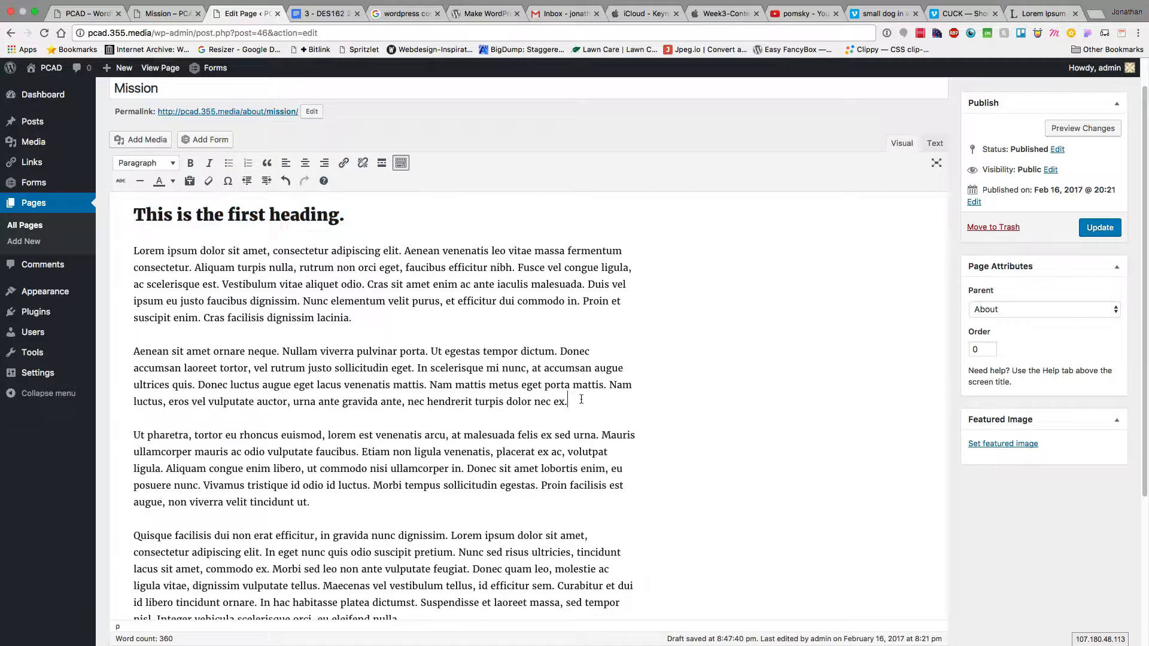
pyautogui.press('Return')
pyautogui.write('This i')
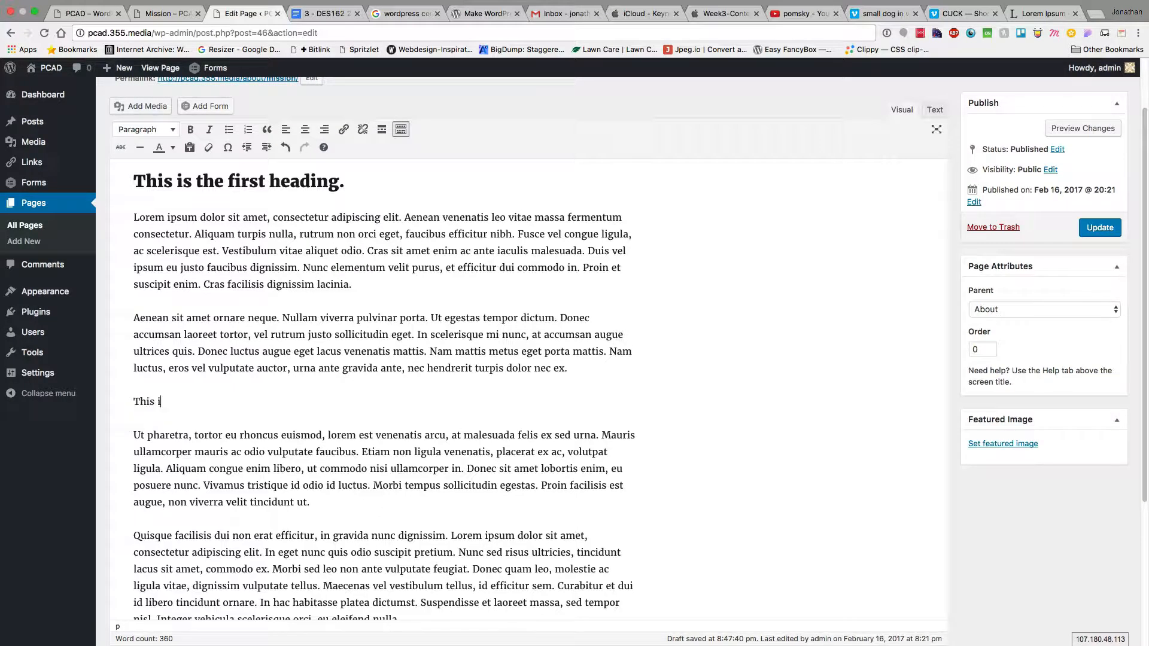
pyautogui.write('s a heading three')
# Replace the word "first" in the opening heading with "second level".
pyautogui.doubleClick(251, 183)
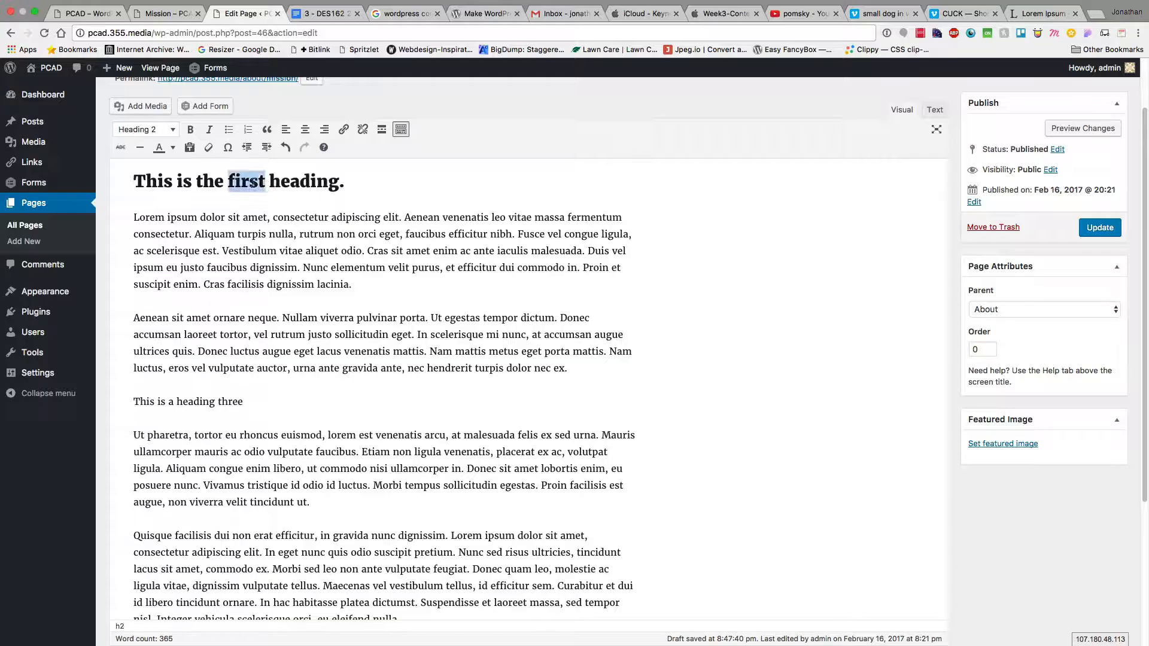
pyautogui.write('second')
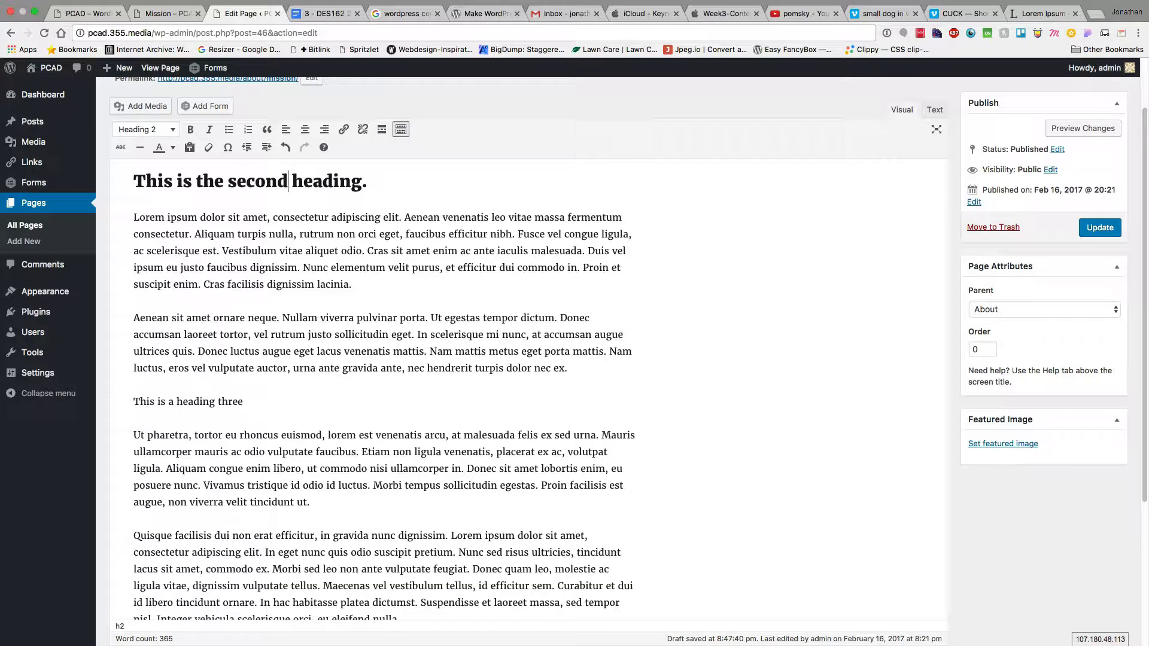
pyautogui.write(' level')
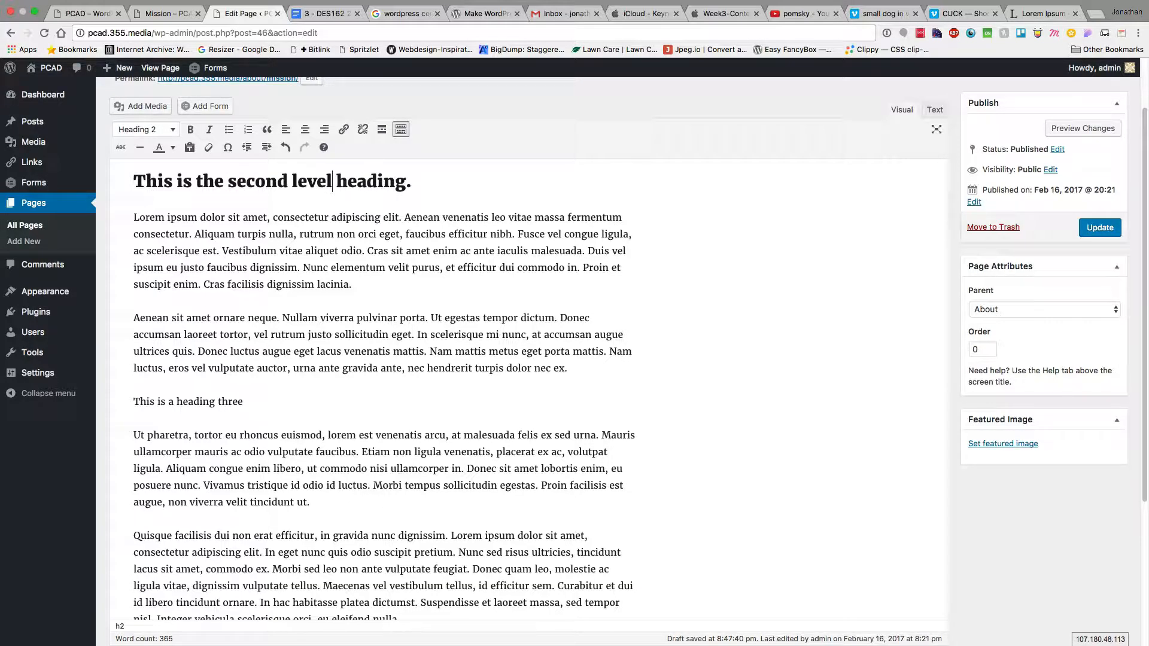
# End the "This is a heading three" line with a period, convert it to Heading 3 with the ### prefix, and remove the extra blank line.
pyautogui.click(245, 402)
pyautogui.write('.')
pyautogui.tripleClick(138, 401)
pyautogui.click(174, 135)
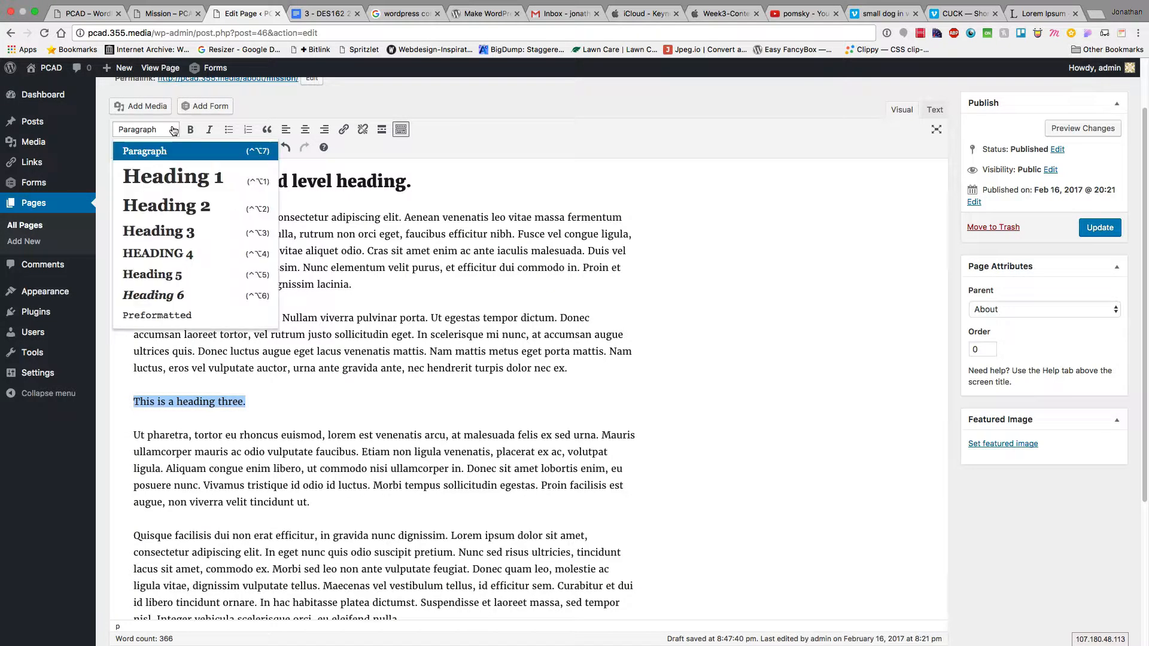
pyautogui.click(300, 368)
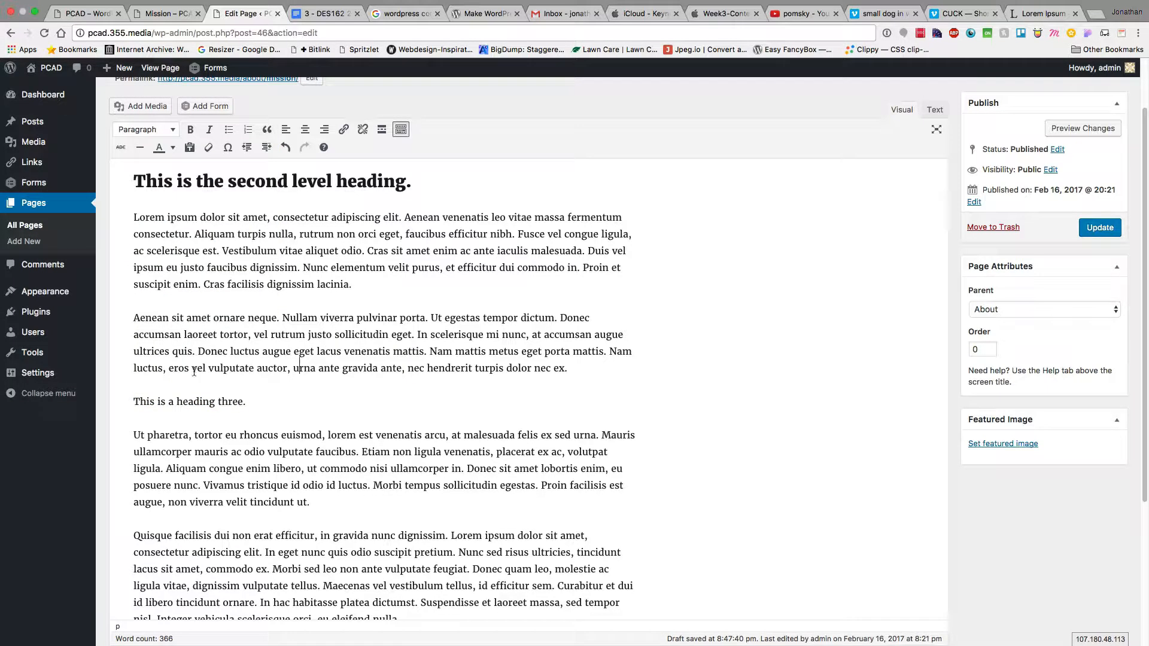
pyautogui.click(133, 401)
pyautogui.write('###')
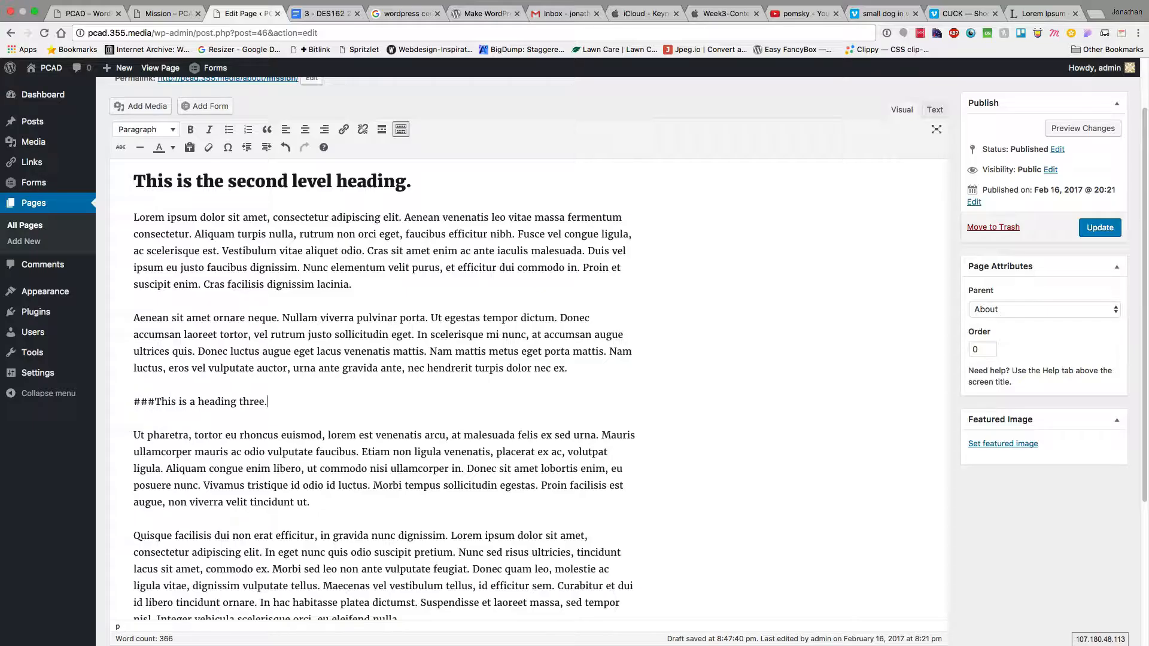
pyautogui.press('Return')
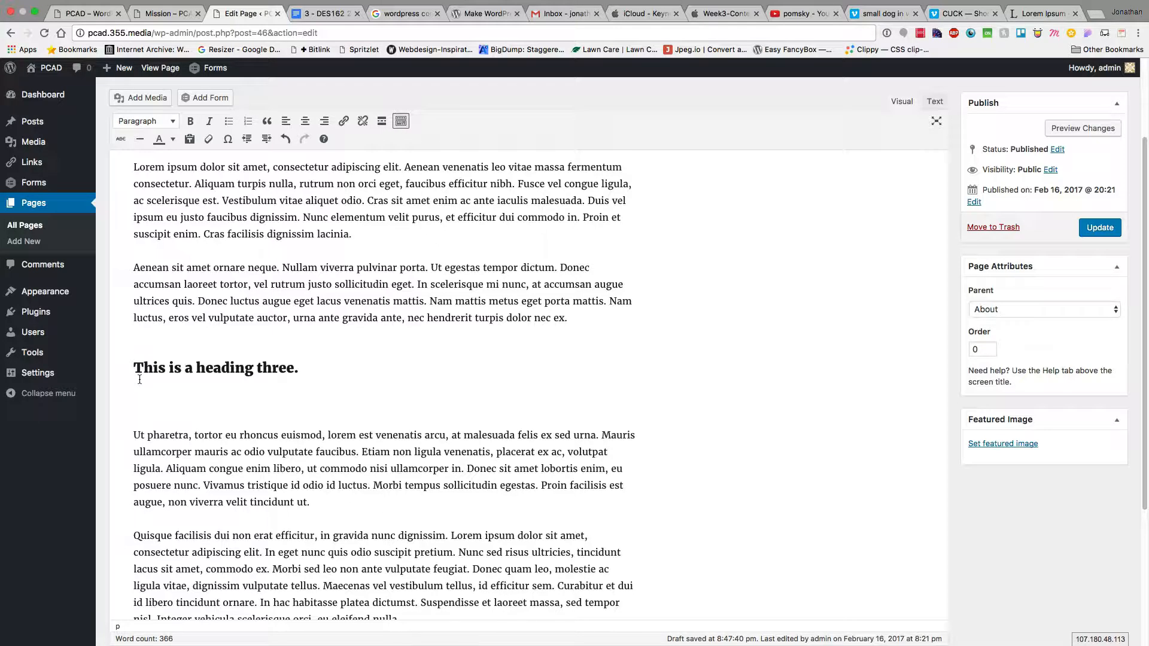
pyautogui.press('Delete')
# Split the "Quisque facilisis" paragraph after "Lorem ipsum dolor sit amet," and insert the line "This is another heading three." there.
pyautogui.press('Down')
pyautogui.press('Down')
pyautogui.press('Down')
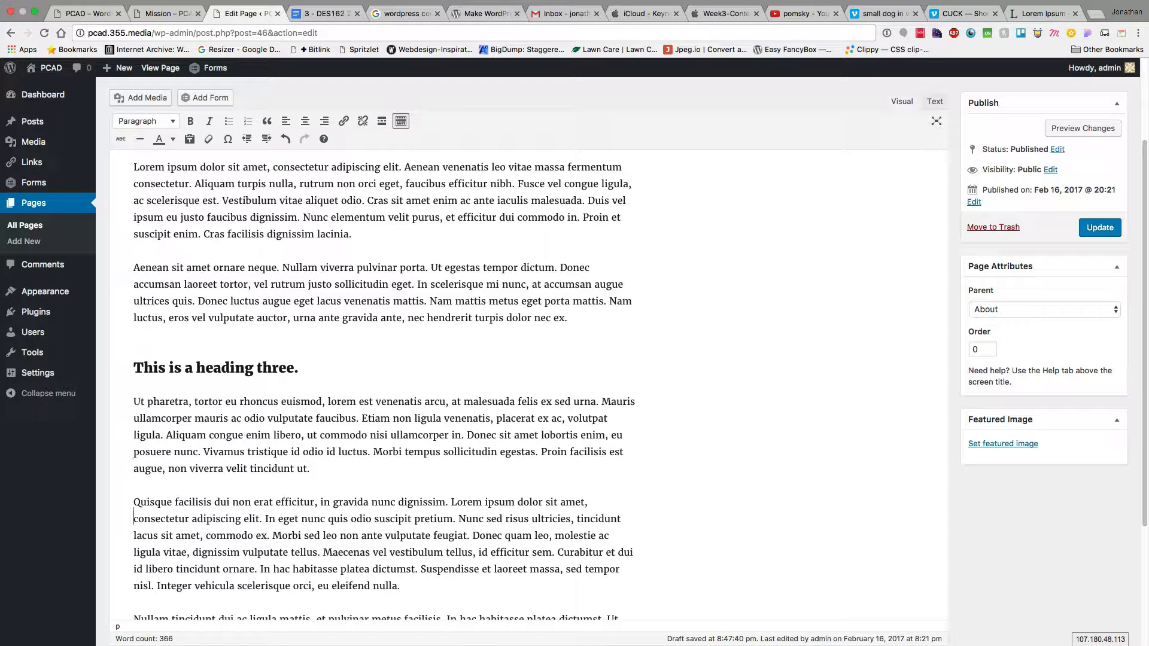
pyautogui.press('Return')
pyautogui.press('Return')
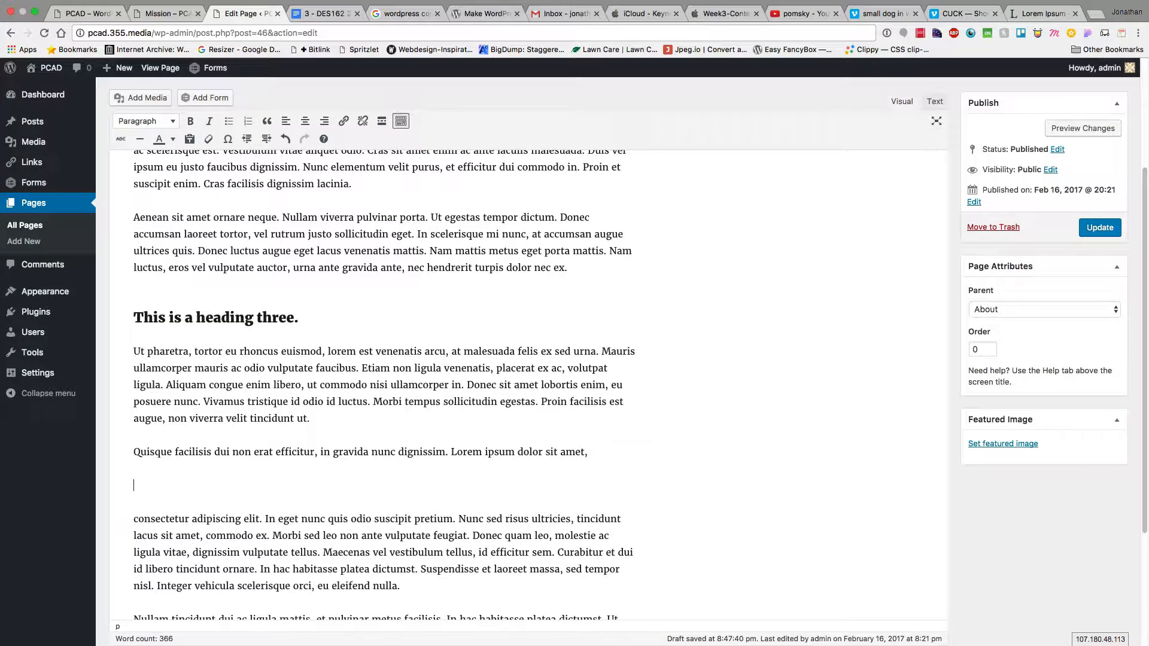
pyautogui.write('This is another headin t')
pyautogui.press('BackSpace')
pyautogui.write('g three.')
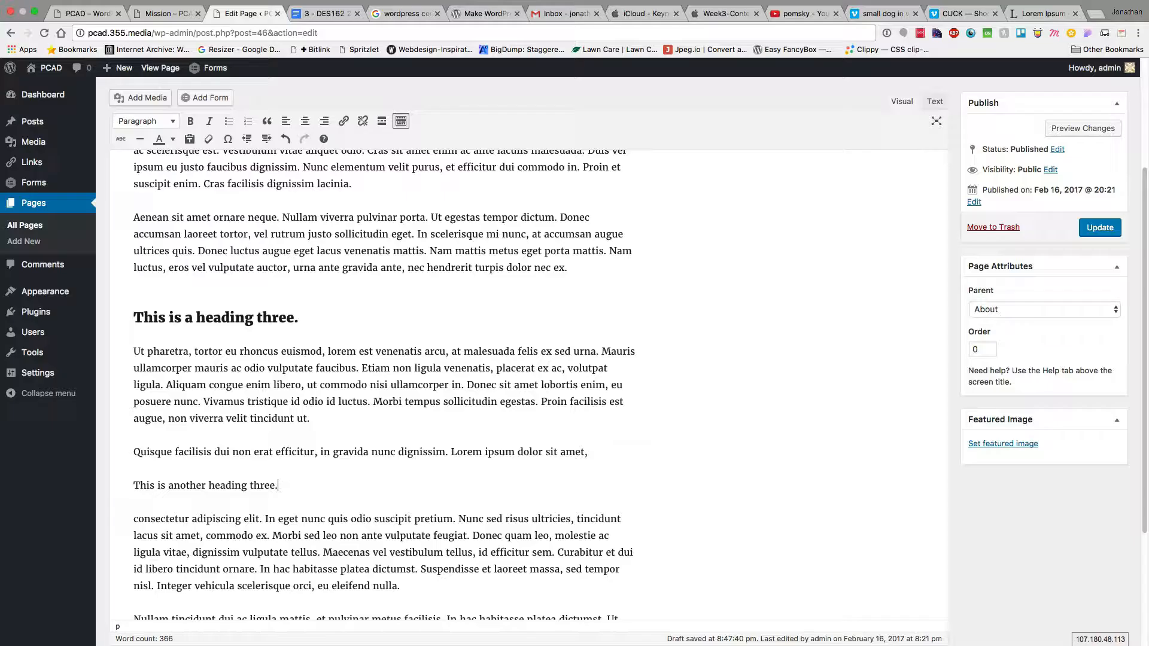
# Format "This is another heading three." as Heading 3, try Heading 4 and Heading 2 on it, and return it to Heading 3.
pyautogui.press('shift+super+Left')
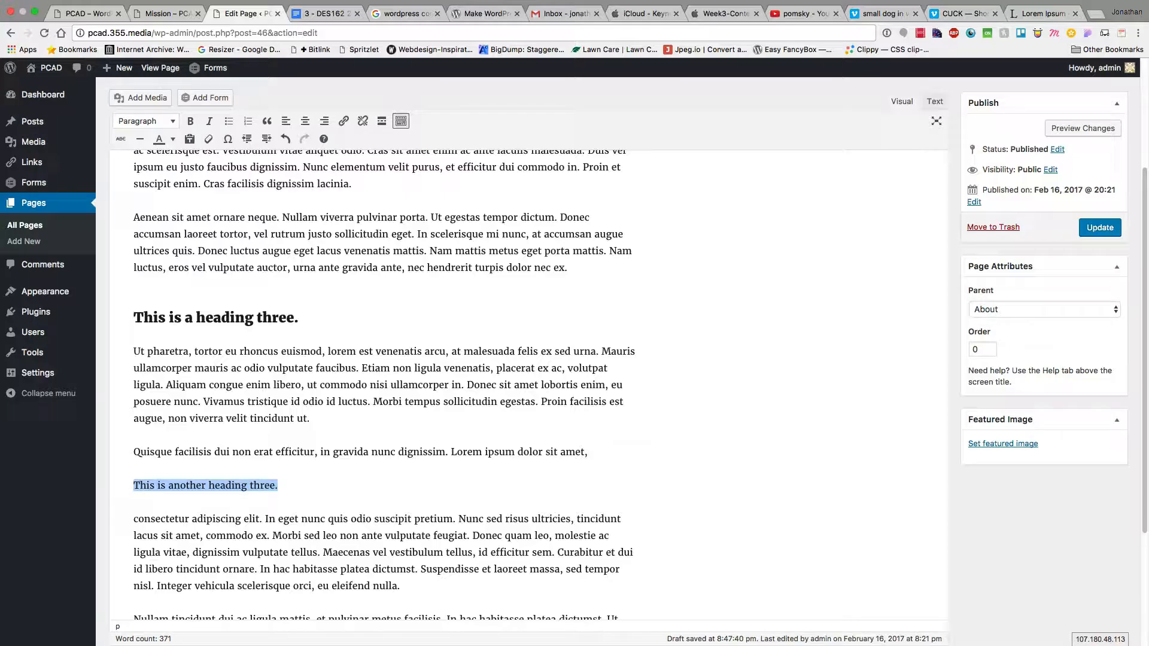
pyautogui.hotkey('ctrl', 'alt', '3')
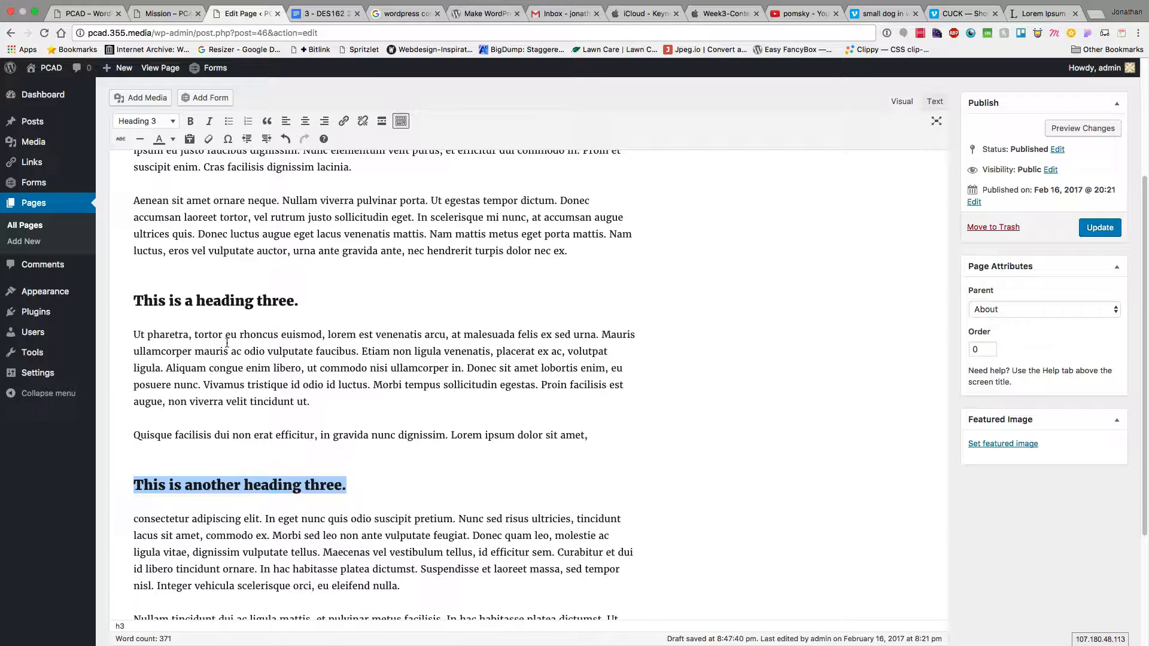
pyautogui.hotkey('ctrl', 'alt', '4')
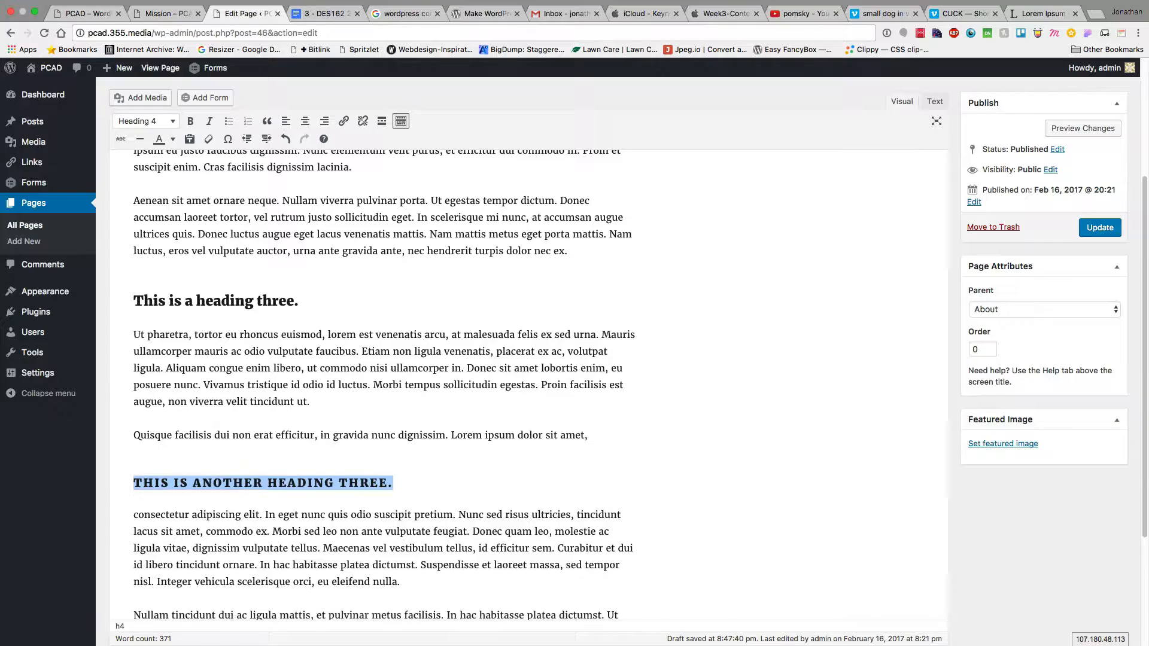
pyautogui.hotkey('ctrl', 'alt', '2')
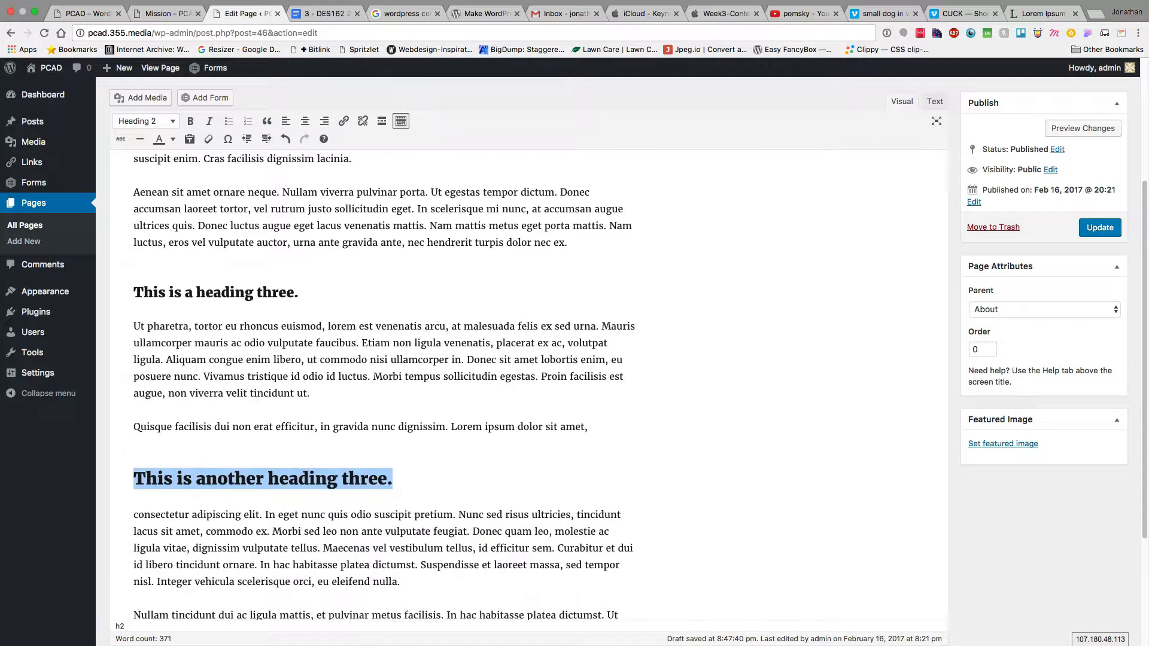
pyautogui.hotkey('ctrl', 'alt', '3')
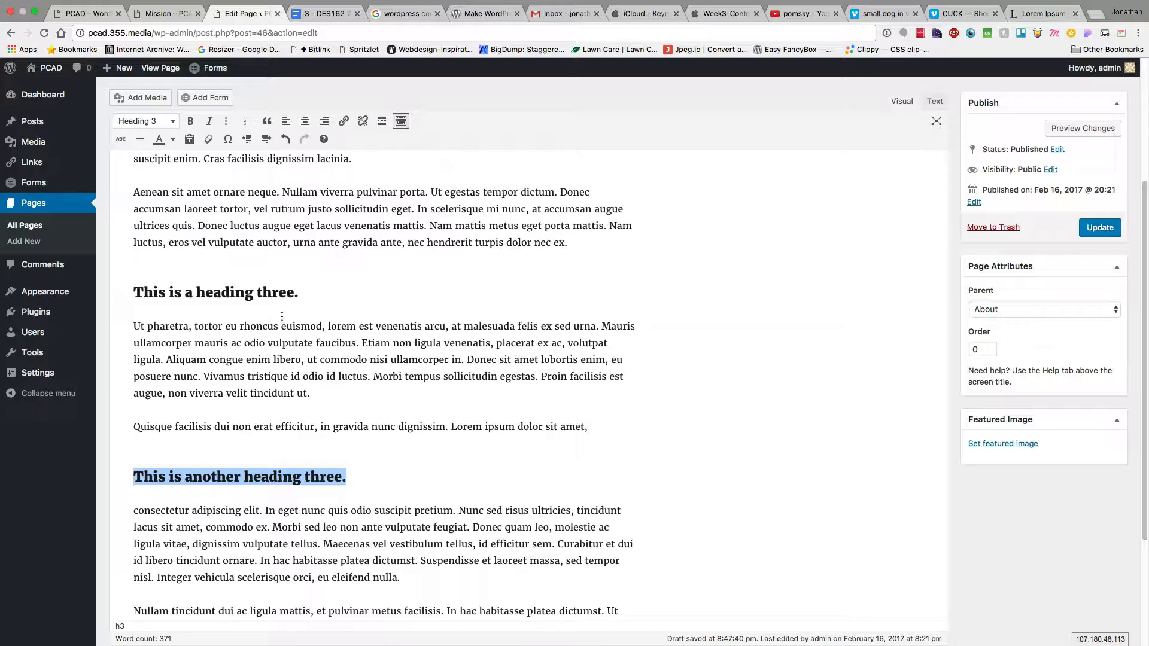
# Review the available paragraph formats and reselect the line "This is another heading three.".
pyautogui.click(148, 121)
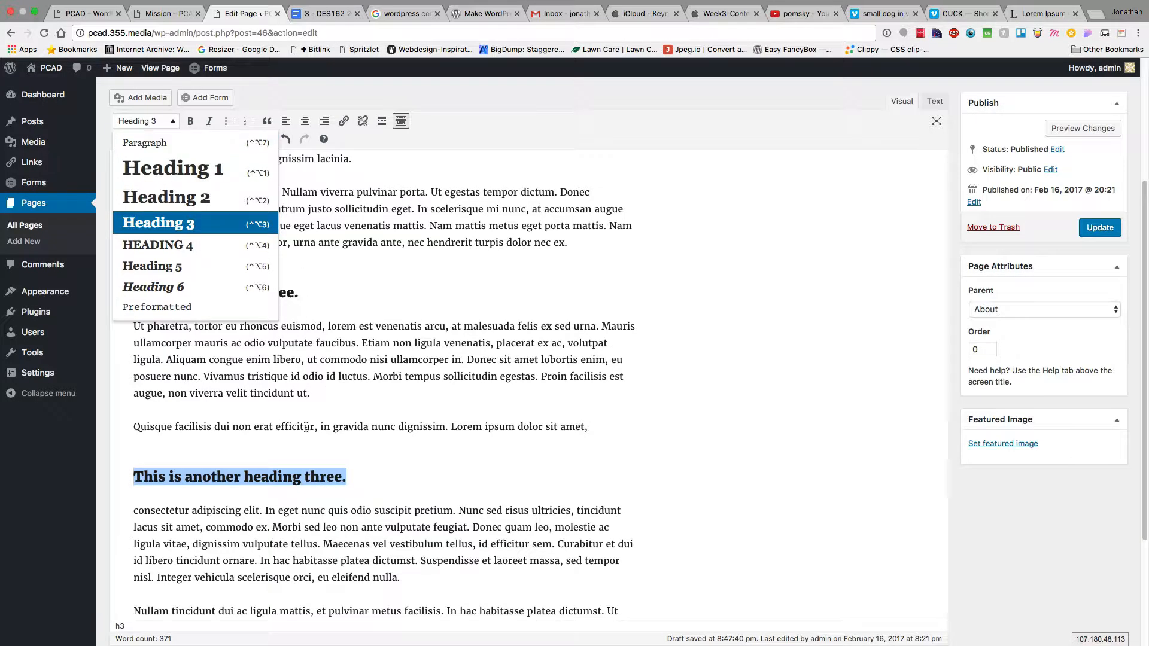
pyautogui.click(249, 478)
pyautogui.tripleClick(248, 479)
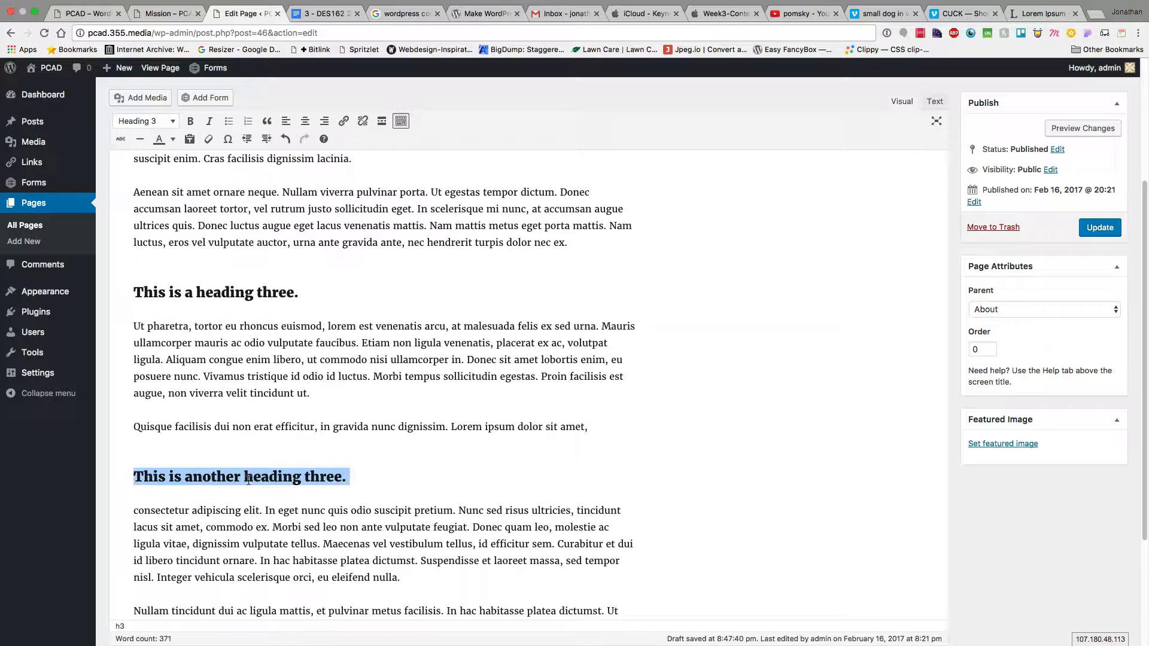
# Try the Paragraph format on "This is another heading three.", return it to Heading 3, and check the available paragraph formats.
pyautogui.hotkey('ctrl', 'alt', '7')
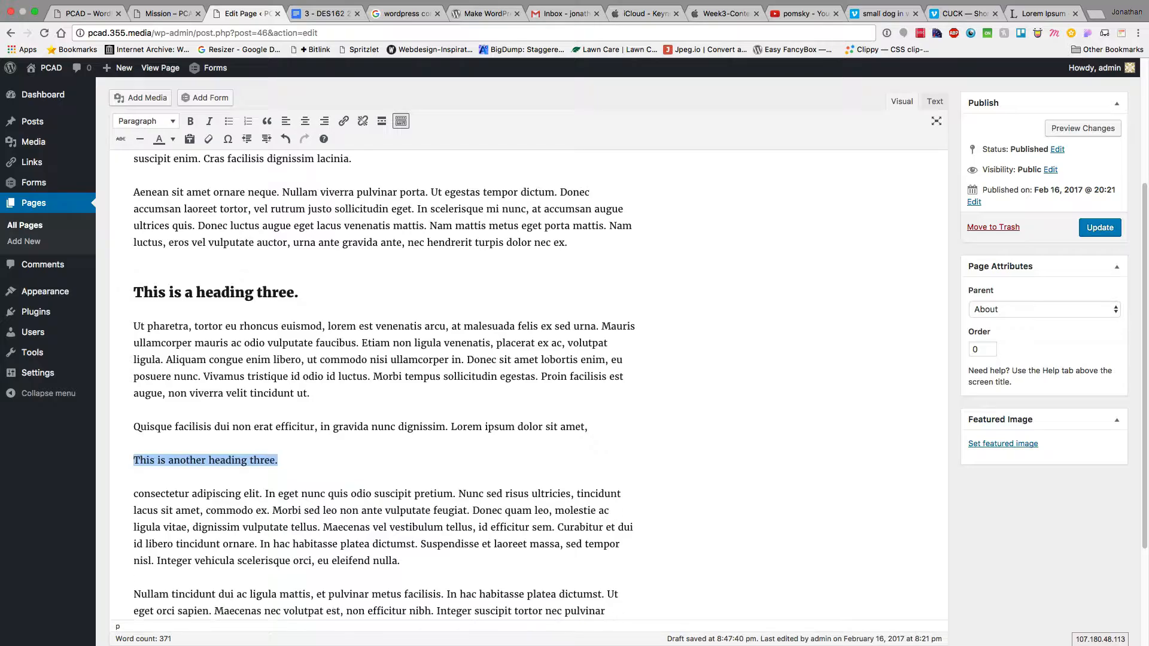
pyautogui.hotkey('ctrl', 'alt', '3')
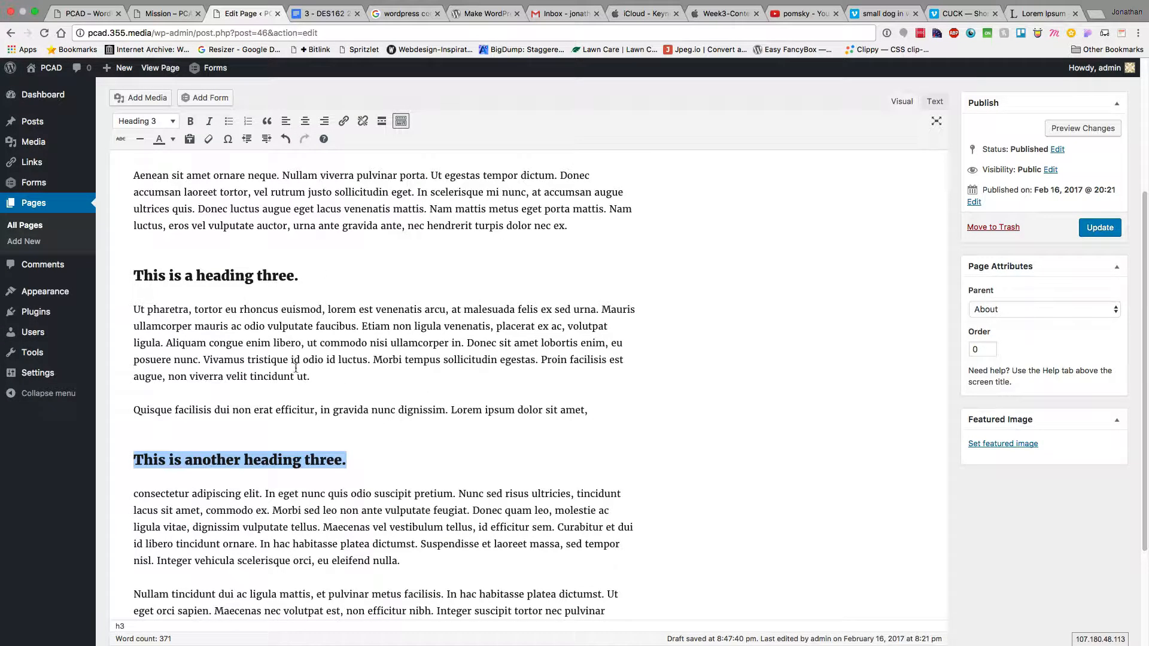
pyautogui.click(167, 121)
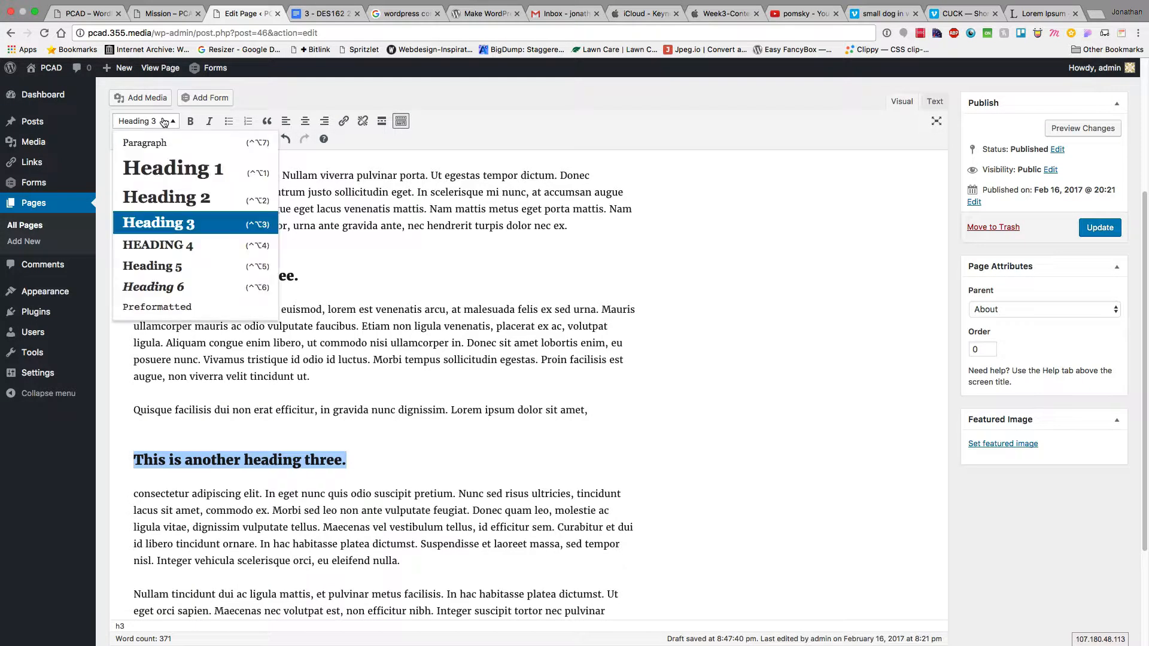
pyautogui.click(317, 271)
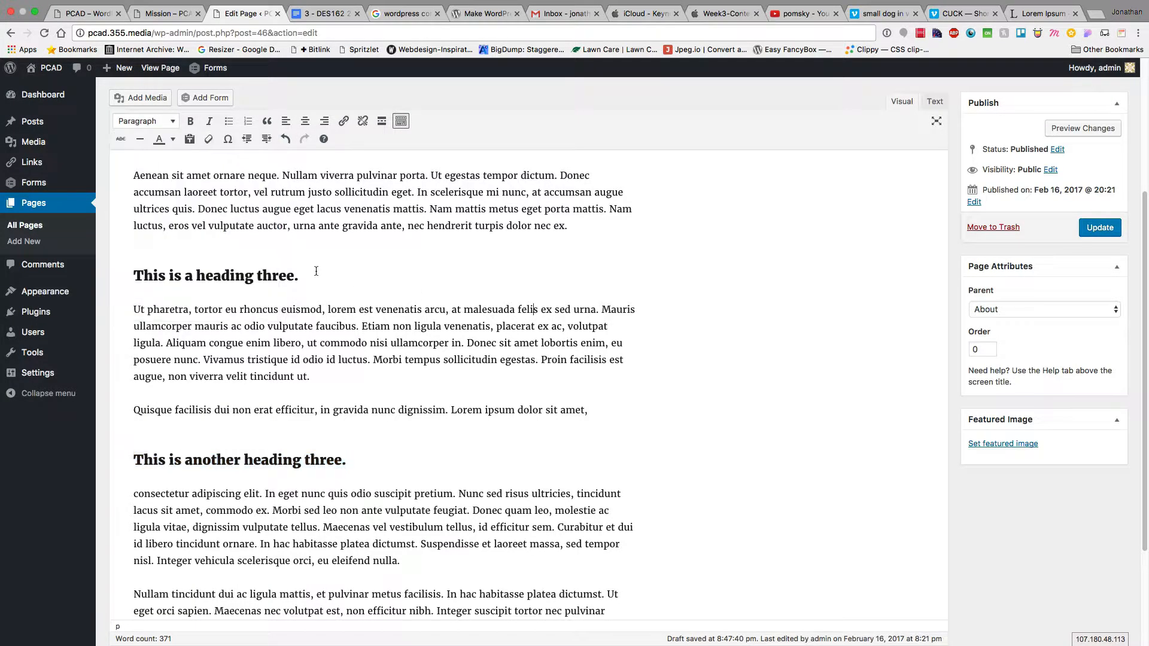
# Insert the Heading 2 line "This is a second heading." above the "Aenean sit amet" paragraph using the ## prefix, and remove the extra blank line.
pyautogui.scroll(4, 310, 267)
pyautogui.tripleClick(238, 261)
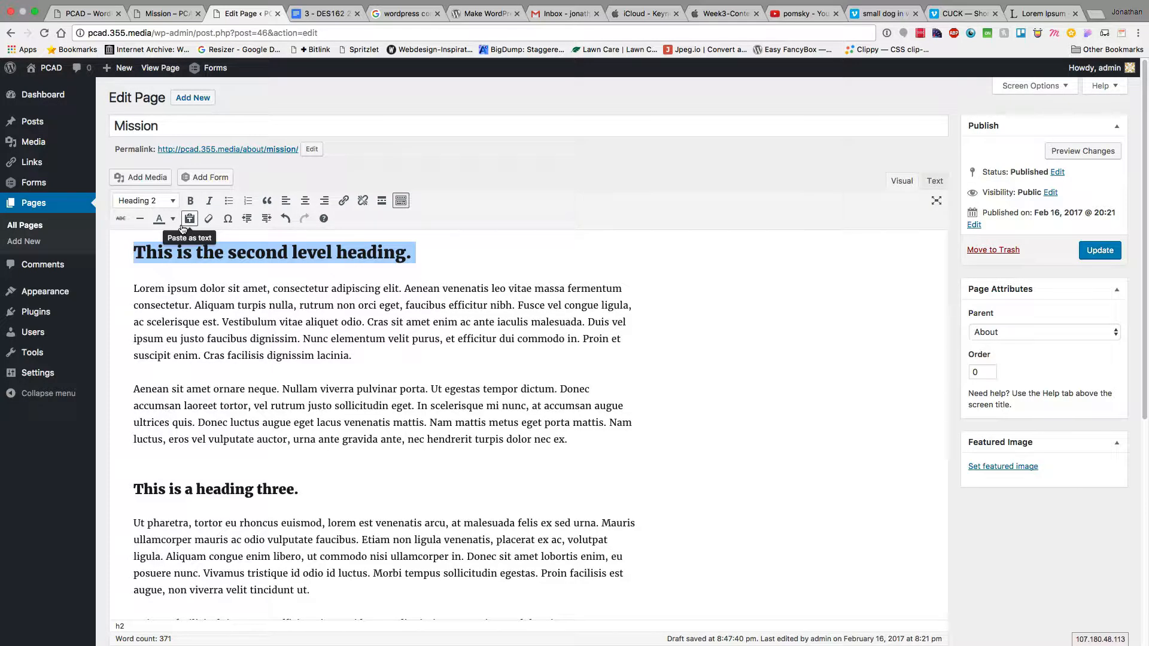
pyautogui.click(202, 297)
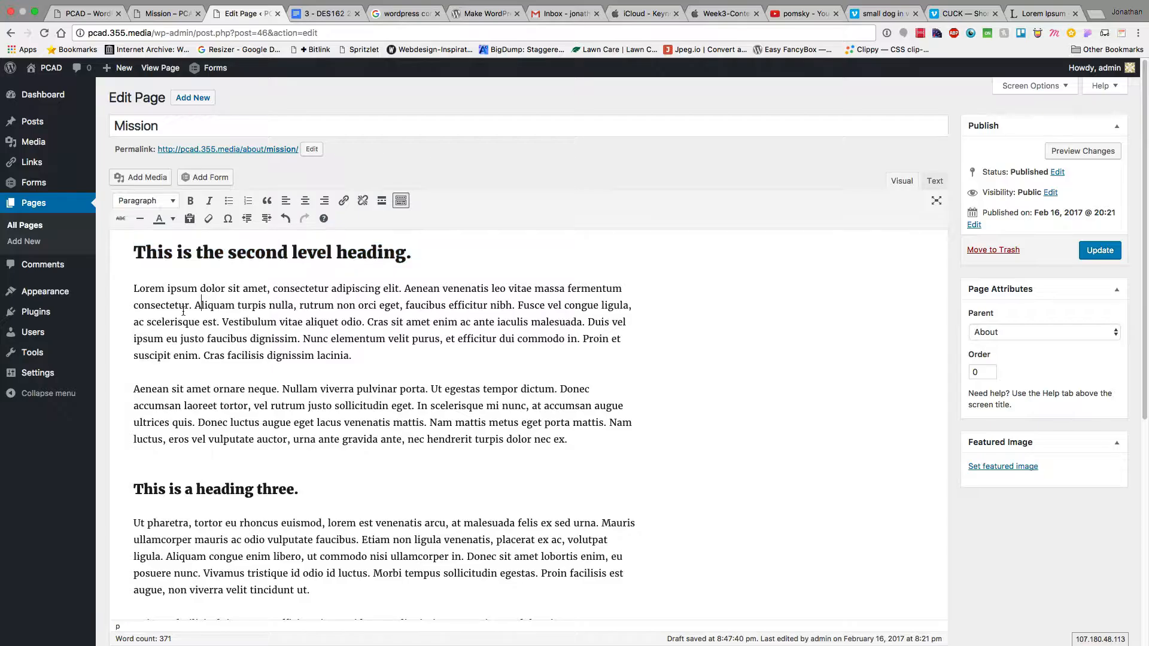
pyautogui.press('Return')
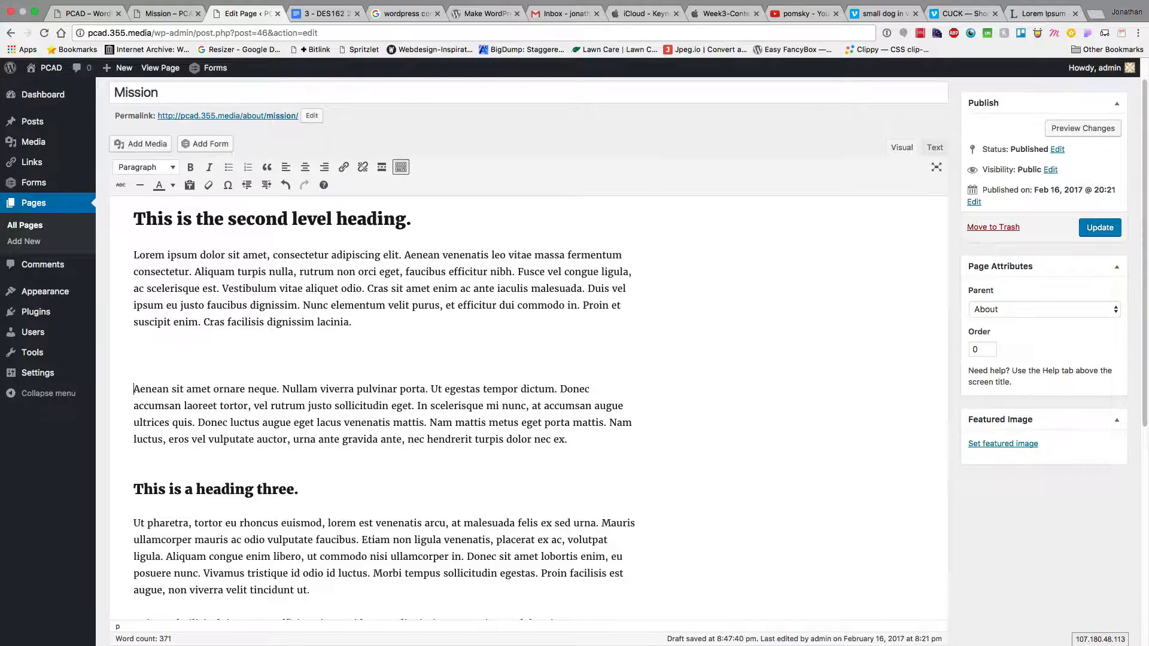
pyautogui.write('##This is ')
pyautogui.write('a second heading.')
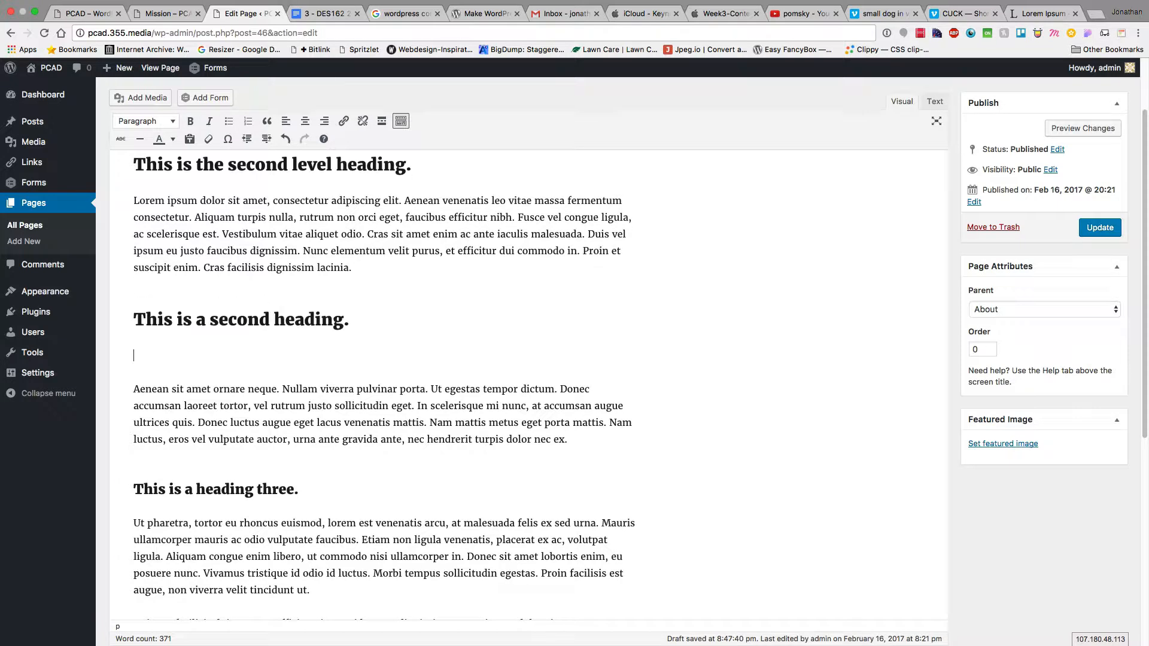
pyautogui.press('Delete')
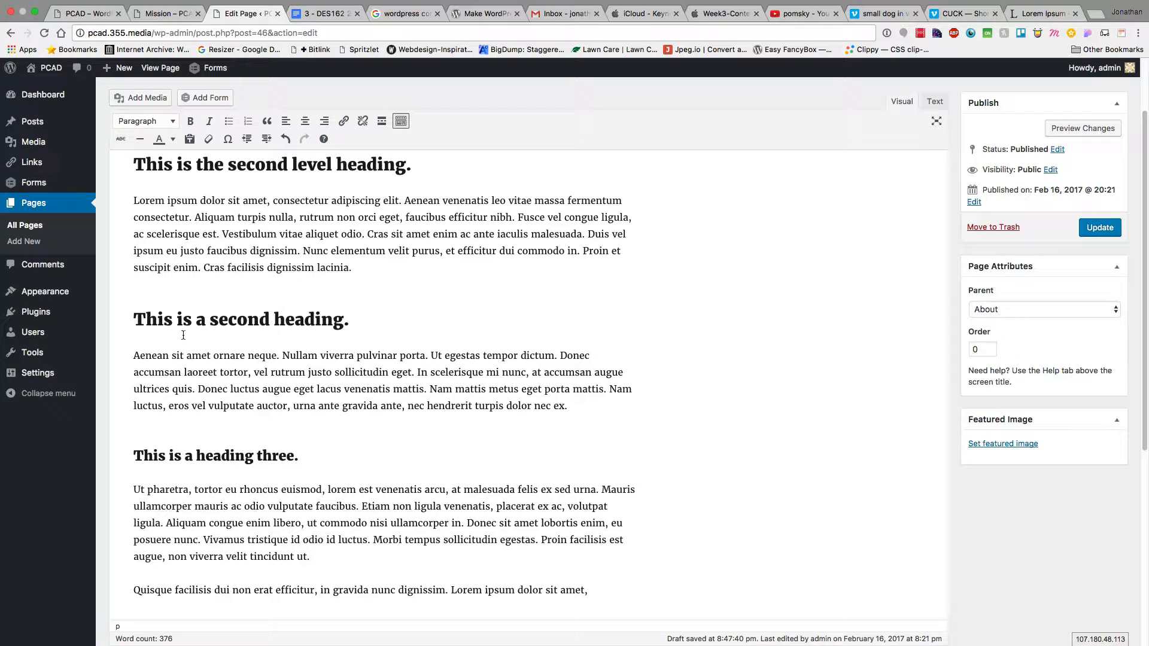
pyautogui.press('Up')
# Bold the words "Lorem ipsum" and "Vestibulum" in the first paragraph.
pyautogui.scroll(-7, 200, 418)
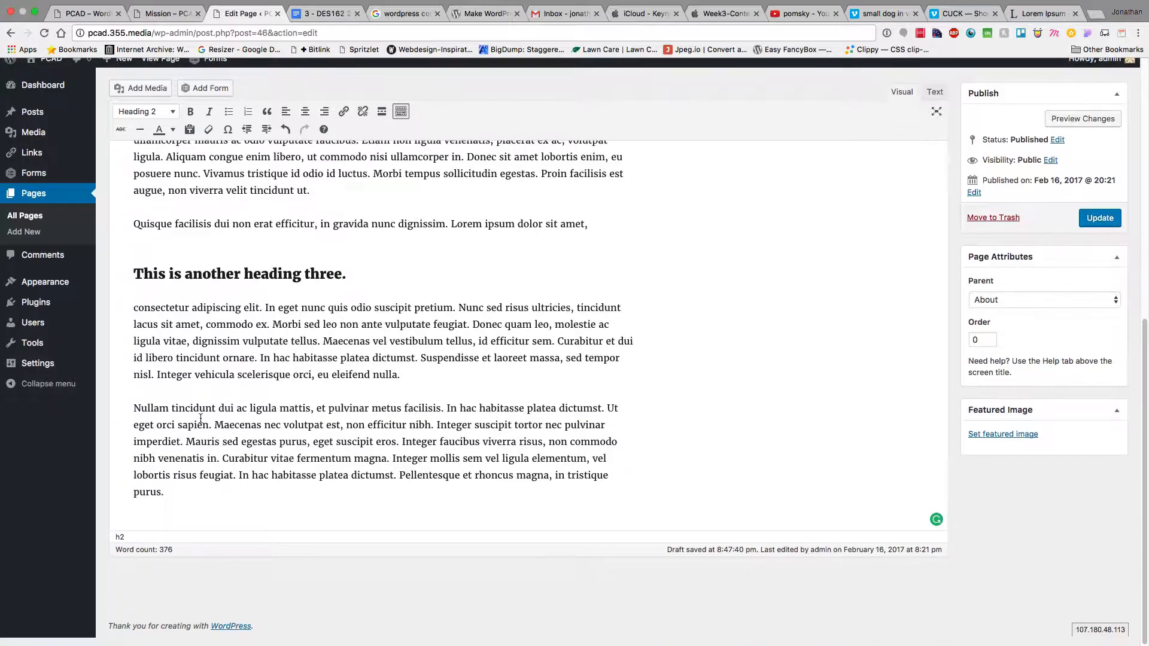
pyautogui.scroll(8, 201, 418)
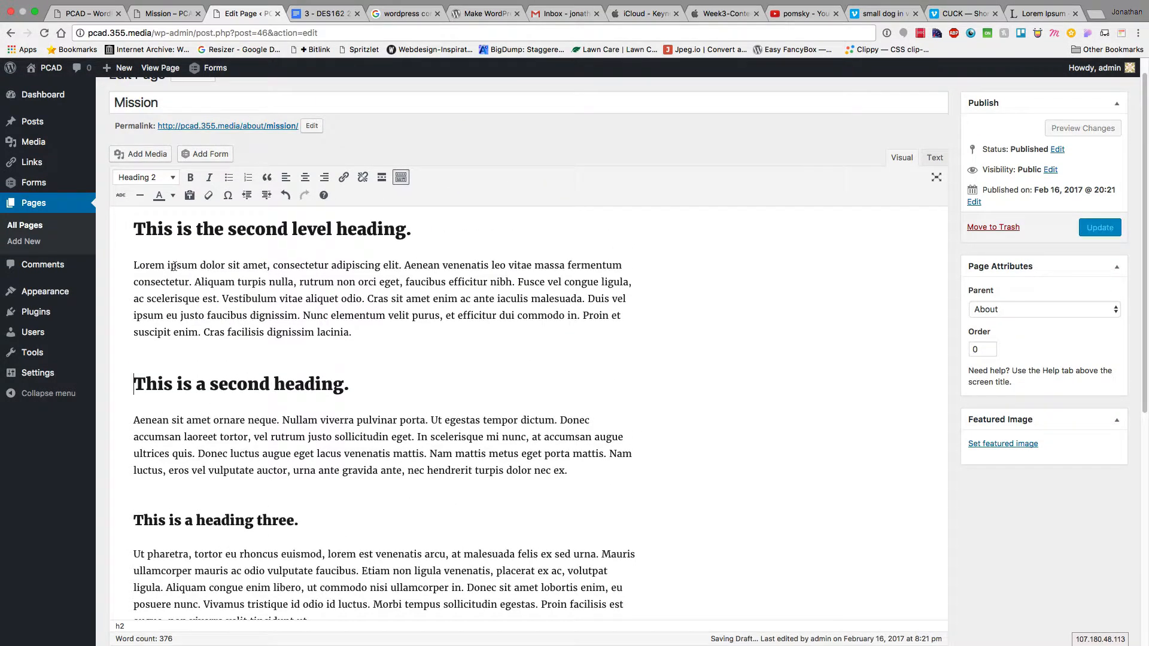
pyautogui.moveTo(133, 265); pyautogui.dragTo(203, 264)
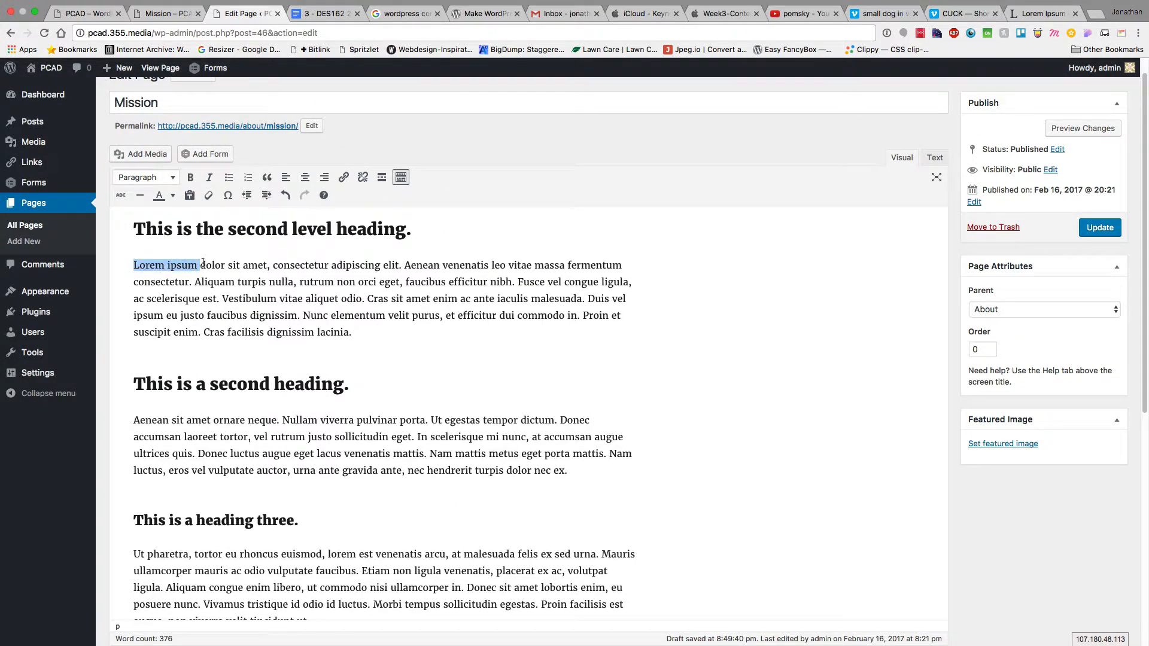
pyautogui.press('super+b')
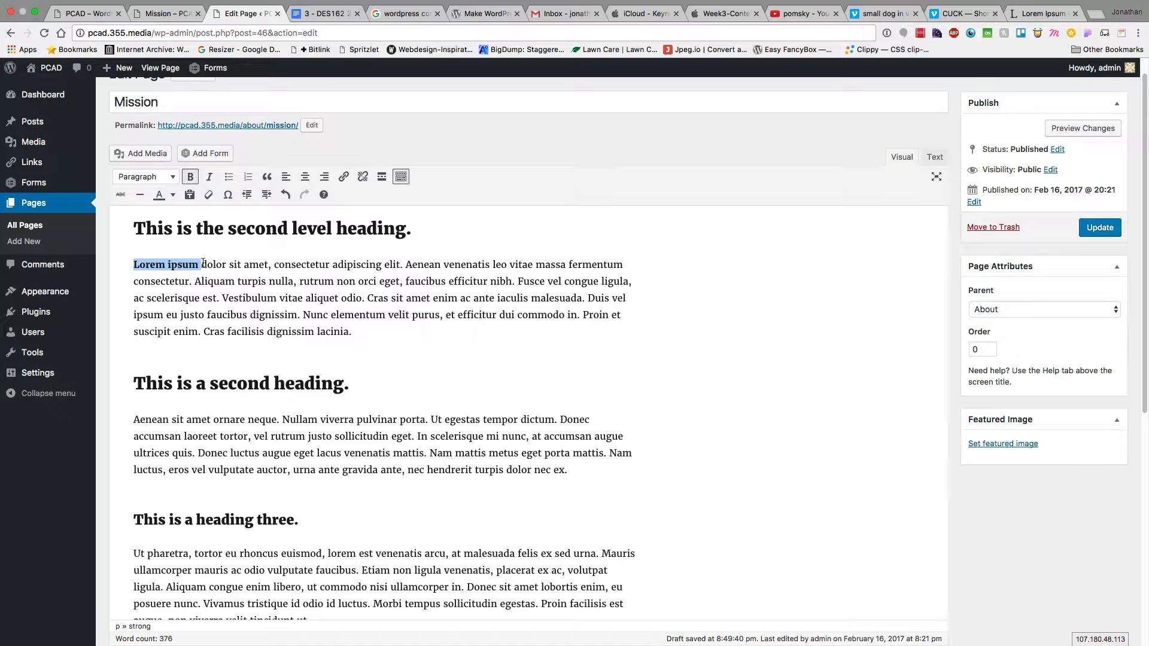
pyautogui.doubleClick(270, 298)
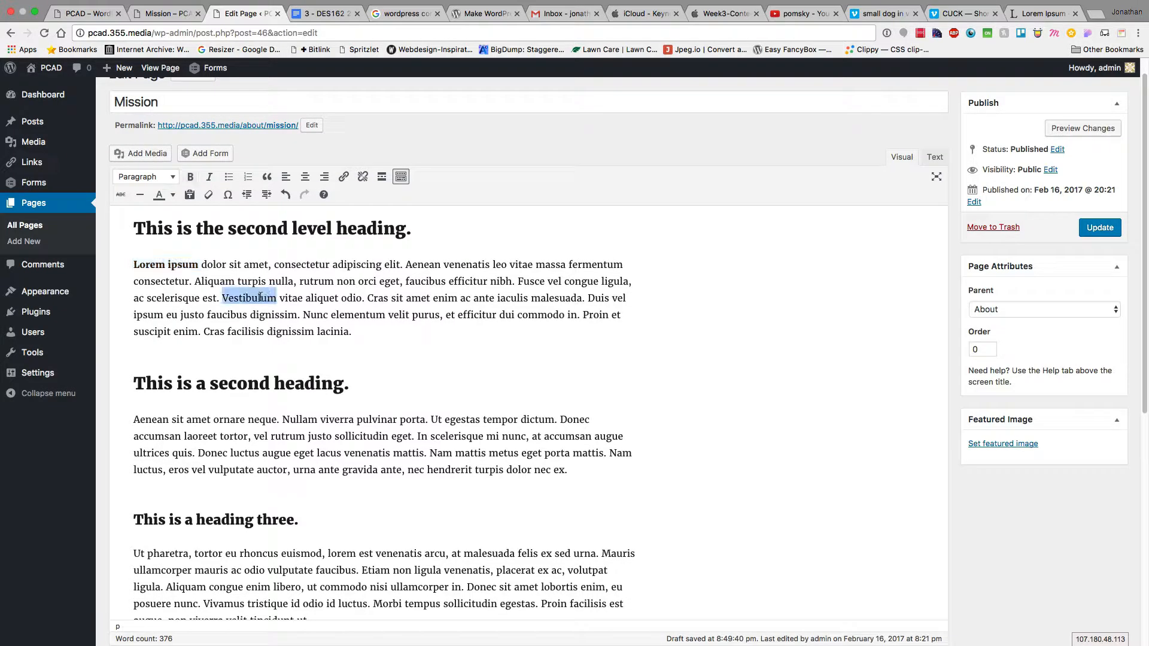
pyautogui.click(189, 178)
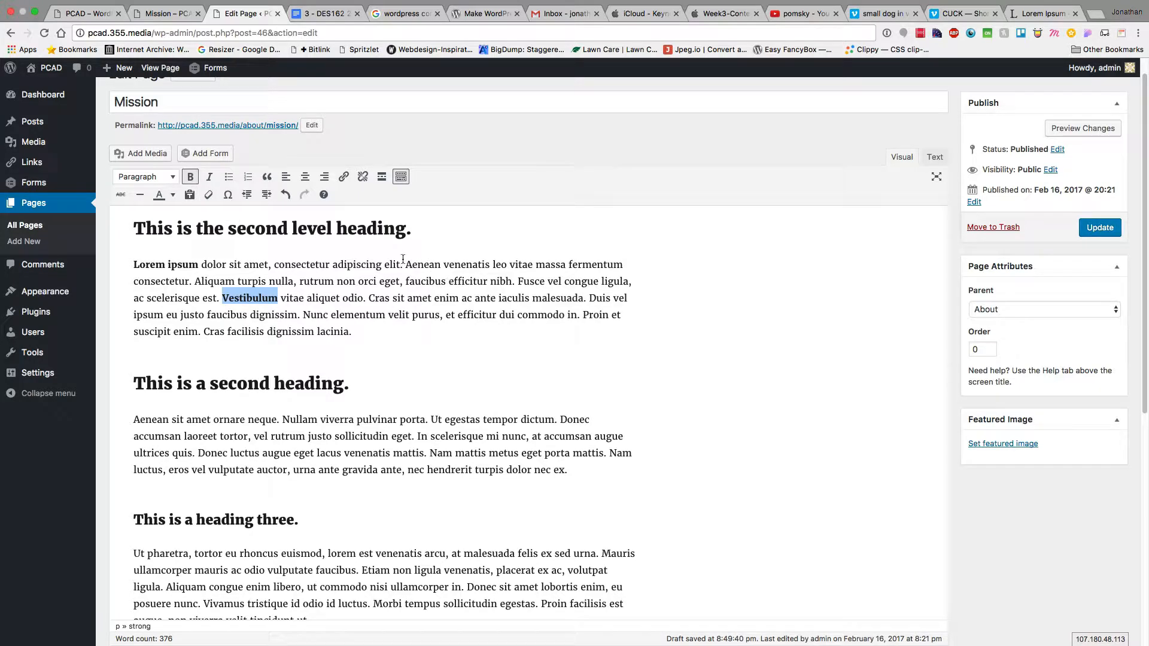
# Italicize "Aenean venenatis leo vitae" and "efficitur dui commodo" in the first paragraph.
pyautogui.moveTo(404, 264); pyautogui.dragTo(532, 264)
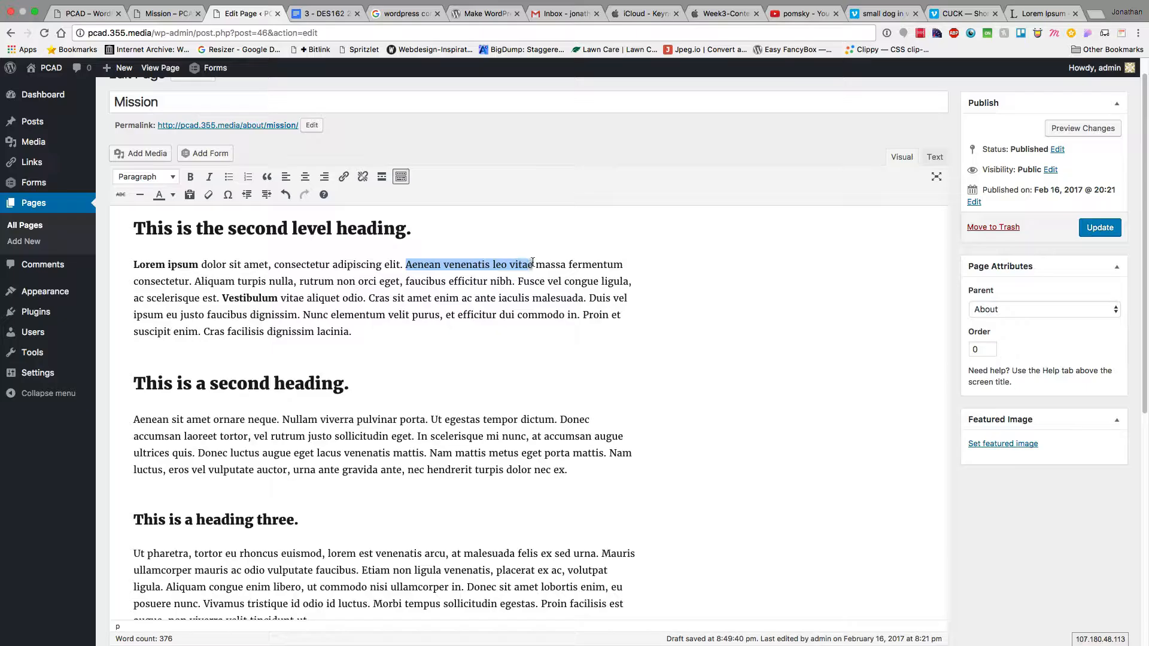
pyautogui.click(208, 177)
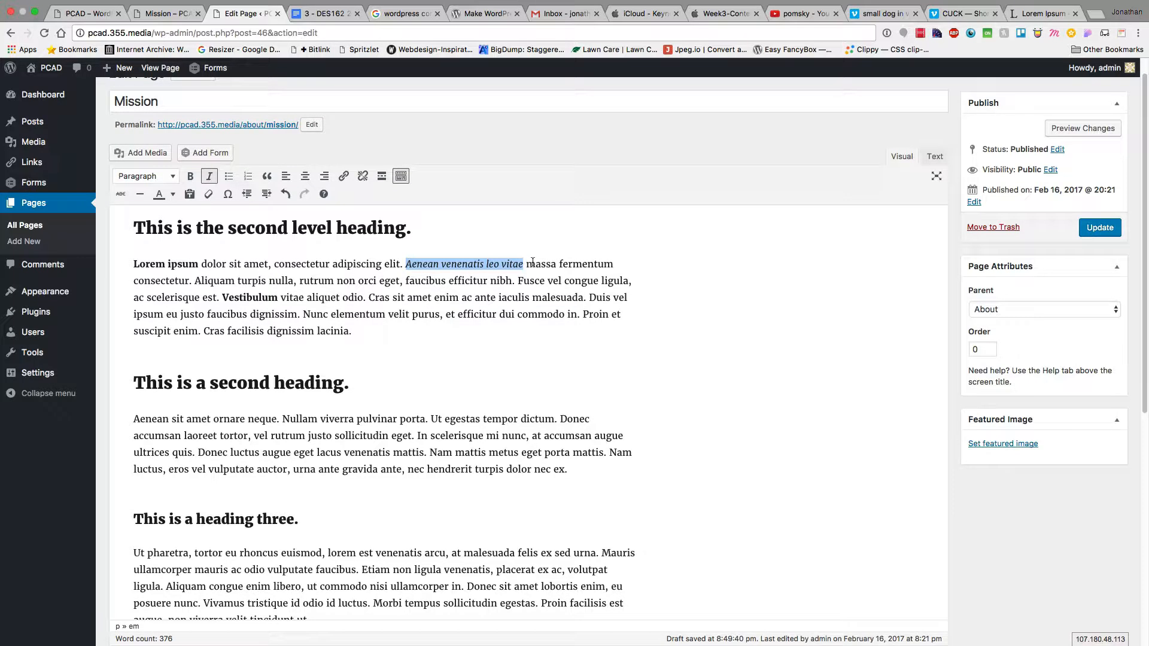
pyautogui.click(387, 299)
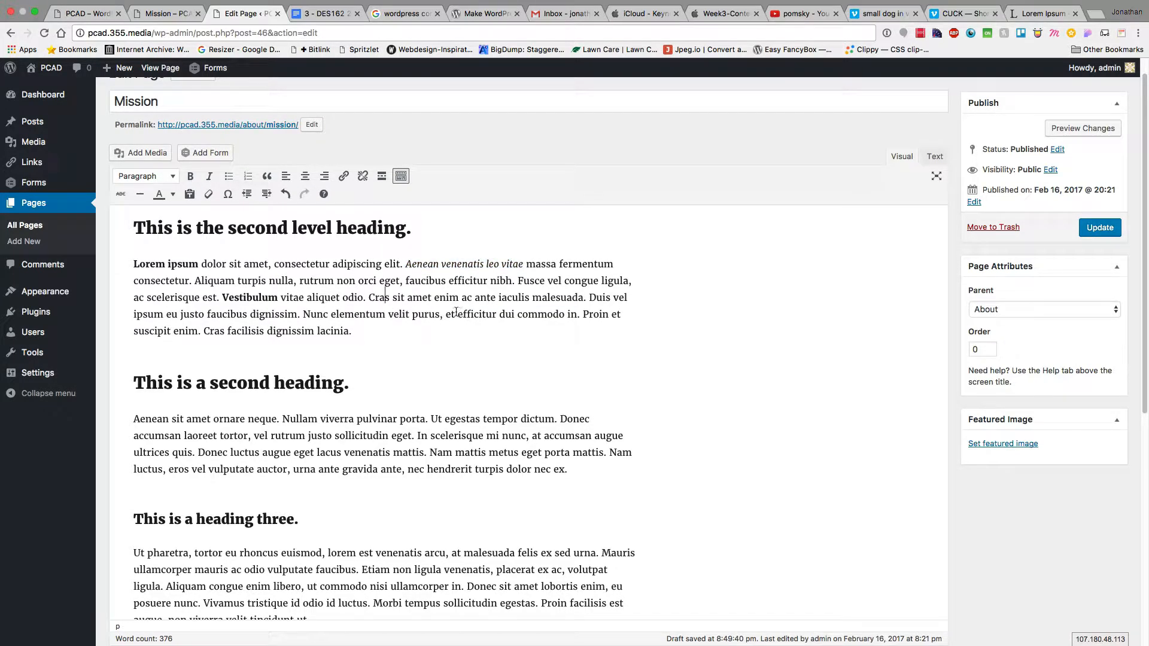
pyautogui.moveTo(456, 311); pyautogui.dragTo(564, 313)
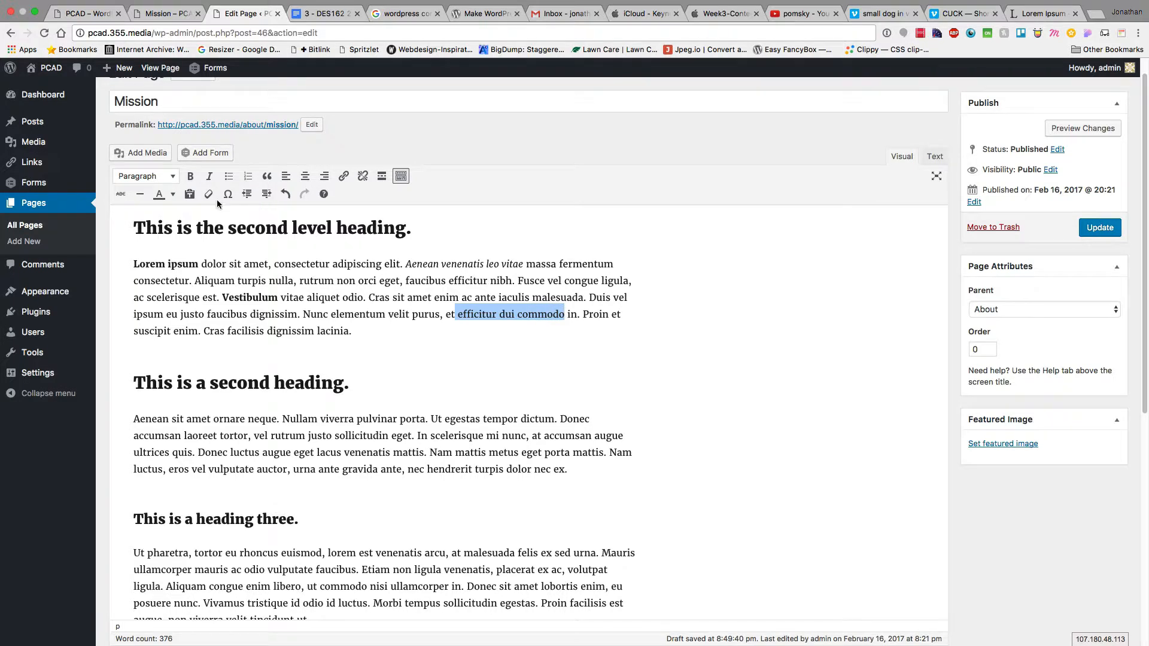
pyautogui.click(213, 174)
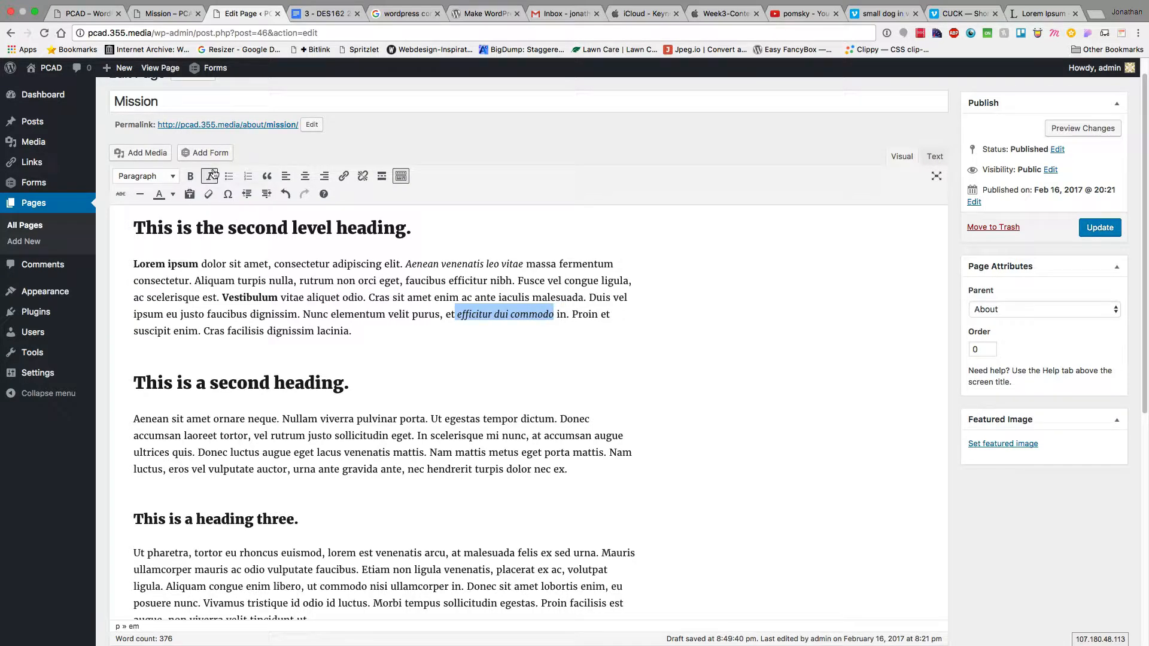
# Start a bulleted list below the first paragraph with the items "This is item one" and "This is the second".
pyautogui.click(357, 325)
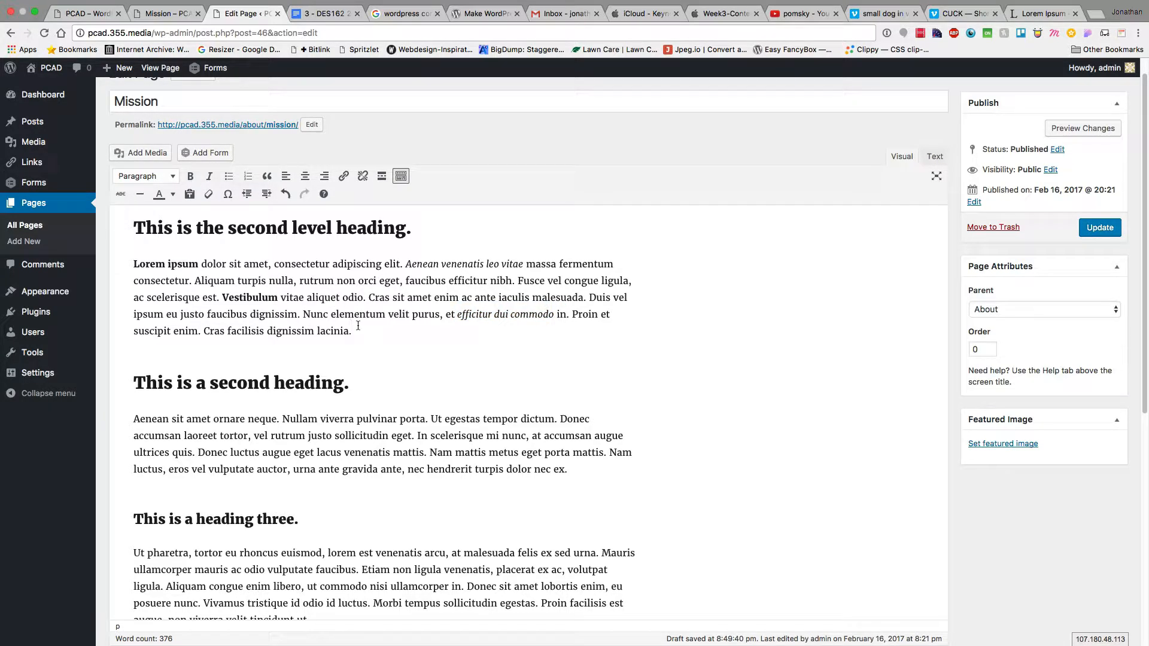
pyautogui.press('Return')
pyautogui.click(227, 143)
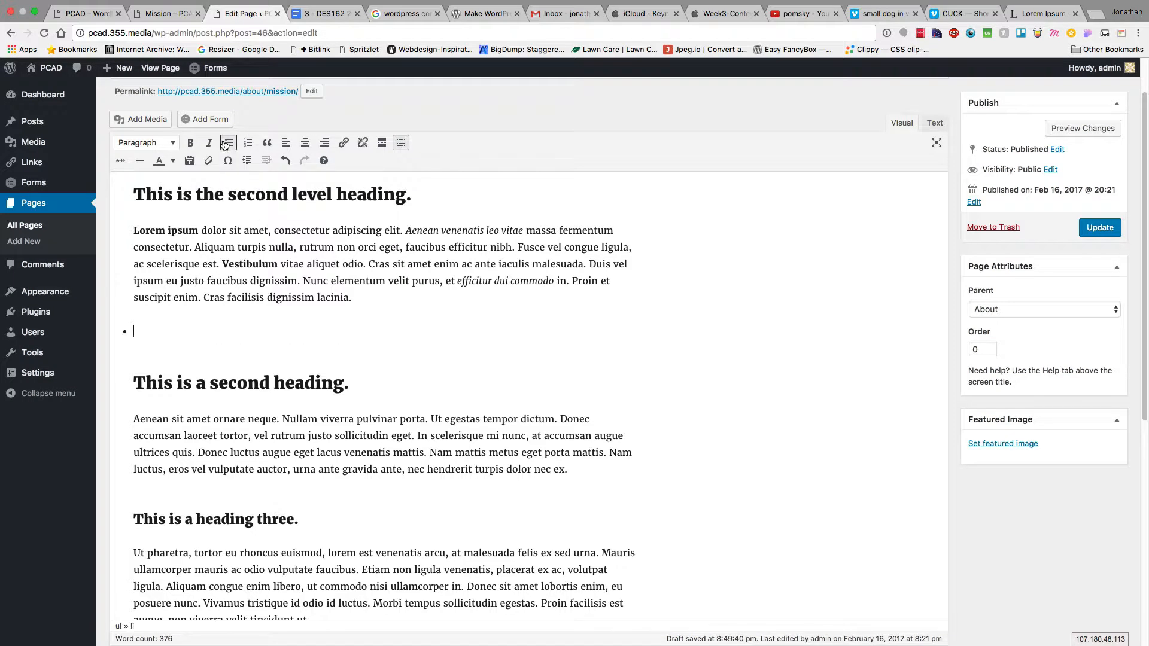
pyautogui.write('This is item one')
pyautogui.press('Return')
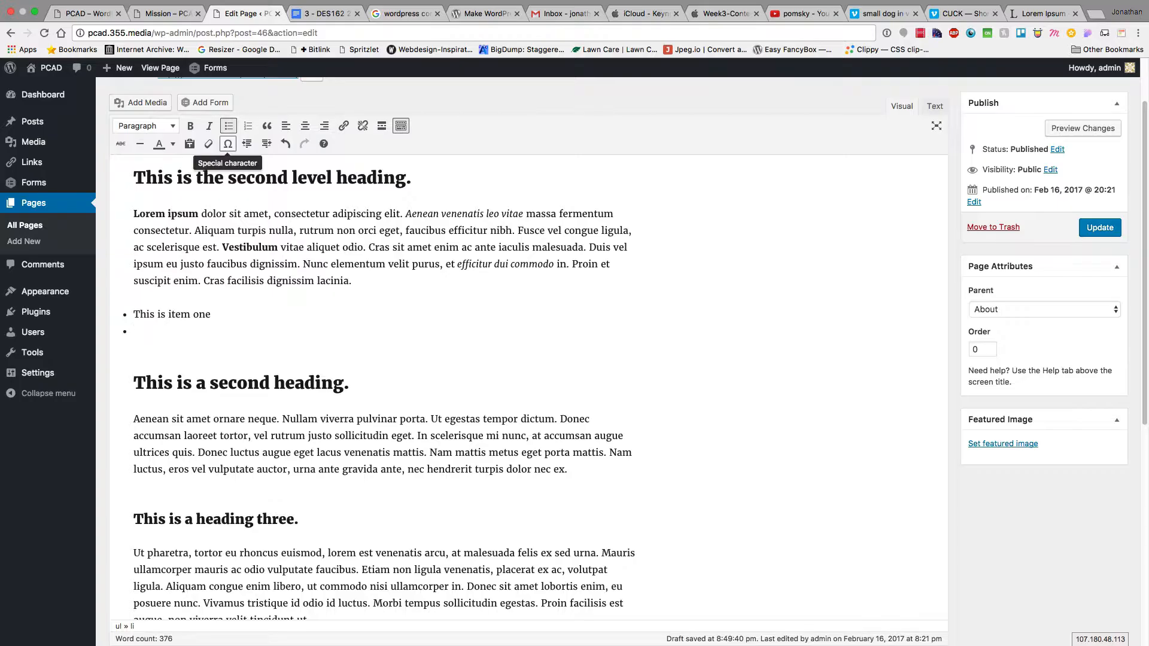
pyautogui.write('This is the second')
pyautogui.press('Return')
# Add the bullet items "Third item in the list" and "Fourth one that we need", and end the bulleted list.
pyautogui.write('t')
pyautogui.press('BackSpace')
pyautogui.write('Th')
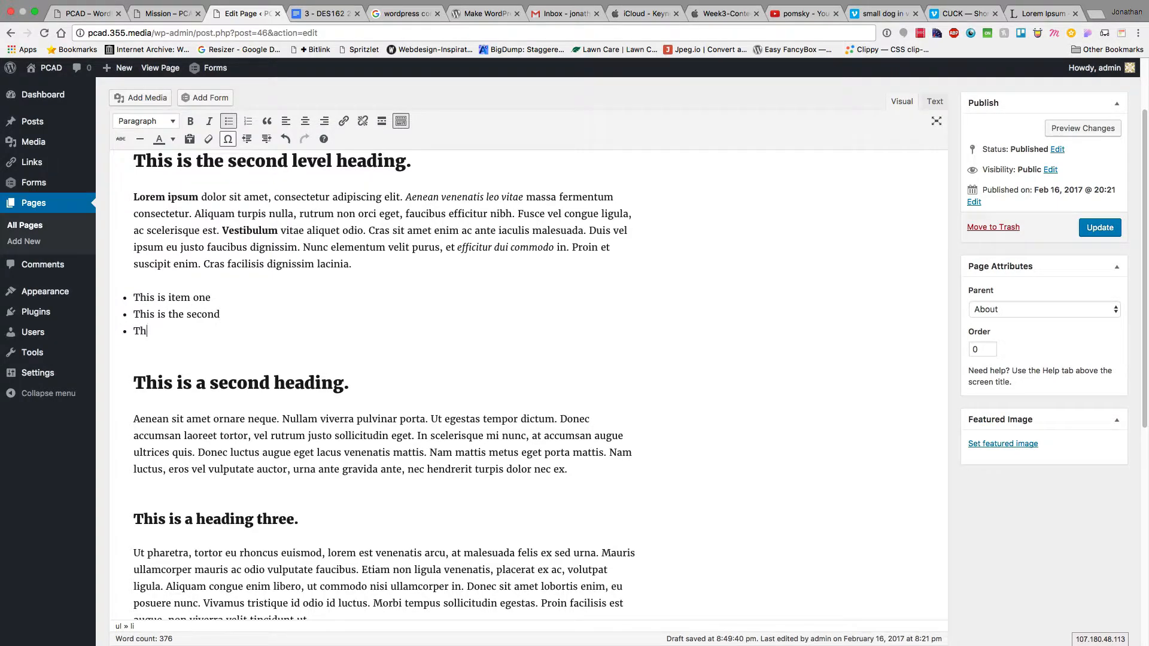
pyautogui.write('ird item in the list')
pyautogui.press('Return')
pyautogui.write('Fourth ')
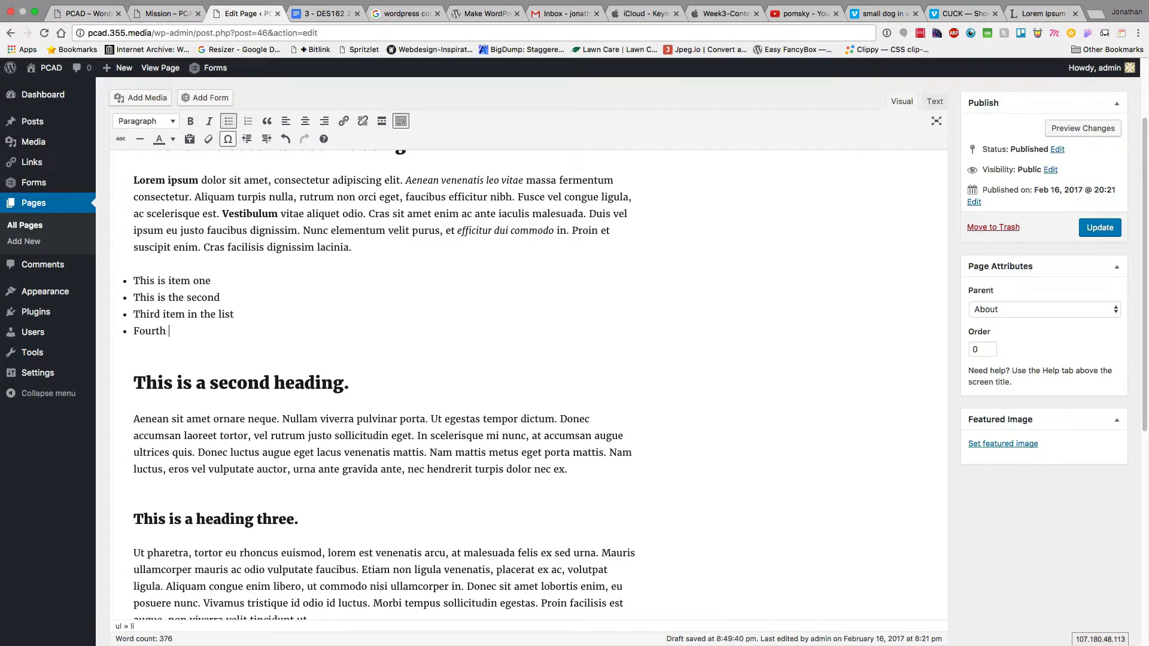
pyautogui.write('one that we need.')
pyautogui.press('Return')
pyautogui.press('Return')
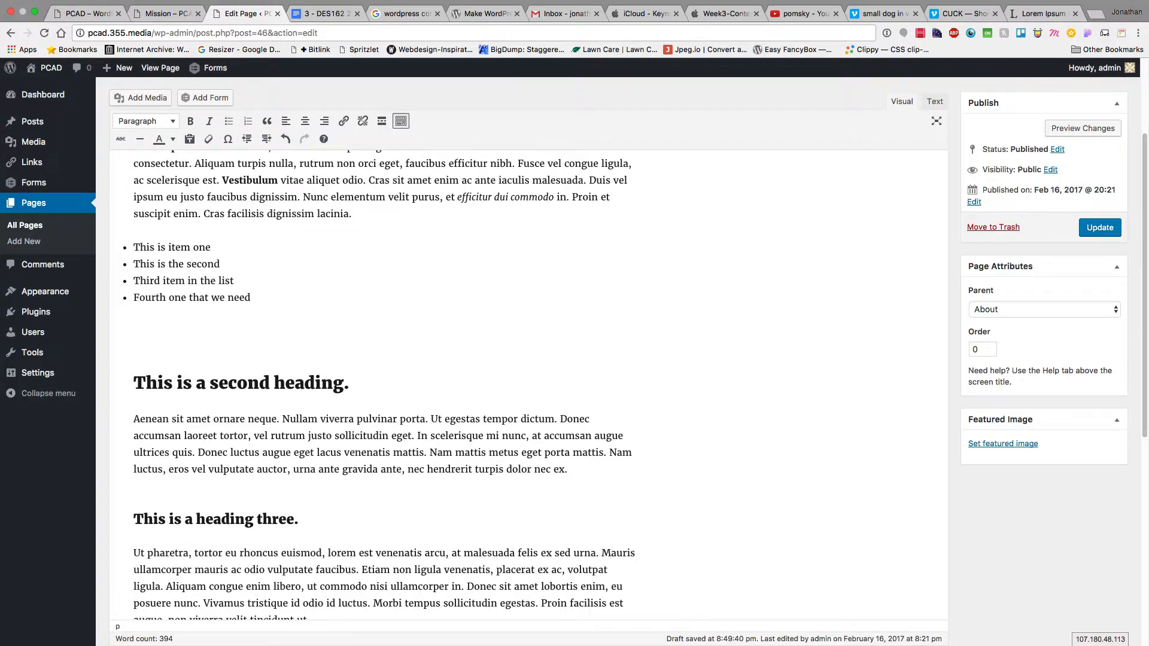
# Start a numbered list below the bullets with the items "This is direction number one" and "This is ingredient number two".
pyautogui.moveTo(64, 332)
pyautogui.click(249, 122)
pyautogui.write('This is direction numb')
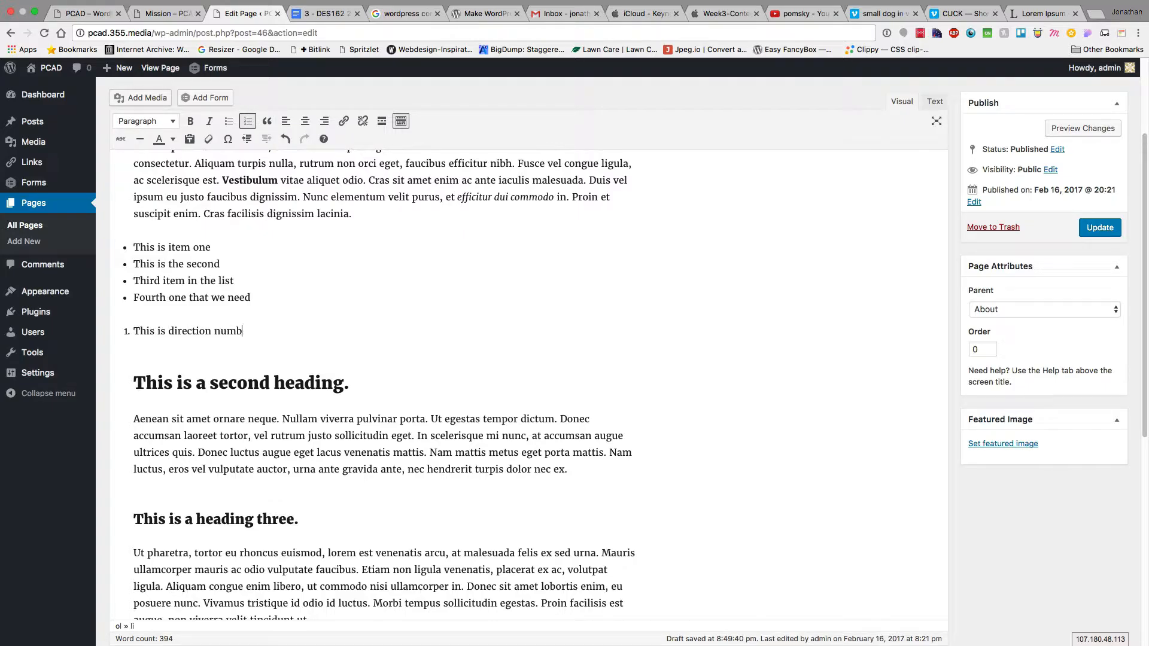
pyautogui.write('er one')
pyautogui.press('Return')
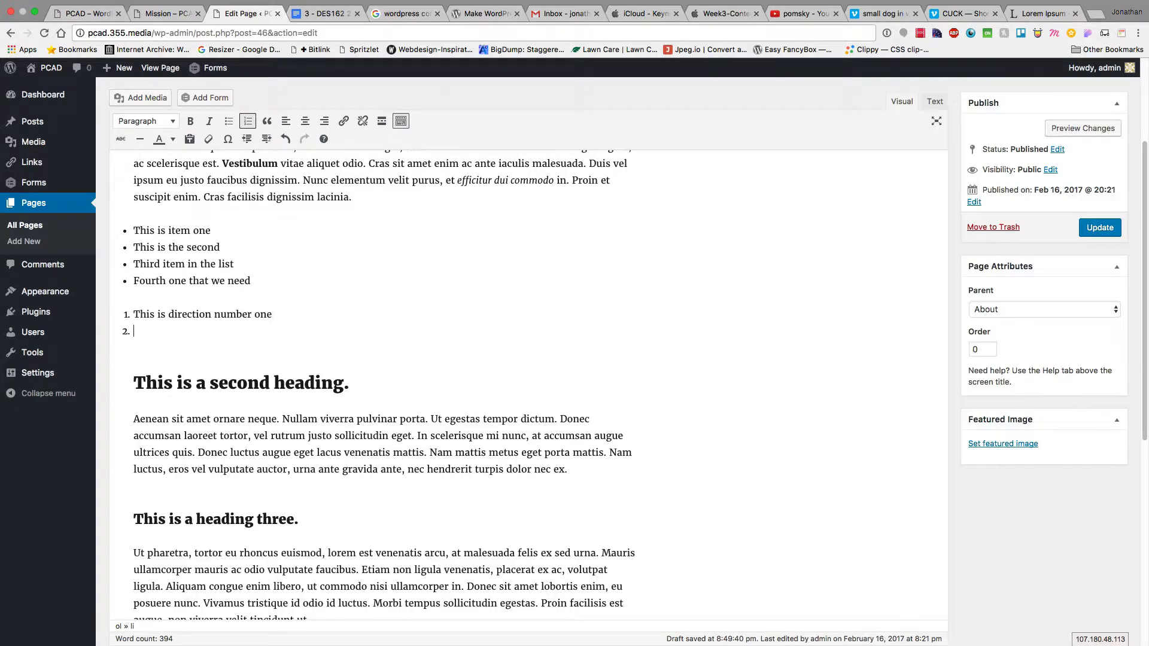
pyautogui.write('This is ingredient number t')
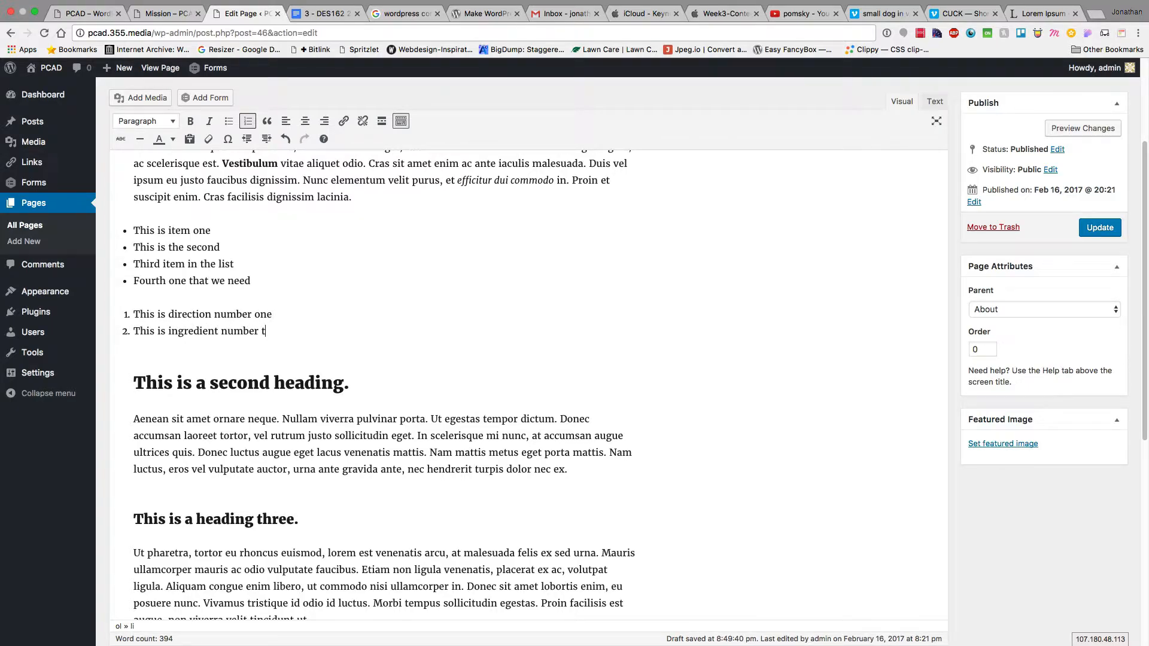
pyautogui.write('wo')
# Add the third numbered item "This is ingredient number three", end the list, and delete the blank line below it.
pyautogui.press('Return')
pyautogui.write('This is in')
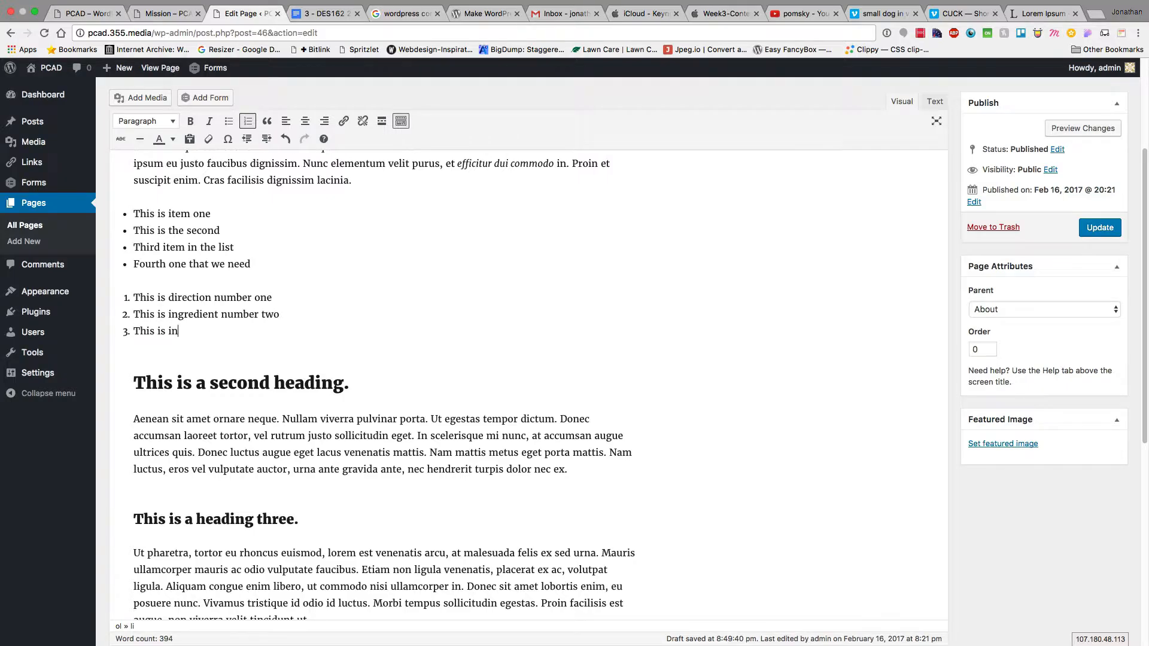
pyautogui.write('gredient number thre')
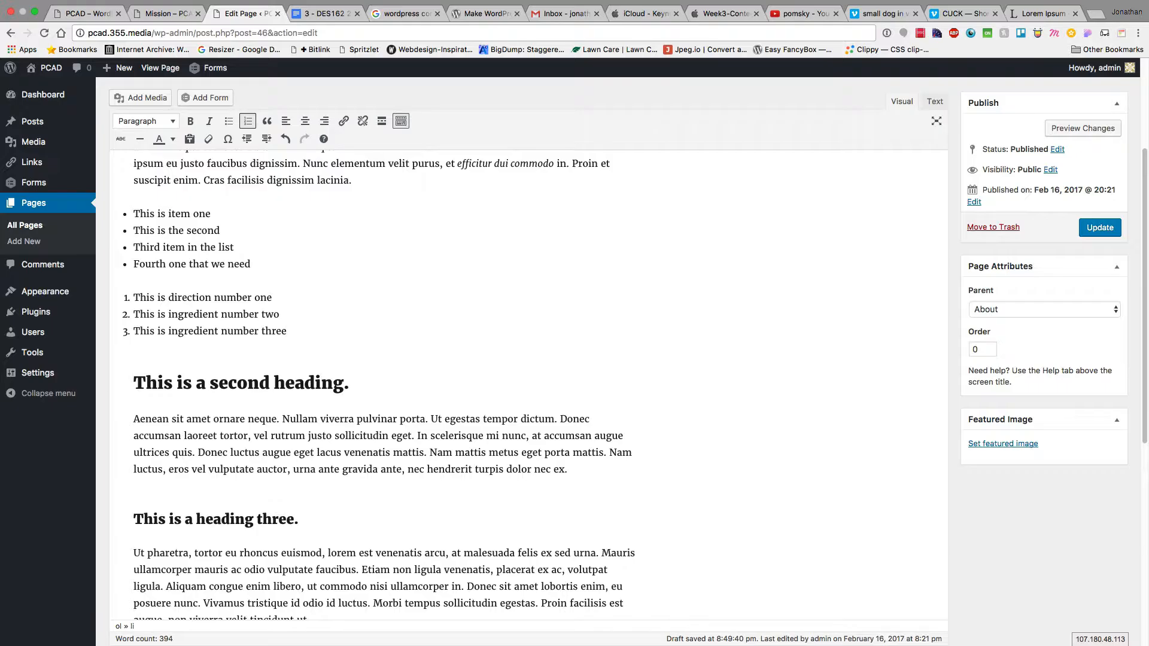
pyautogui.write('e')
pyautogui.press('Return')
pyautogui.press('Return')
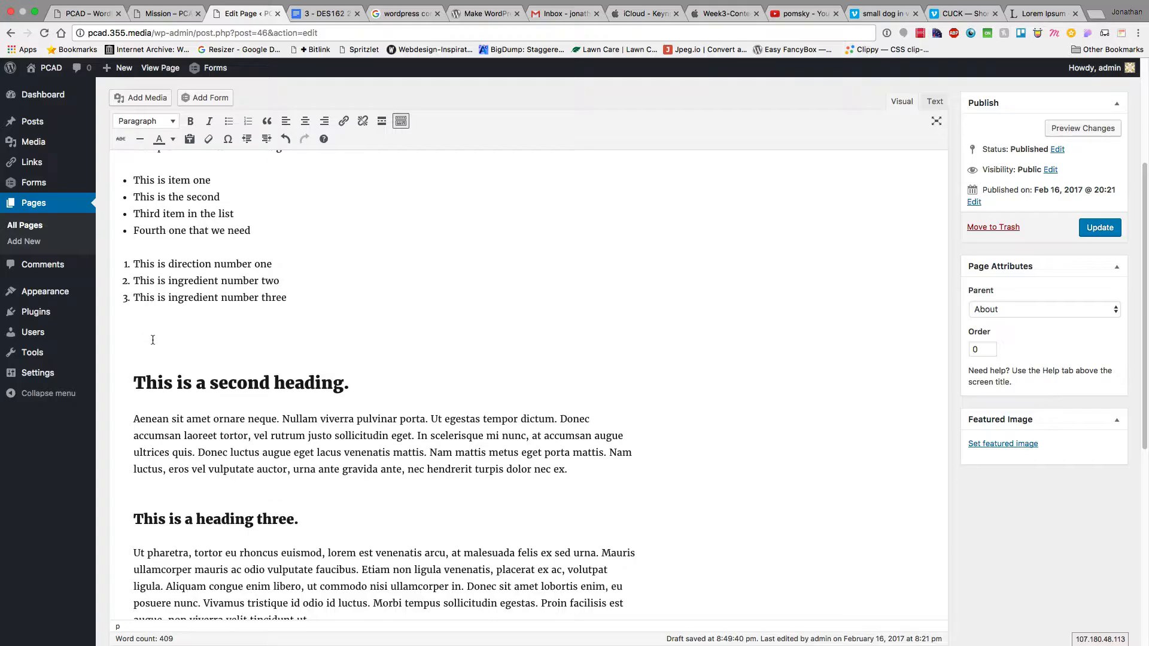
pyautogui.press('Delete')
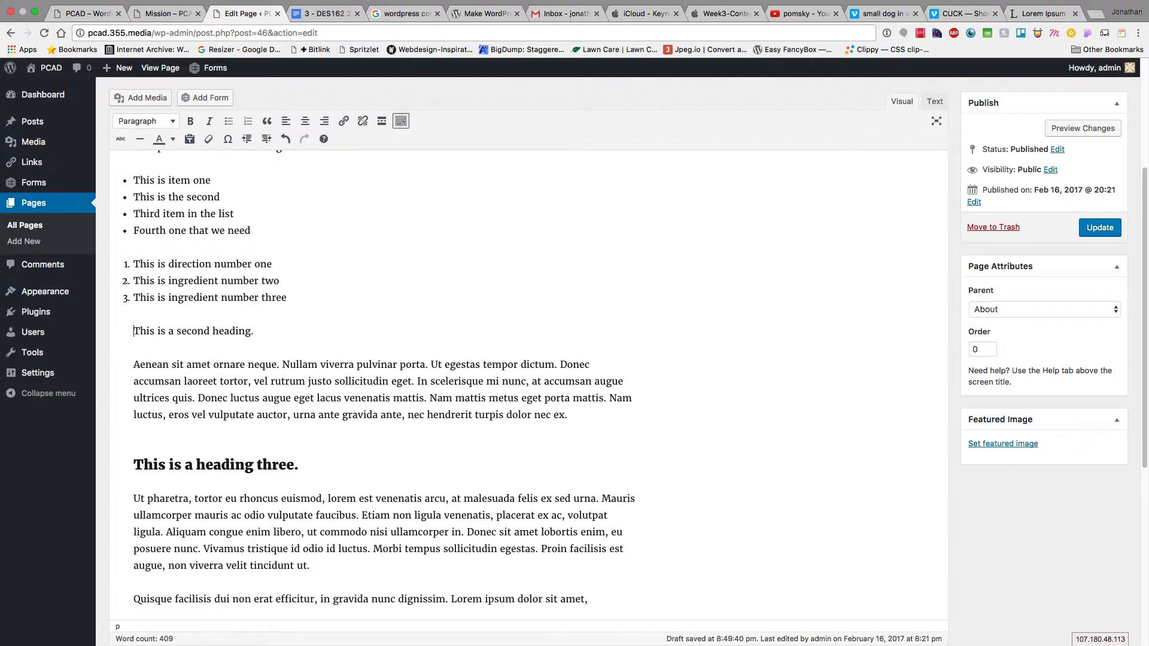
# Check the lesson outline in the "3 - DES162 2017" document and return to the Mission page editor.
pyautogui.hotkey('ctrl', 'Tab')
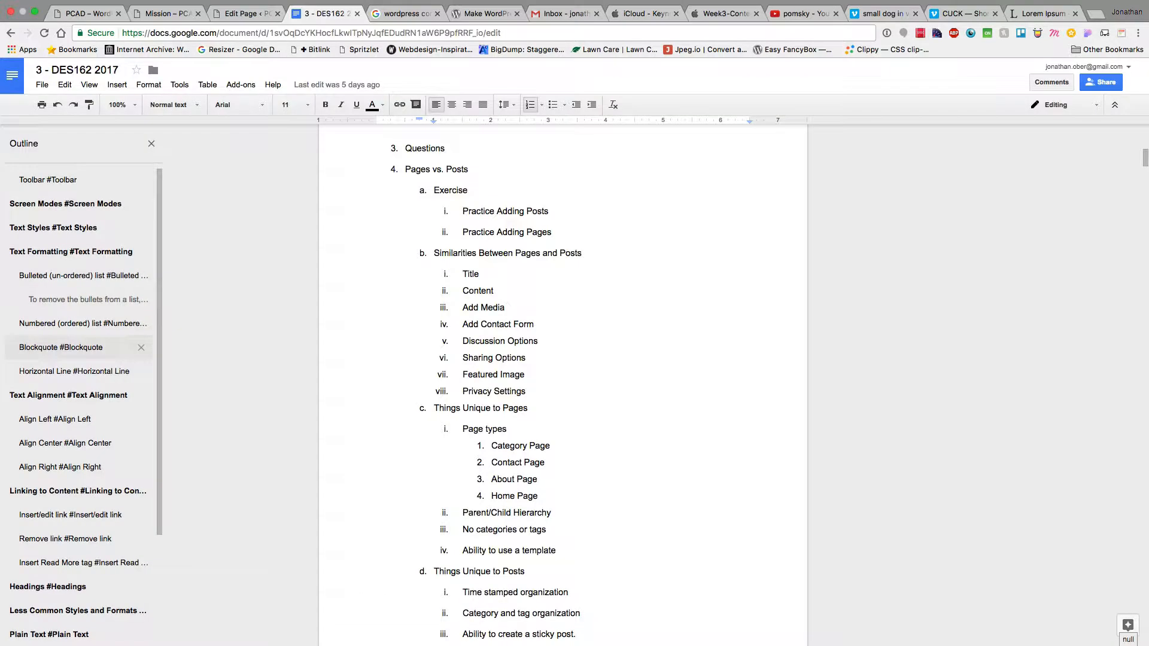
pyautogui.click(229, 14)
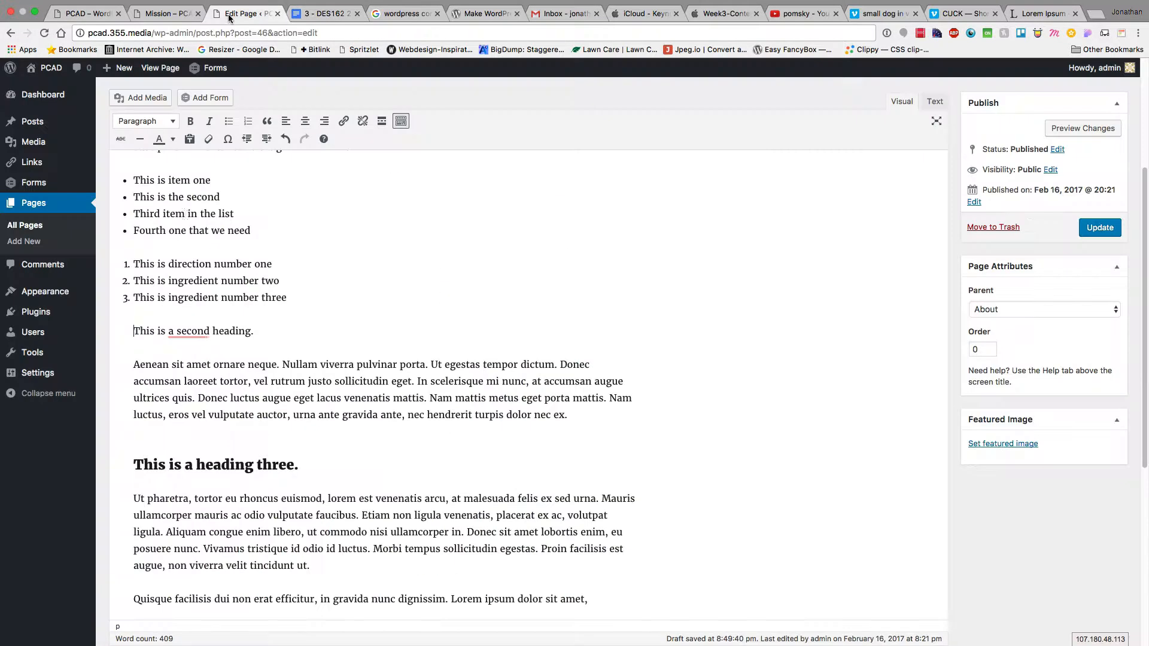
# Format the line "This is a second heading." below the numbered list as Heading 2.
pyautogui.tripleClick(177, 329)
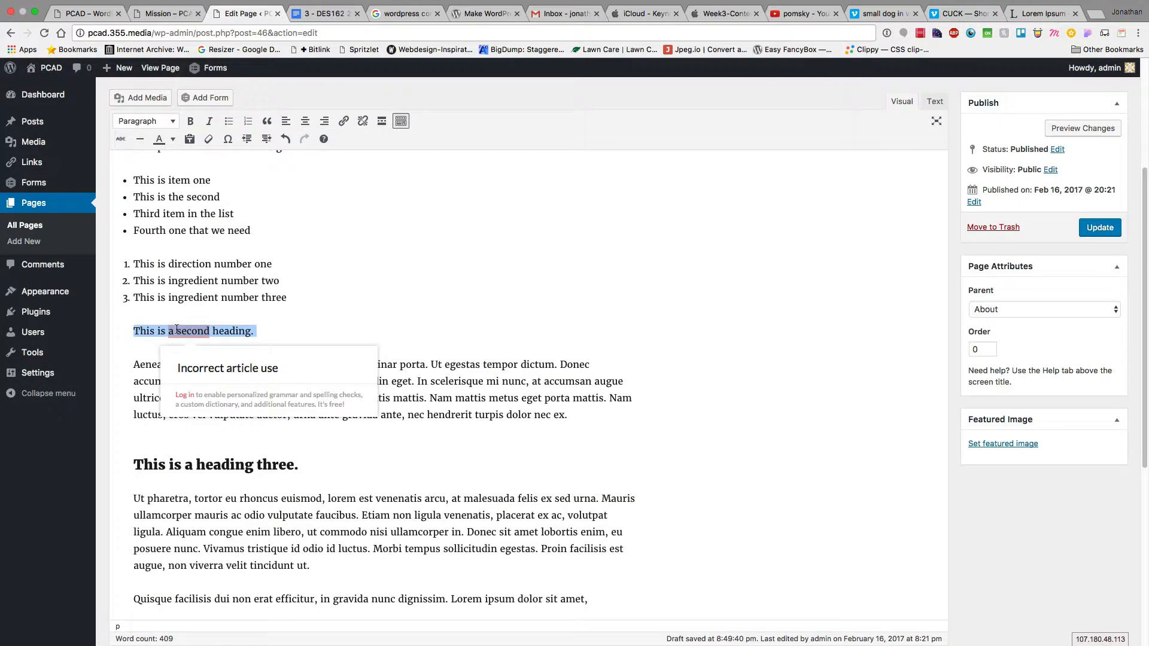
pyautogui.hotkey('ctrl', 'alt', '3')
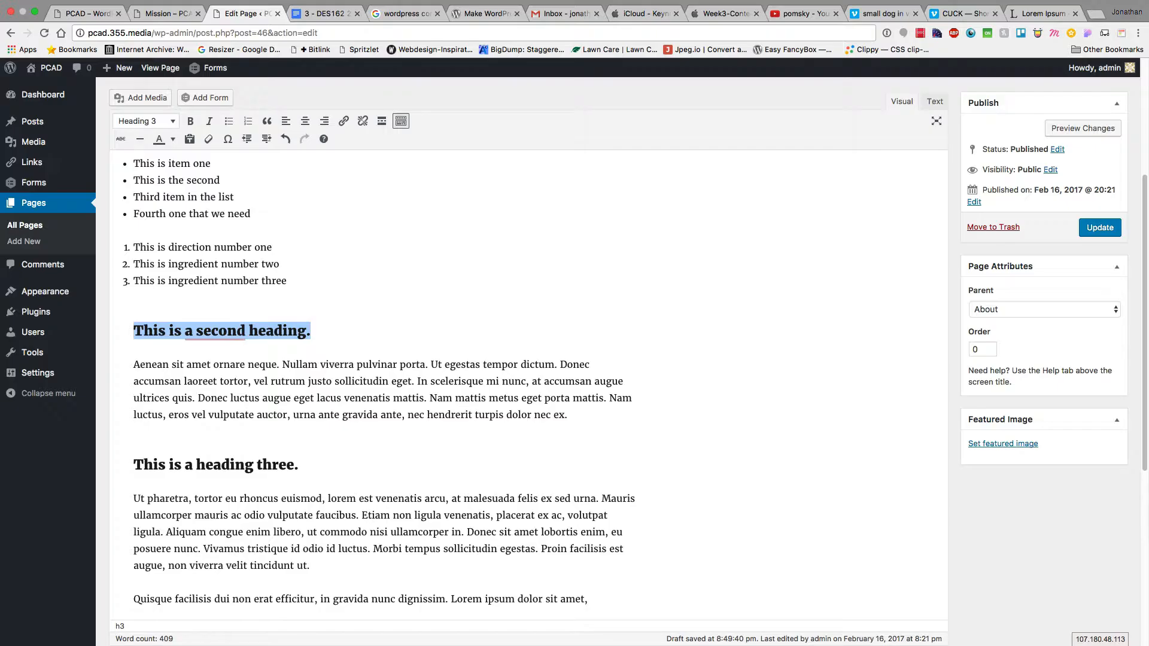
pyautogui.hotkey('ctrl', 'alt', '2')
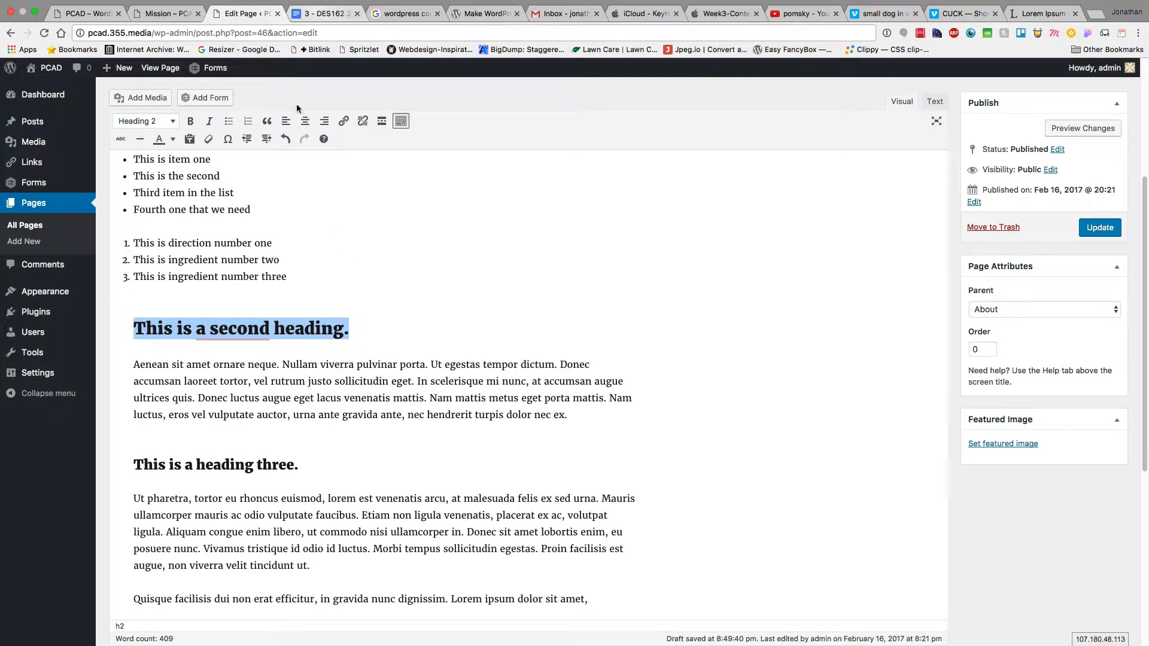
pyautogui.click(282, 374)
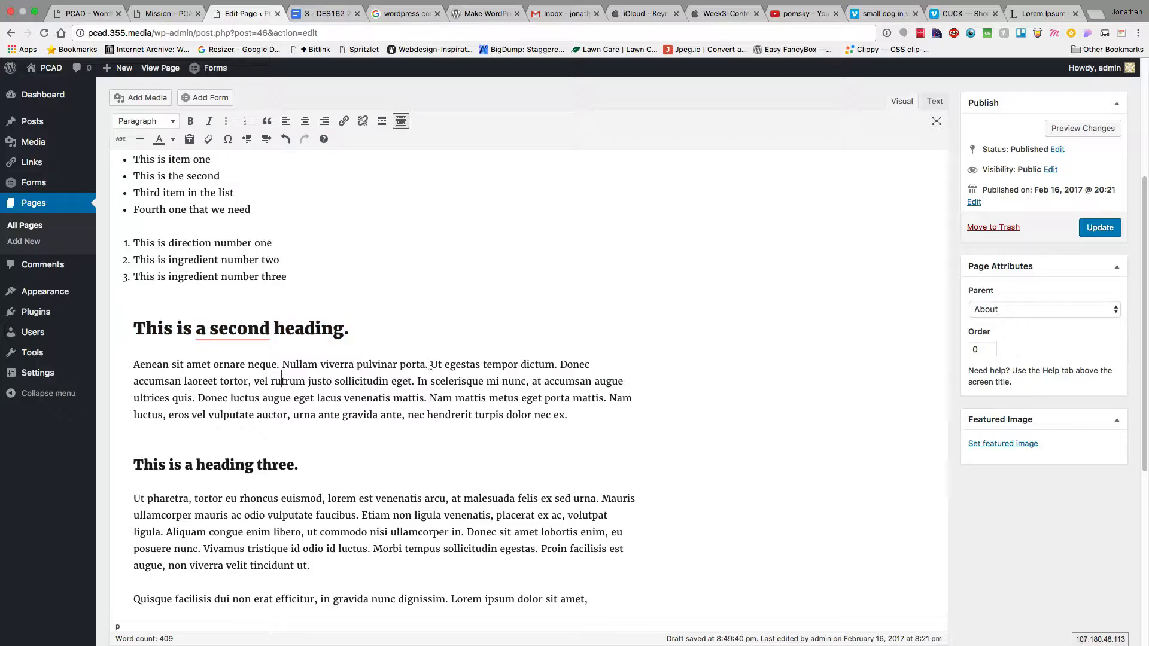
# Split the paragraph under the second heading before "In scelerisque mi nunc" and select the new paragraph.
pyautogui.doubleClick(366, 382)
pyautogui.tripleClick(366, 382)
pyautogui.doubleClick(339, 383)
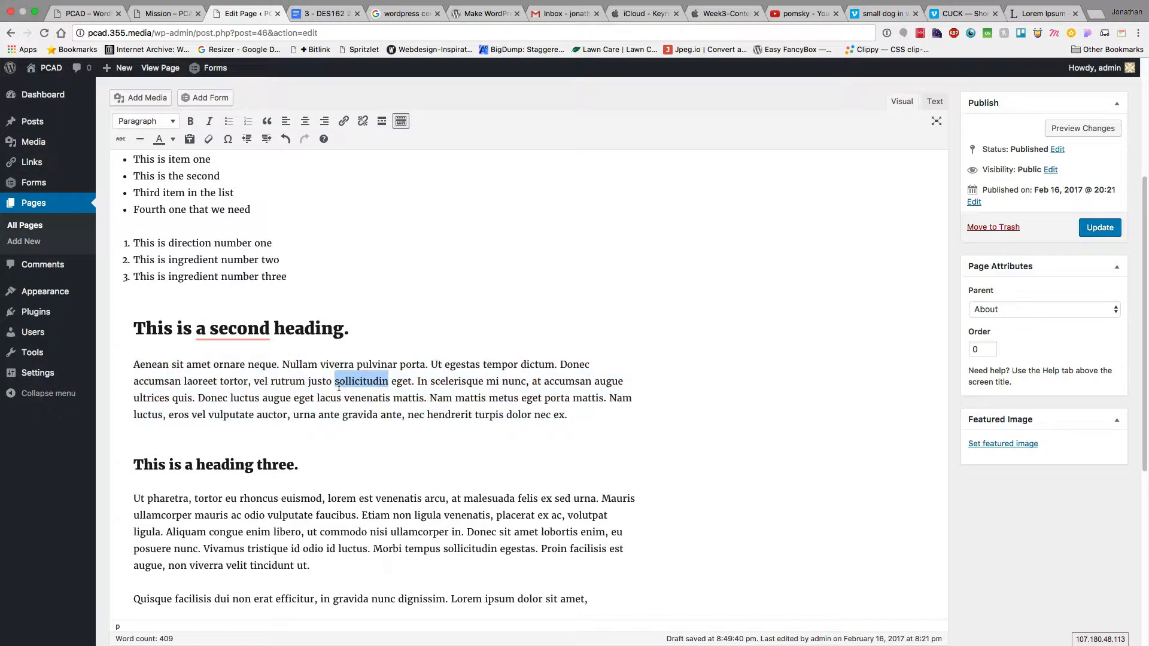
pyautogui.click(415, 382)
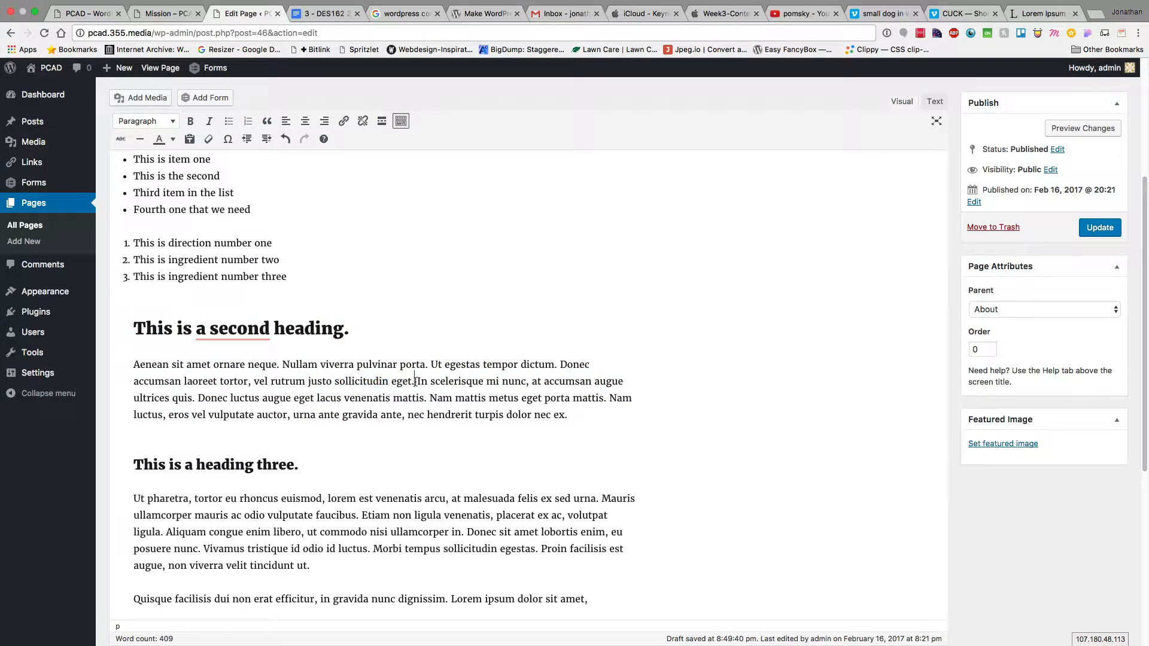
pyautogui.press('Return')
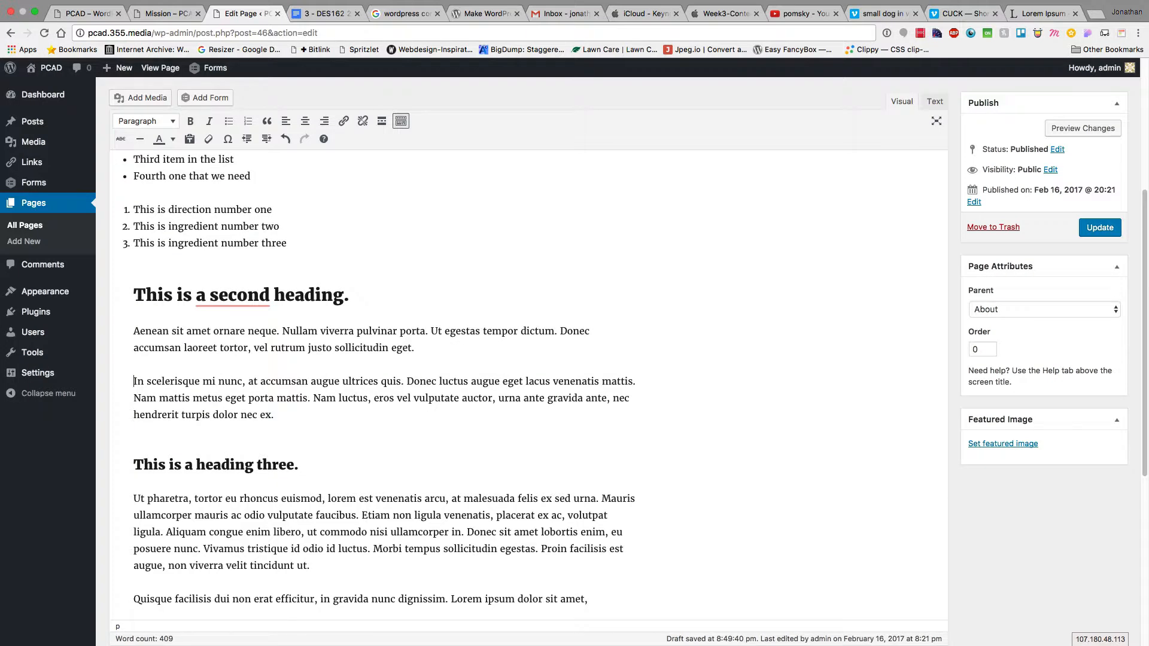
pyautogui.tripleClick(293, 409)
pyautogui.click(267, 139)
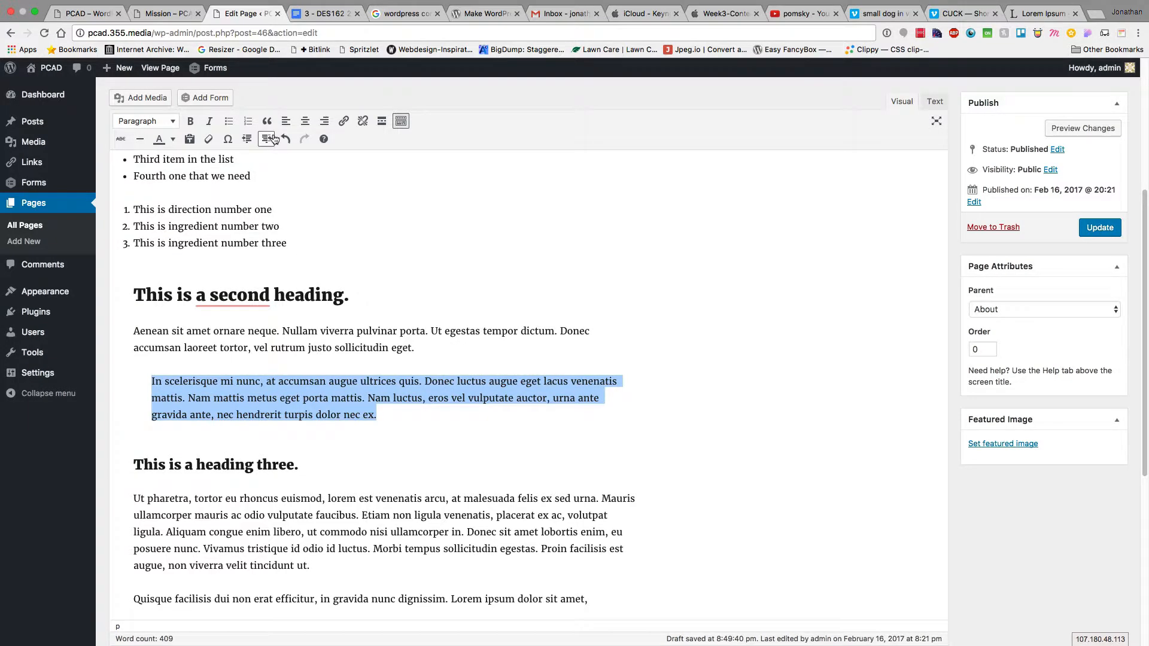
pyautogui.click(266, 121)
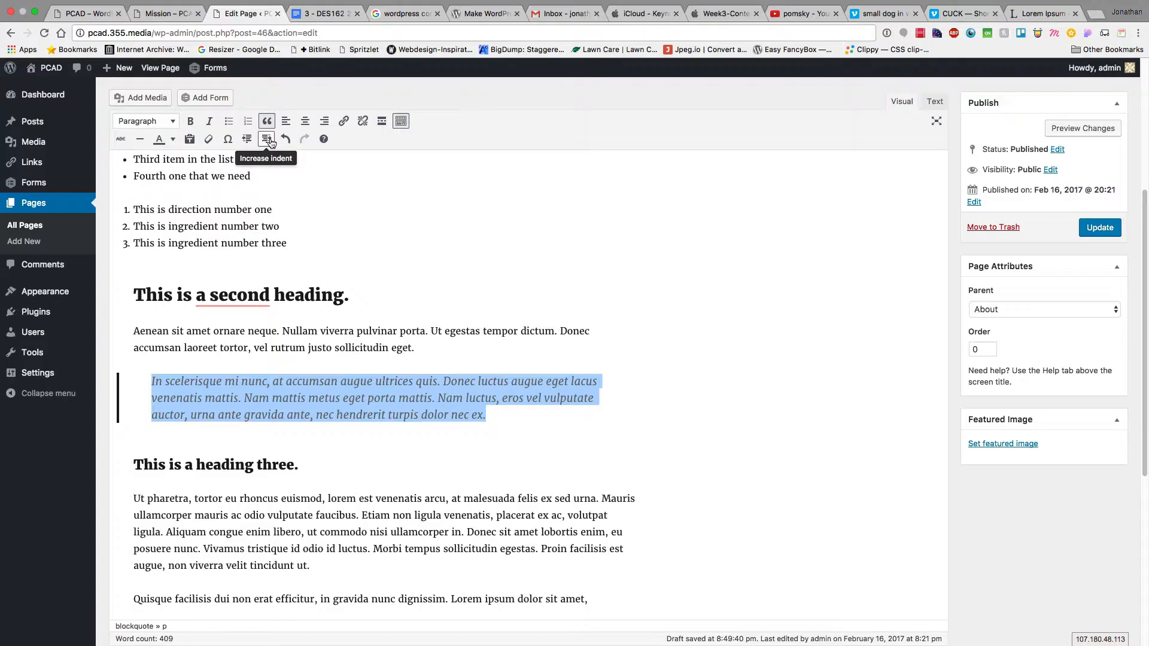
pyautogui.press('super+z')
pyautogui.press('super+z')
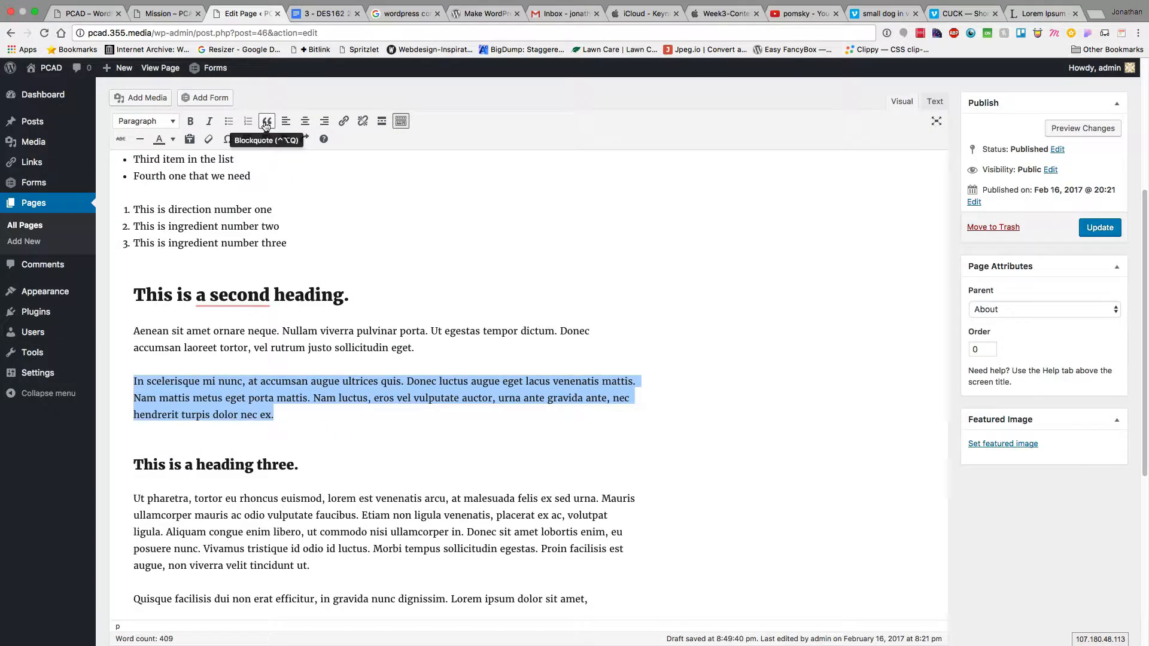
# Format the selected "In scelerisque mi nunc" paragraph as a blockquote.
pyautogui.click(266, 122)
pyautogui.click(300, 396)
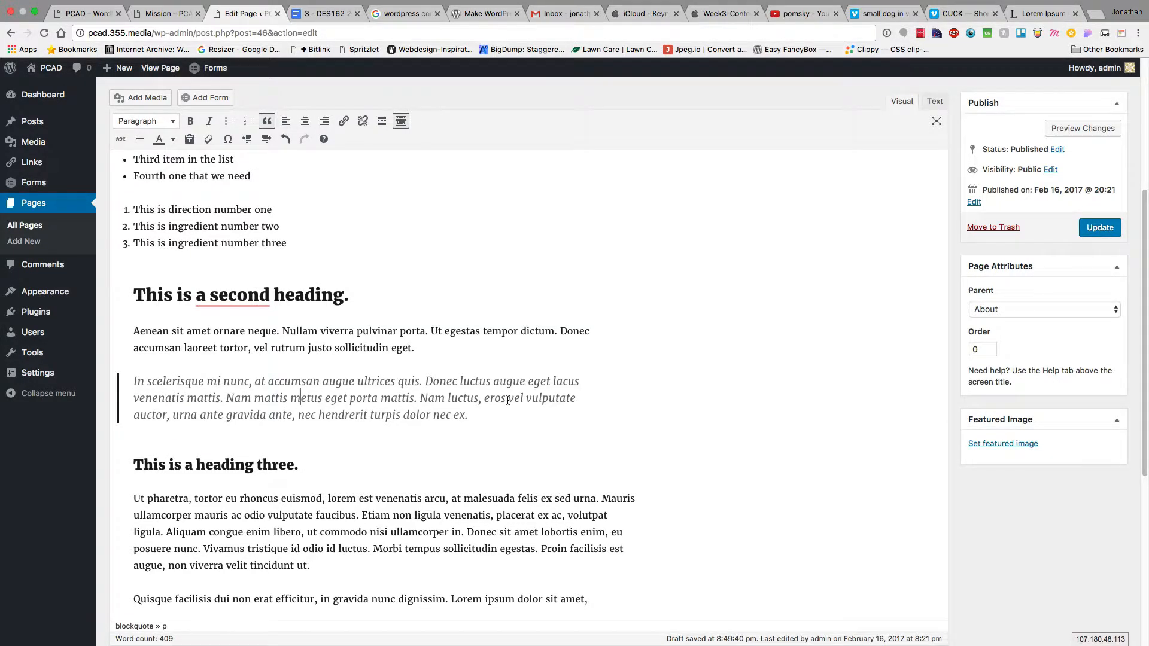
# Preview the Mission page and examine how its headings, bold and italic text, lists and blockquote are displayed.
pyautogui.click(1075, 129)
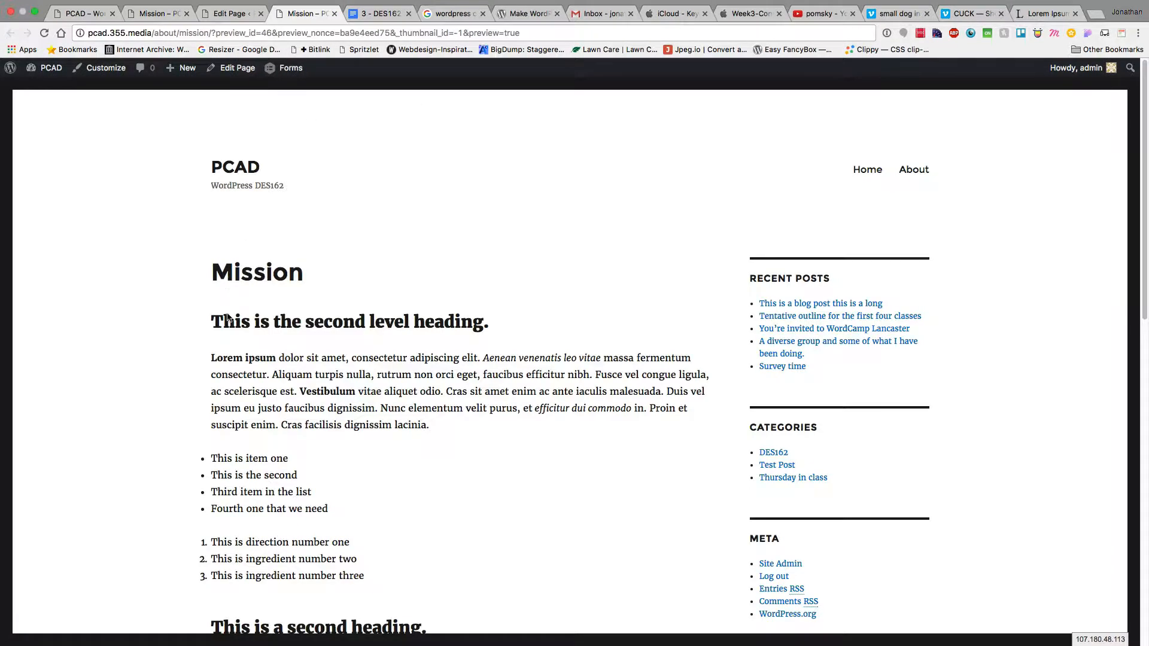
pyautogui.scroll(-1, 227, 314)
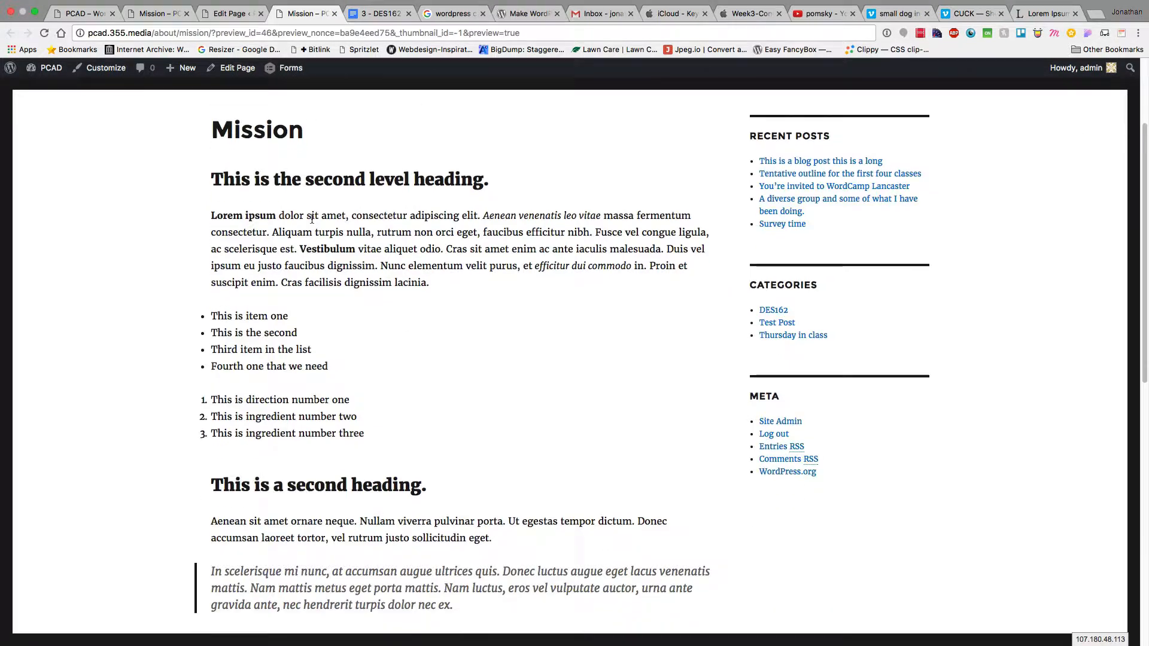
pyautogui.tripleClick(314, 177)
pyautogui.moveTo(223, 215); pyautogui.dragTo(293, 215)
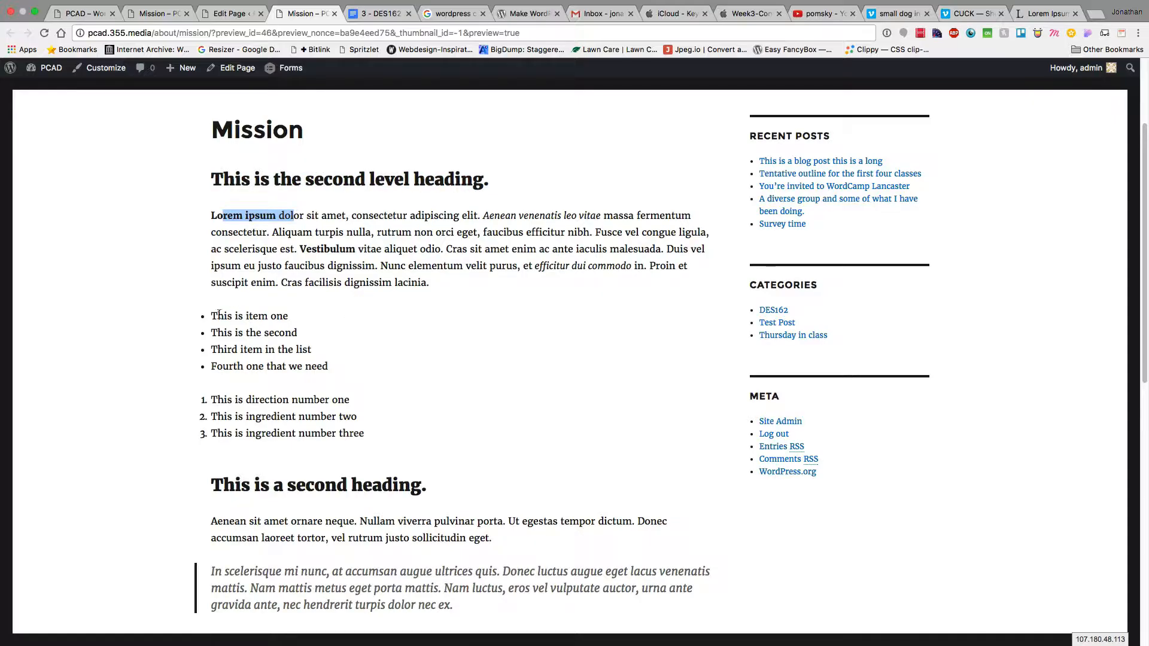
pyautogui.moveTo(209, 316); pyautogui.dragTo(360, 449)
pyautogui.scroll(-2, 363, 451)
pyautogui.scroll(-4, 364, 451)
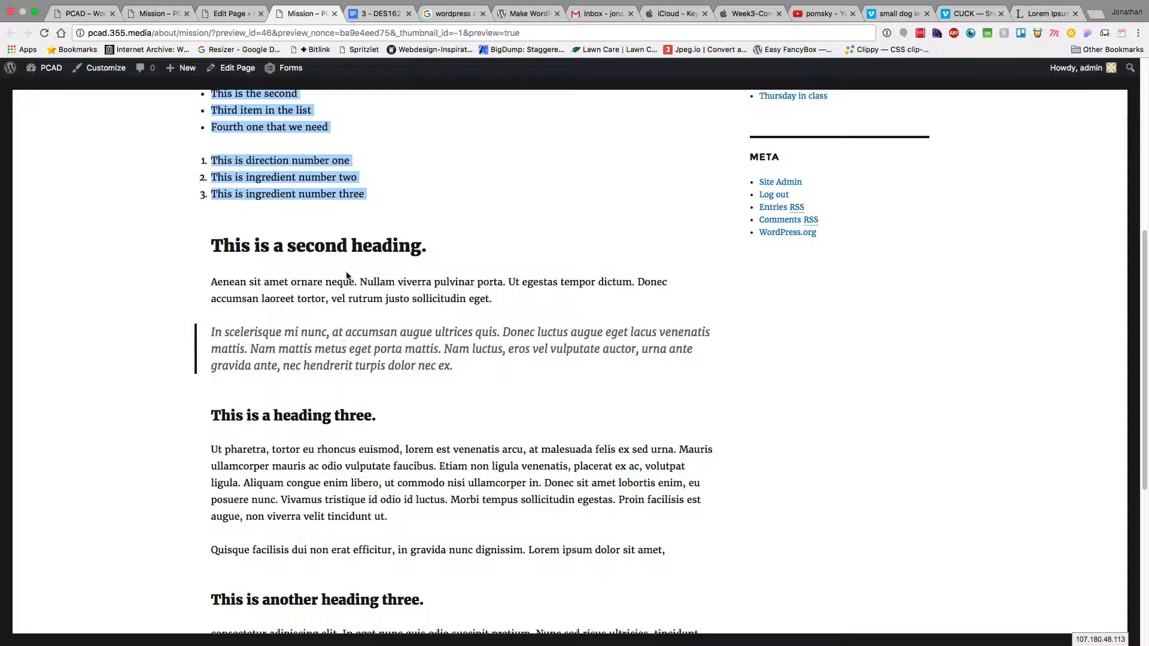
pyautogui.scroll(-6, 332, 286)
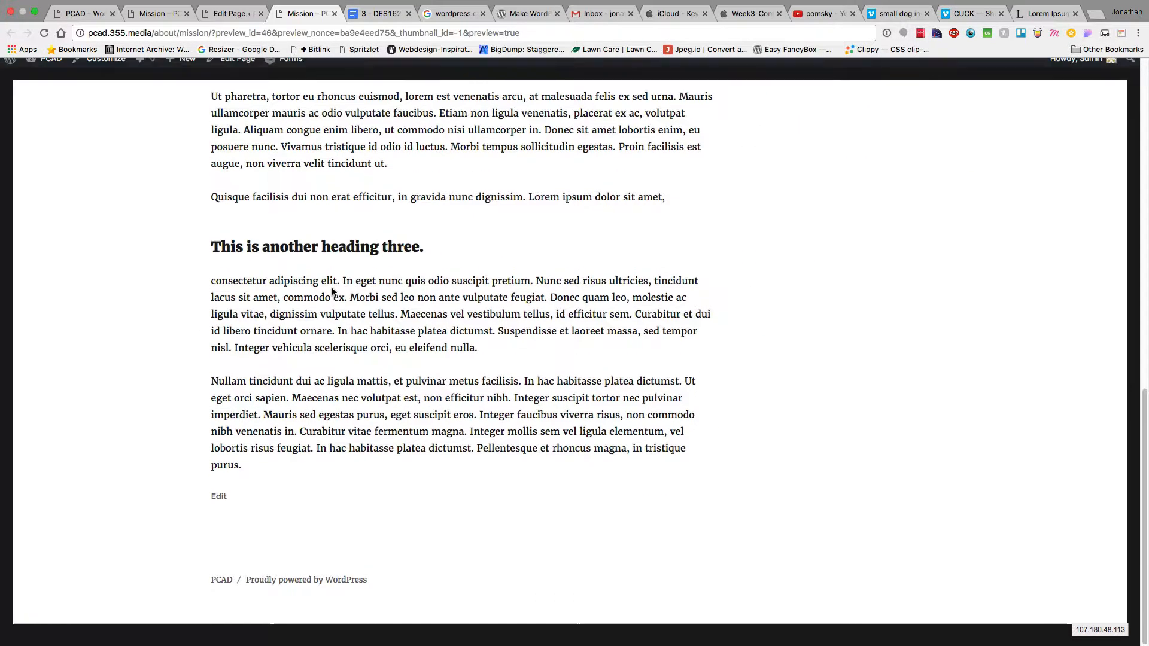
pyautogui.scroll(15, 333, 292)
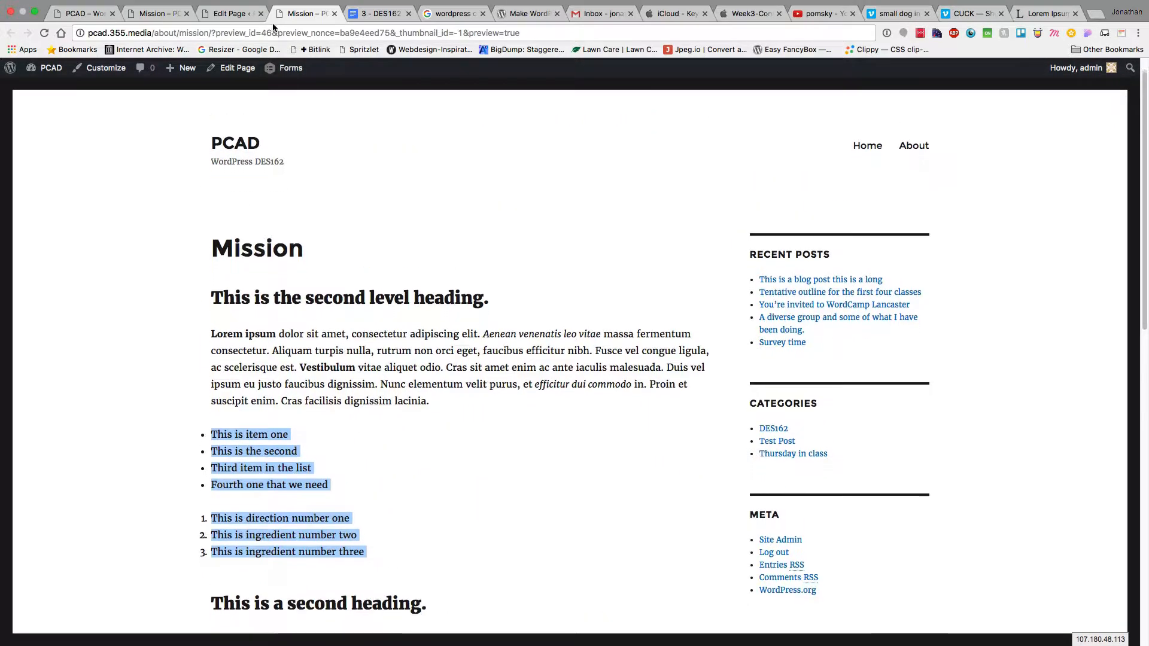
# Return to the Mission page editor and center-align the "Ut pharetra" paragraph under "This is a heading three.".
pyautogui.click(233, 15)
pyautogui.scroll(-2, 316, 347)
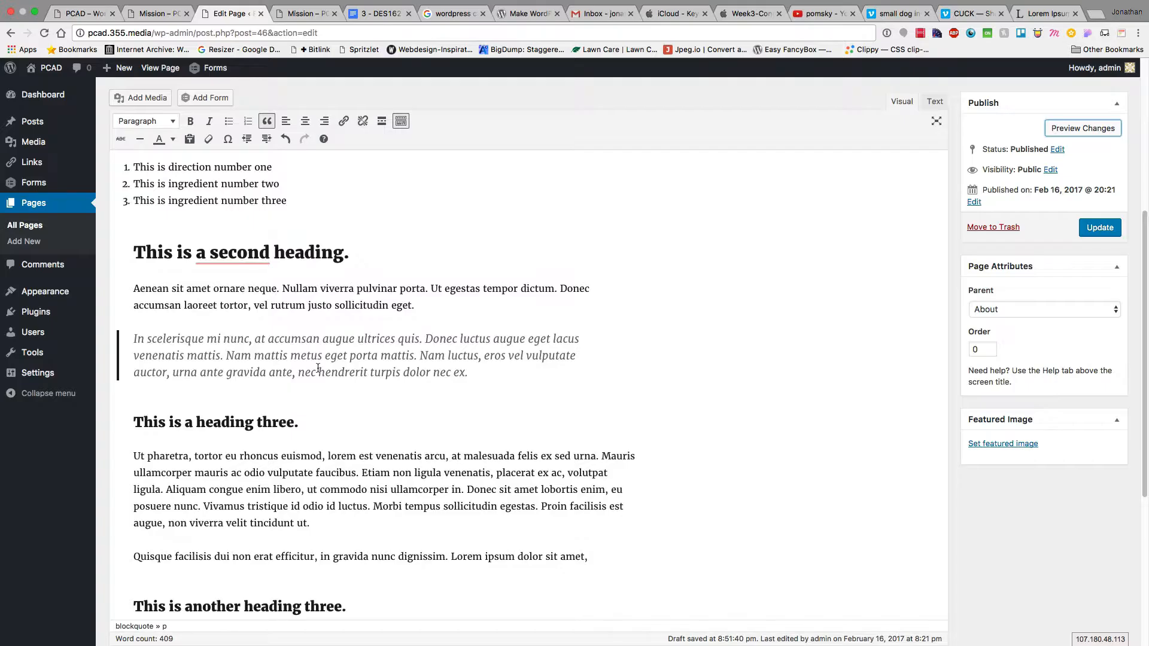
pyautogui.scroll(-4, 318, 367)
pyautogui.tripleClick(209, 290)
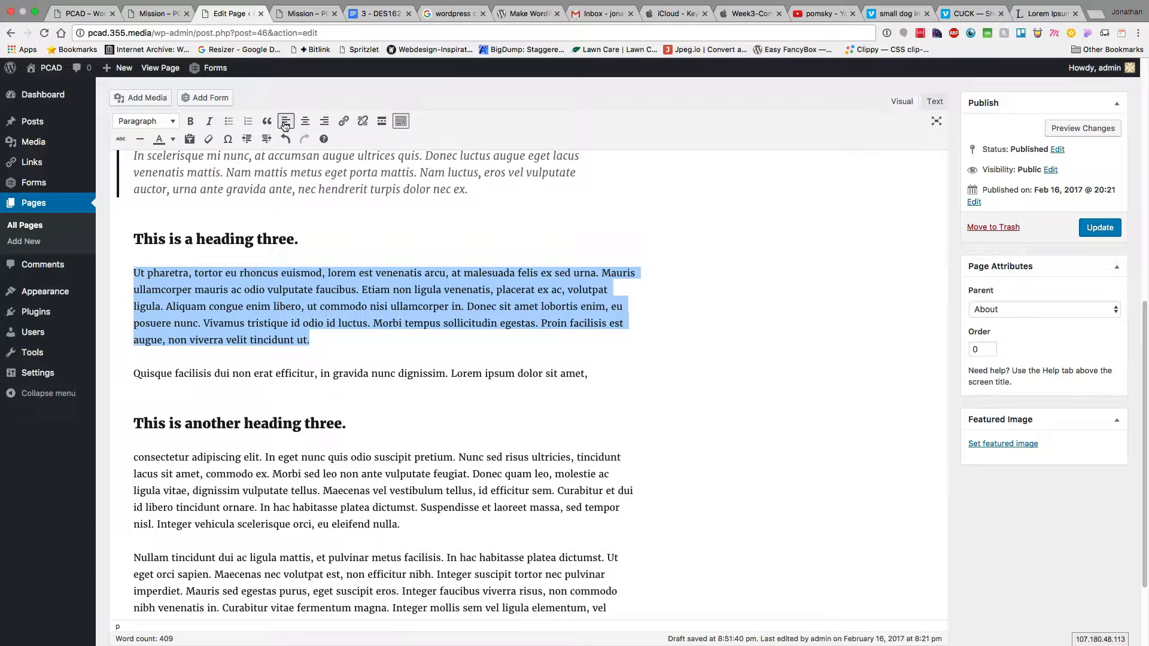
pyautogui.click(304, 123)
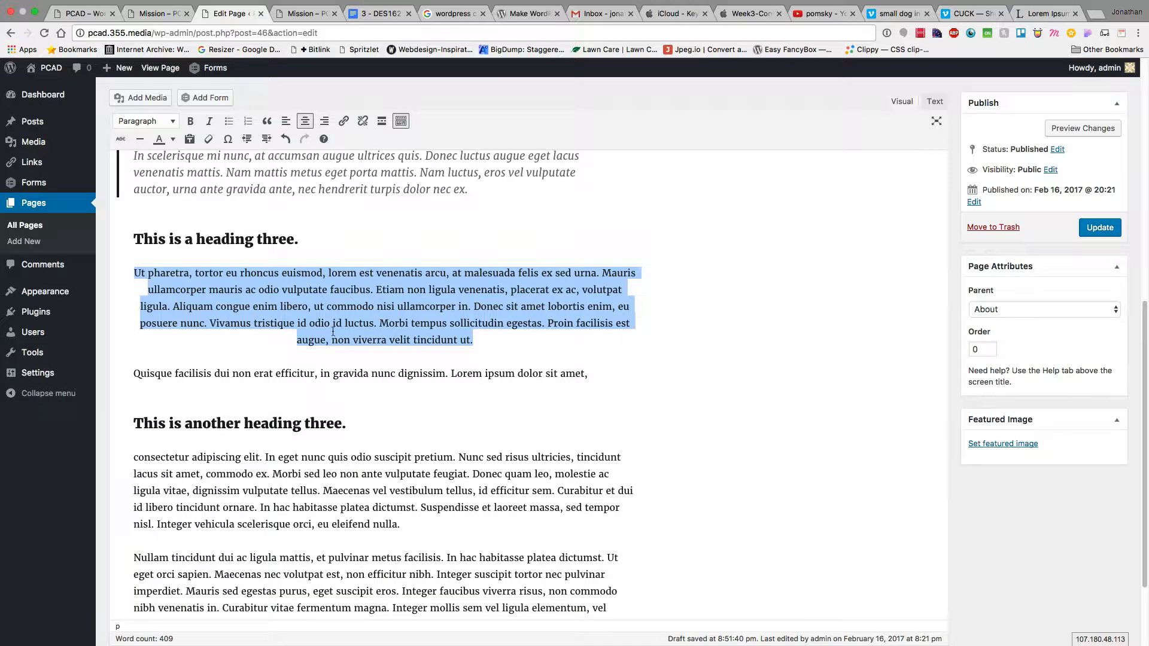
# Right-align the "consectetur adipiscing elit" paragraph under "This is another heading three.".
pyautogui.click(267, 470)
pyautogui.tripleClick(267, 470)
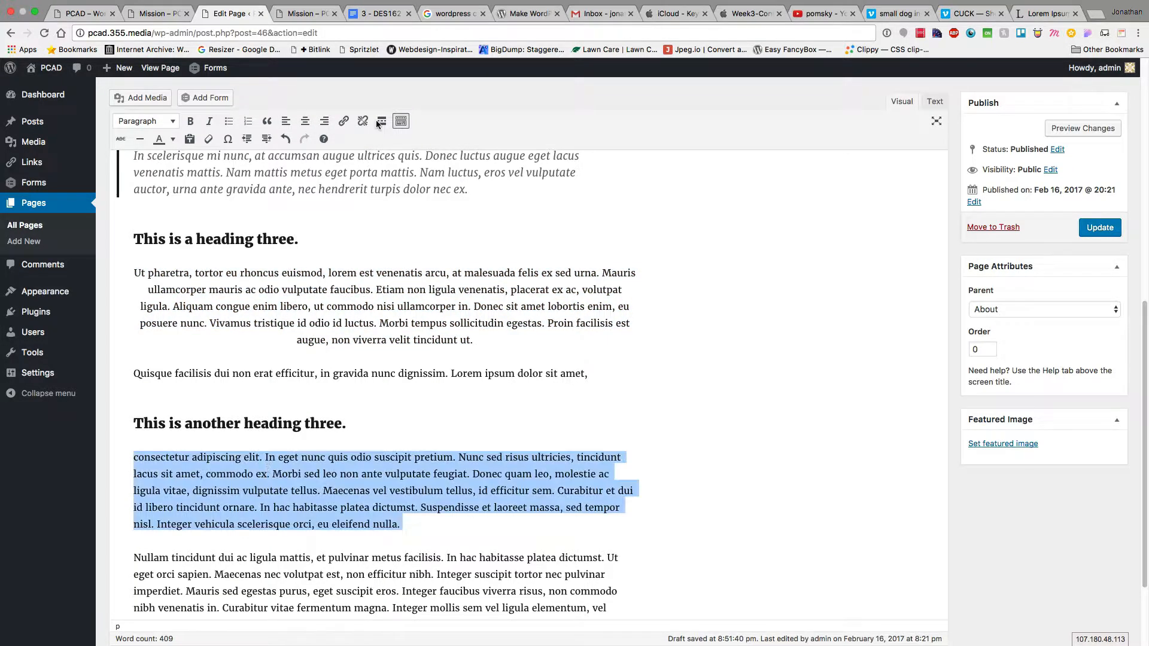
pyautogui.click(323, 121)
pyautogui.click(372, 423)
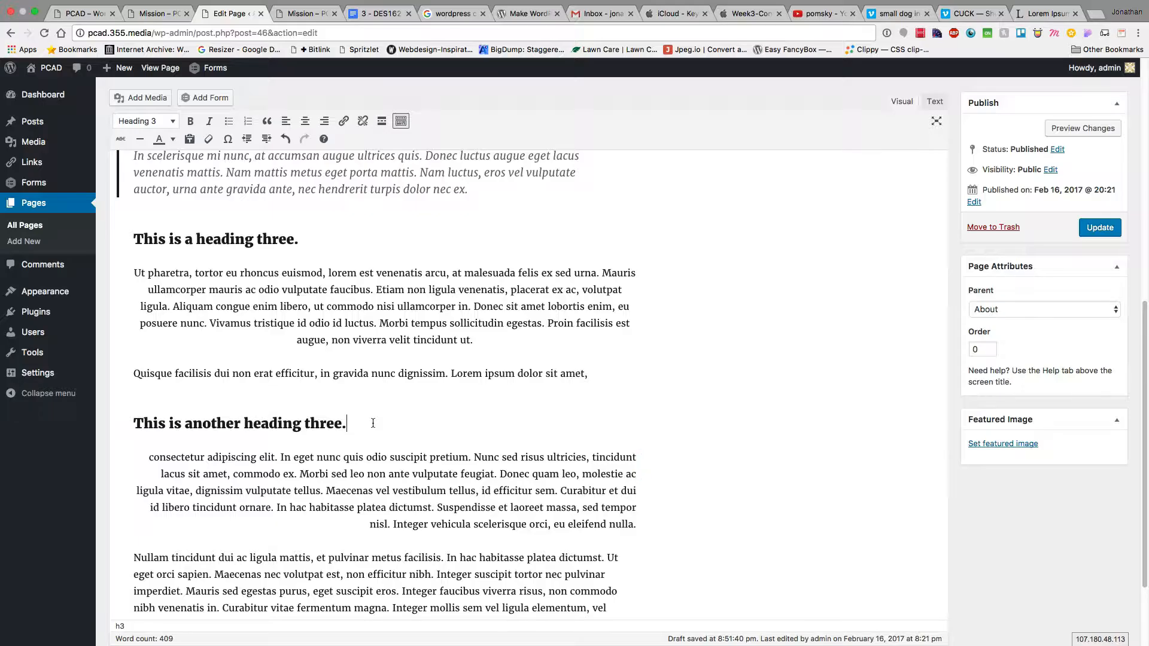
pyautogui.scroll(-5, 373, 423)
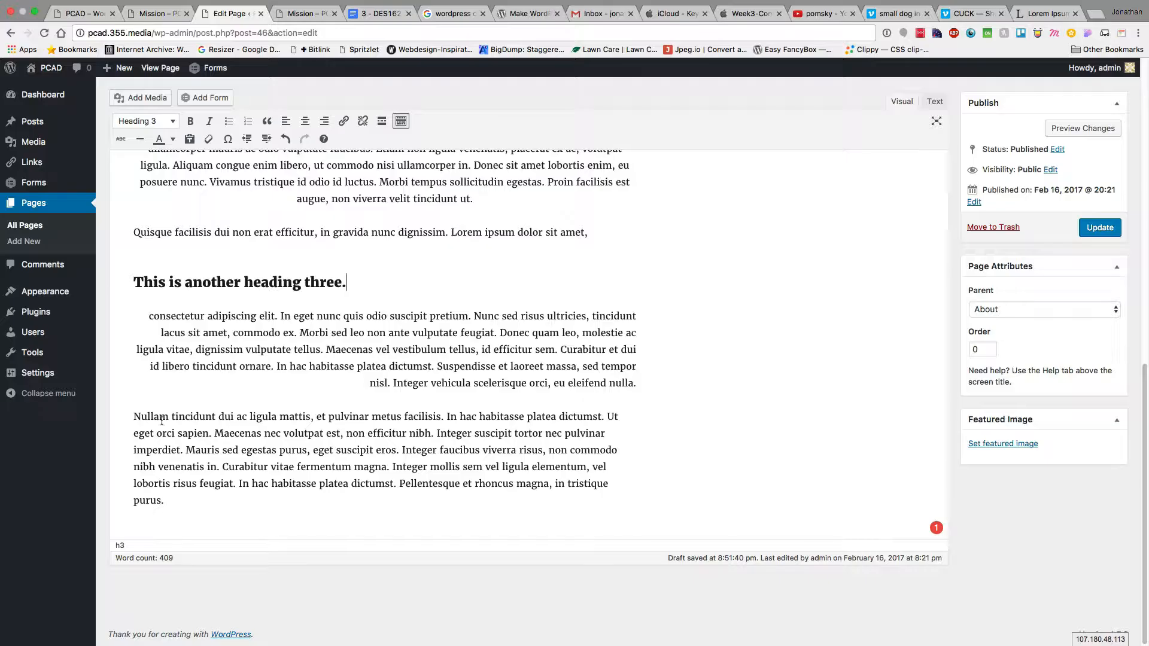
pyautogui.moveTo(131, 417); pyautogui.dragTo(234, 415)
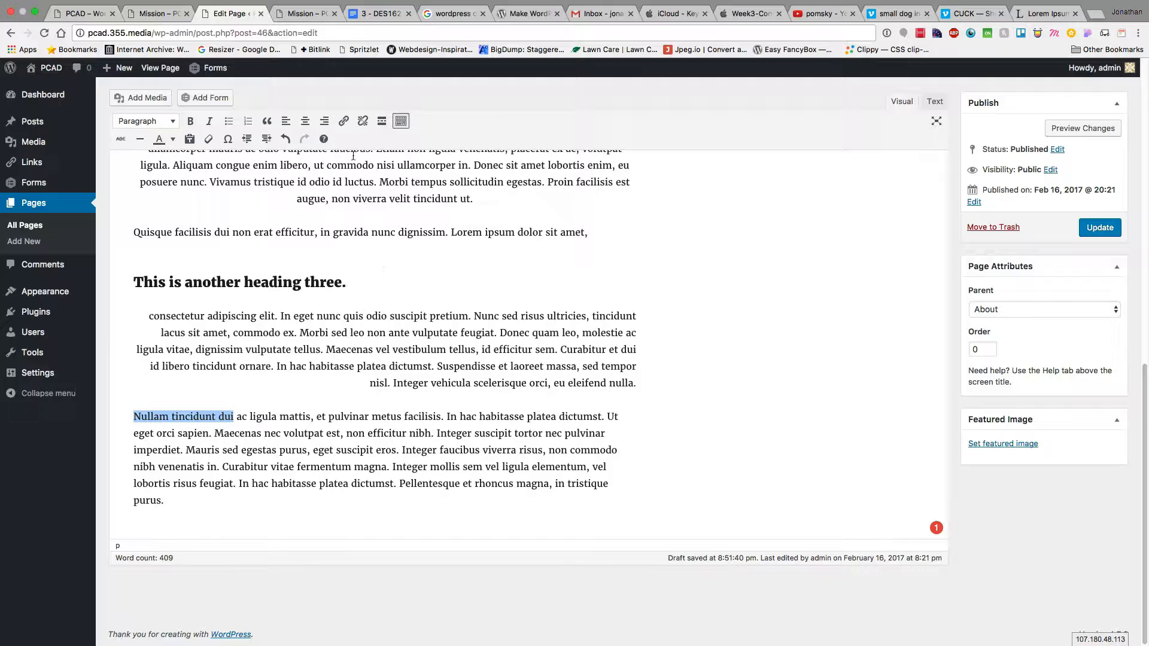
pyautogui.click(345, 127)
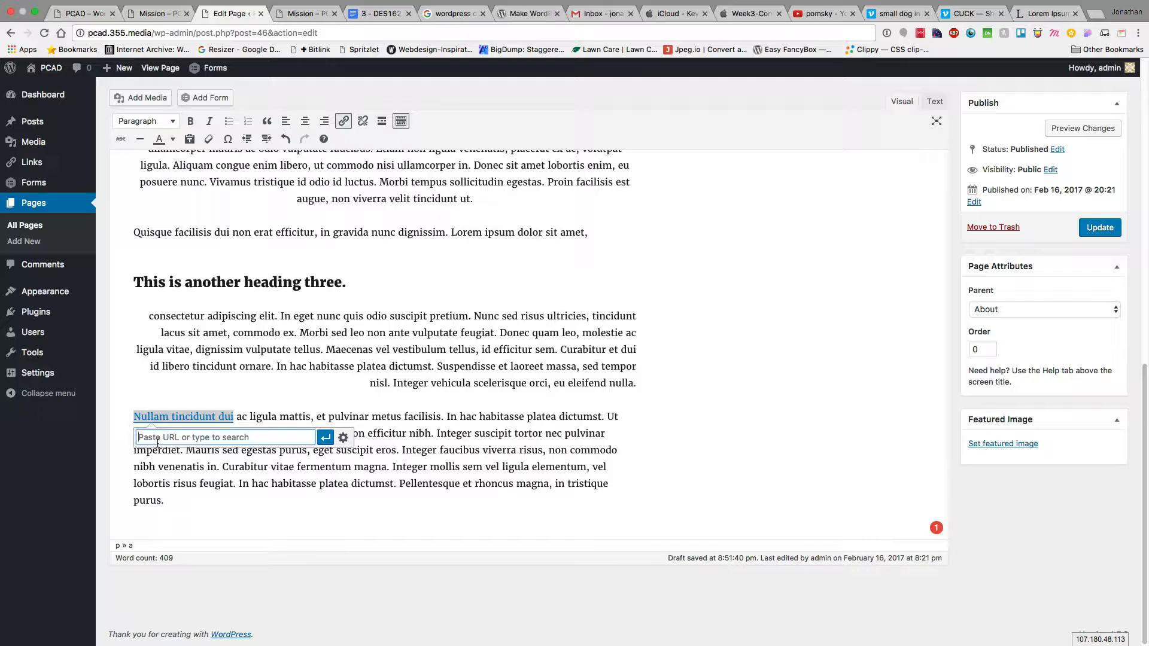
pyautogui.write('About')
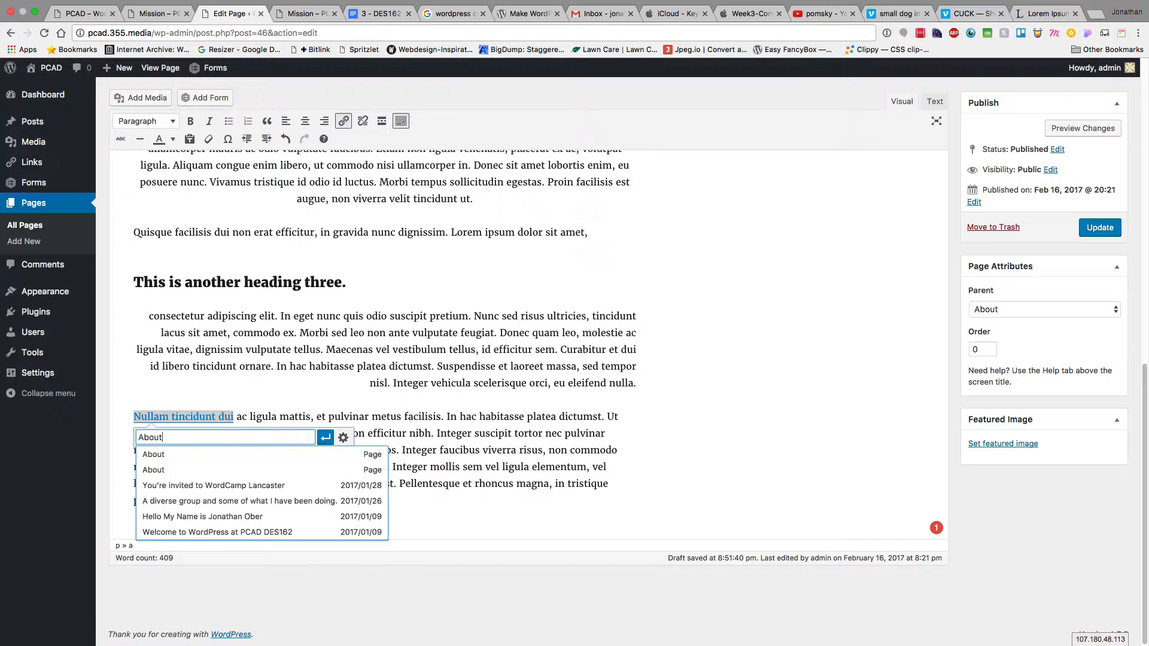
pyautogui.click(154, 472)
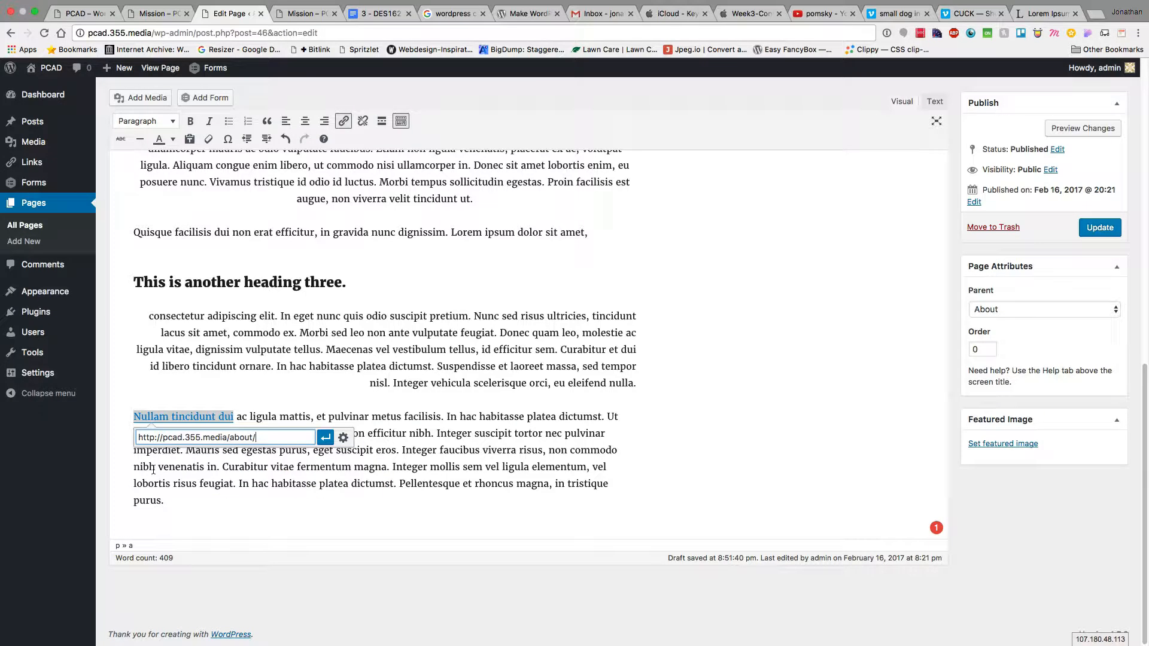
pyautogui.click(322, 438)
pyautogui.click(320, 435)
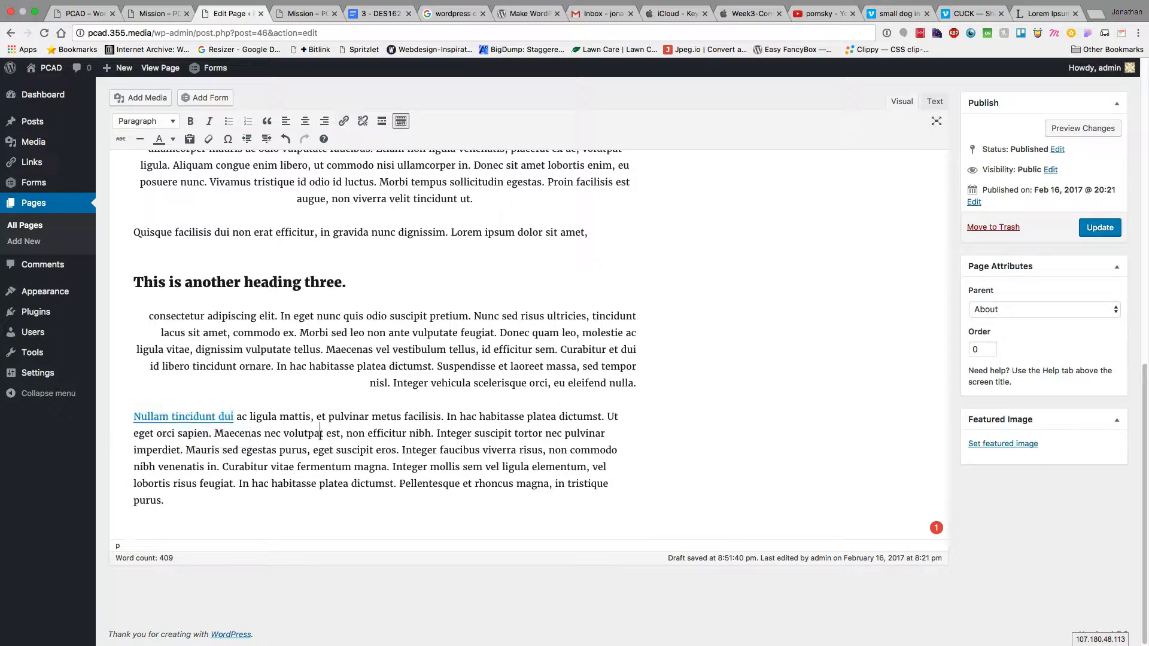
pyautogui.moveTo(223, 466); pyautogui.dragTo(349, 465)
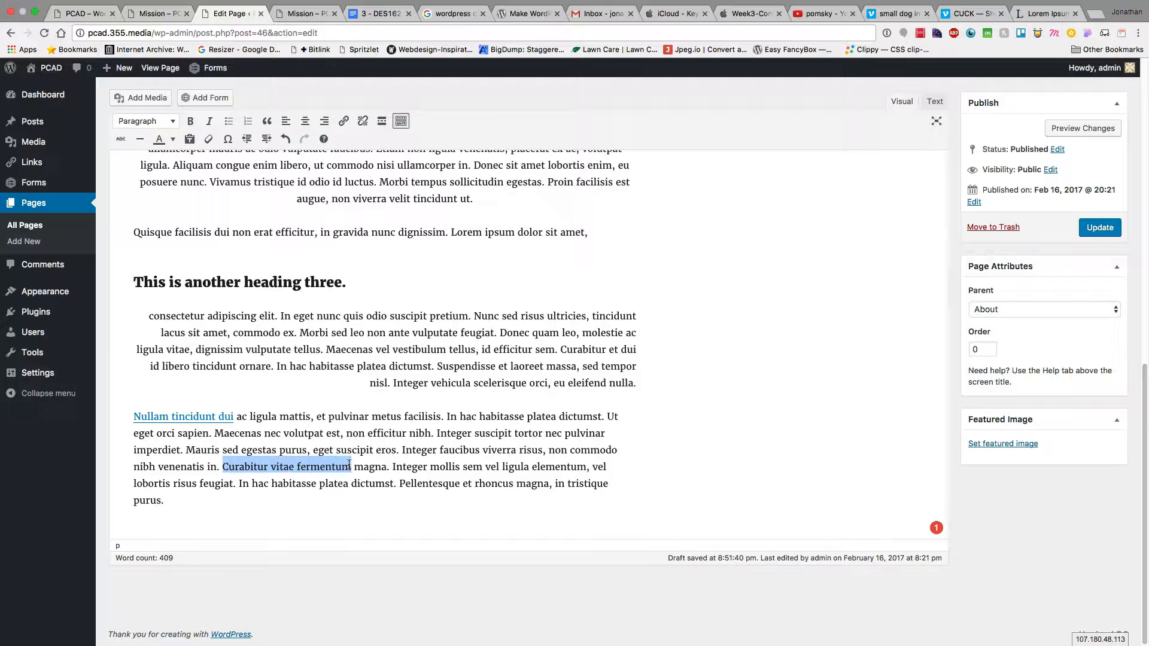
pyautogui.press('super+k')
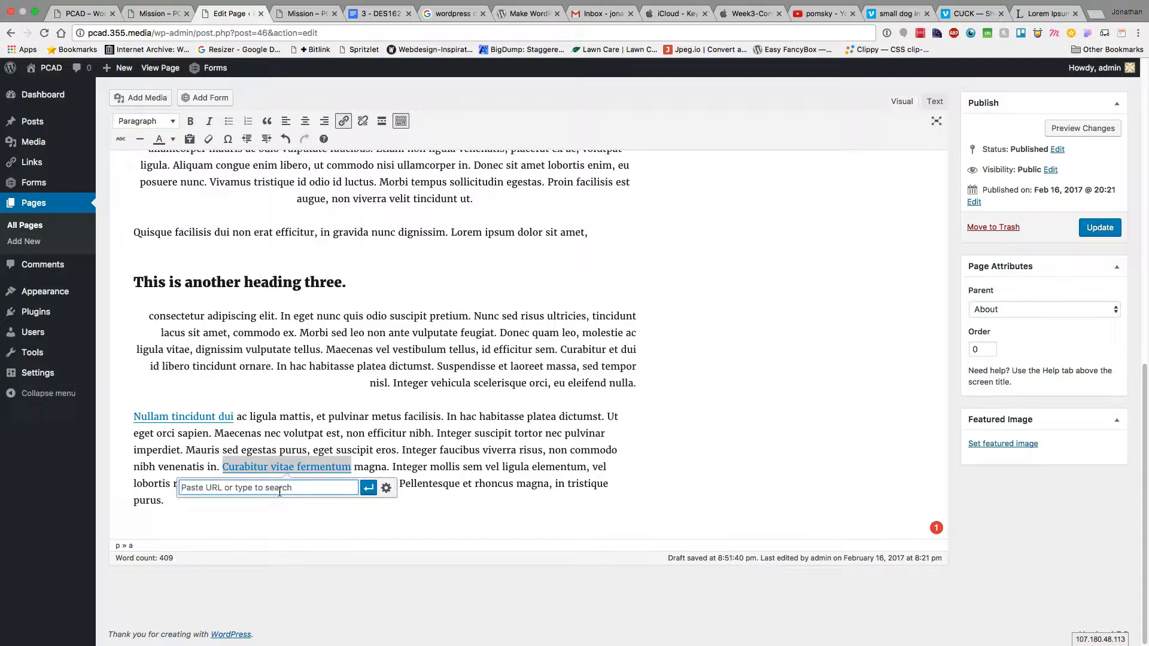
pyautogui.write('contact')
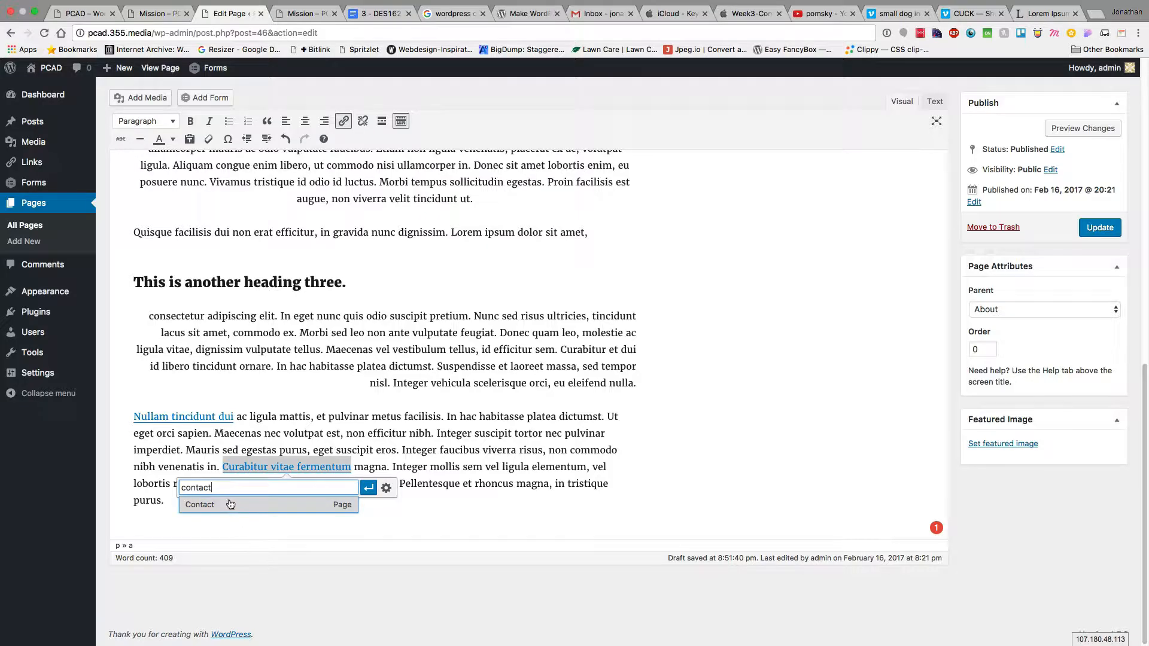
pyautogui.click(223, 504)
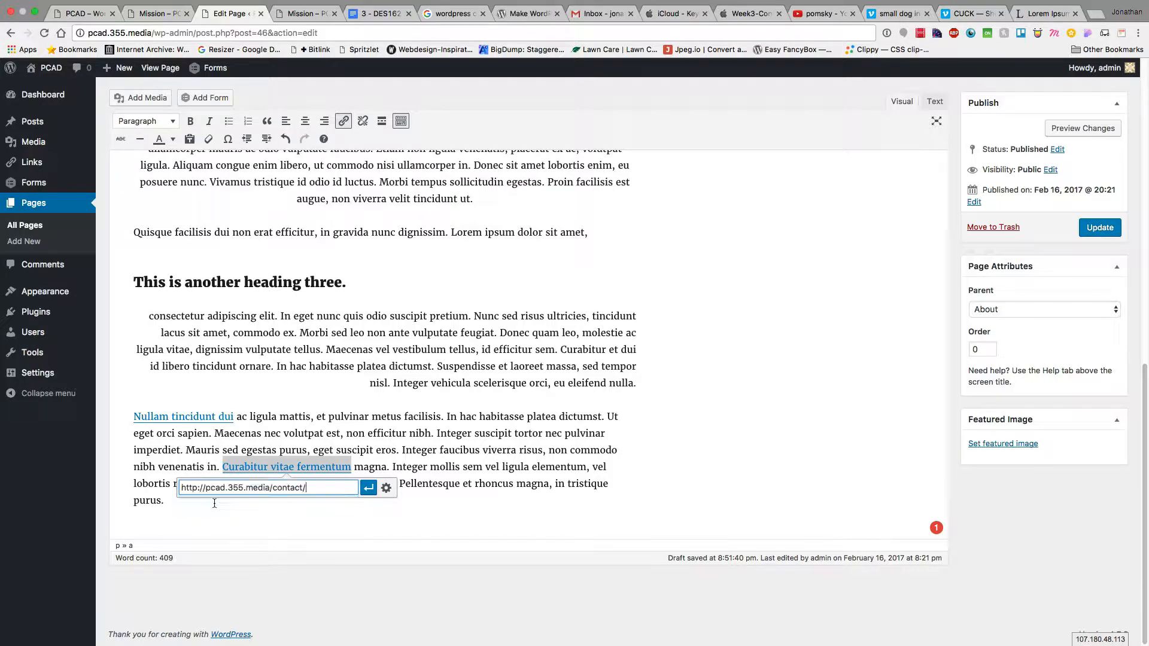
pyautogui.click(368, 488)
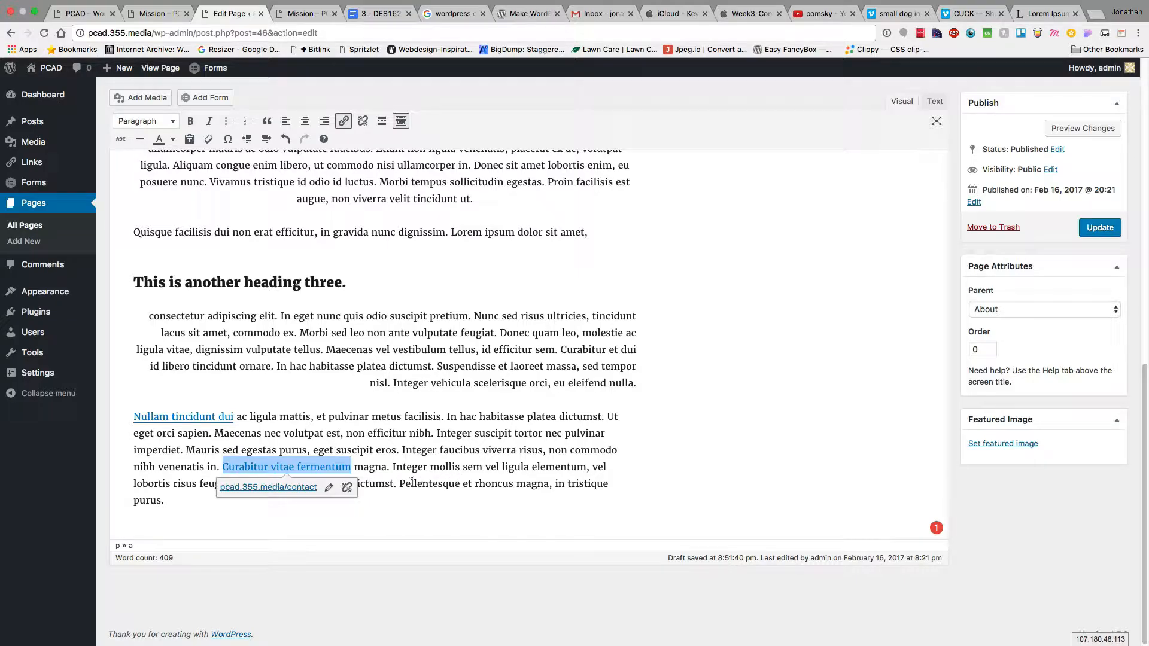
pyautogui.click(457, 432)
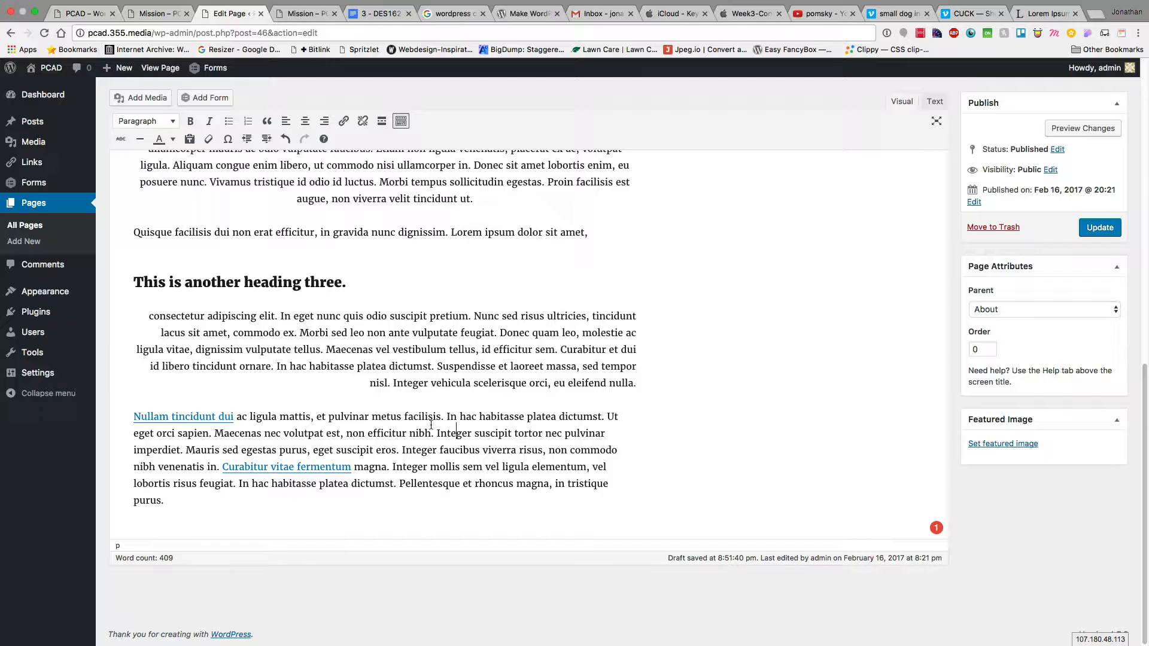
# Open the link settings of "Curabitur vitae fermentum" and search the existing content for "residential", leaving without changing the link.
pyautogui.click(319, 467)
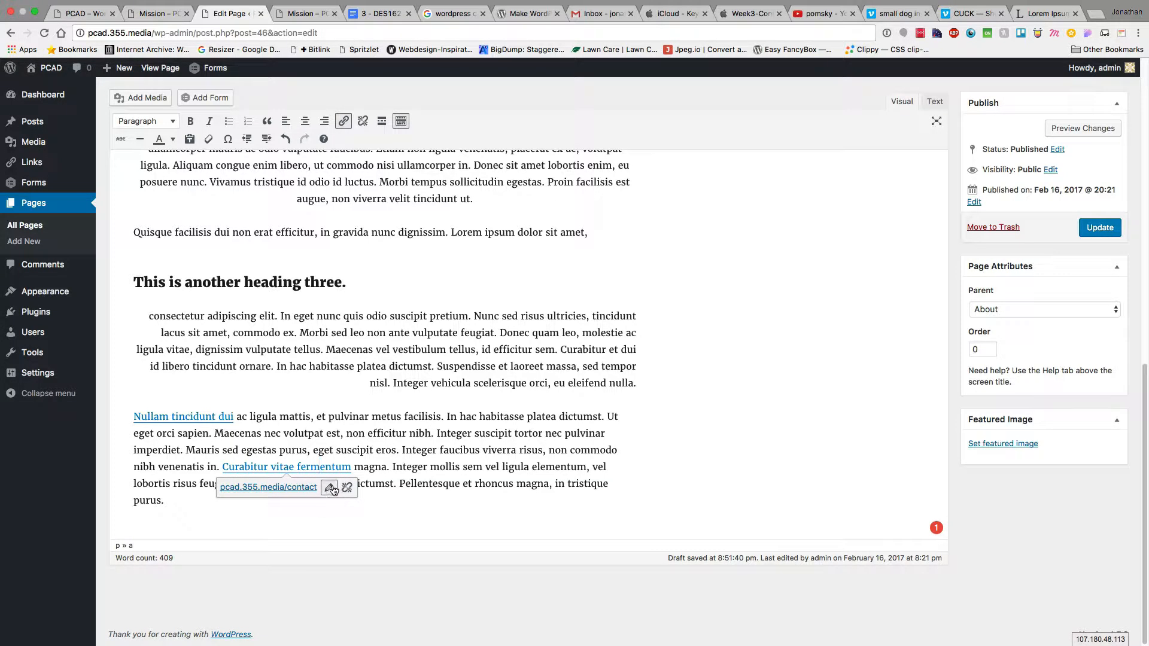
pyautogui.click(329, 487)
pyautogui.click(386, 489)
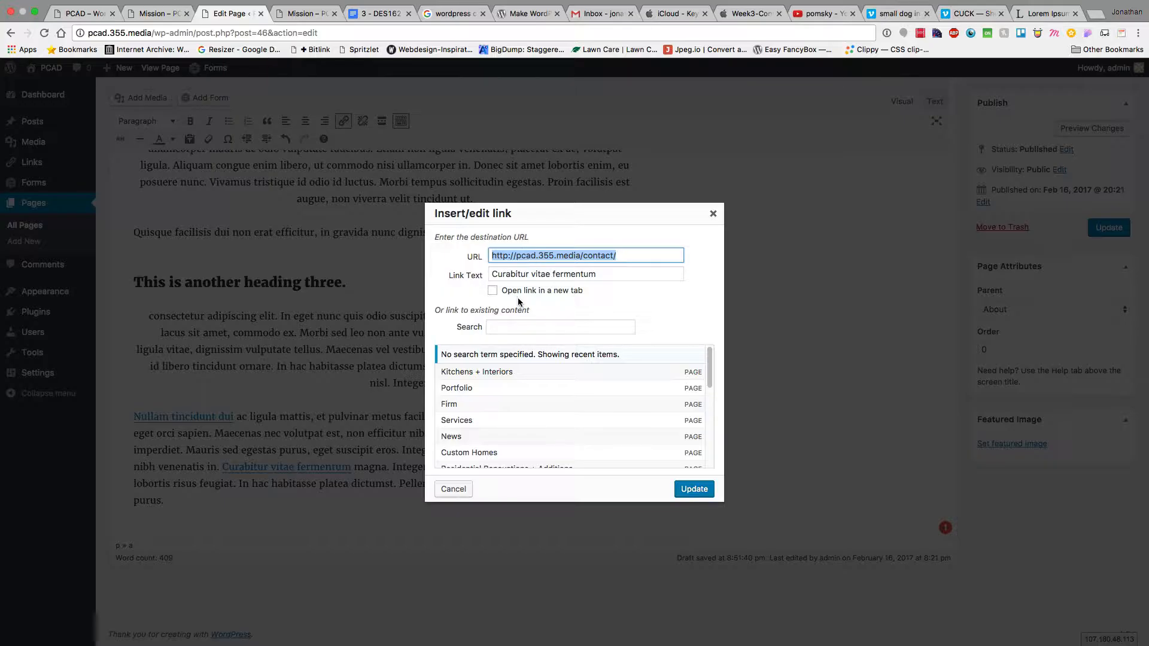
pyautogui.scroll(-5, 513, 399)
pyautogui.scroll(5, 513, 399)
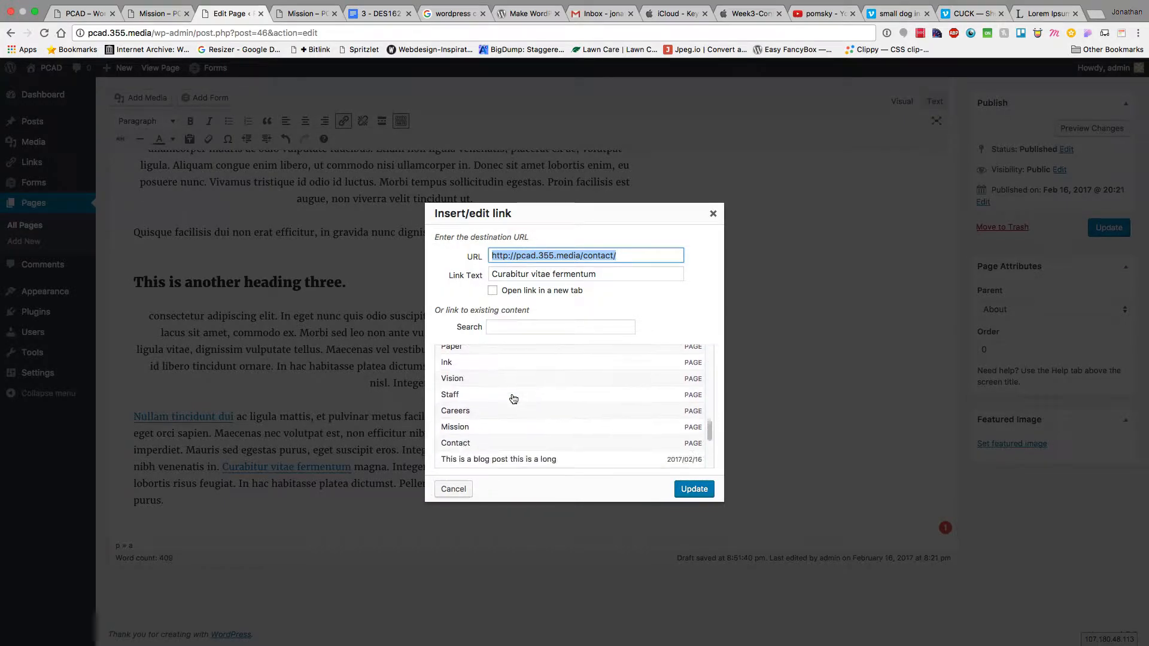
pyautogui.click(510, 327)
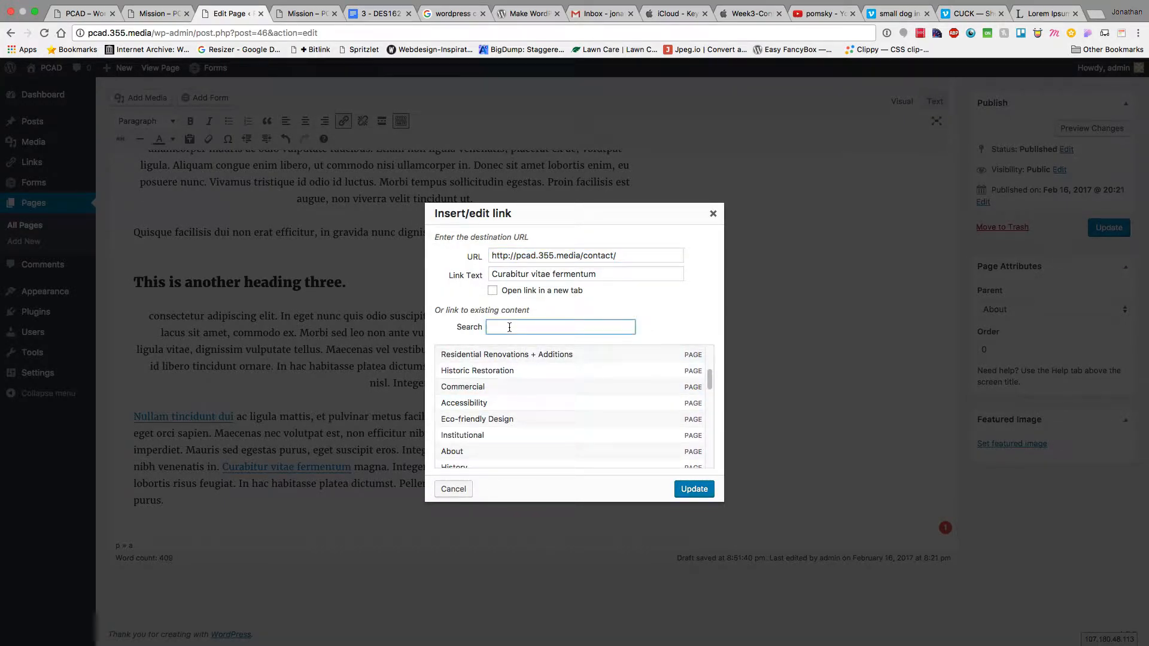
pyautogui.write('residential')
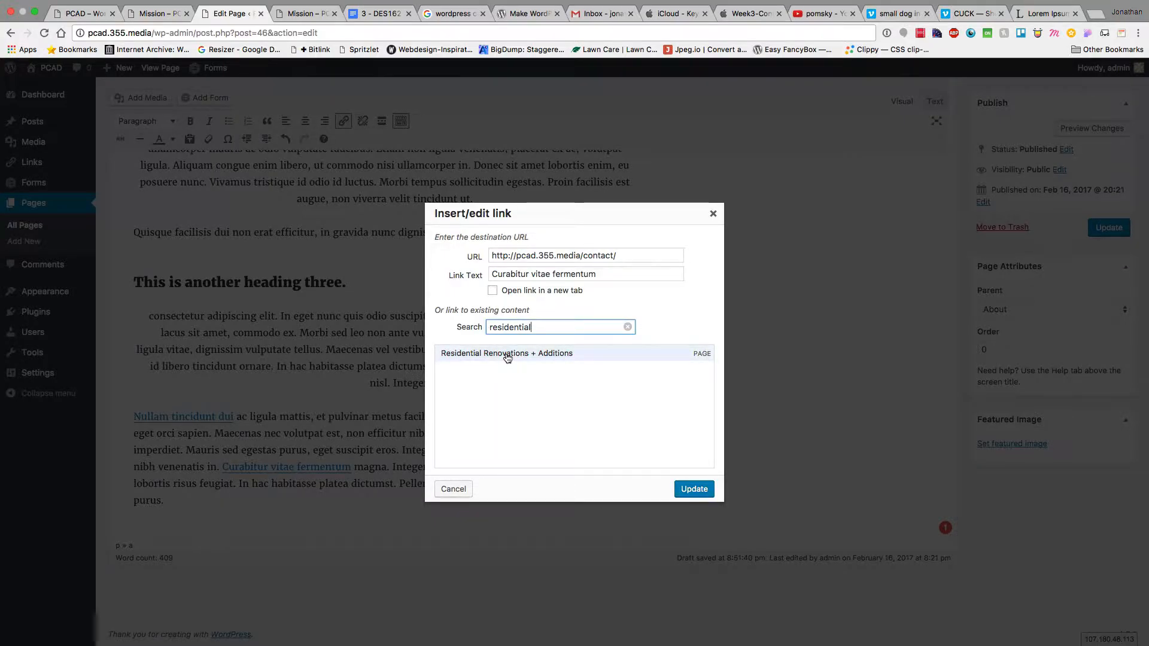
pyautogui.click(627, 327)
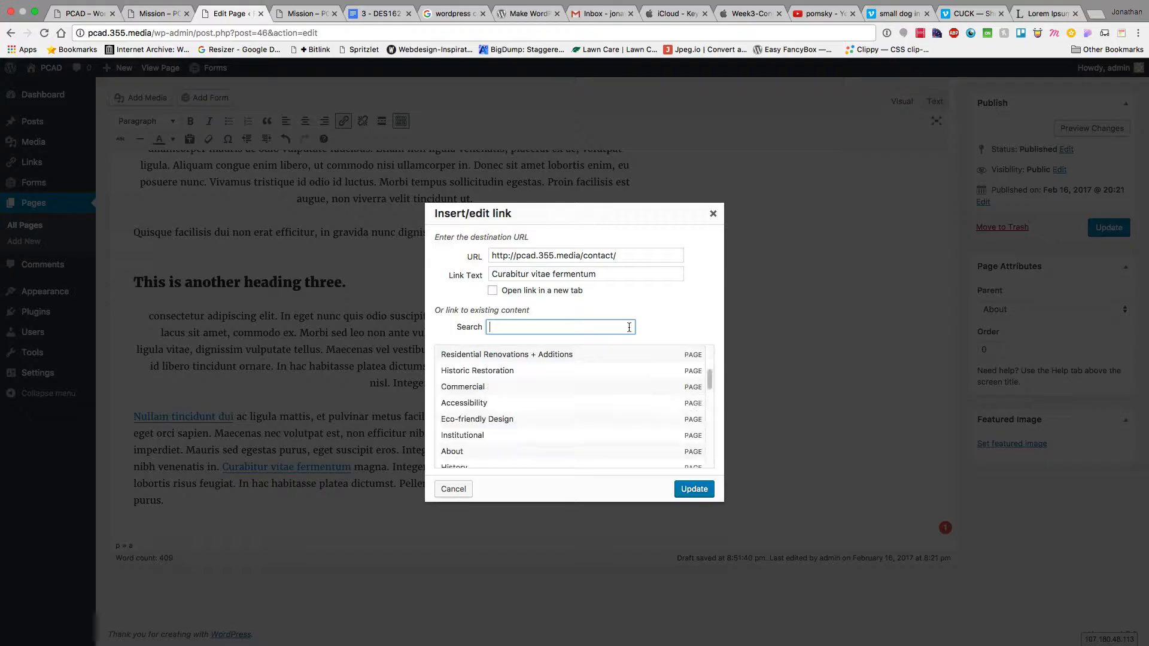
pyautogui.click(713, 216)
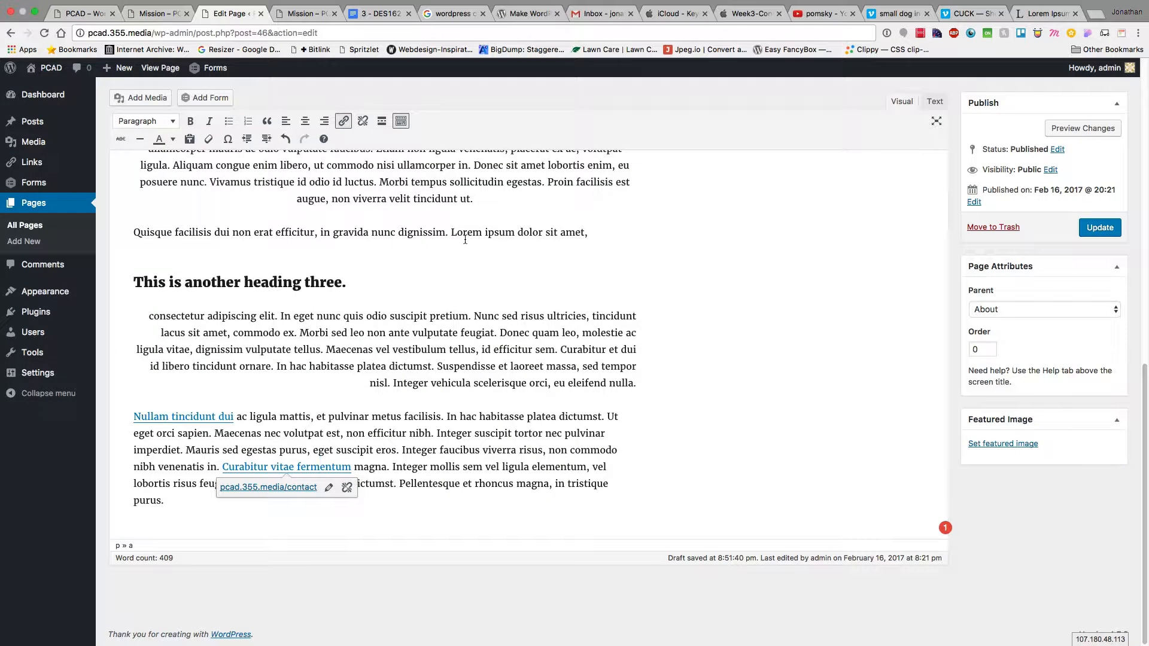
pyautogui.doubleClick(426, 231)
pyautogui.moveTo(427, 232); pyautogui.dragTo(374, 233)
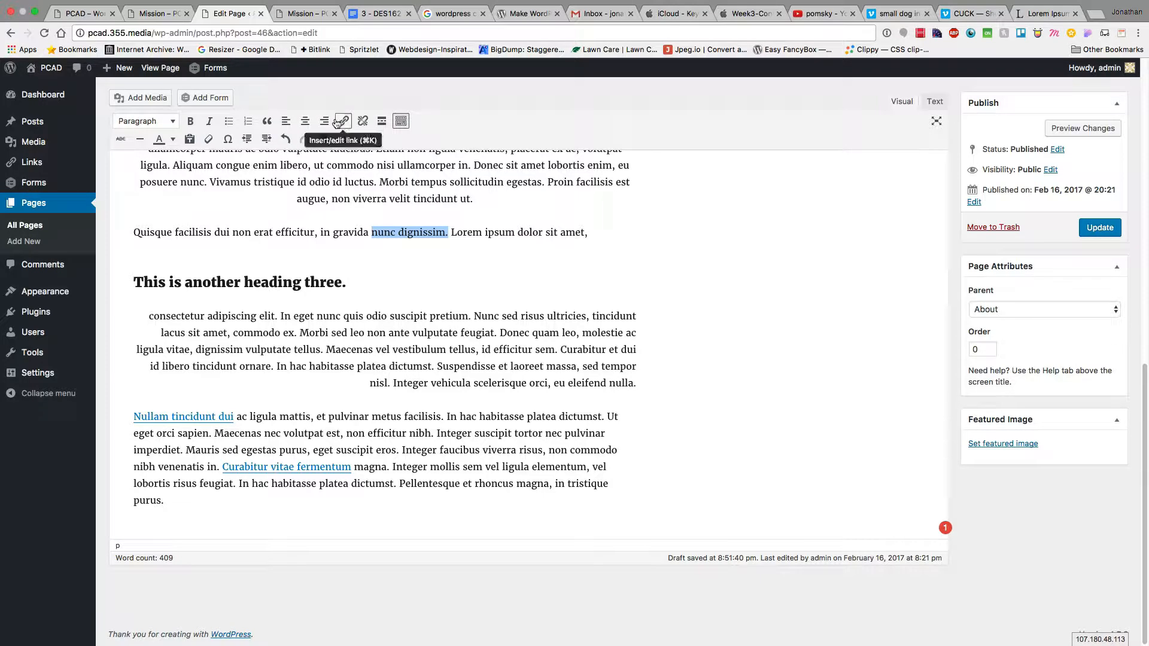
pyautogui.click(341, 120)
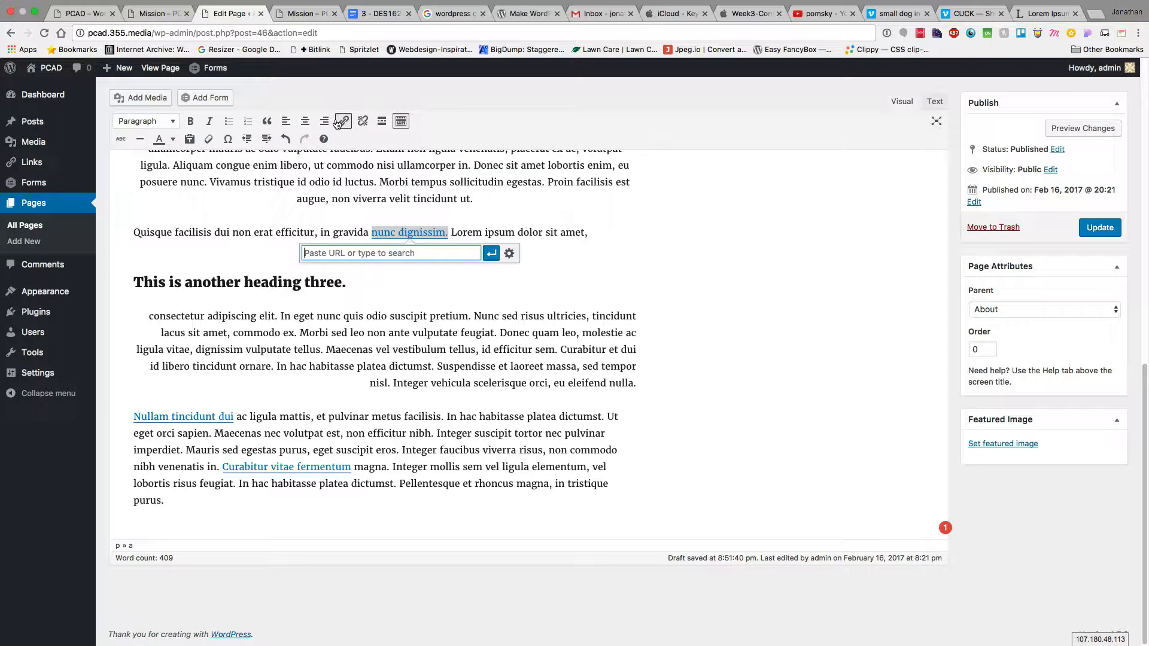
pyautogui.click(509, 254)
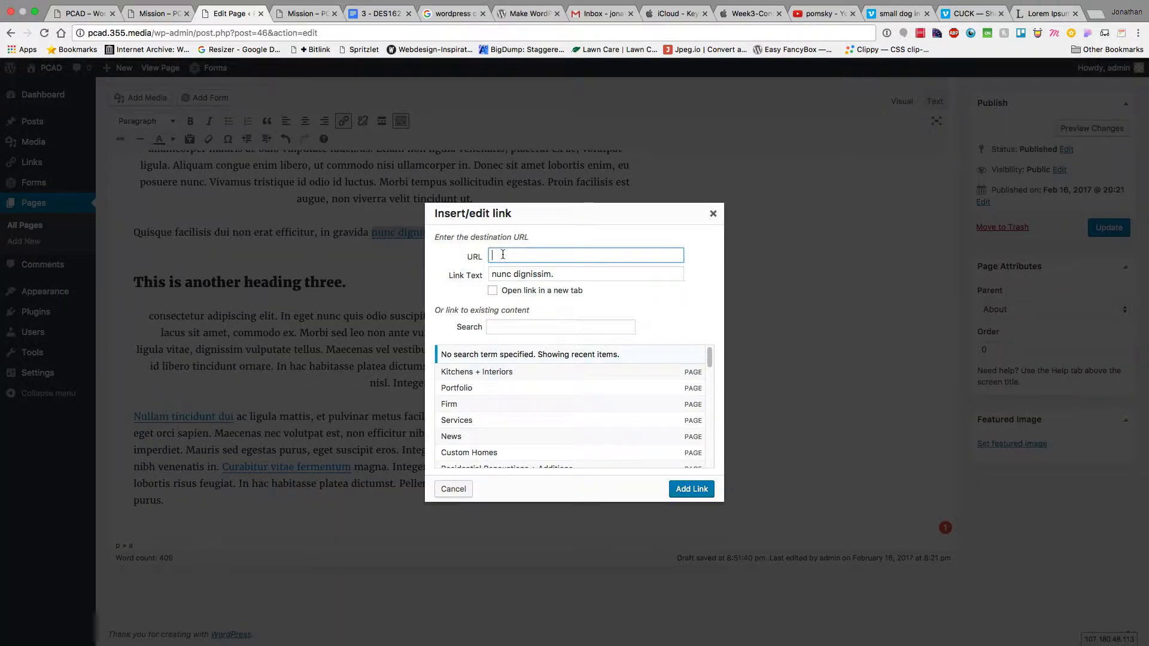
pyautogui.click(503, 254)
pyautogui.write('http://')
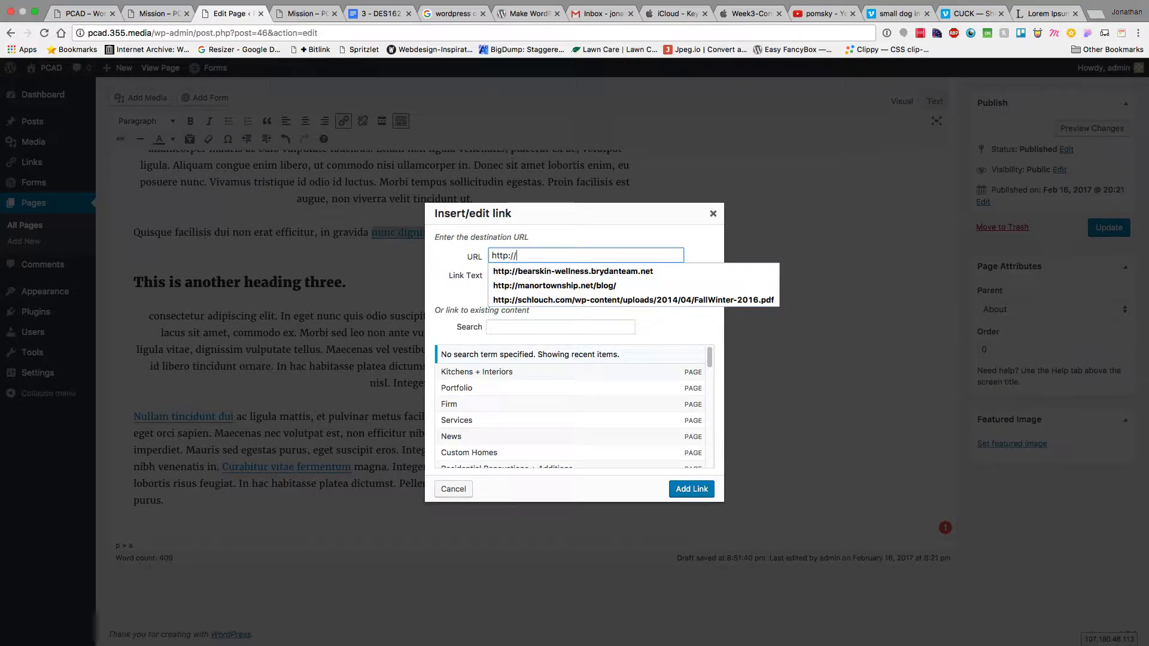
pyautogui.write('google.com')
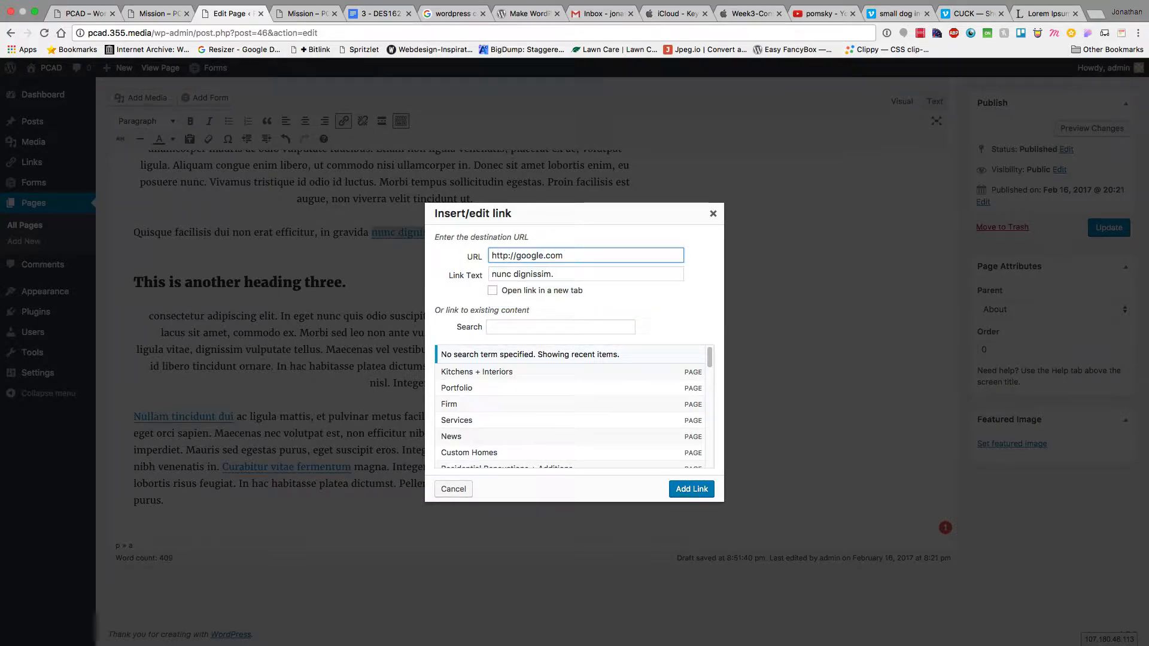
pyautogui.press('Tab')
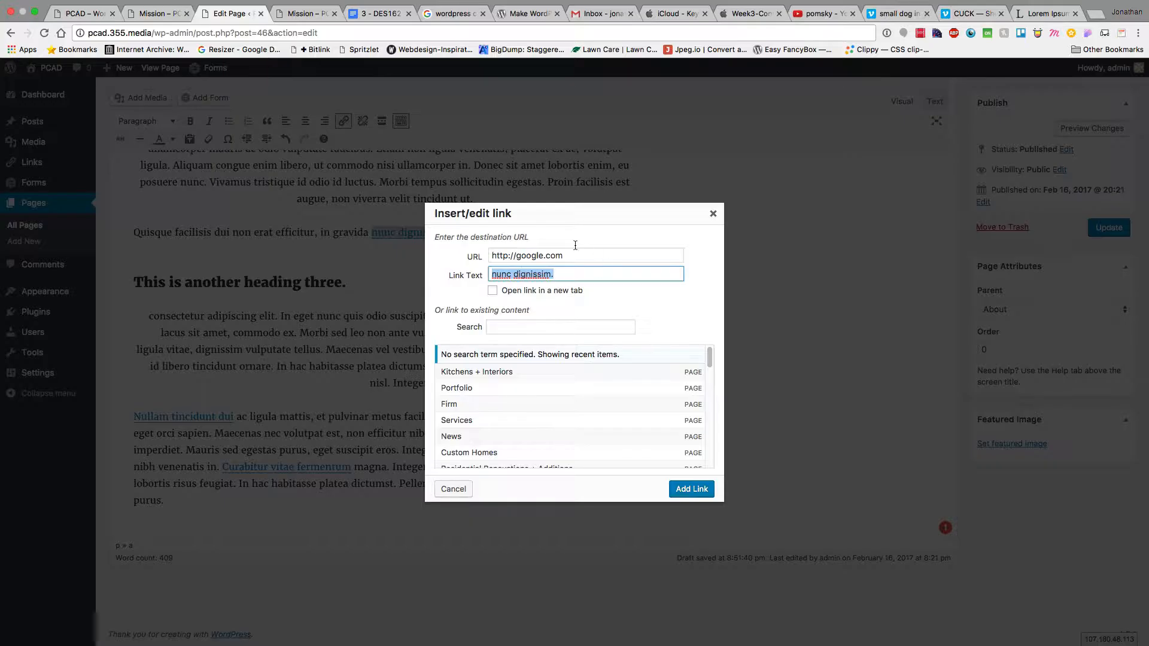
pyautogui.click(533, 292)
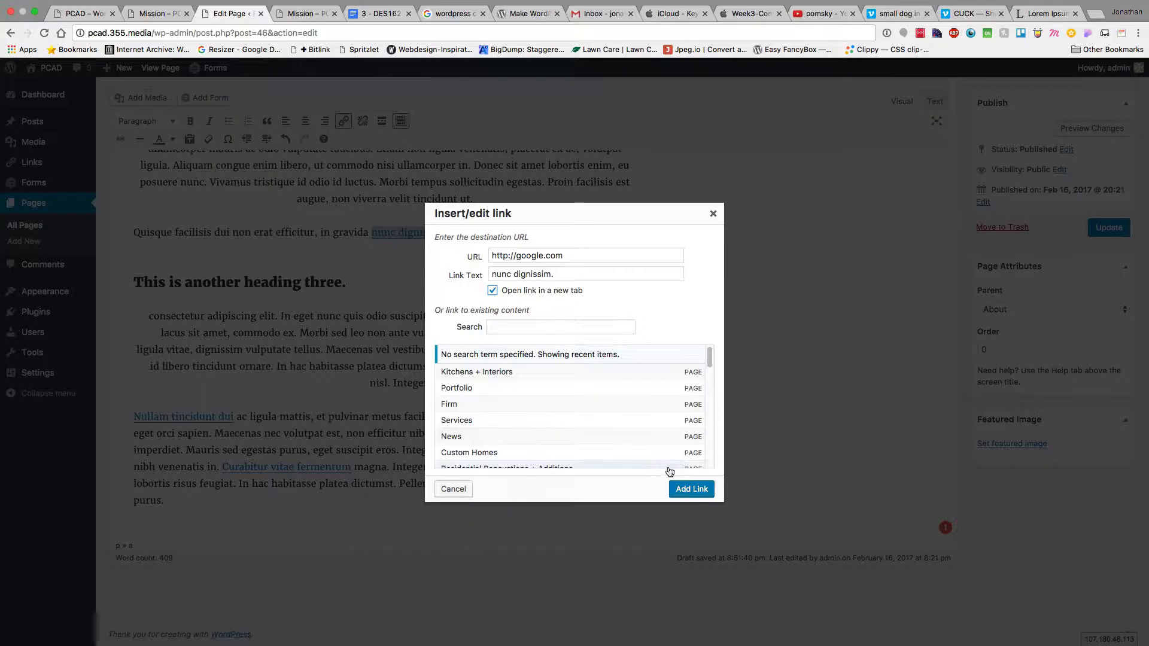
pyautogui.click(688, 489)
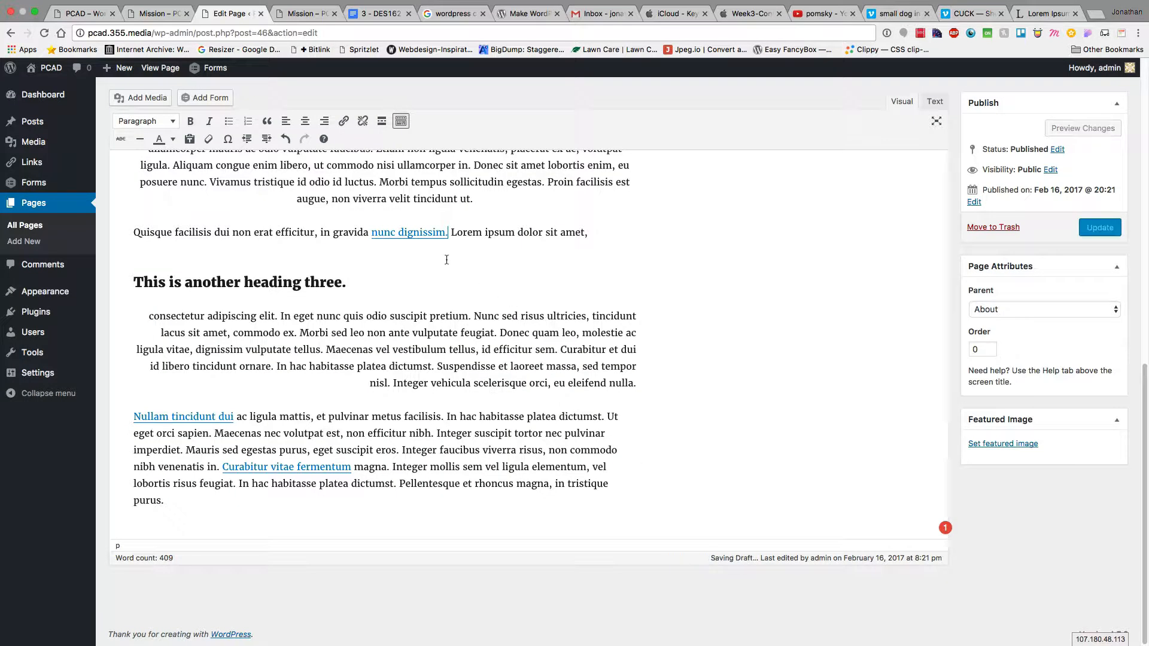
# Strike through the text from "Aliquam turpis nulla" to "Fusce vel congue" in the paragraph under the first heading.
pyautogui.scroll(15, 397, 190)
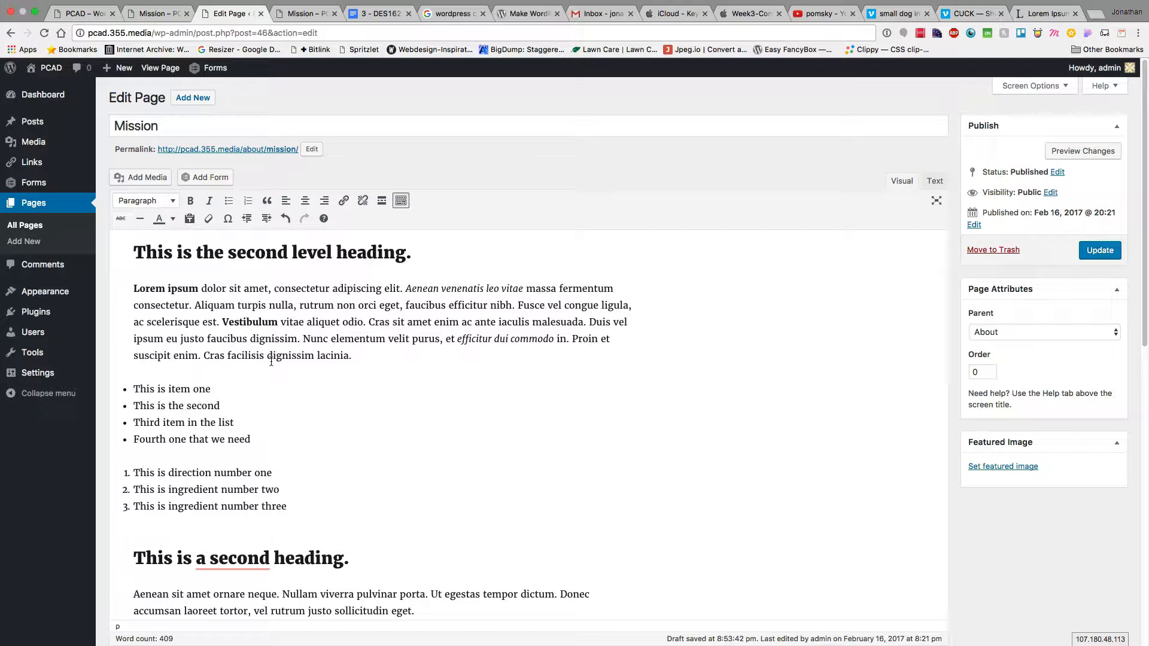
pyautogui.click(401, 202)
pyautogui.click(402, 202)
pyautogui.moveTo(195, 306); pyautogui.dragTo(598, 306)
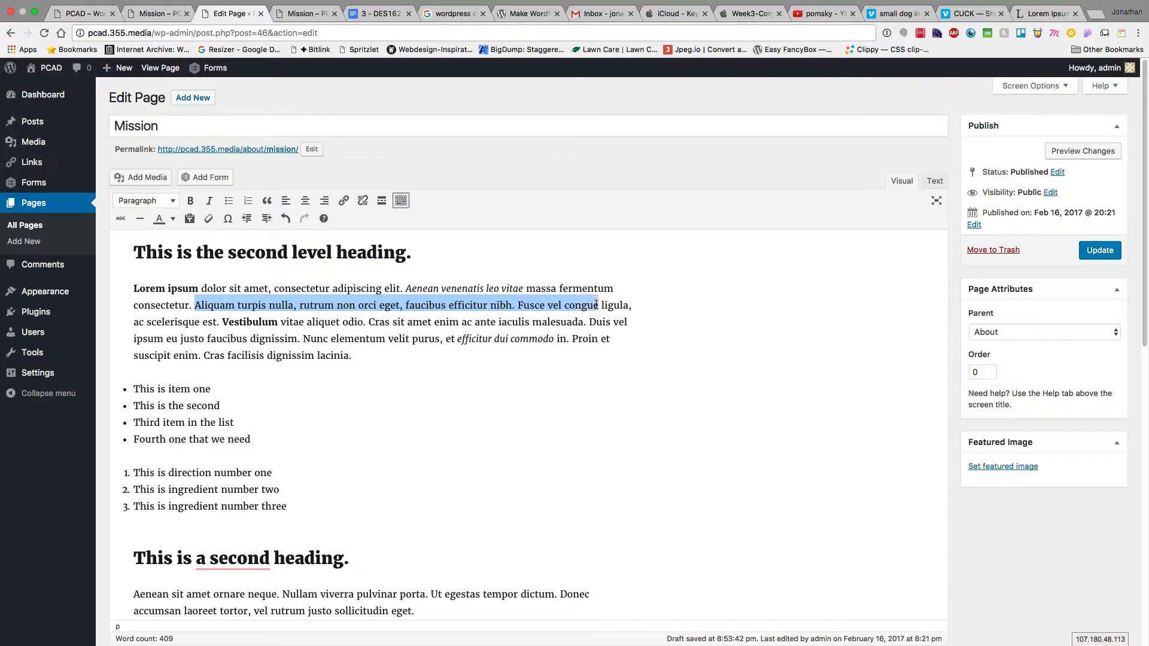
pyautogui.click(122, 219)
pyautogui.click(246, 296)
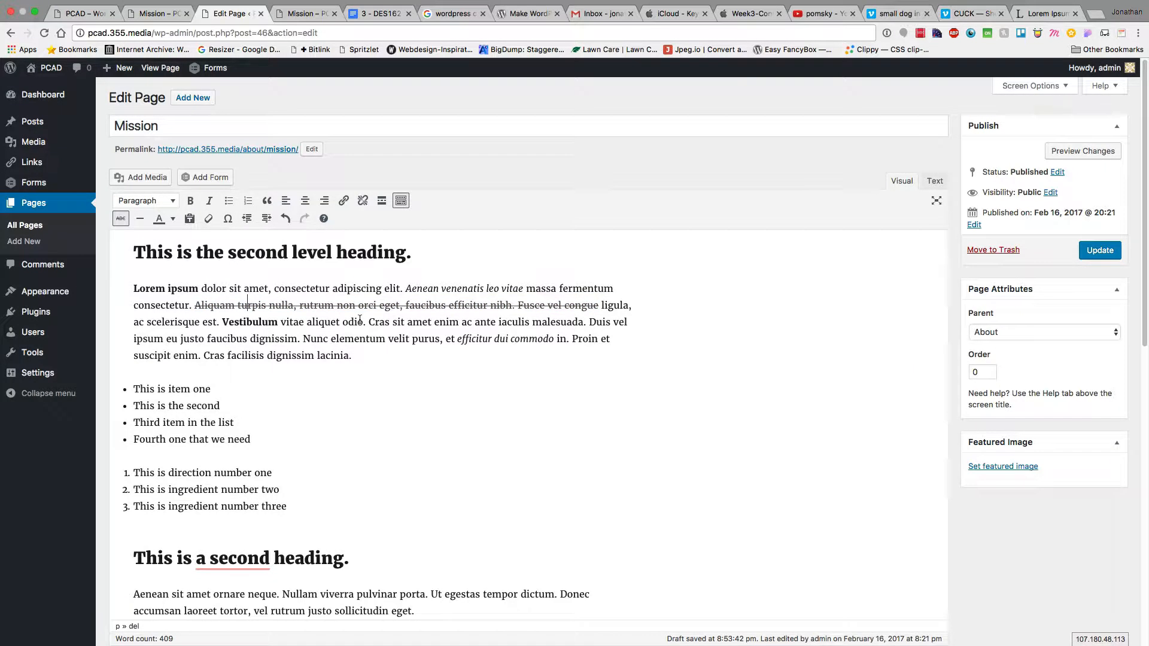
# Insert a horizontal line between the first paragraph and the bulleted list.
pyautogui.click(359, 358)
pyautogui.press('Return')
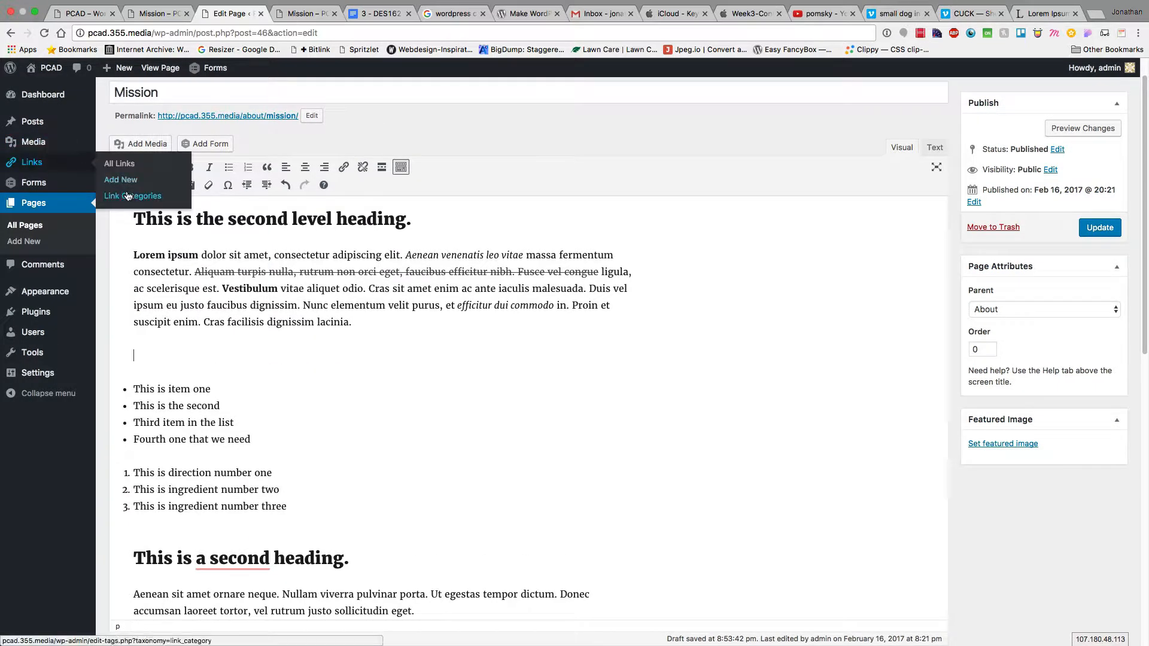
pyautogui.click(139, 186)
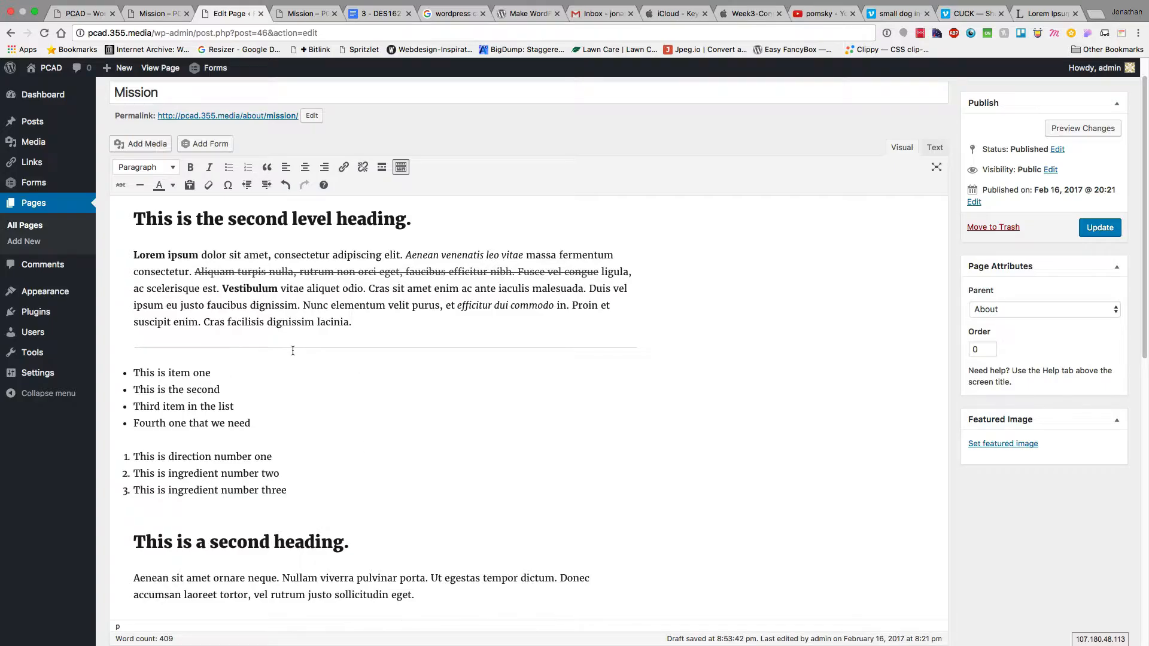
pyautogui.click(173, 187)
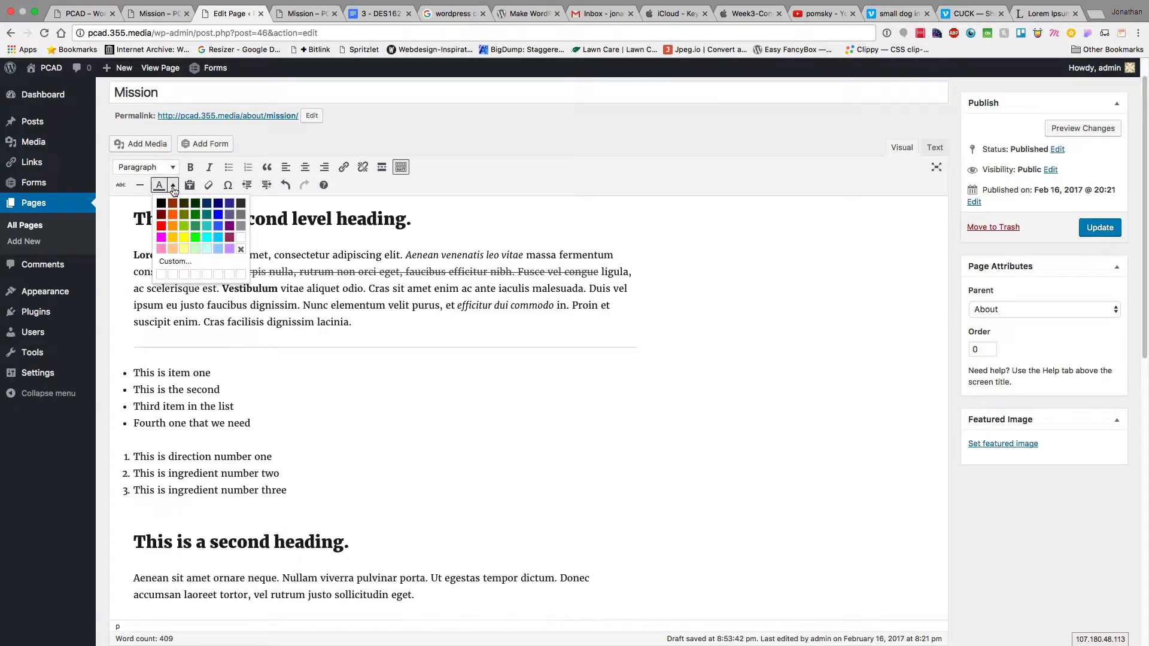
pyautogui.click(309, 254)
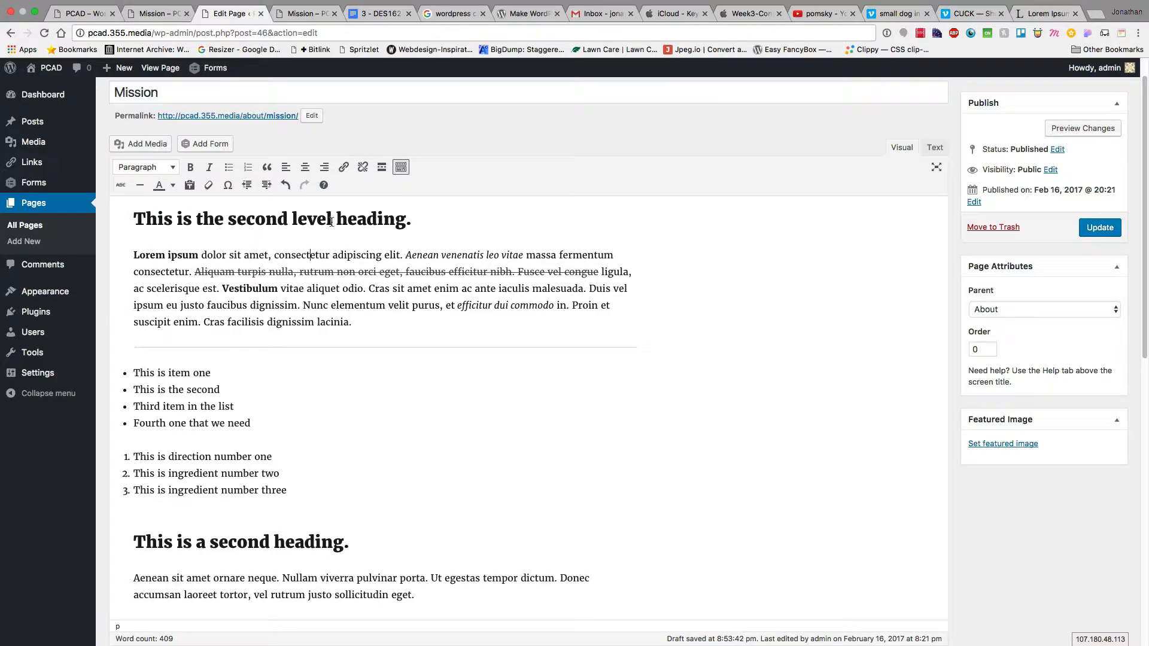
pyautogui.click(190, 186)
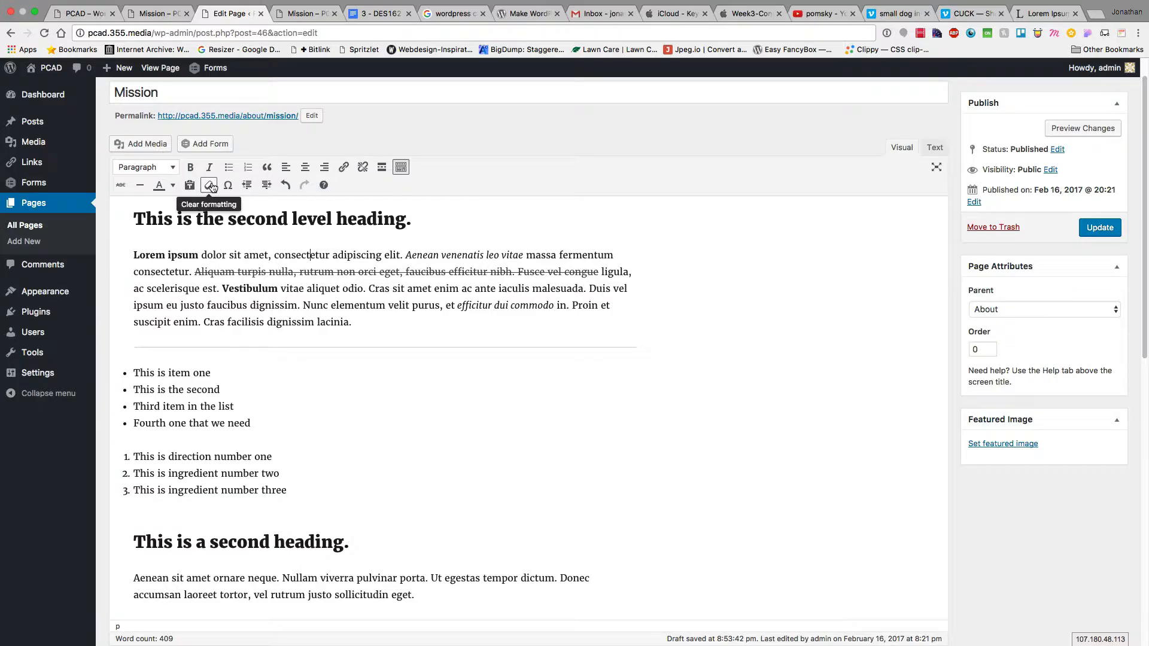
# Clear the formatting of the struck-through text in the first paragraph, from "Aliquam turpis nulla" onwards.
pyautogui.tripleClick(212, 274)
pyautogui.click(211, 274)
pyautogui.moveTo(194, 273); pyautogui.dragTo(607, 263)
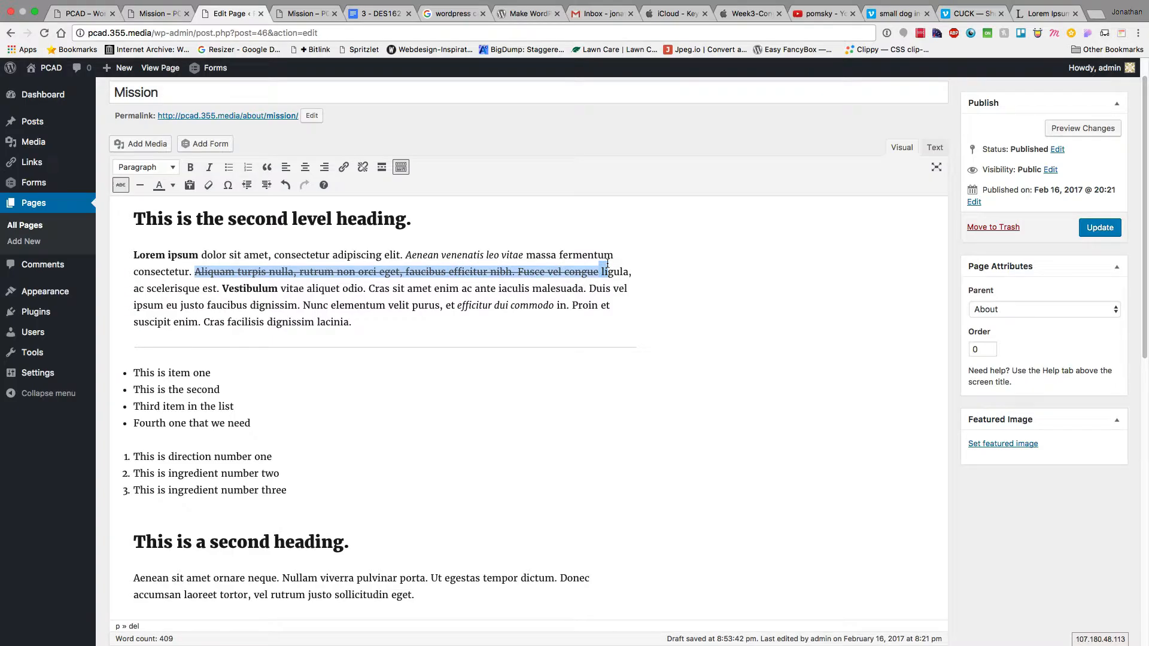
pyautogui.click(208, 185)
pyautogui.click(199, 315)
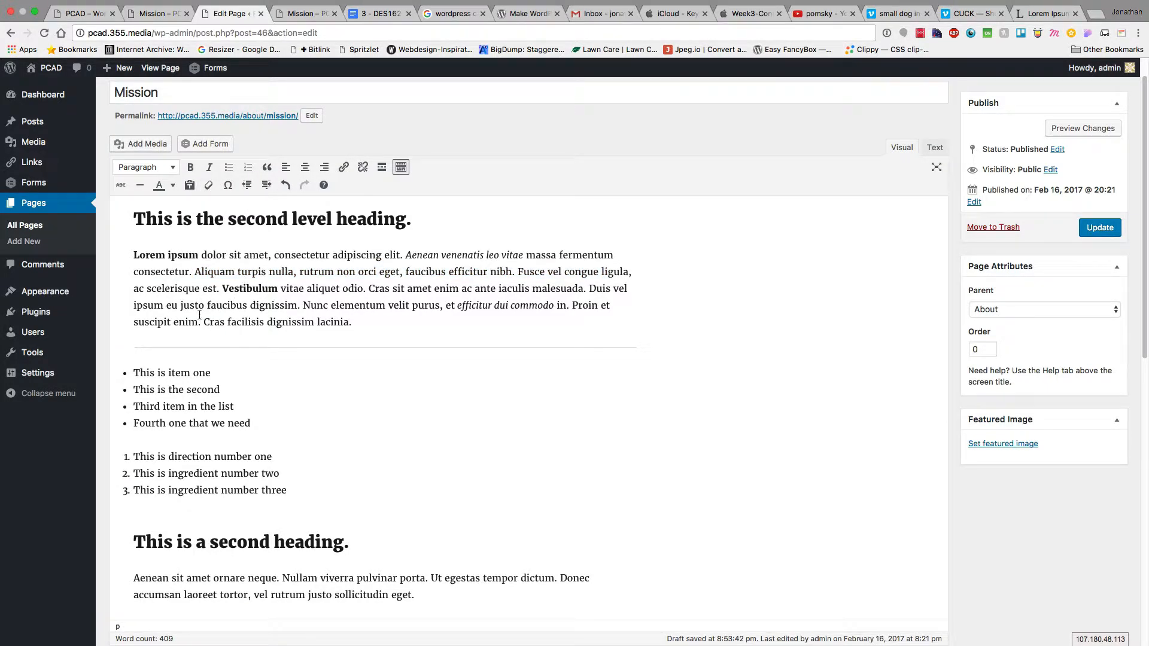
# Look over the symbols offered for insertion in the special character chart and close it without inserting any.
pyautogui.click(227, 185)
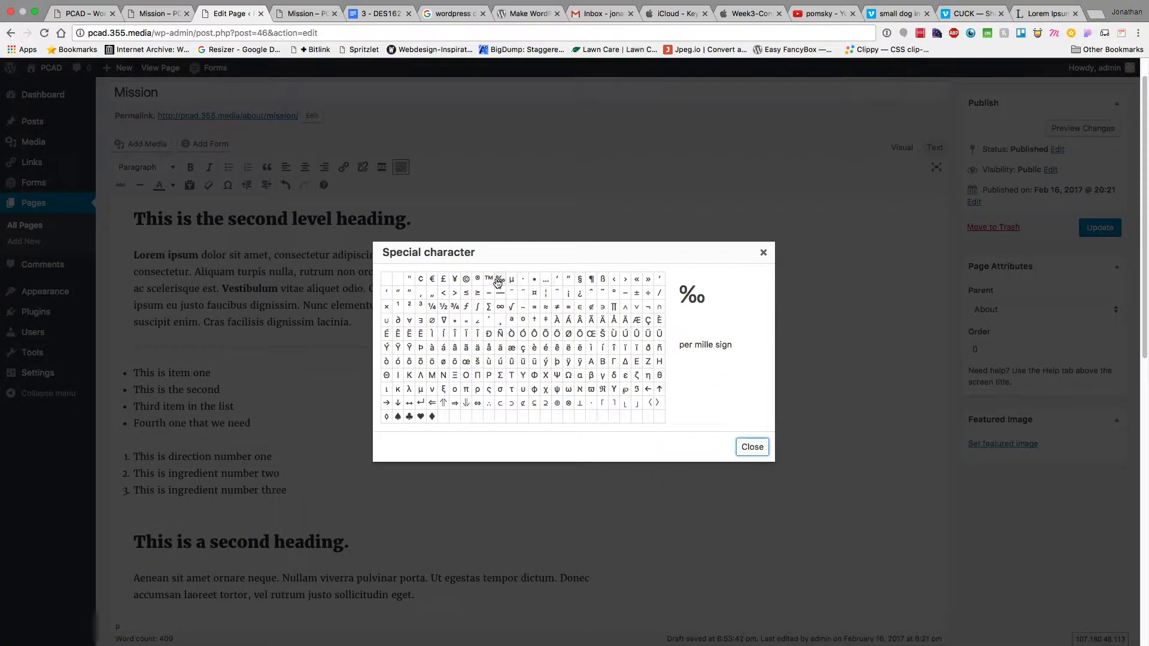
pyautogui.click(763, 252)
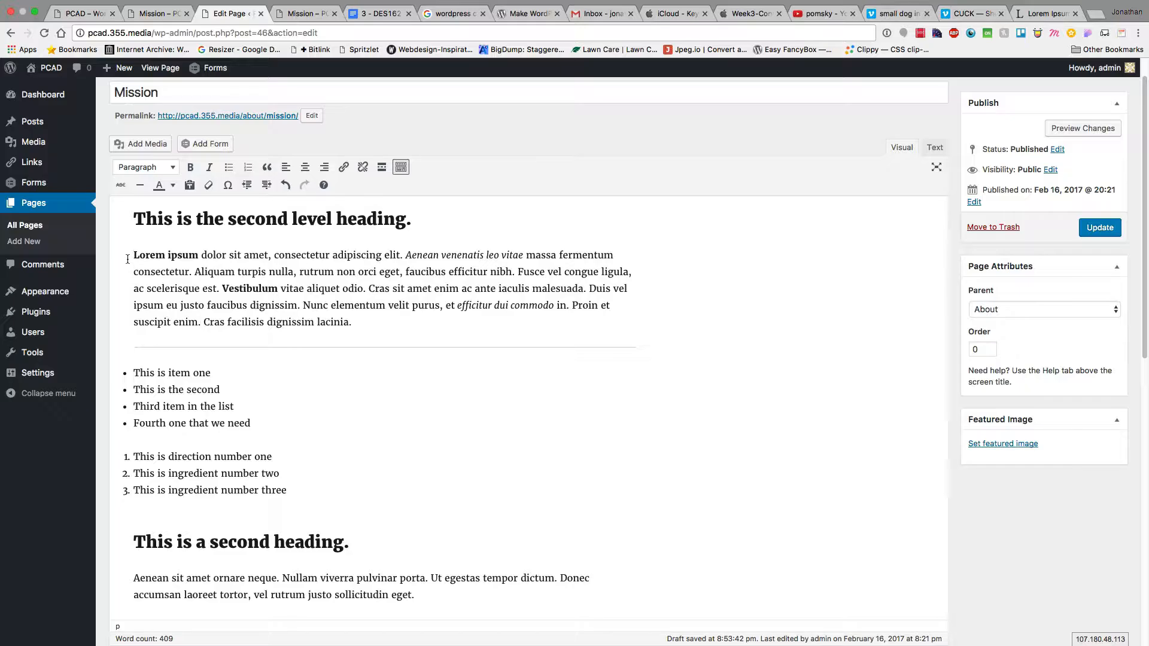
# Indent the whole "Lorem ipsum" paragraph under "This is the second level heading." by one level.
pyautogui.moveTo(128, 259); pyautogui.dragTo(370, 320)
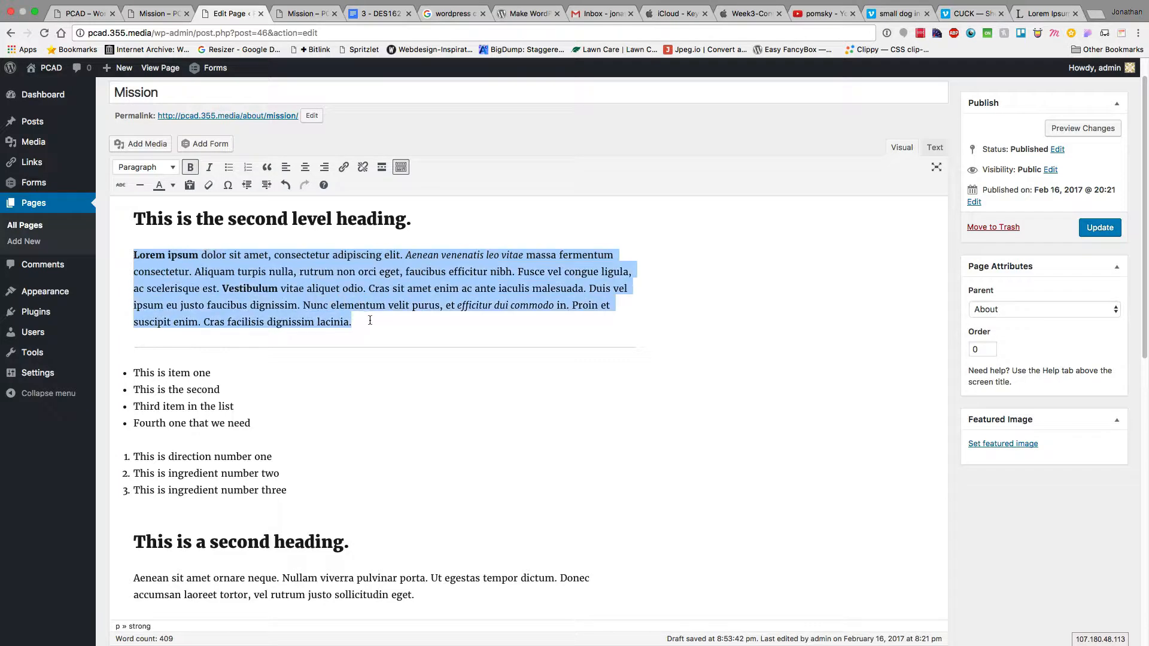
pyautogui.click(267, 185)
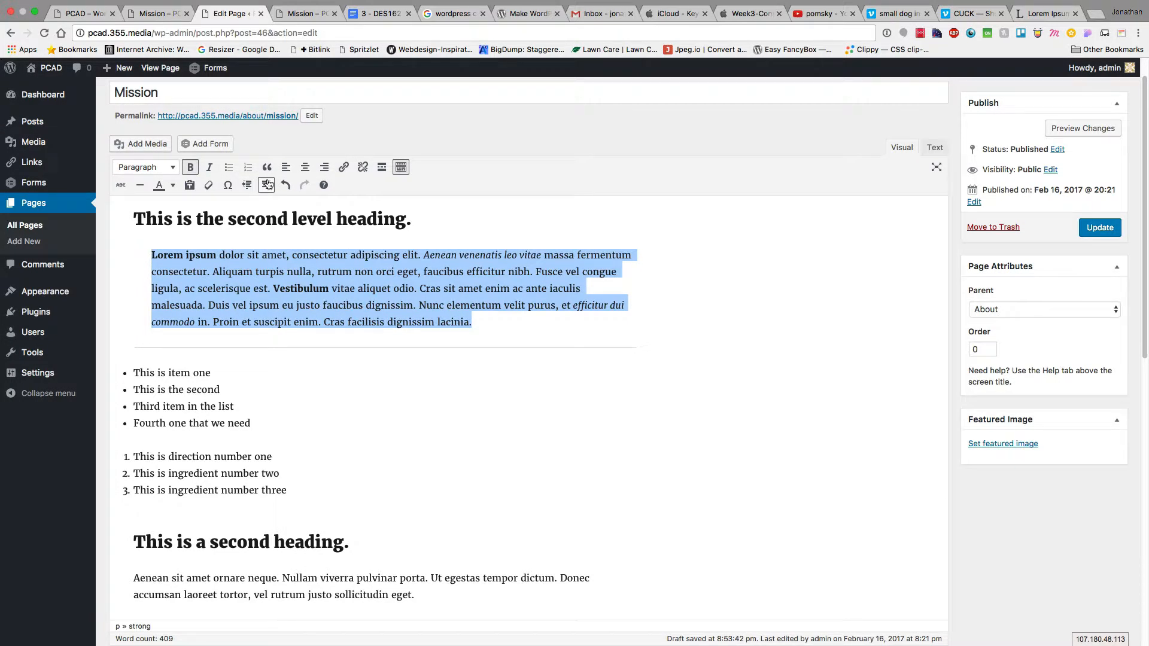
# Preview the Mission page's changes and check the indent, horizontal line, alignments and links down to the last paragraph.
pyautogui.click(1082, 128)
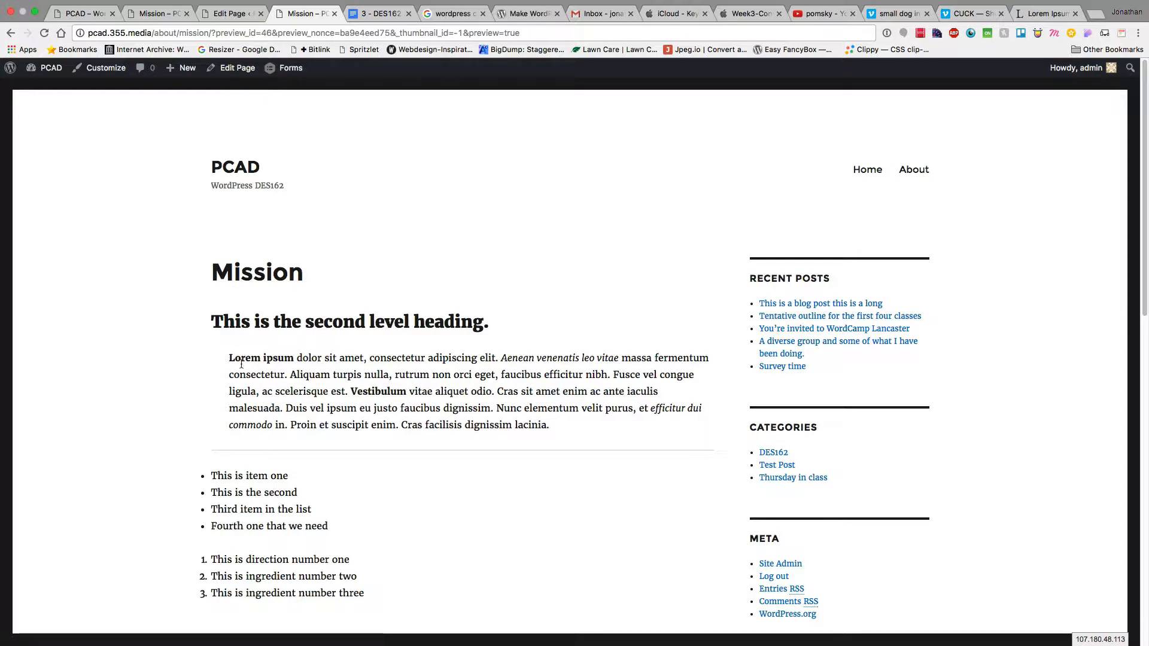
pyautogui.scroll(-2, 226, 443)
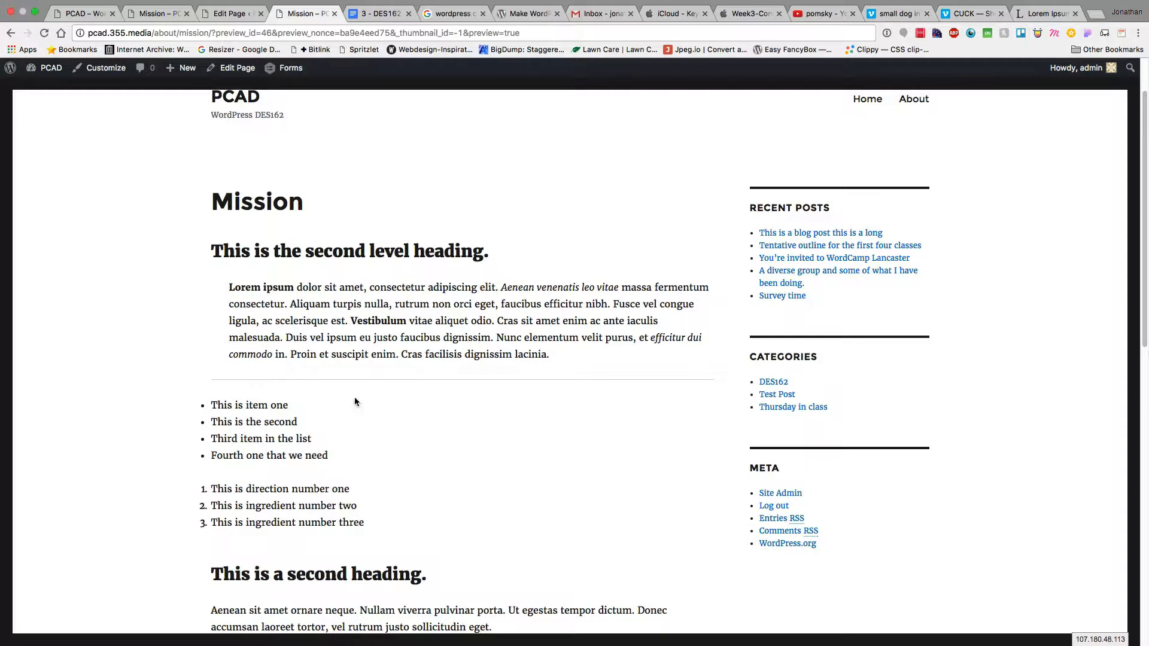
pyautogui.scroll(-10, 332, 378)
pyautogui.scroll(-3, 331, 380)
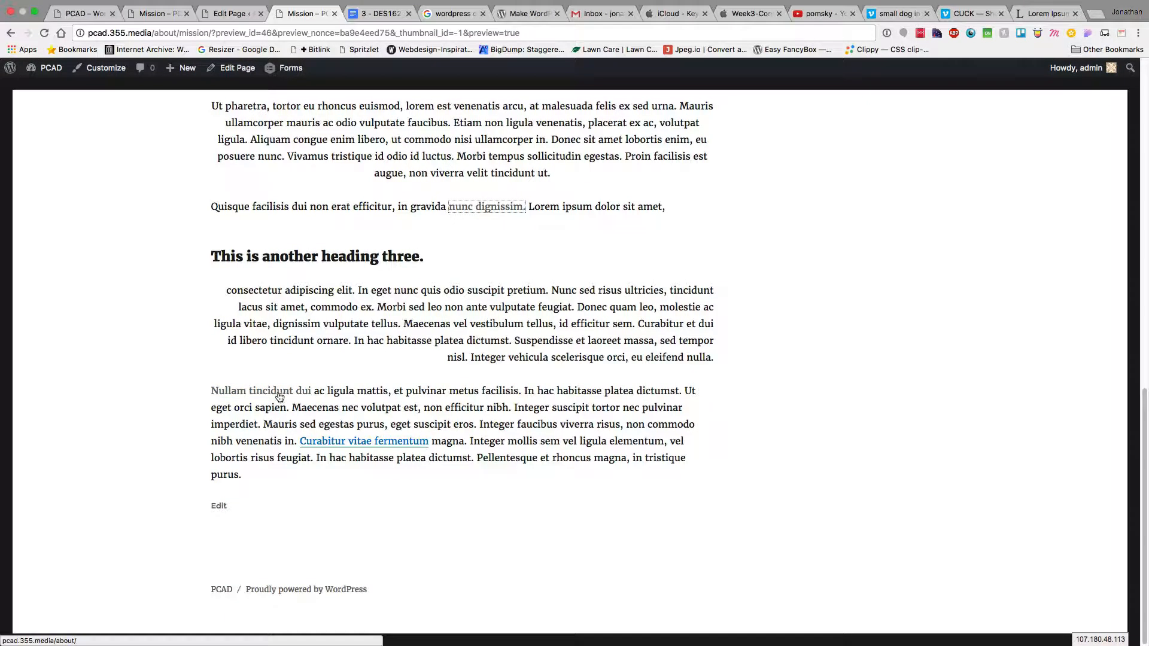
# Follow the "Nullam tincidunt dui" link in the preview to test it, and return to the Mission page editor.
pyautogui.click(279, 393)
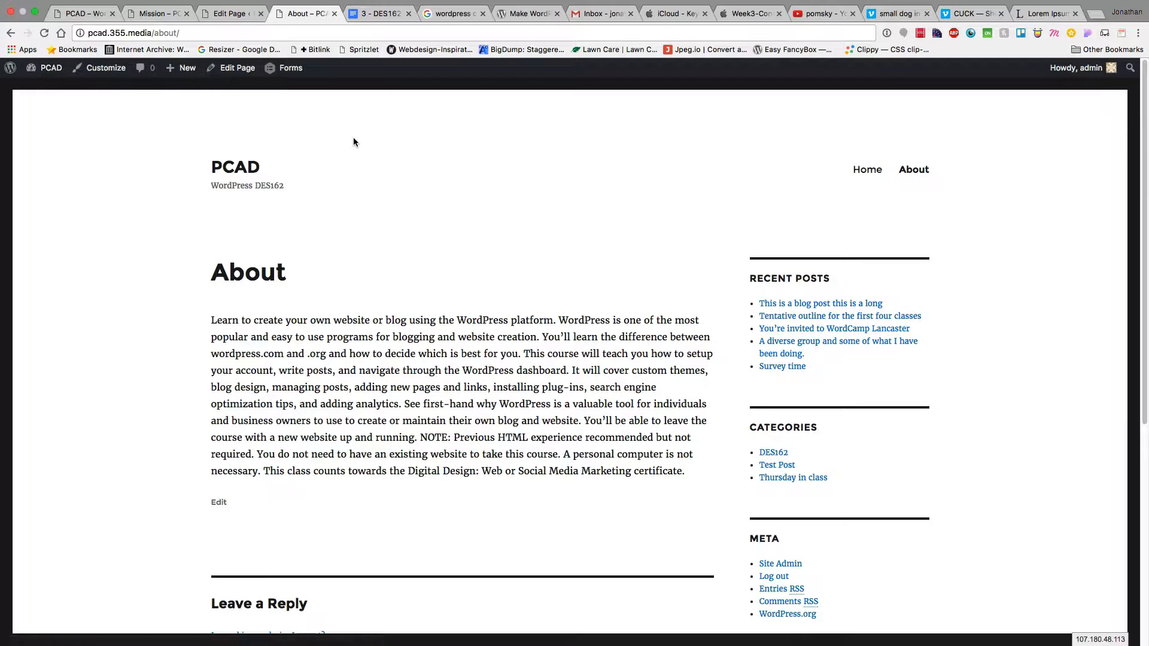
pyautogui.click(333, 13)
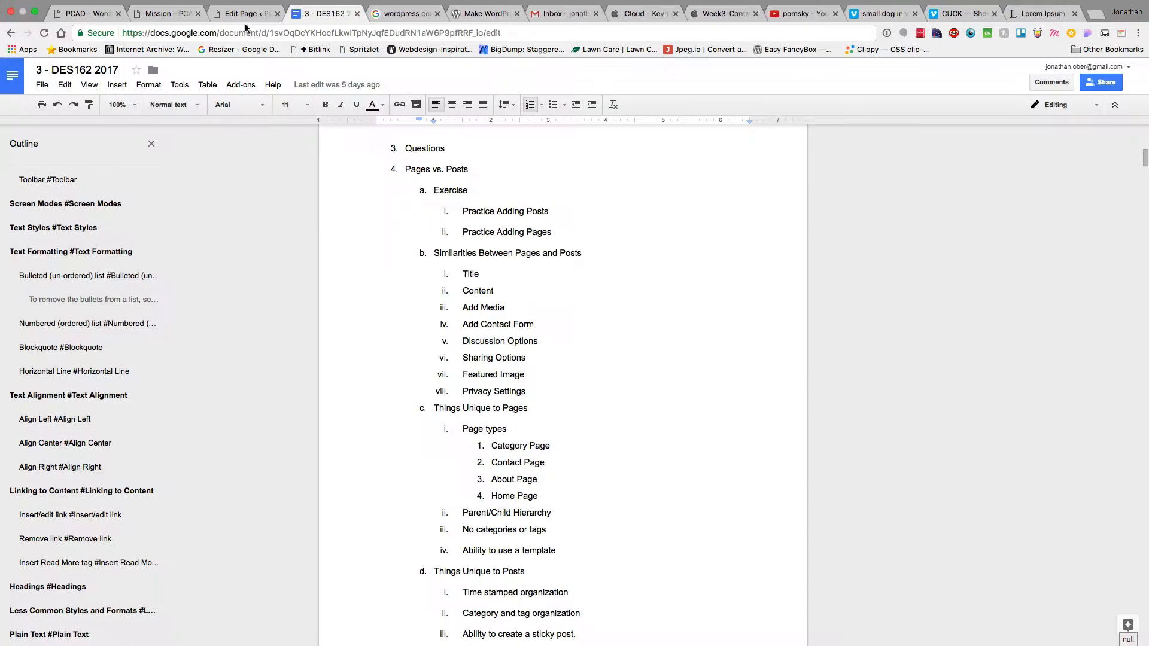
pyautogui.click(232, 18)
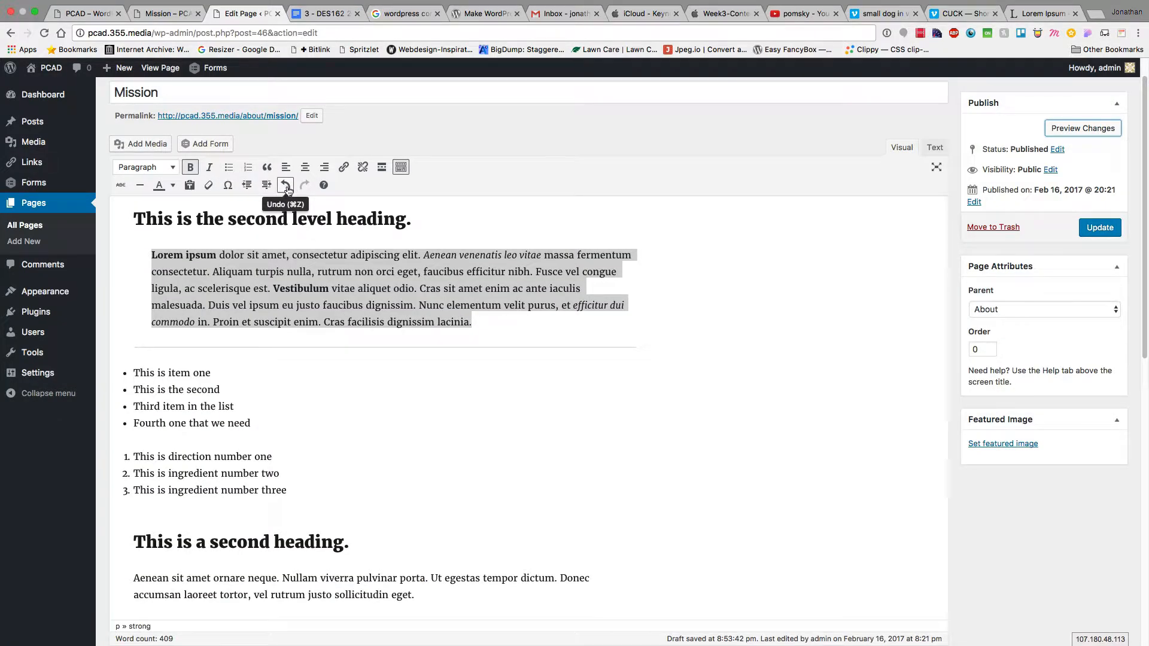
# Look through the editor's keyboard shortcuts reference down to the focus shortcuts and close it.
pyautogui.click(325, 186)
pyautogui.scroll(-2, 577, 330)
pyautogui.scroll(-12, 577, 329)
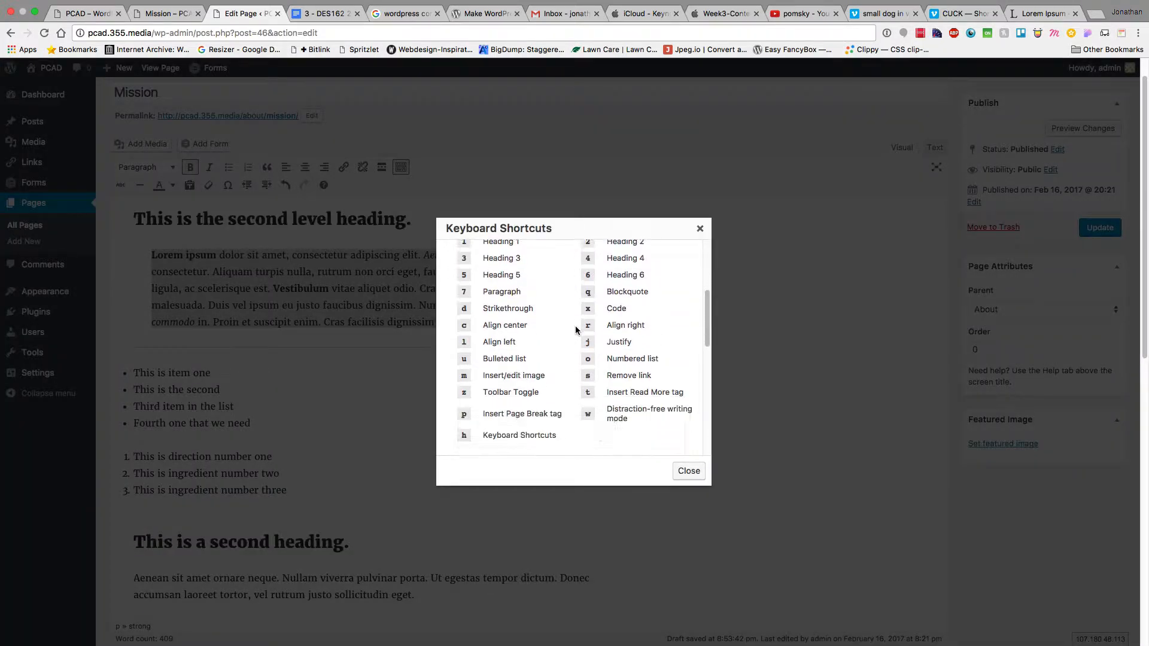
pyautogui.scroll(-1, 575, 329)
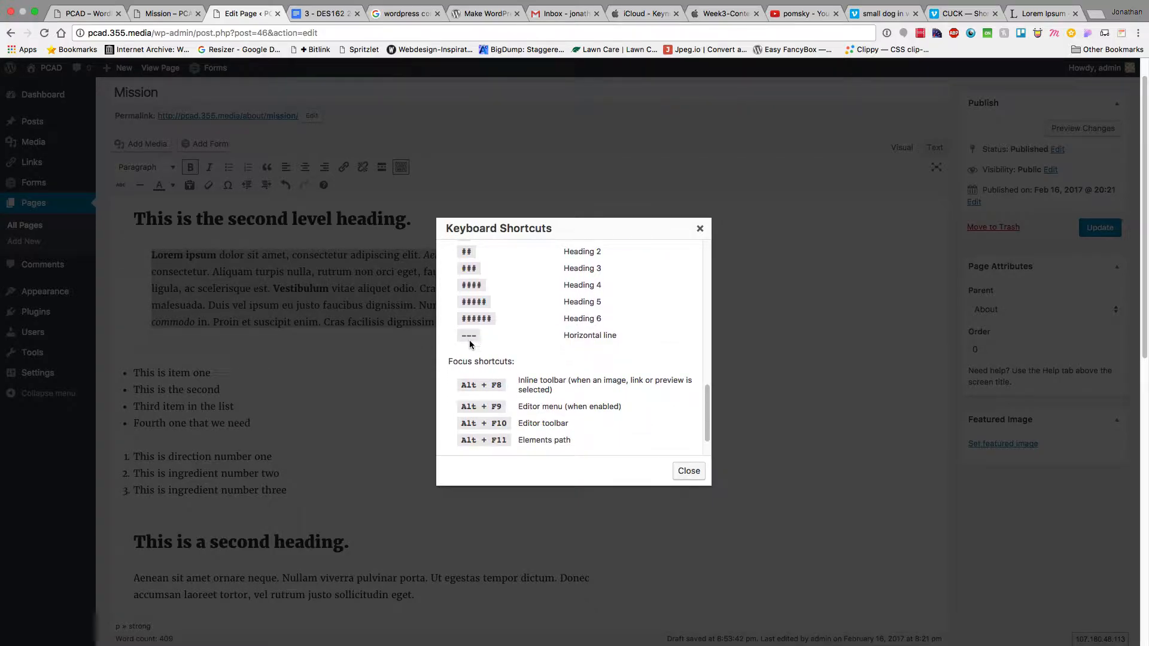
pyautogui.scroll(-3, 531, 421)
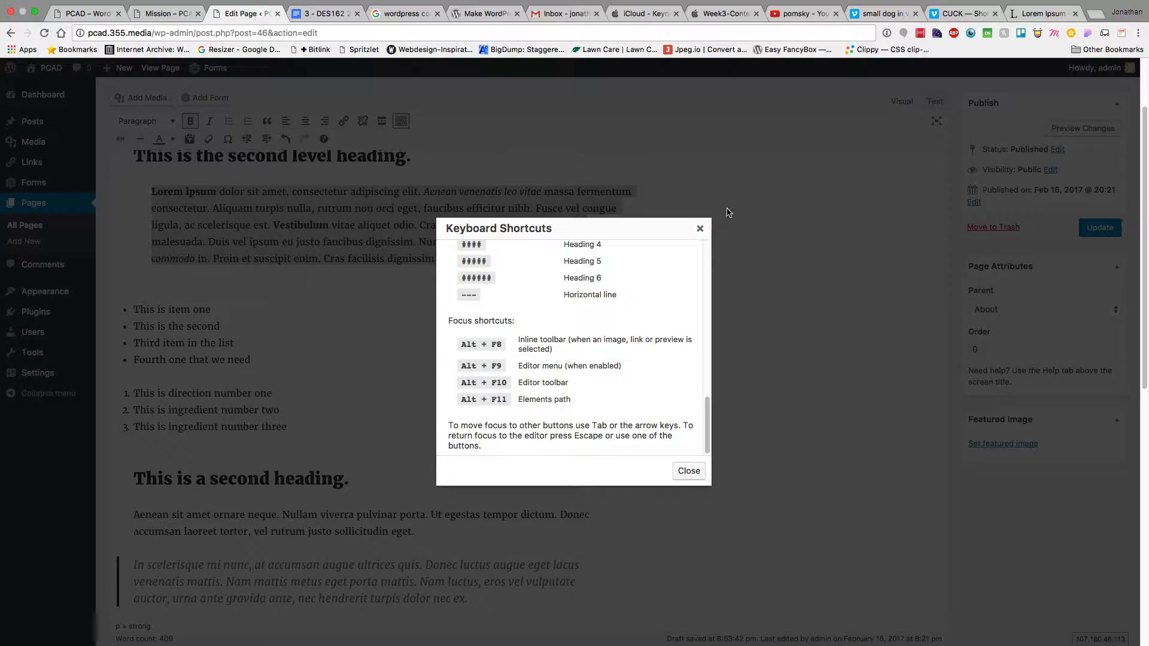
pyautogui.click(699, 230)
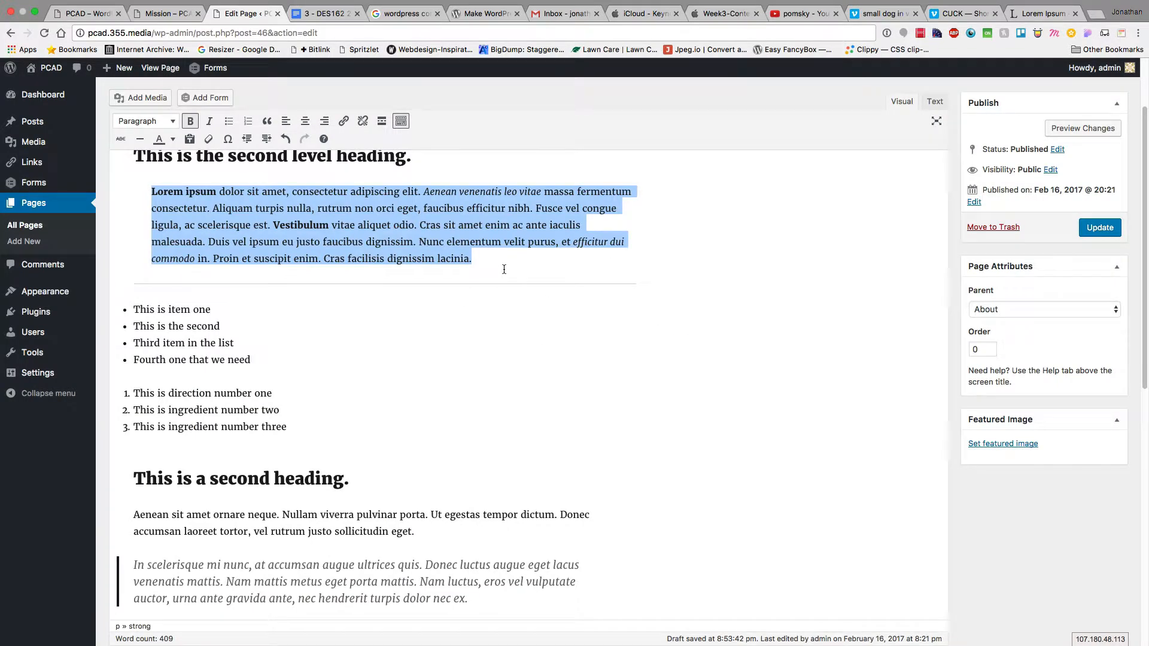
# Deselect the indented paragraph and update the Mission page with the formatting changes.
pyautogui.click(504, 269)
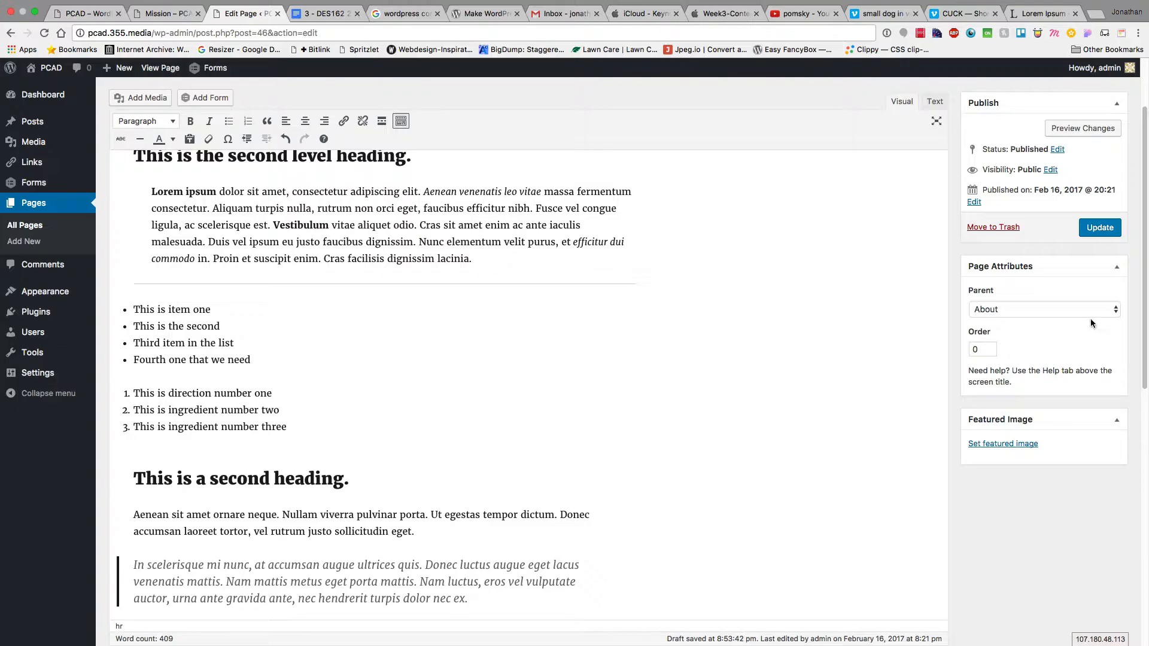
pyautogui.click(1097, 231)
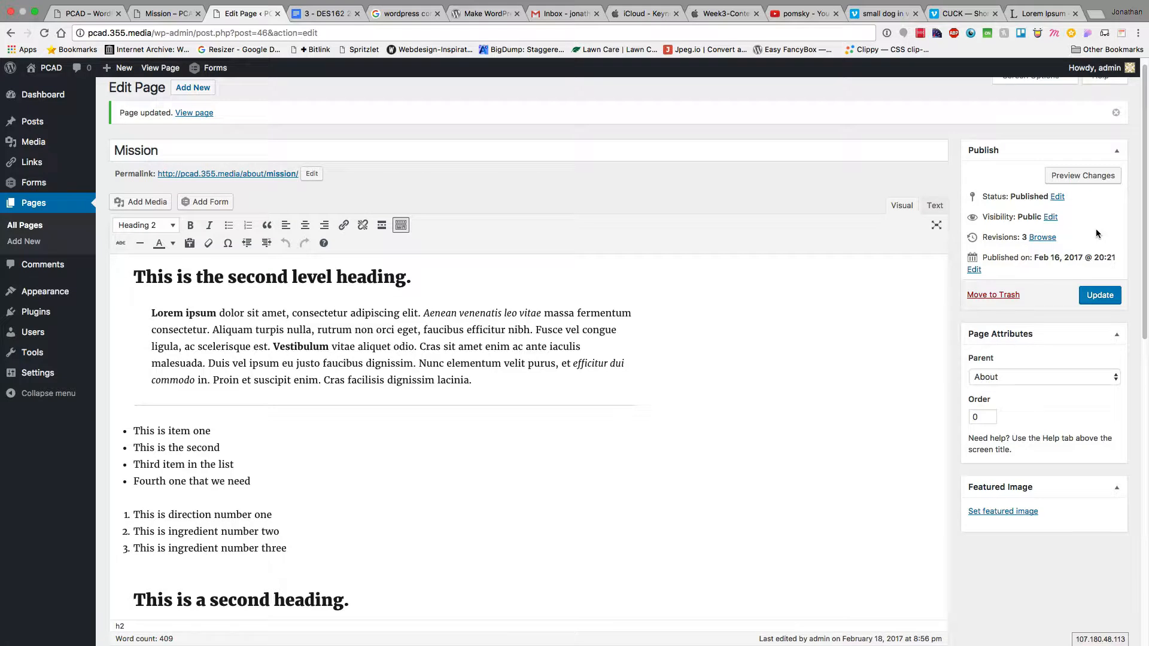
# Switch to the DES162 2017 course document and skim its editor notes down to the sections on adding media and video.
pyautogui.click(322, 11)
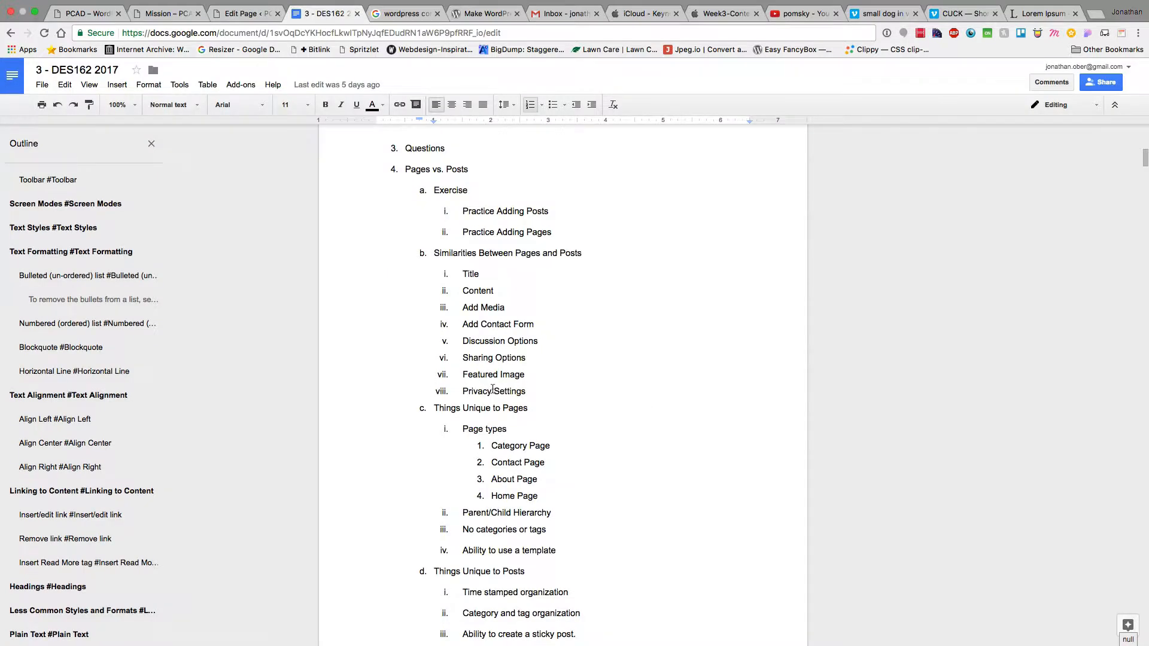
pyautogui.scroll(-20, 493, 389)
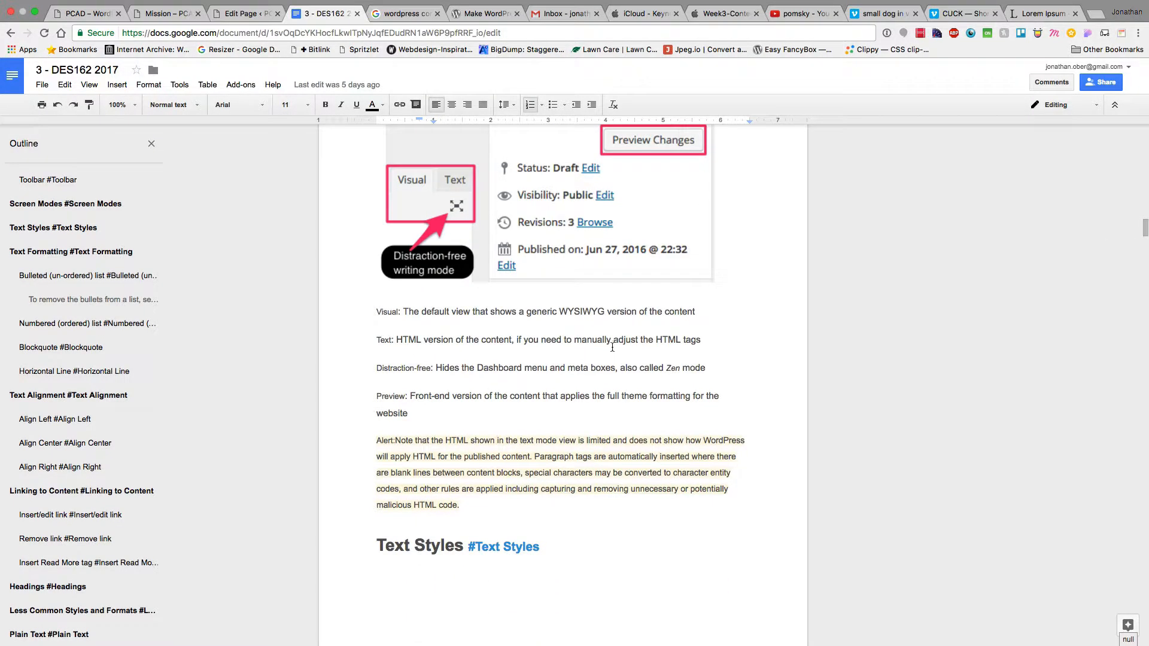
pyautogui.scroll(-6, 612, 347)
pyautogui.scroll(-20, 612, 347)
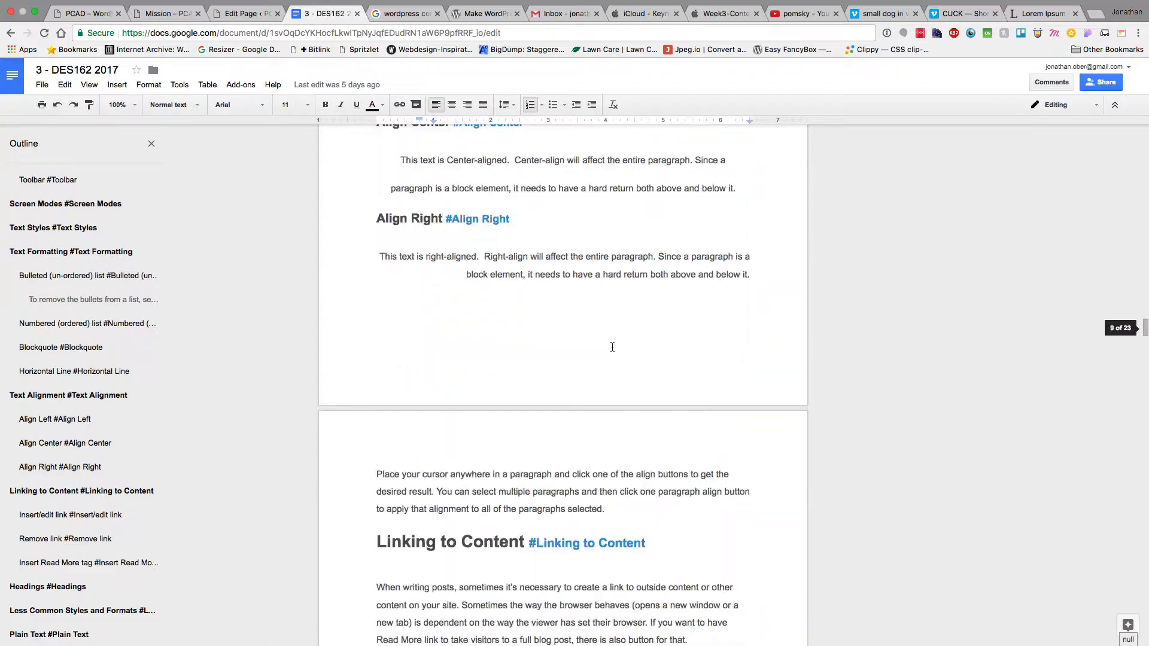
pyautogui.scroll(-20, 612, 347)
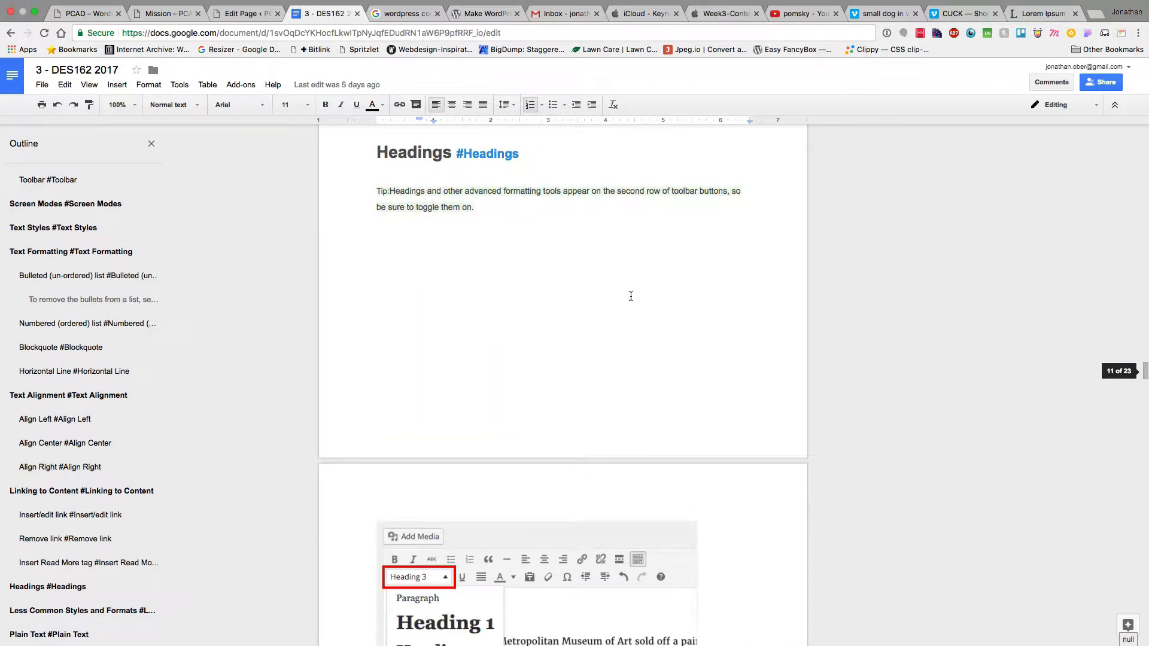
pyautogui.scroll(-20, 630, 297)
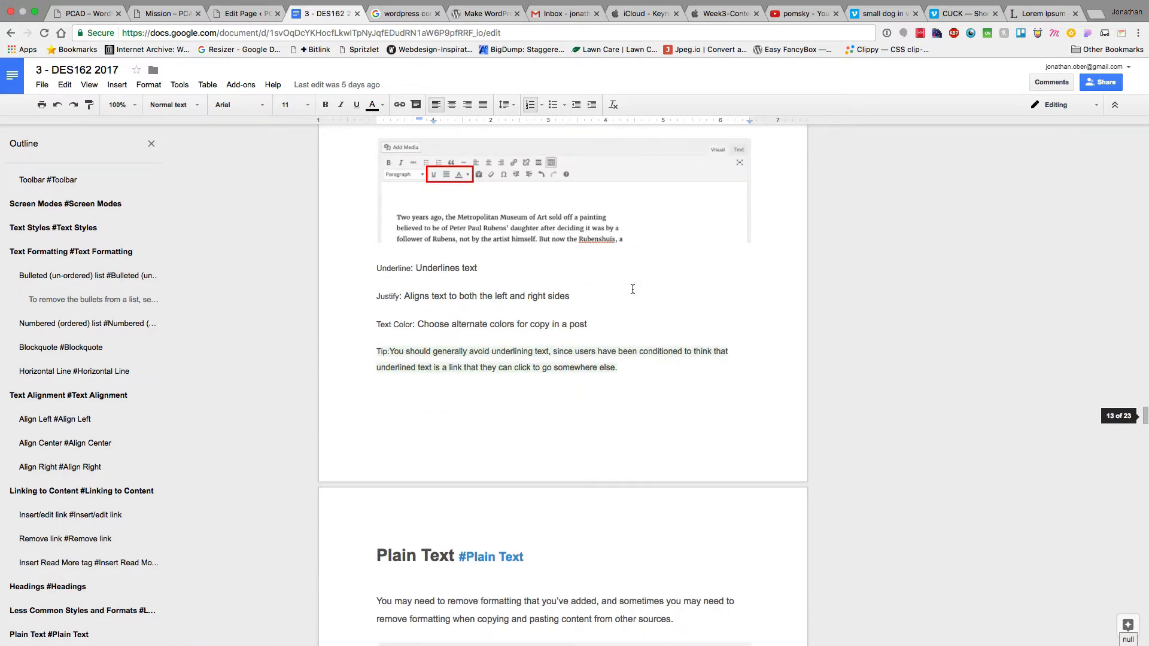
pyautogui.scroll(-20, 633, 289)
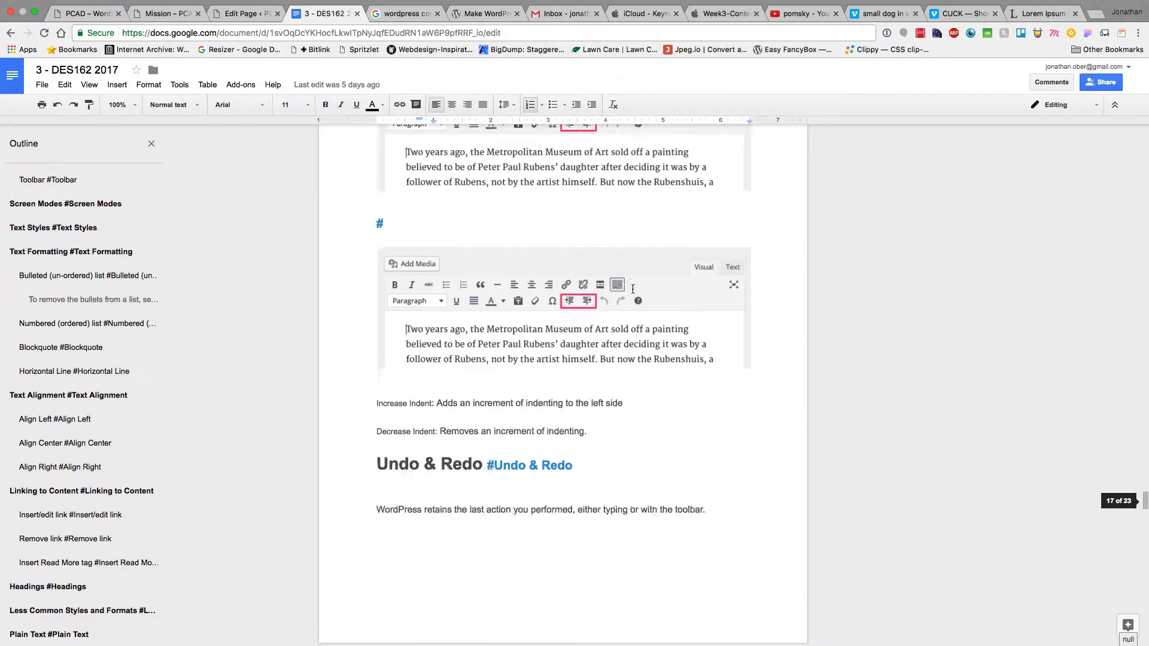
pyautogui.scroll(-20, 633, 289)
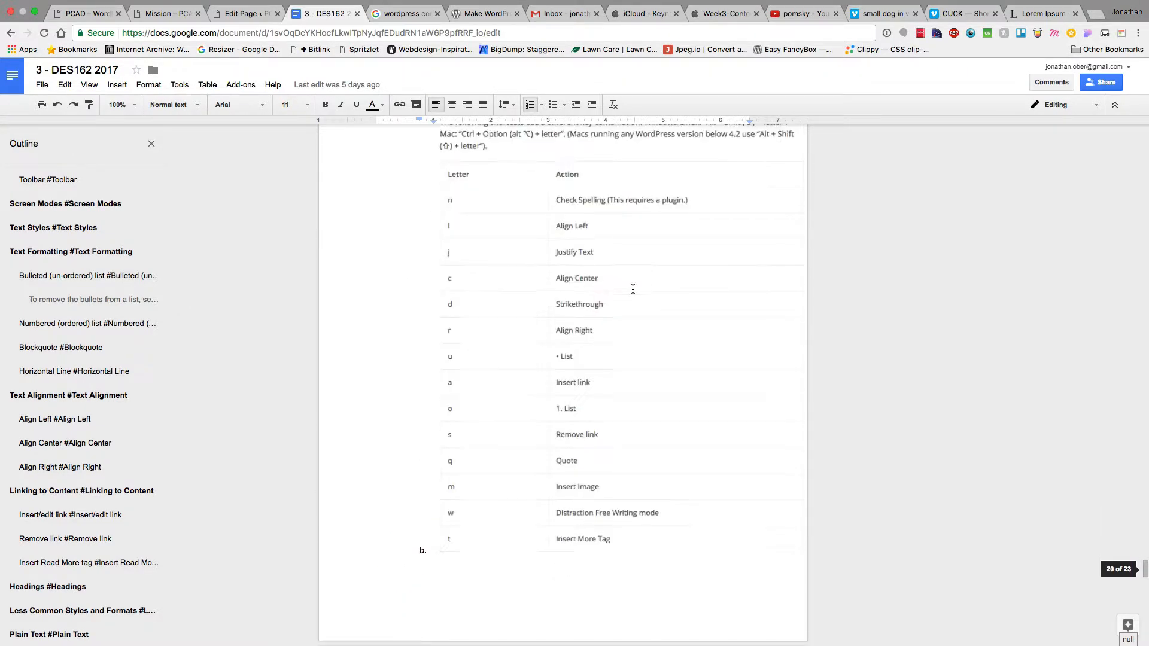
pyautogui.scroll(-20, 632, 289)
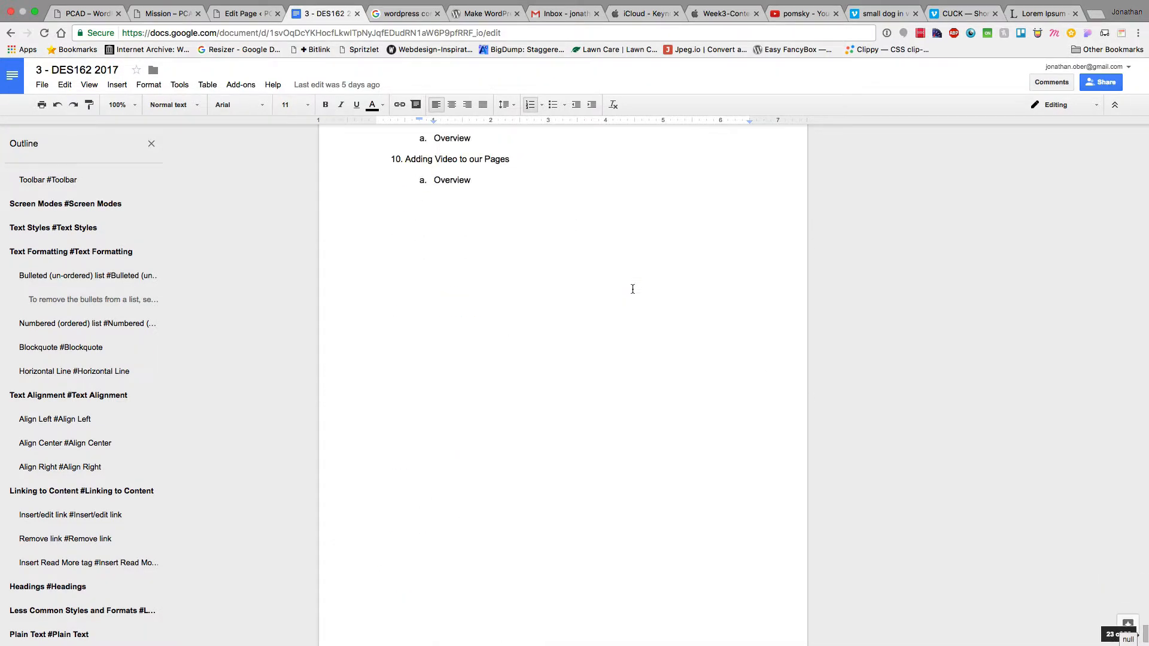
pyautogui.scroll(8, 632, 289)
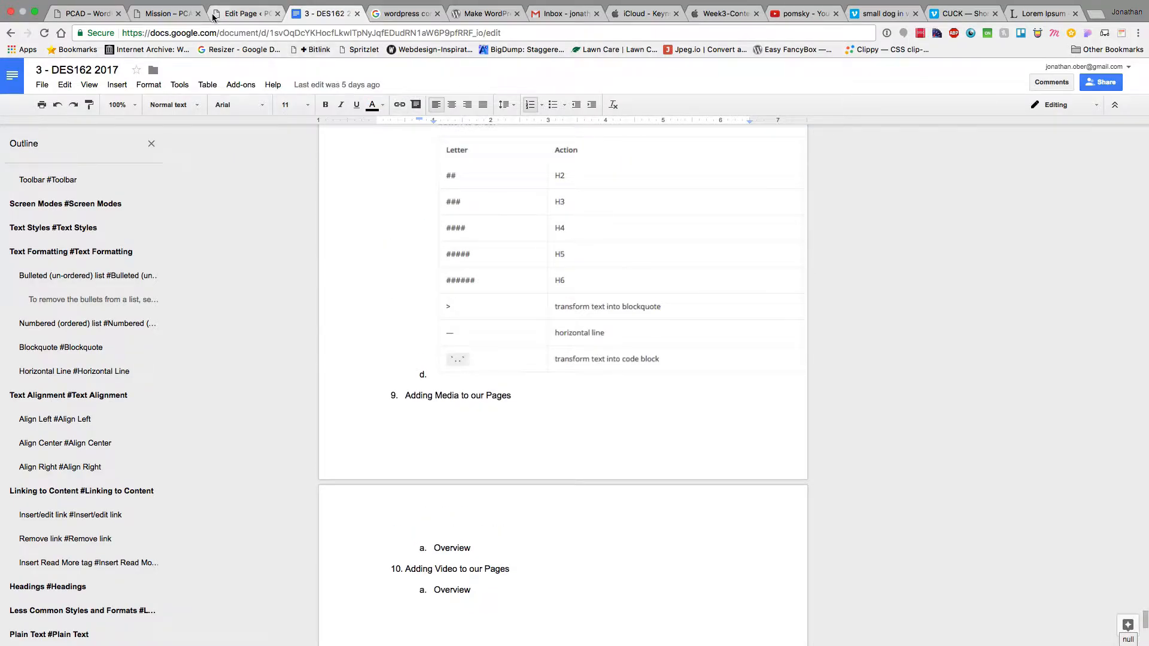
# Reload the live Mission page in its own browser tab and return to the Mission page editor.
pyautogui.click(168, 14)
pyautogui.click(221, 16)
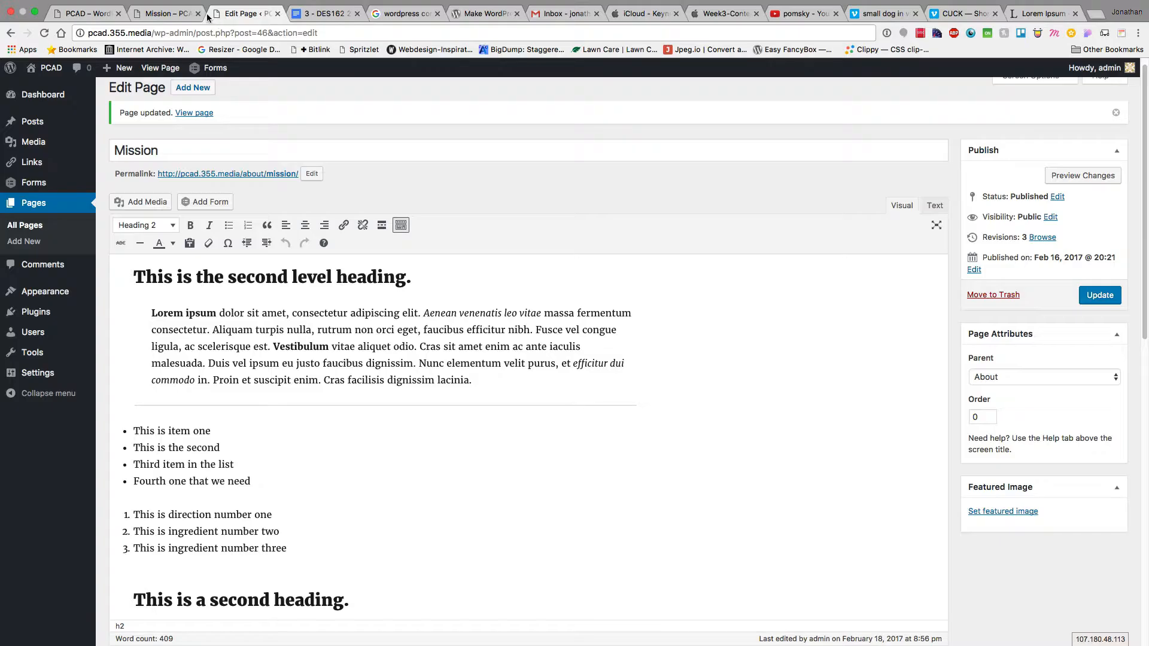
pyautogui.click(208, 18)
pyautogui.press('super+r')
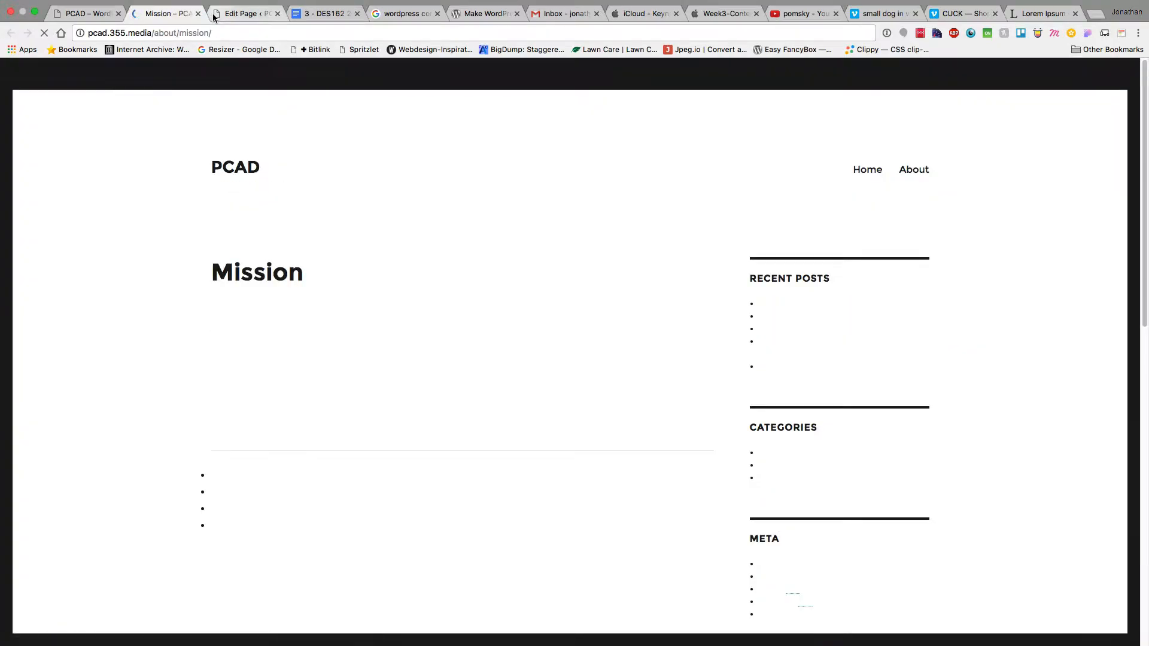
pyautogui.click(214, 16)
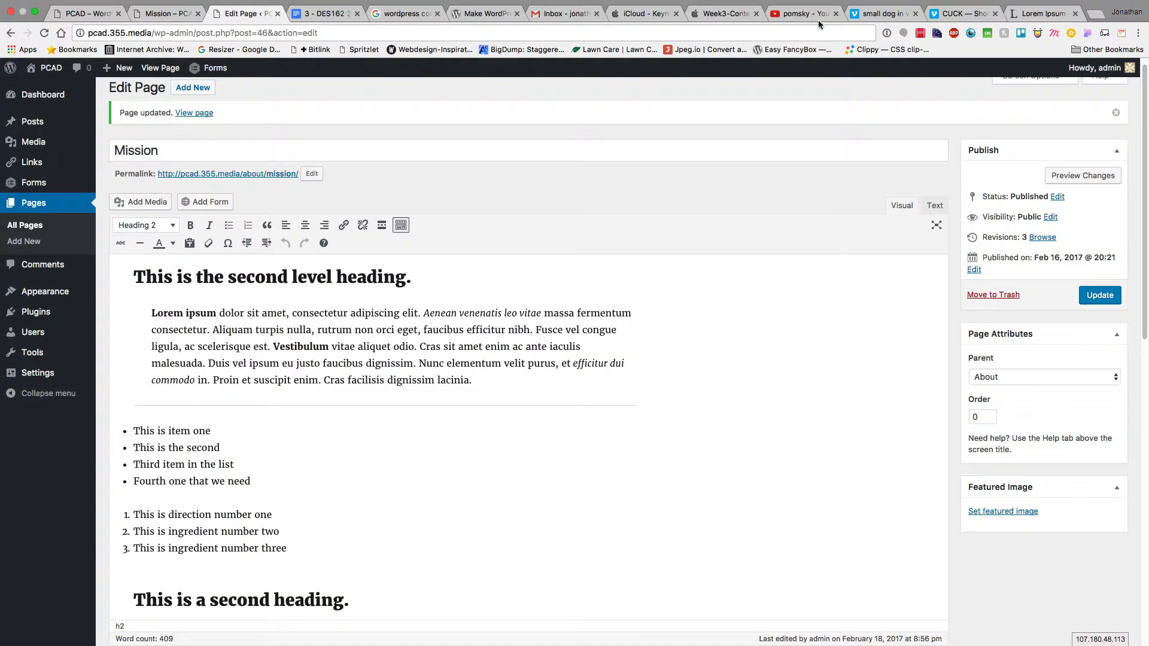
# Switch to the YouTube "pomsky" results, open the video "The Most Cute Pomsky Puppies Ever Seen" and pause it.
pyautogui.click(796, 14)
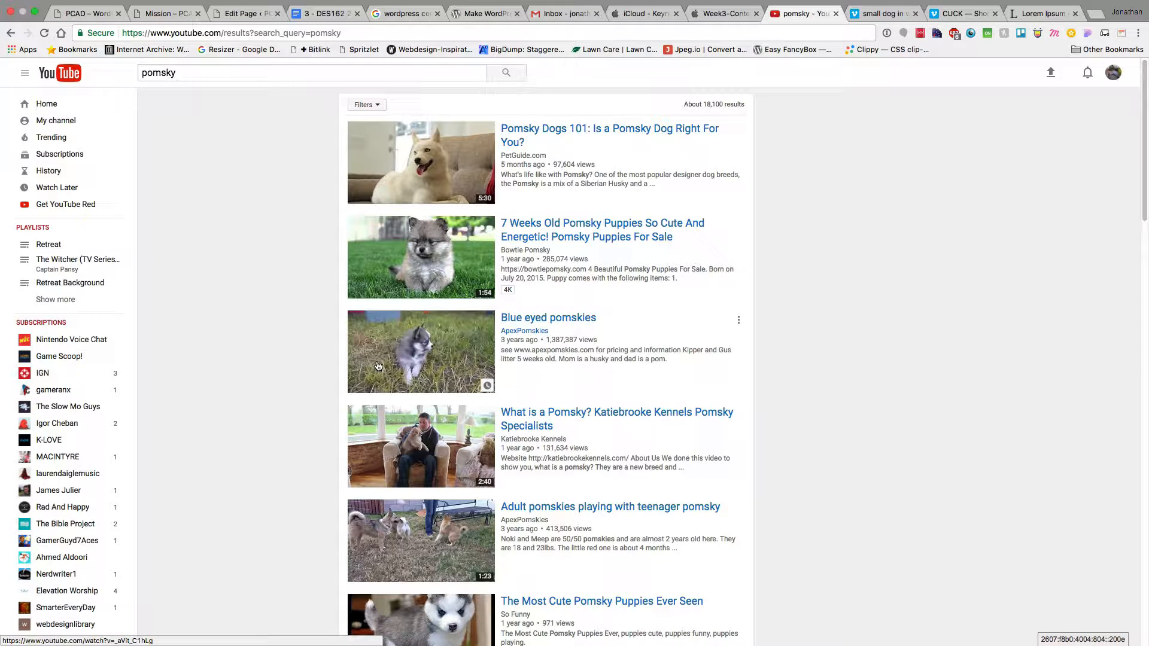
pyautogui.scroll(-5, 377, 366)
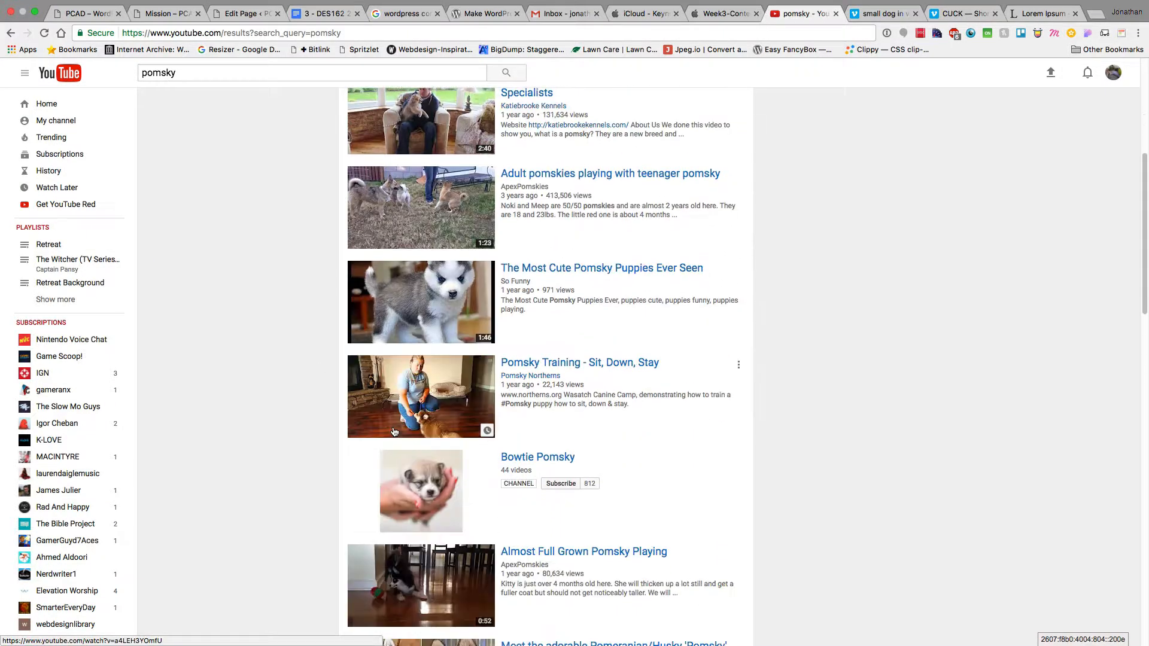
pyautogui.click(422, 302)
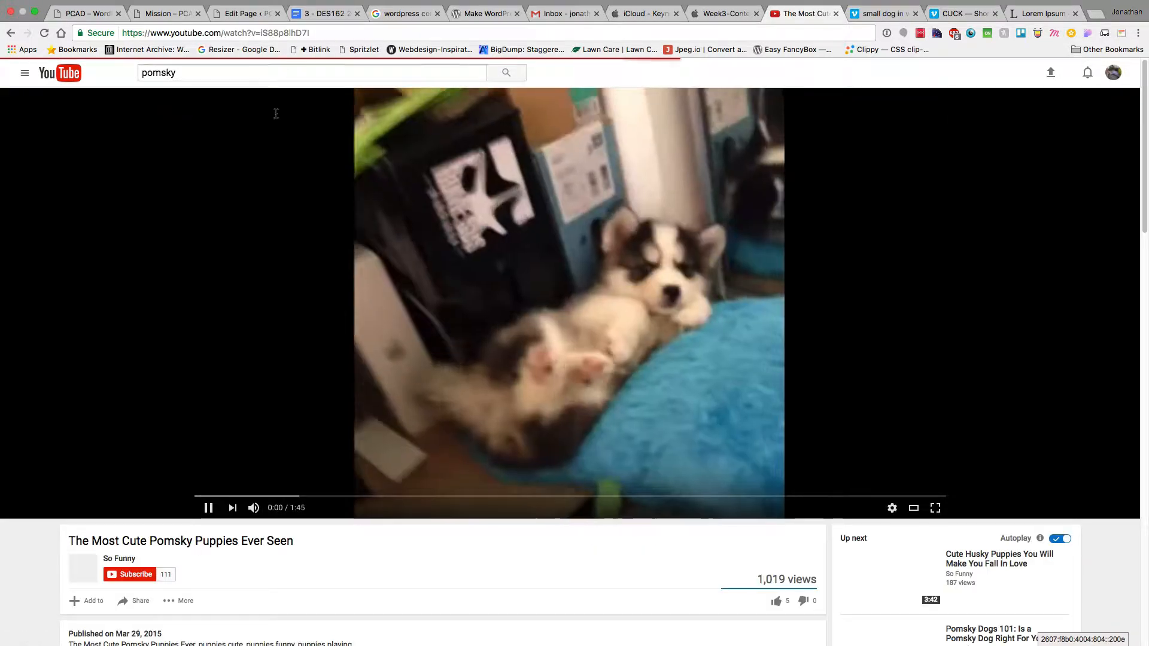
pyautogui.click(209, 508)
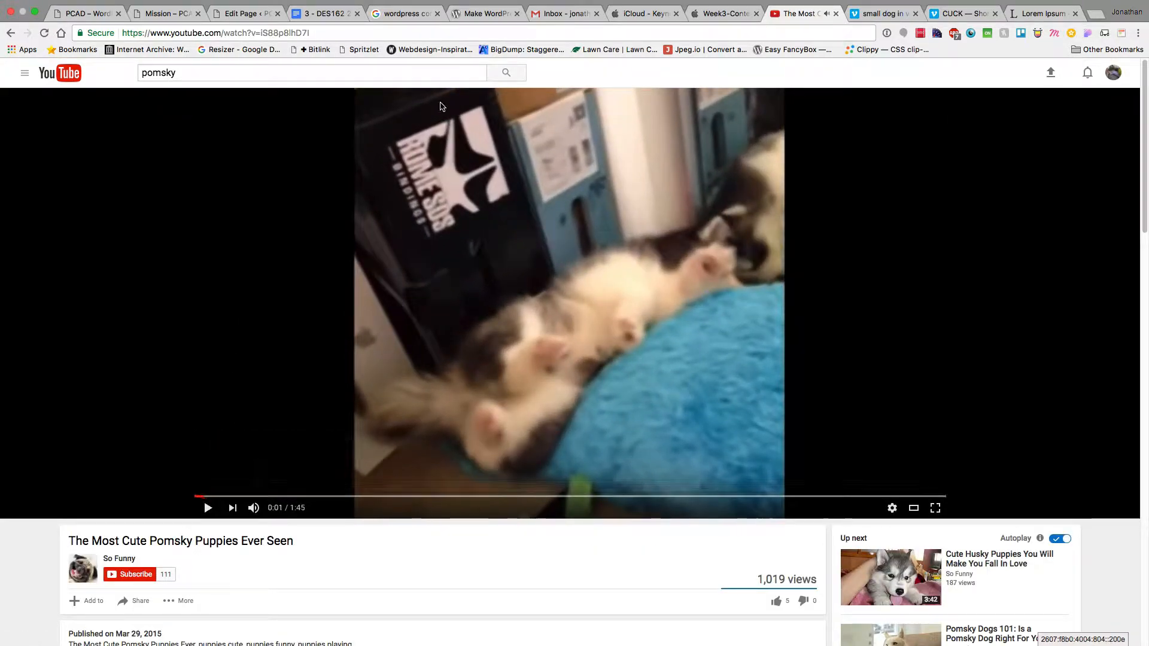
# Show the sharing options of the pomsky video and copy its short share link.
pyautogui.scroll(-5, 397, 393)
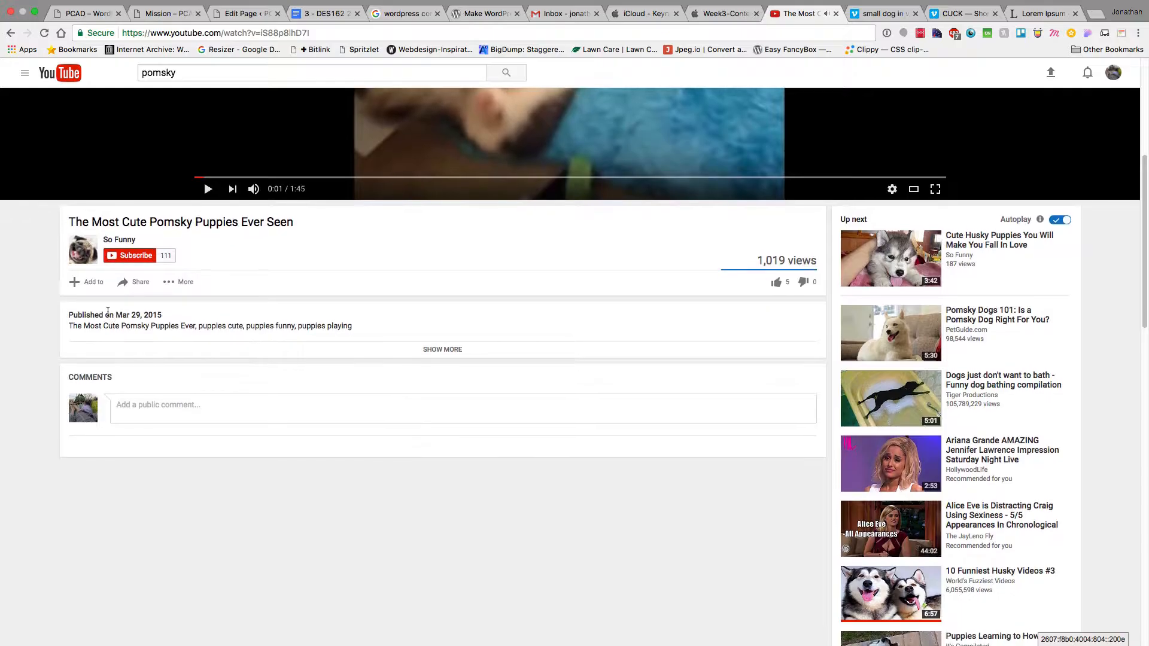
pyautogui.click(127, 275)
pyautogui.click(146, 357)
pyautogui.press('super+c')
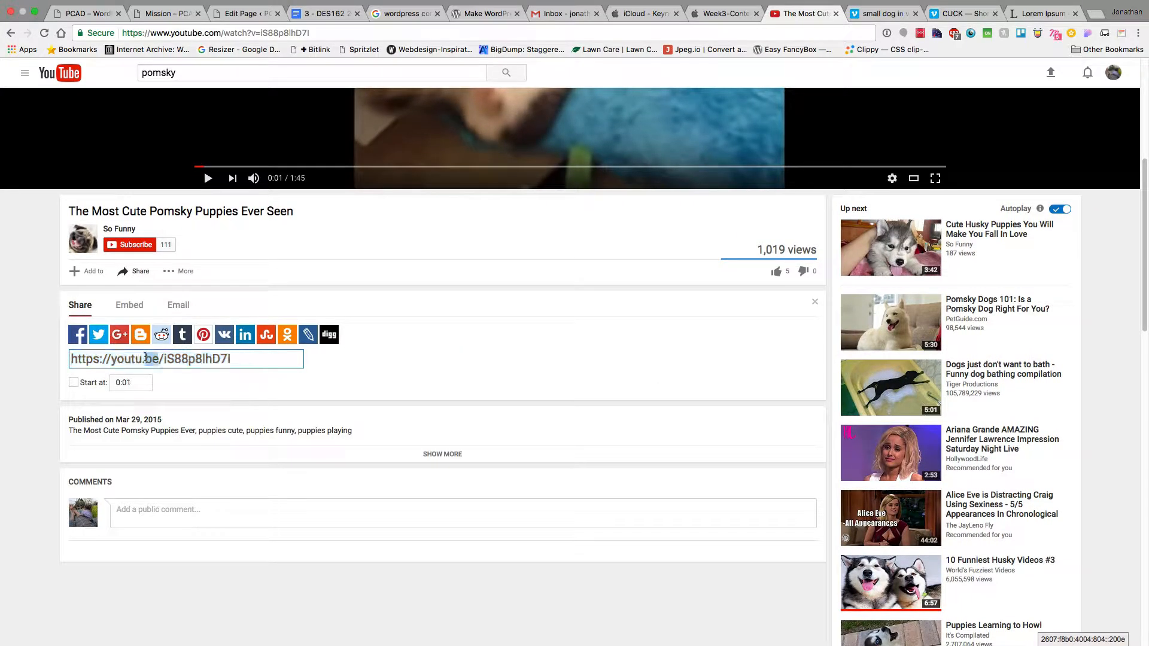
# Embed the copied YouTube video between the second level heading and the "Lorem ipsum" paragraph of the Mission page, and update the page.
pyautogui.click(233, 14)
pyautogui.click(157, 307)
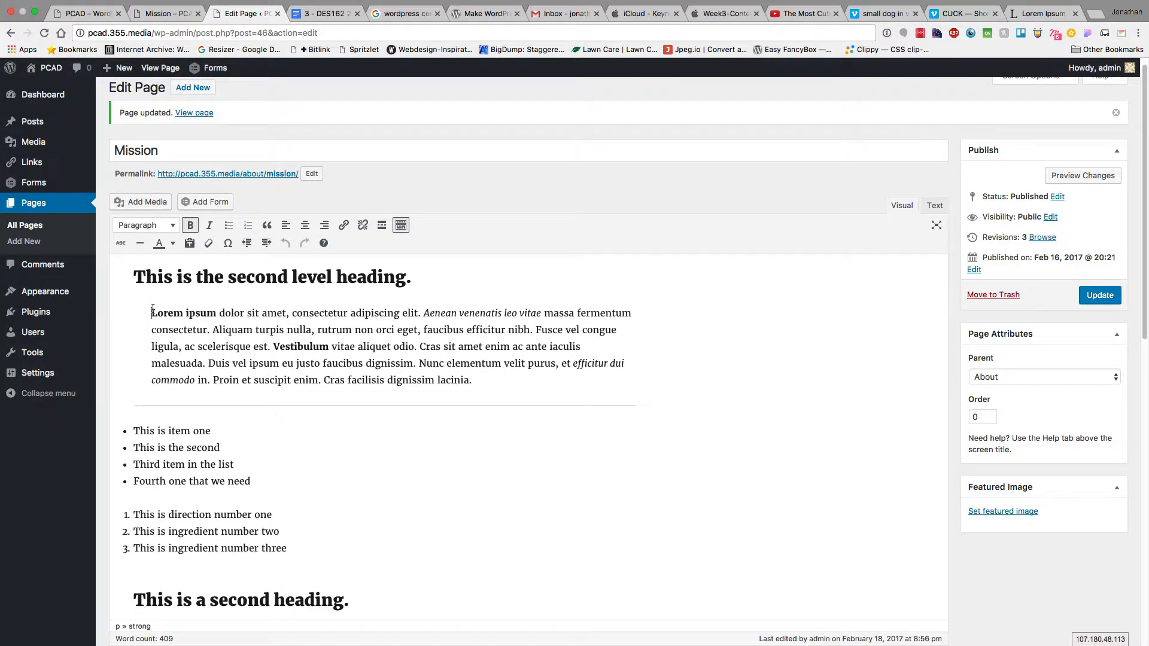
pyautogui.press('Up')
pyautogui.press('super+v')
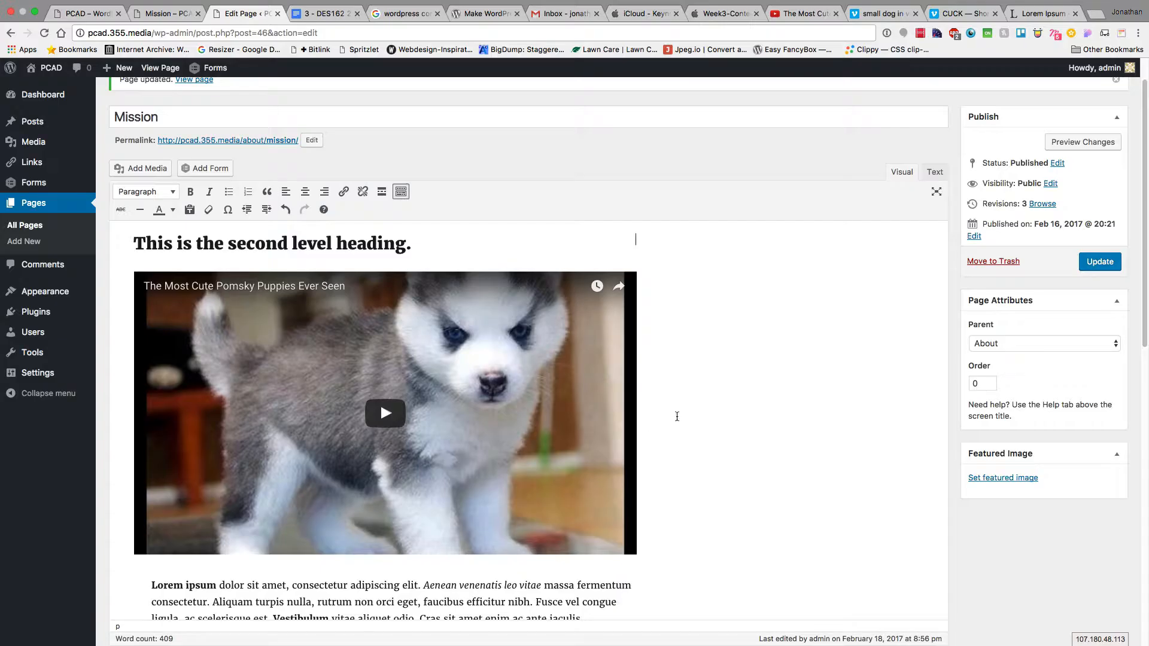
pyautogui.click(1104, 272)
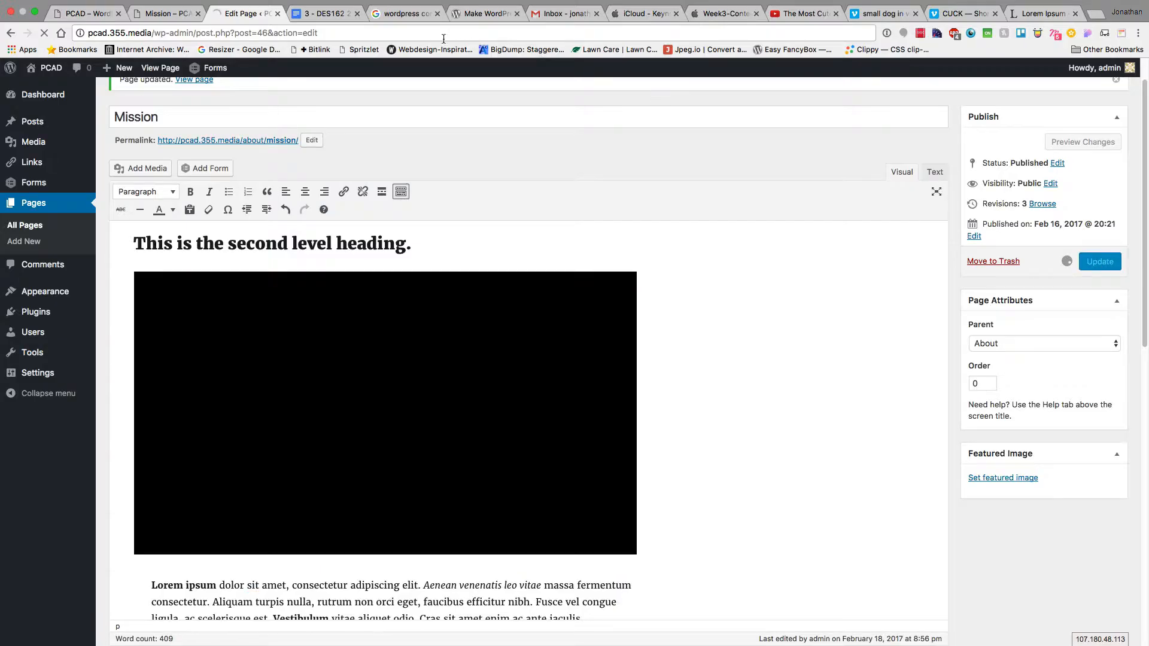
# Reload the live Mission page and check the embedded pomsky video above the indented paragraph.
pyautogui.click(171, 13)
pyautogui.press('super+r')
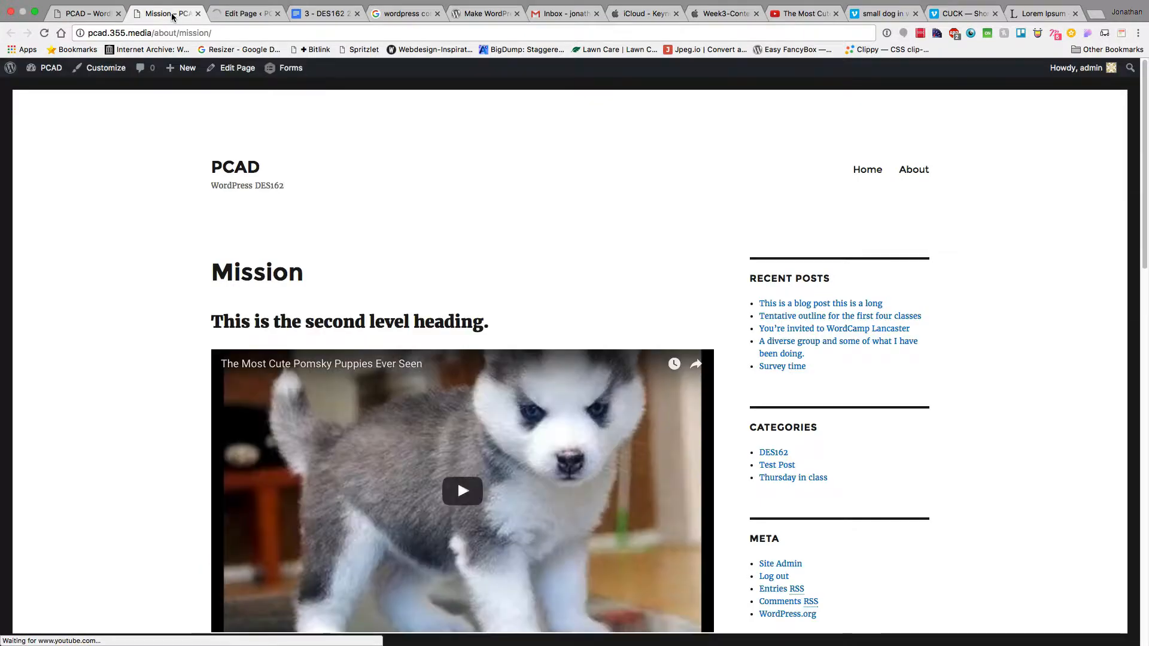
pyautogui.scroll(-3, 409, 270)
pyautogui.scroll(-2, 409, 271)
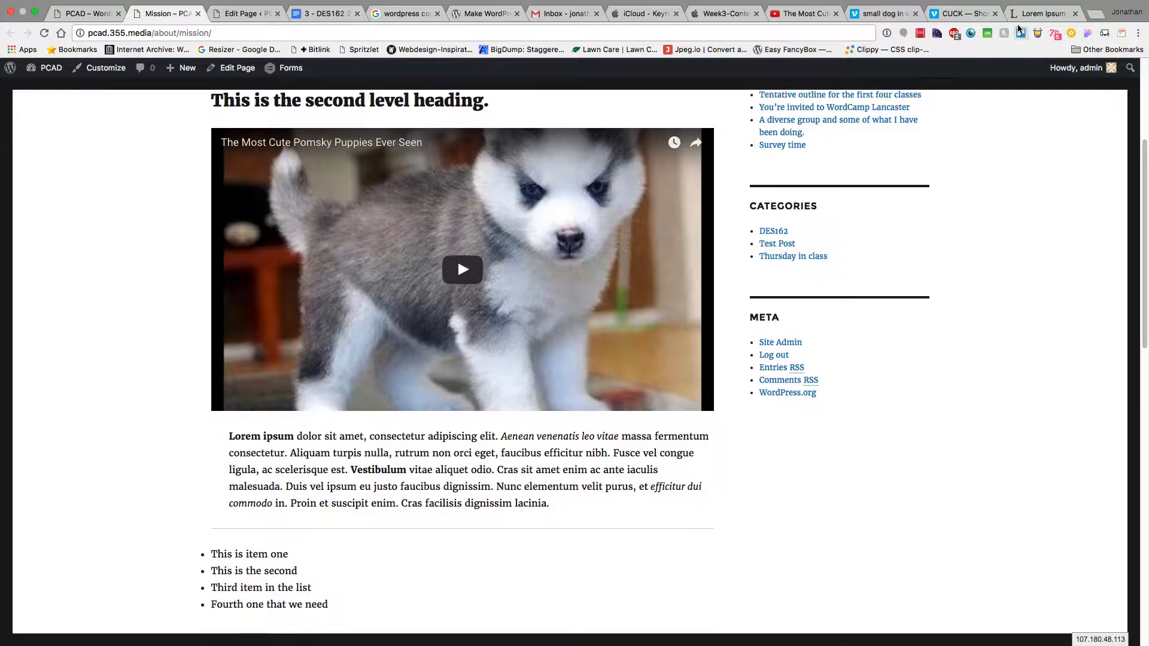
# Switch to the Vimeo "small dog" results, open the video "Small Dog/ BIG WORLD II" and copy its page address.
pyautogui.click(886, 15)
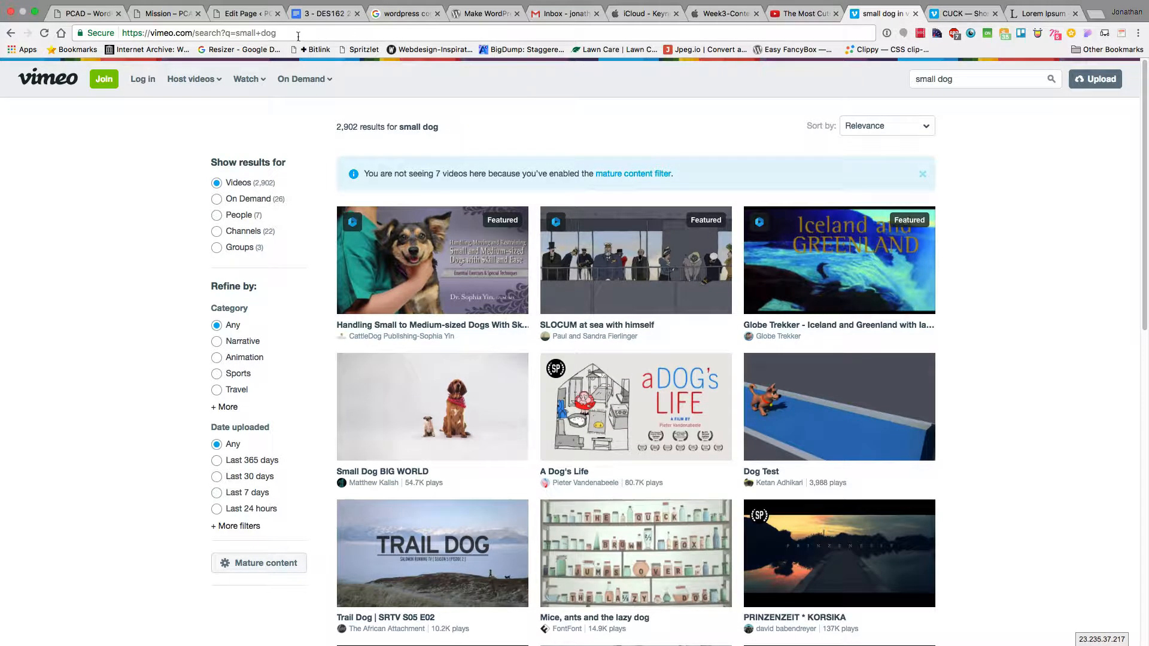
pyautogui.click(414, 258)
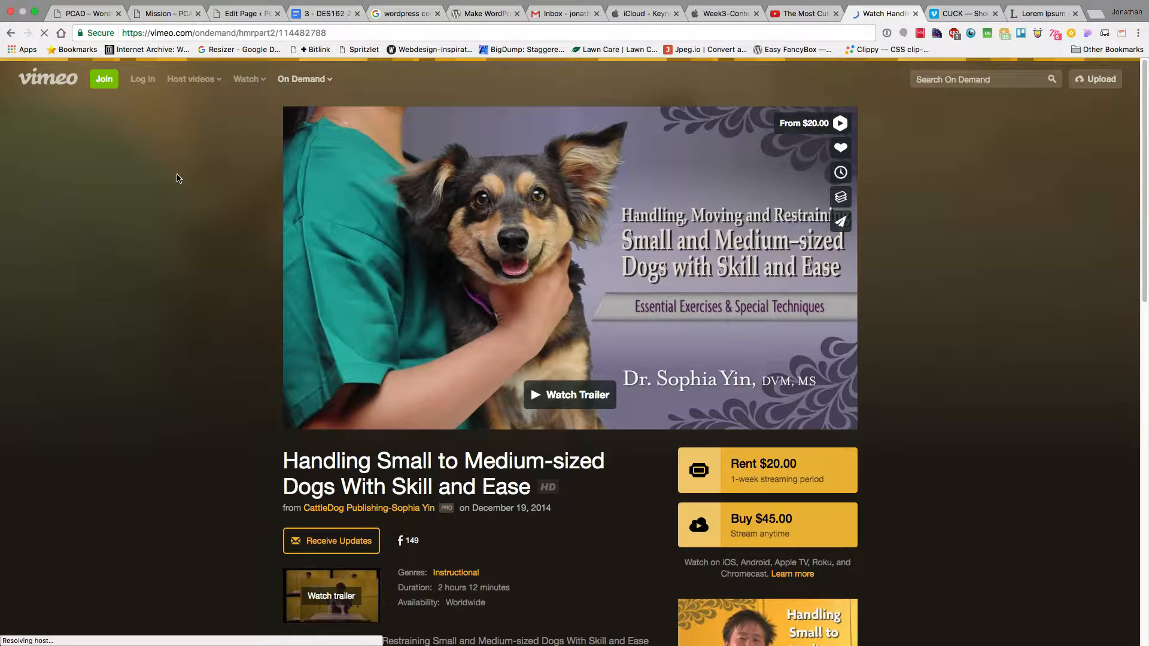
pyautogui.hscroll(-5, 177, 175)
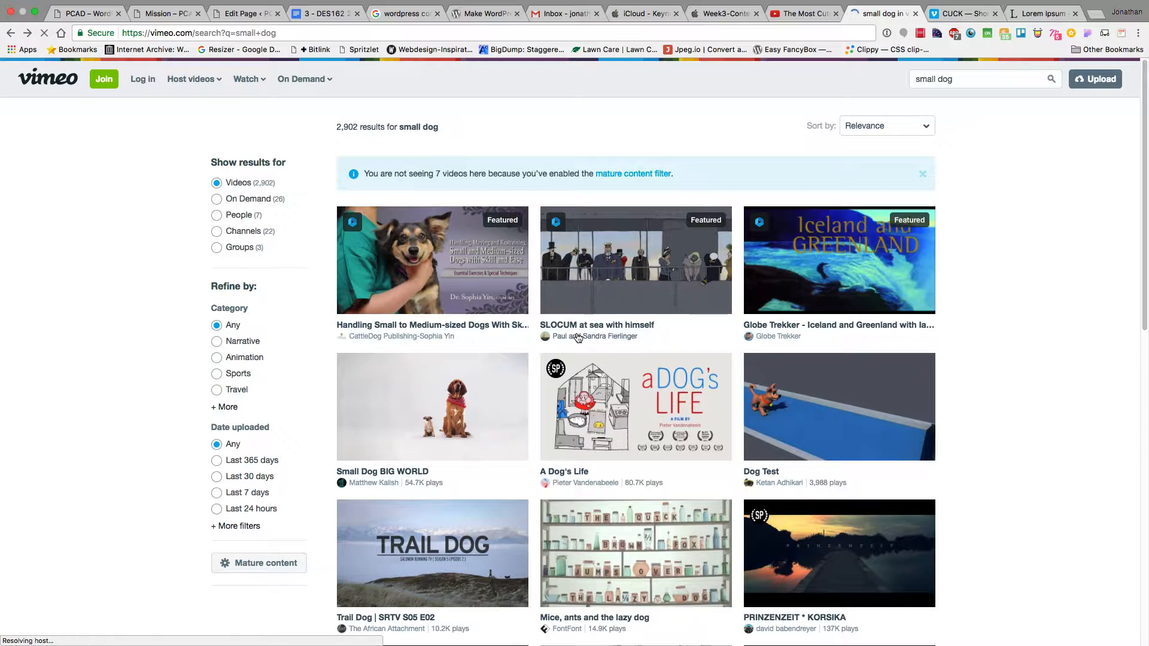
pyautogui.scroll(-8, 564, 294)
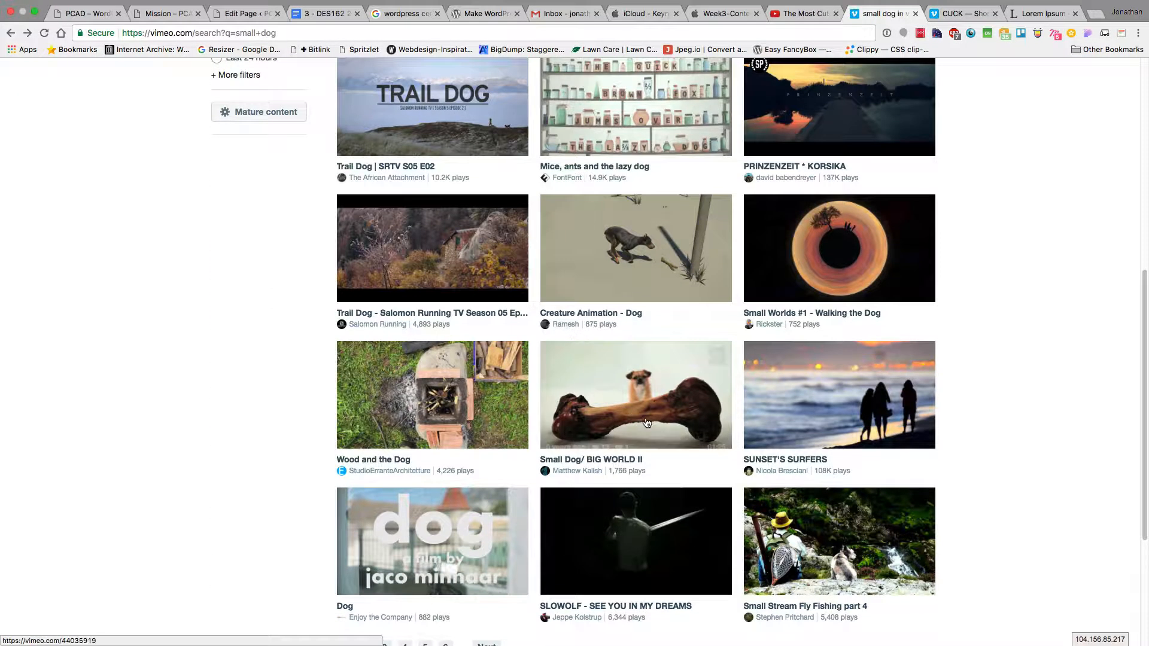
pyautogui.click(634, 400)
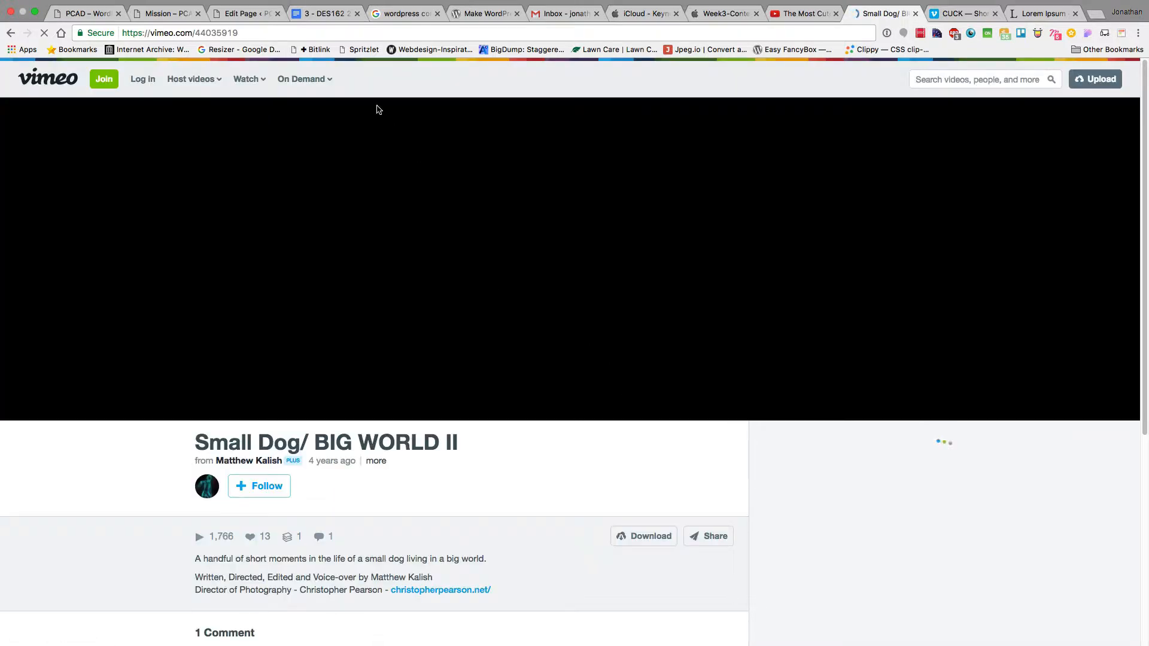
pyautogui.click(195, 32)
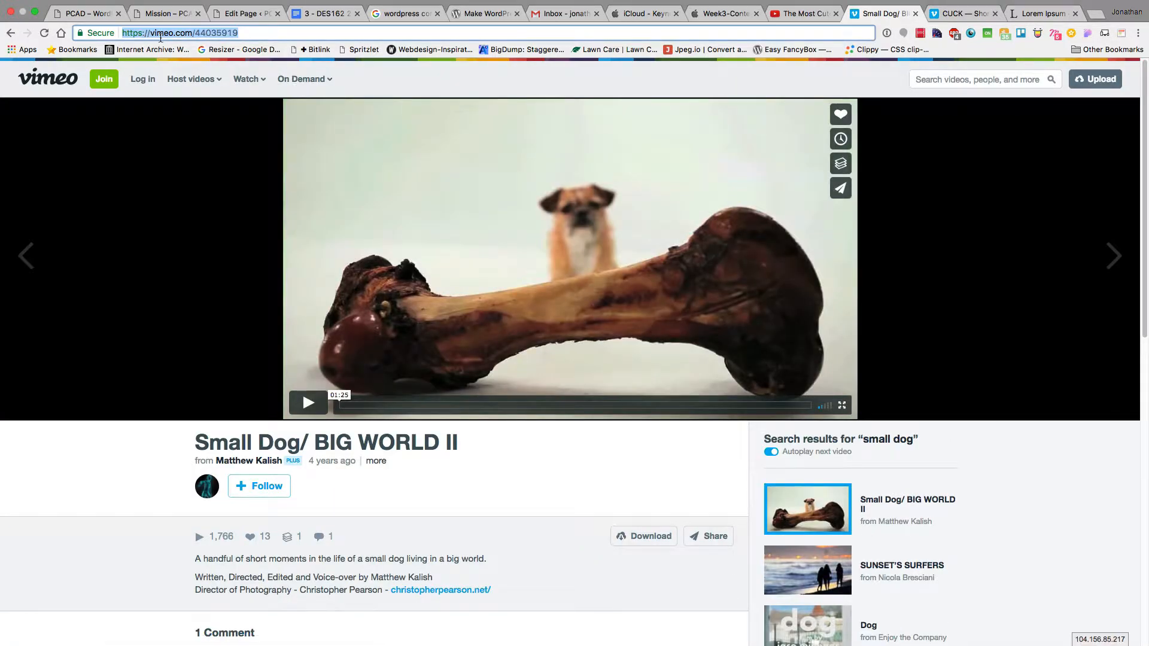
# Embed the copied Vimeo video between "This is a heading three." and the "Ut pharetra" paragraph of the Mission page.
pyautogui.click(244, 13)
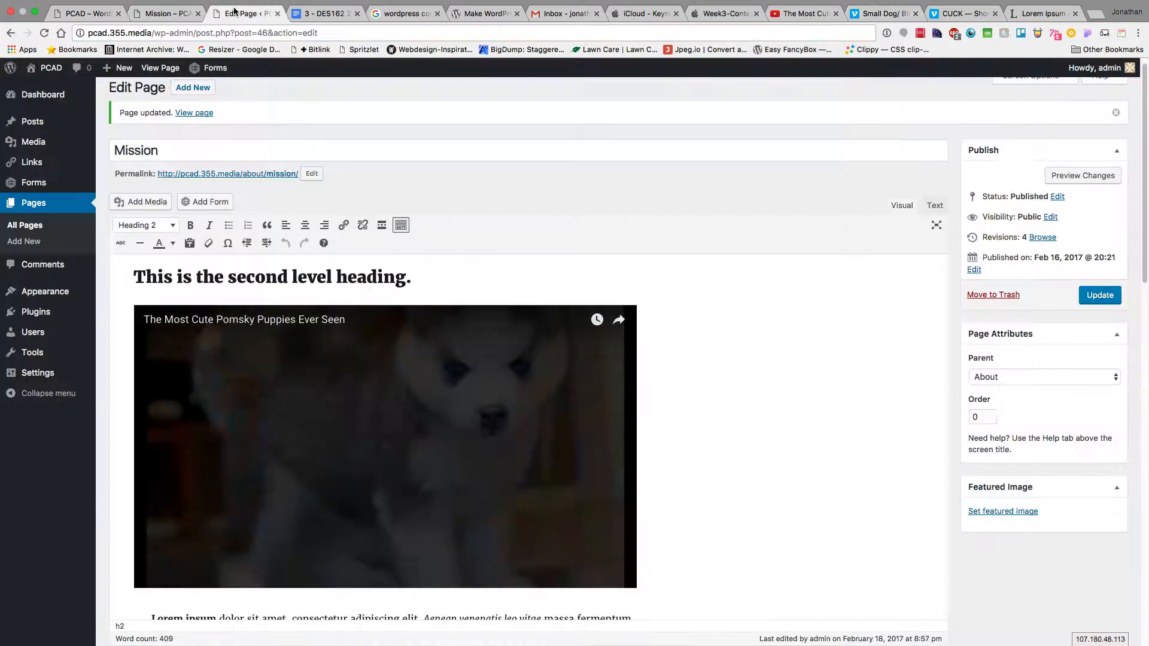
pyautogui.scroll(-15, 339, 419)
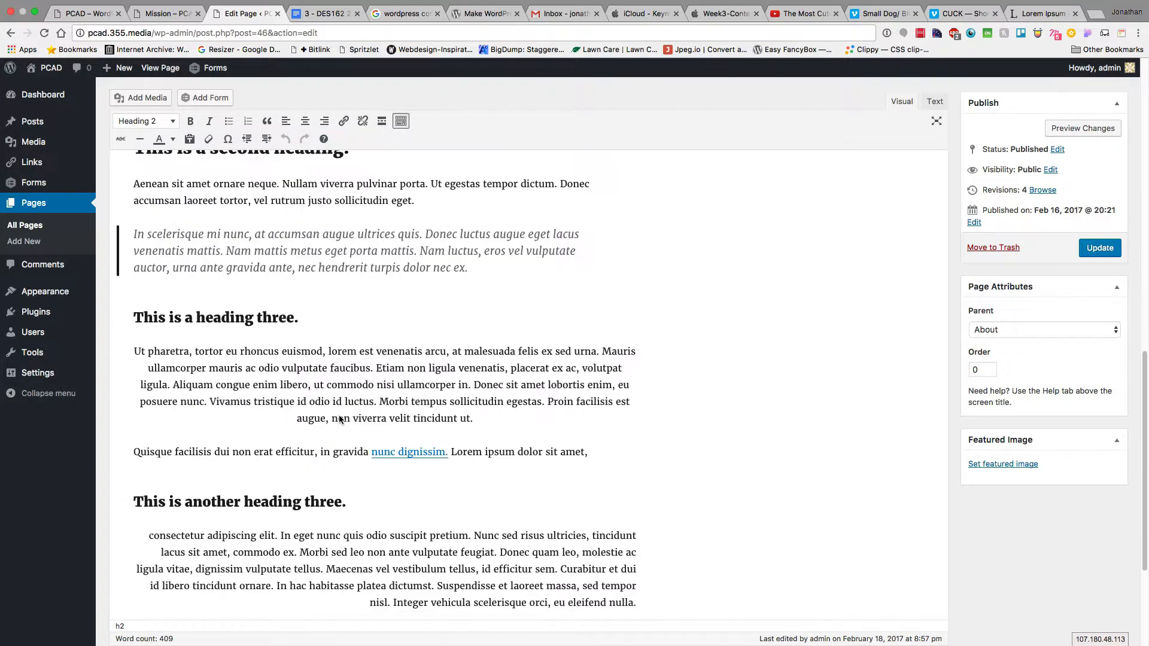
pyautogui.click(134, 338)
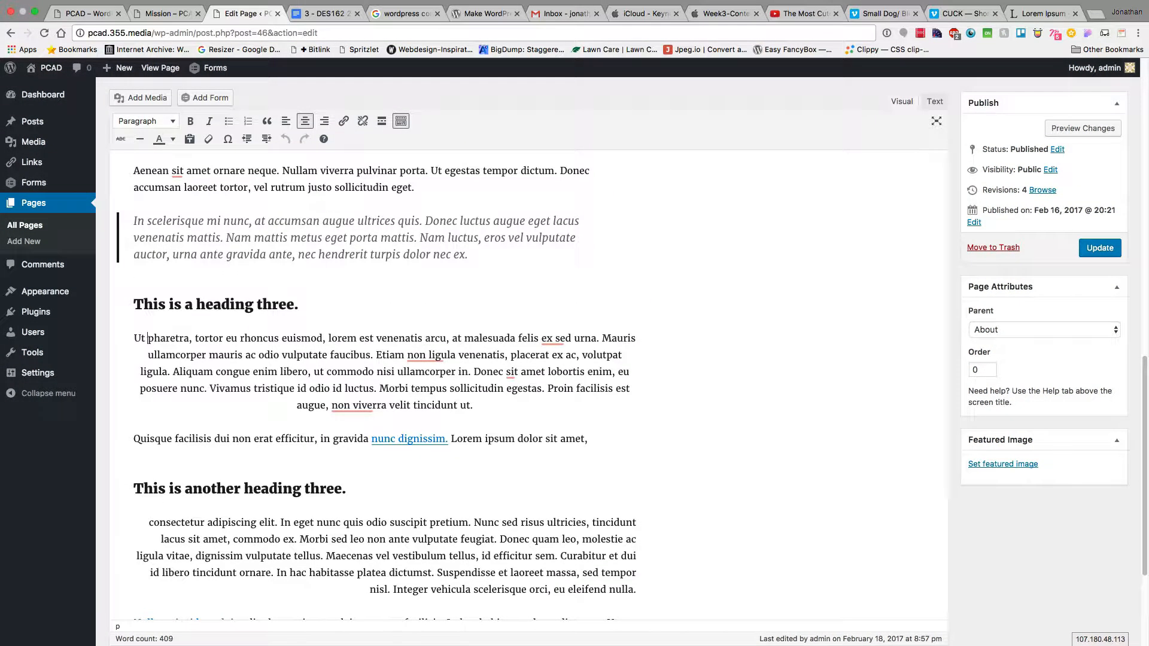
pyautogui.press('Return')
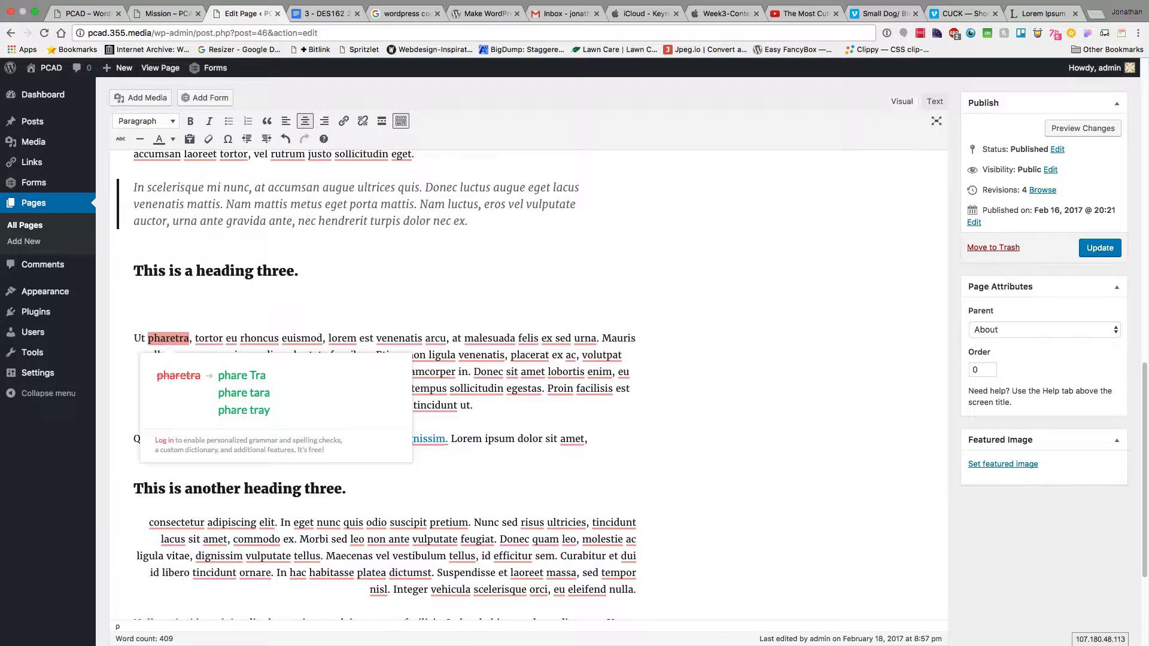
pyautogui.click(333, 302)
pyautogui.hotkey('ctrl', 'v')
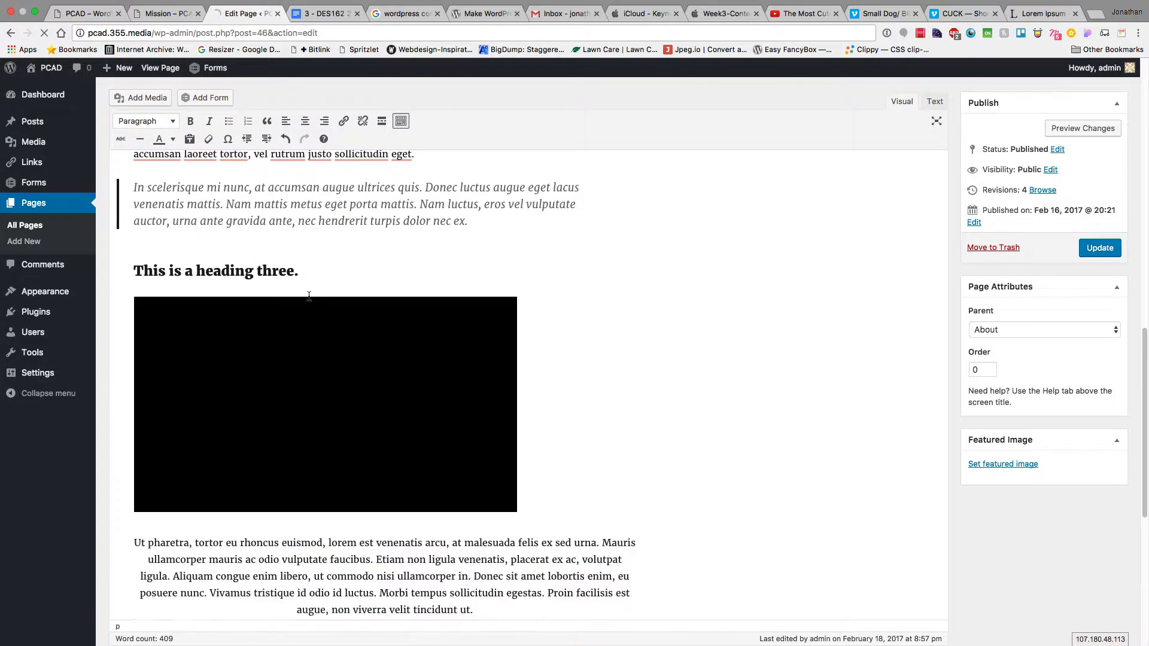
# Open the URL settings of the embedded Vimeo video, close them without editing, and update the page.
pyautogui.click(352, 316)
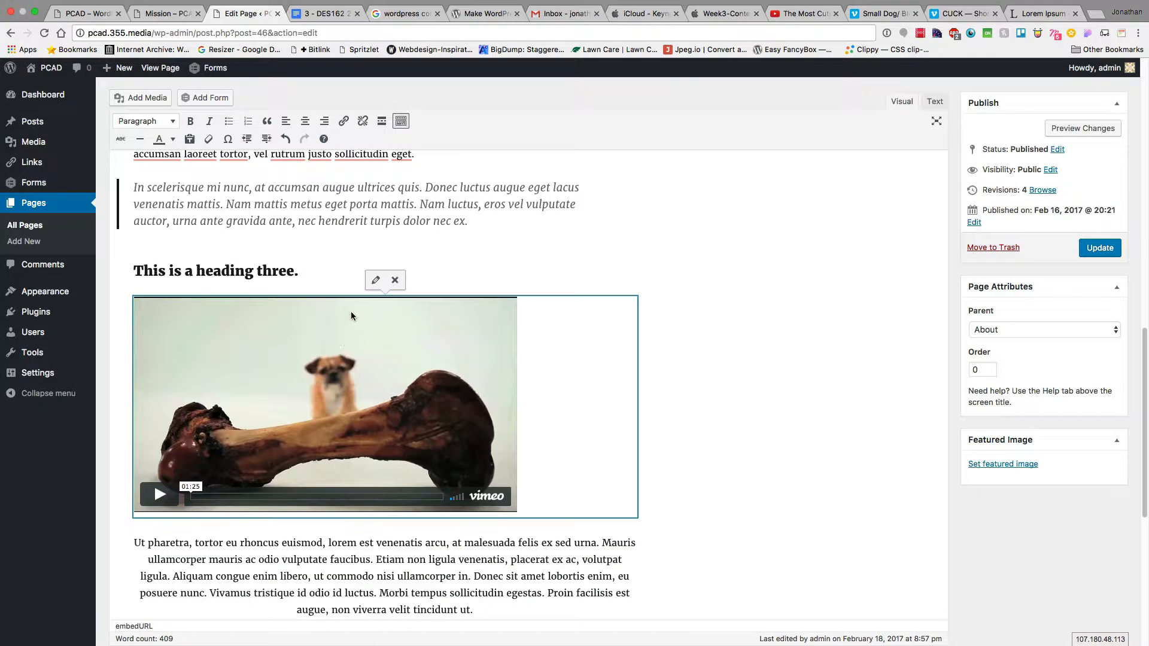
pyautogui.click(377, 280)
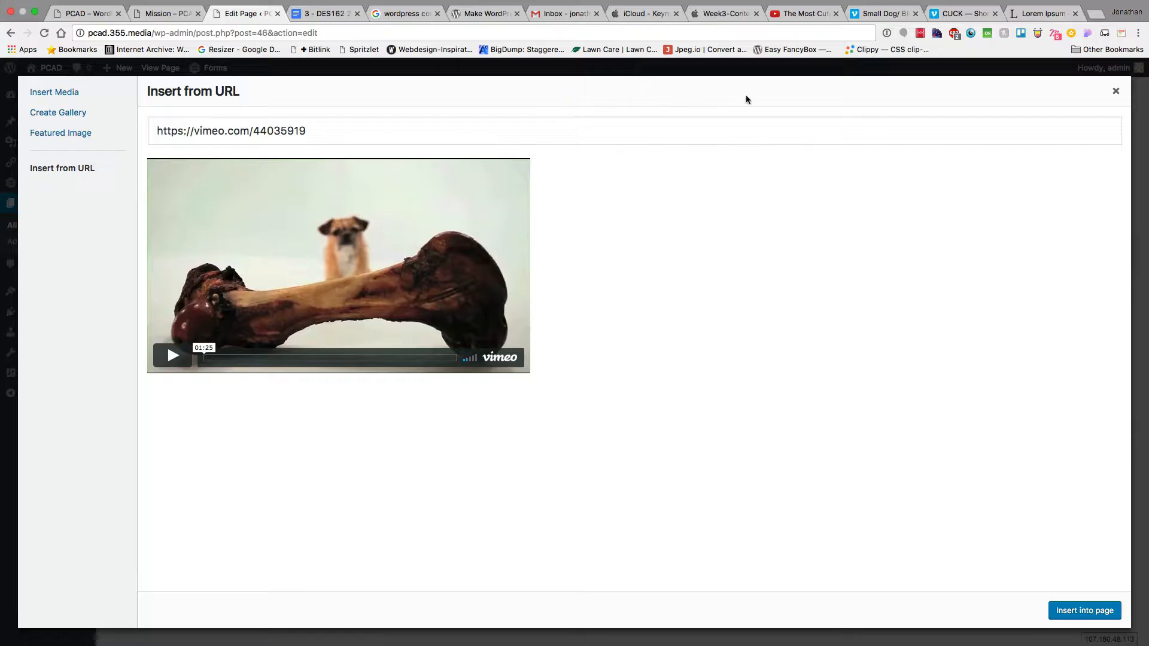
pyautogui.click(1115, 92)
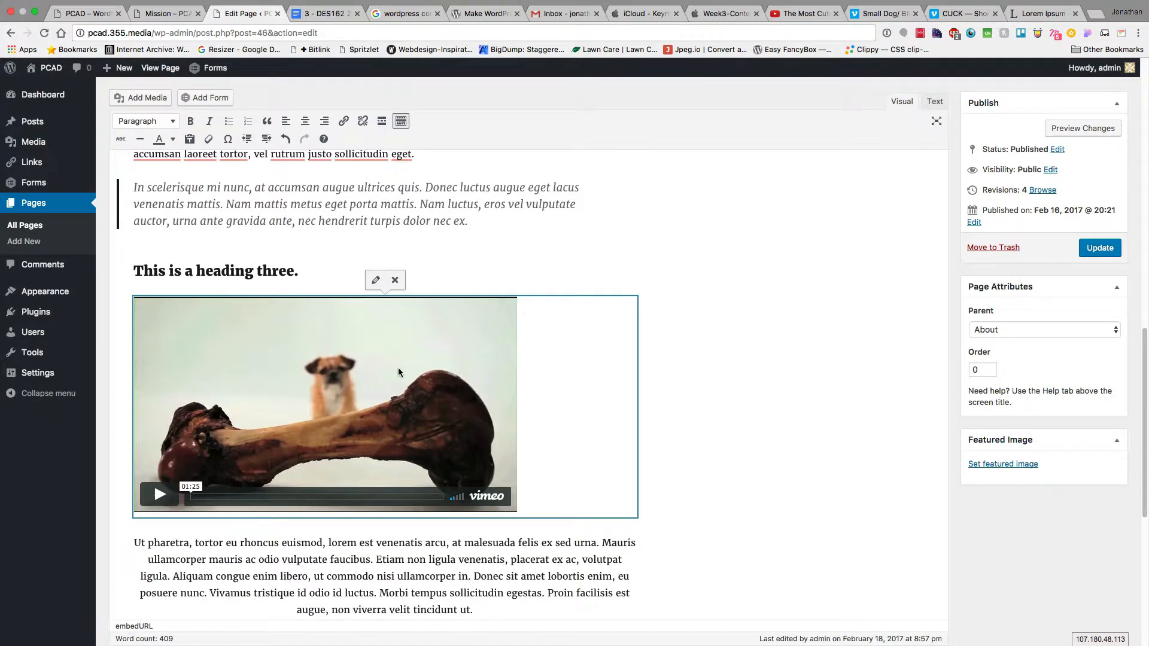
pyautogui.click(1099, 248)
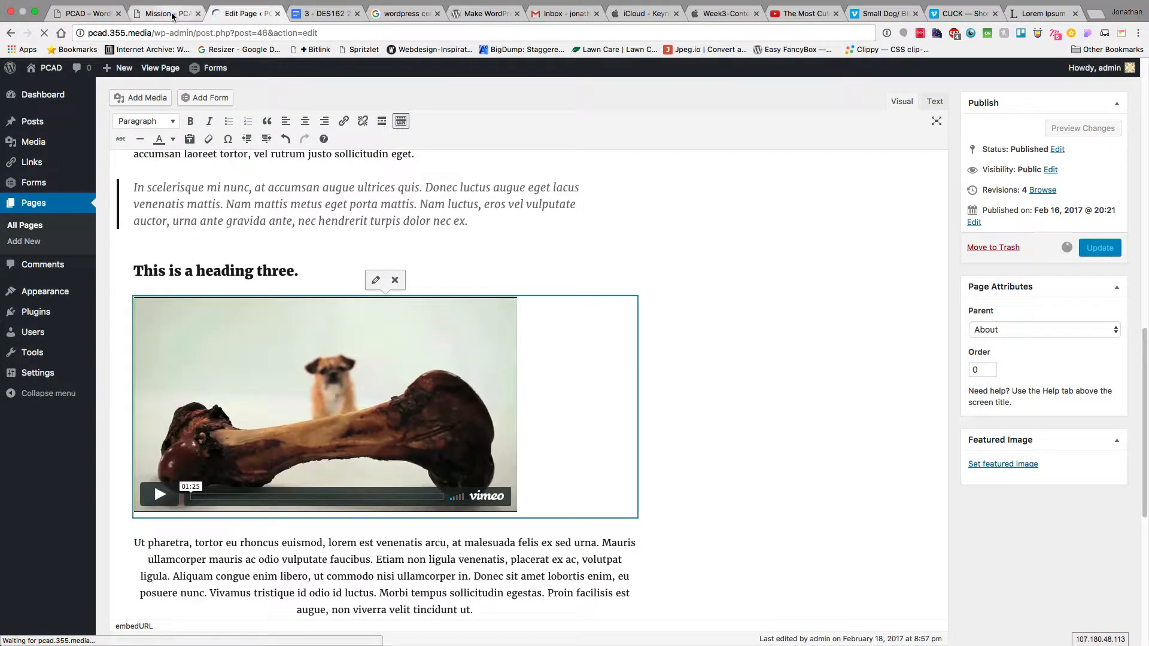
# Reload the live Mission page and check the embedded Vimeo video below "This is a heading three.".
pyautogui.click(172, 16)
pyautogui.press('super+r')
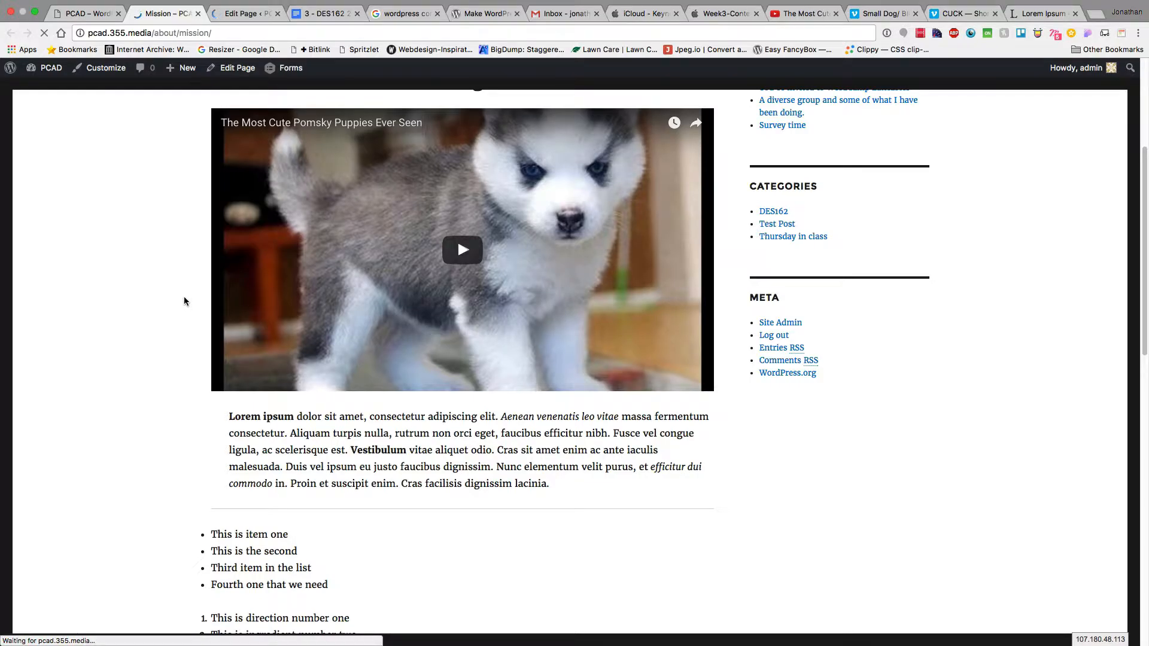
pyautogui.scroll(-5, 184, 301)
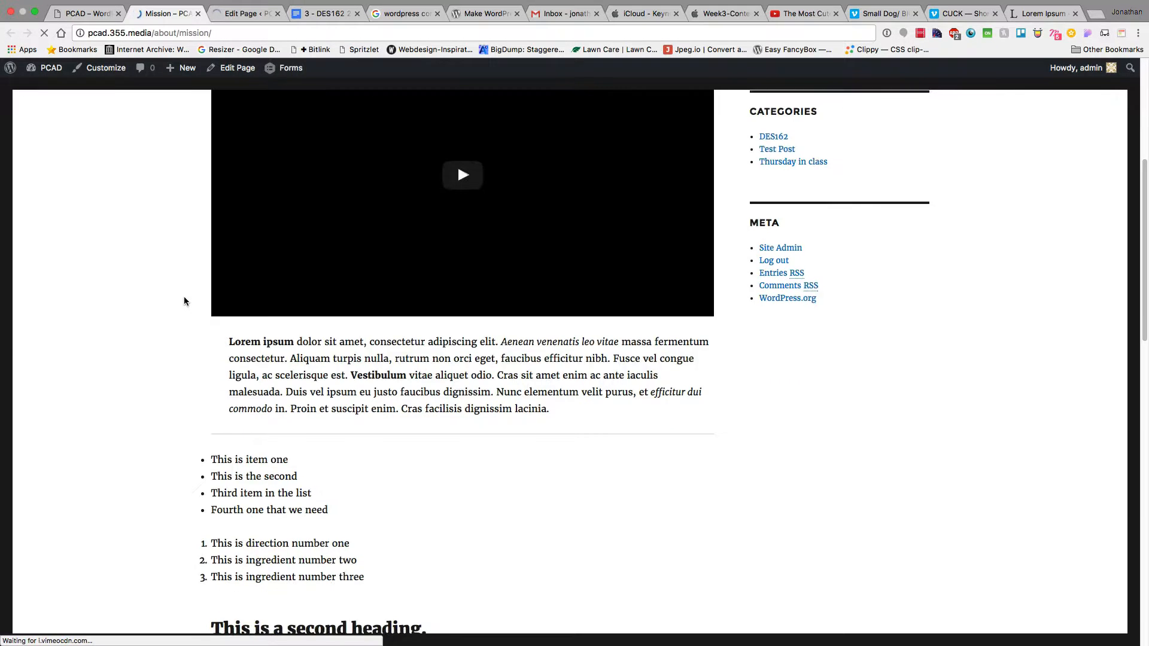
pyautogui.scroll(-7, 184, 301)
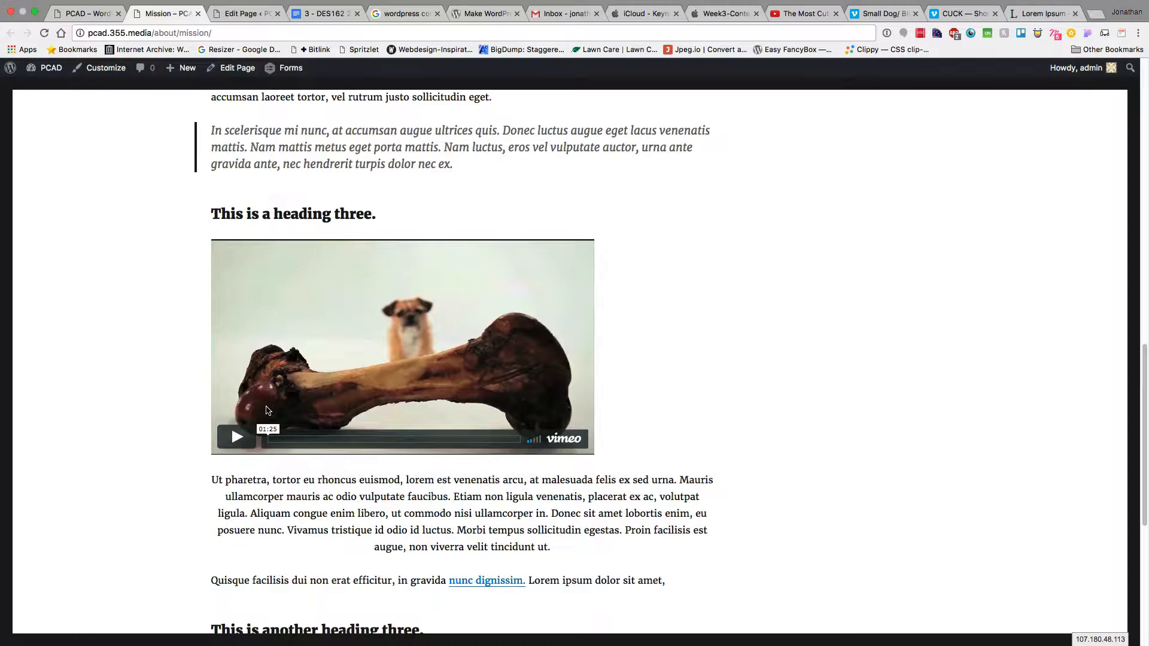
# Take the browser out of full screen, resize the window to check how the embedded video scales, and restore full screen.
pyautogui.click(35, 11)
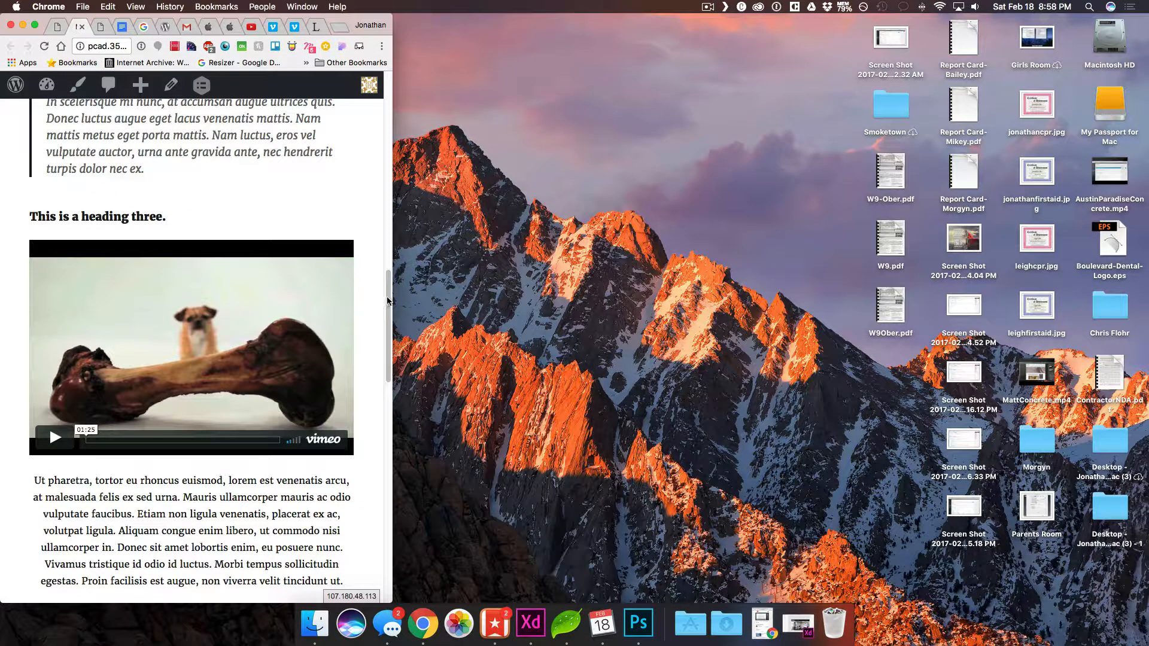
pyautogui.moveTo(393, 299); pyautogui.dragTo(595, 281)
pyautogui.click(35, 25)
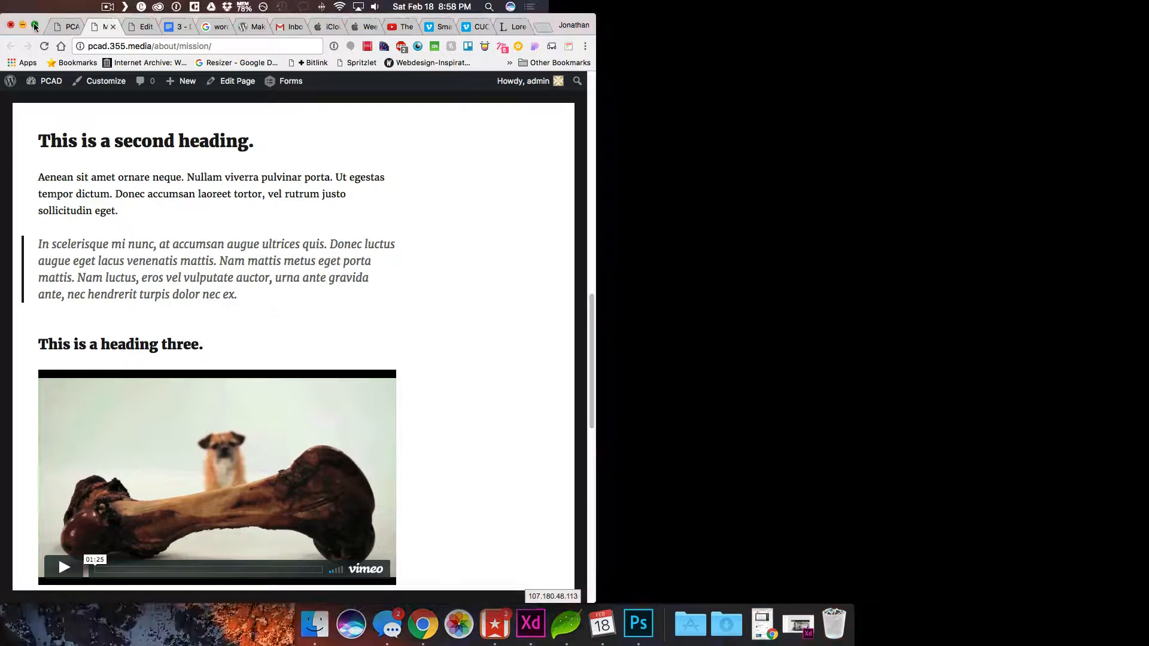
# Check the remaining topics in the DES162 lesson notes, return to the Mission page editor and look through its content.
pyautogui.click(329, 15)
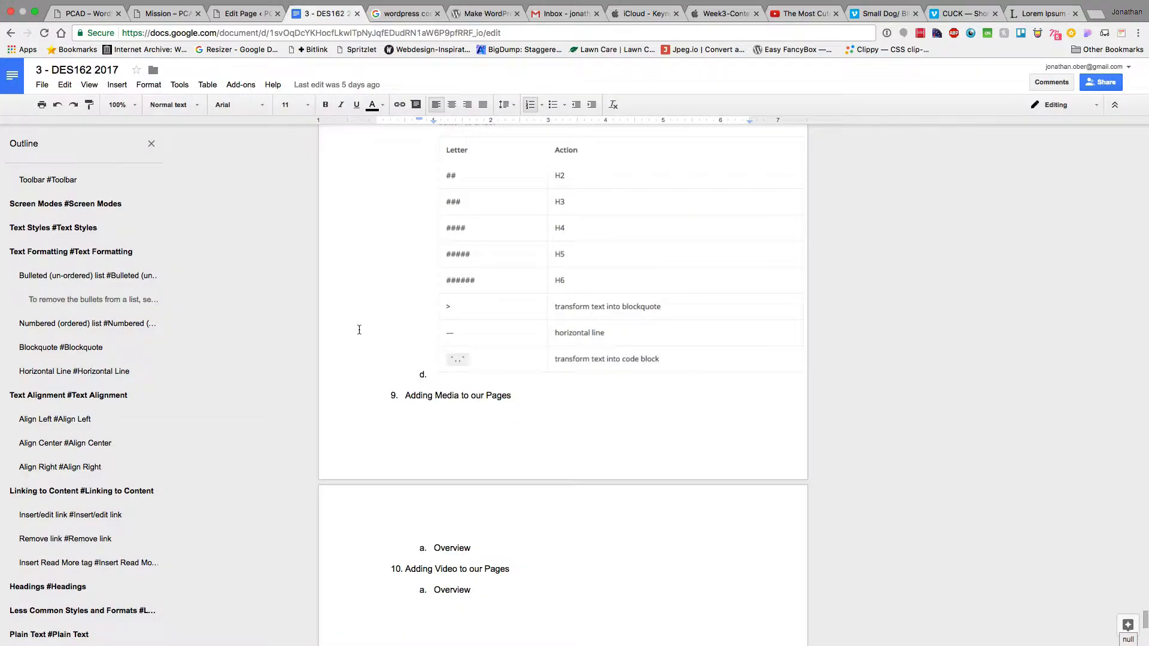
pyautogui.scroll(-5, 359, 329)
pyautogui.click(245, 13)
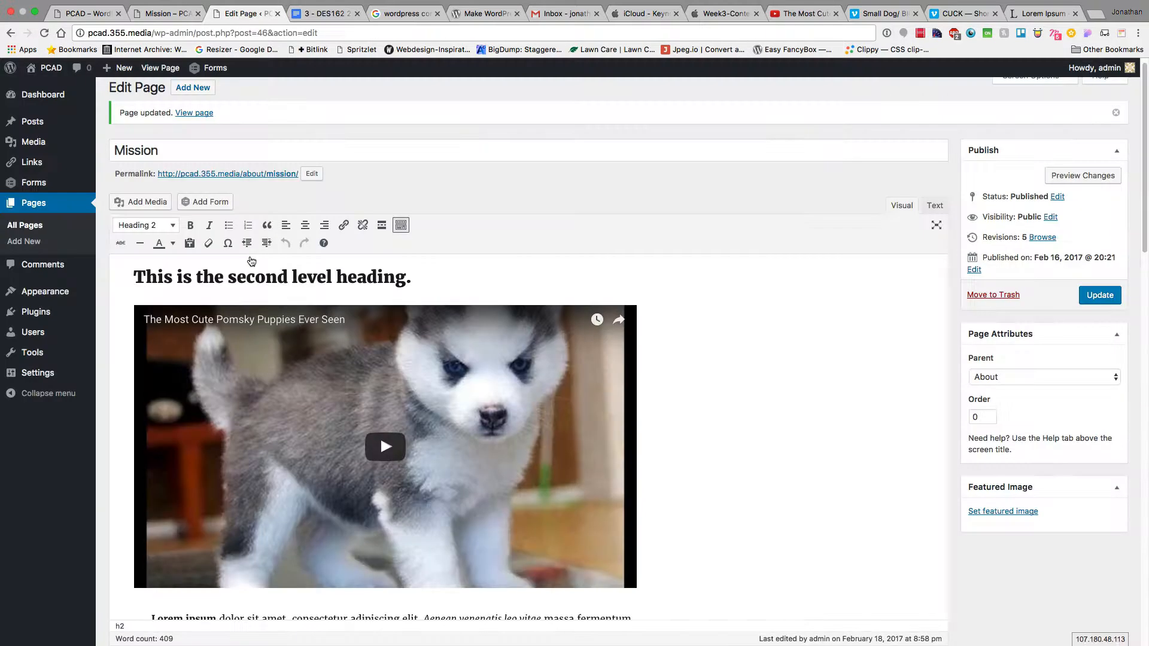
pyautogui.scroll(-12, 302, 391)
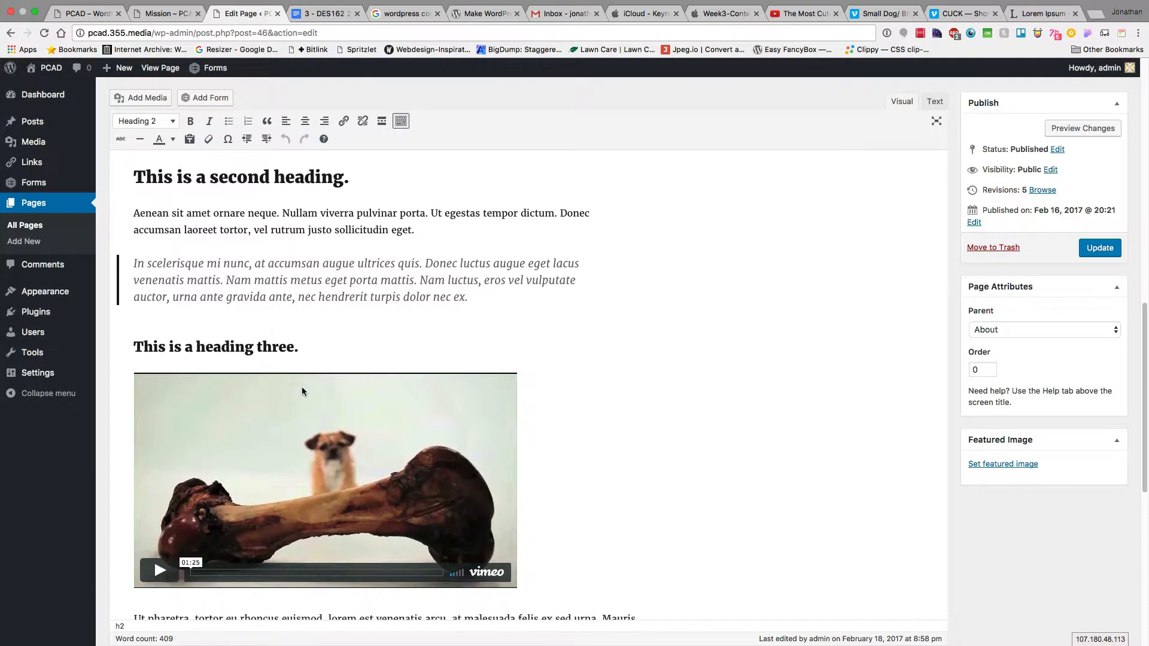
pyautogui.scroll(-8, 302, 386)
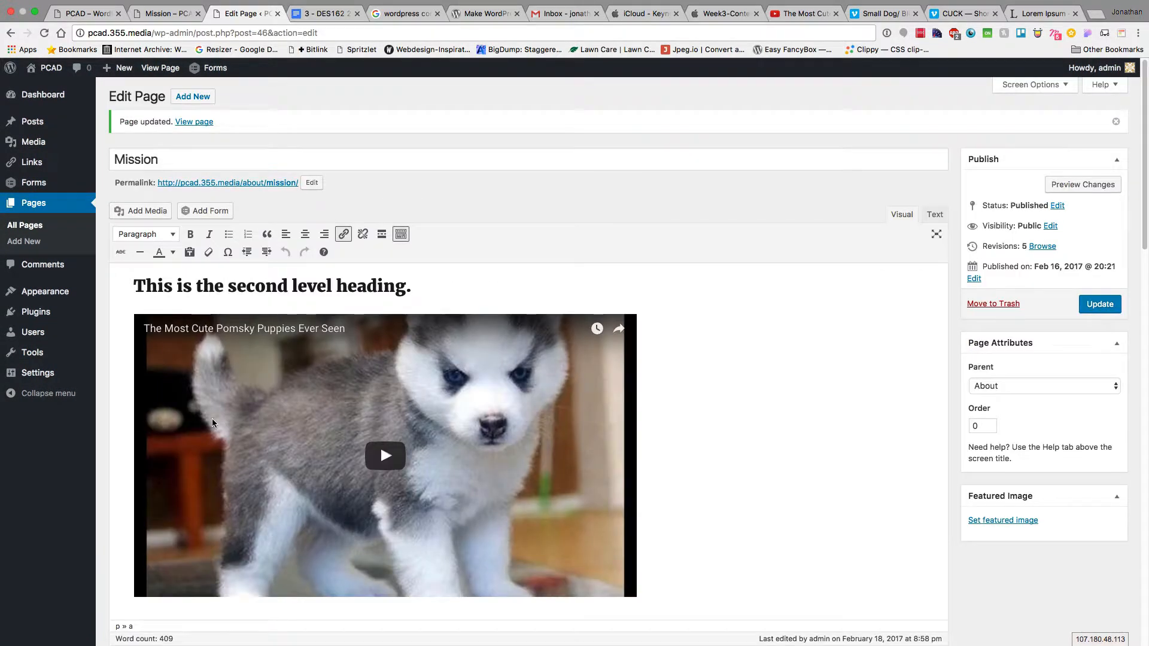
pyautogui.scroll(-15, 212, 418)
pyautogui.scroll(-7, 213, 422)
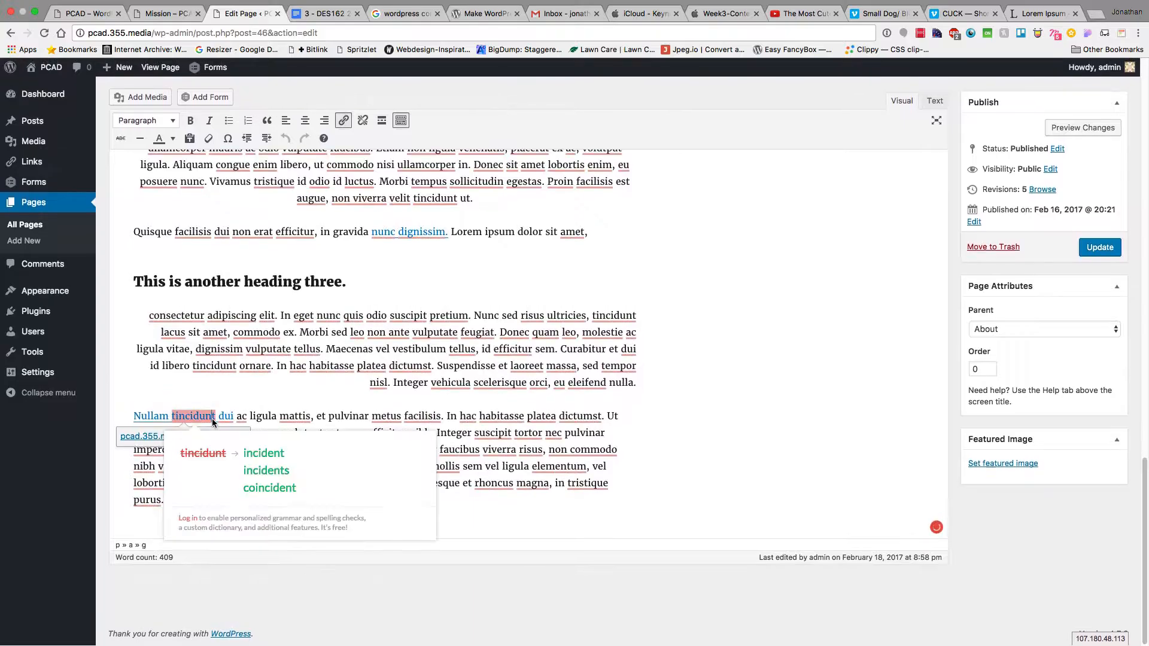
# Insert the library image images.jpeg at the start of the "consectetur adipiscing" paragraph, with left alignment, no link and full size.
pyautogui.click(187, 315)
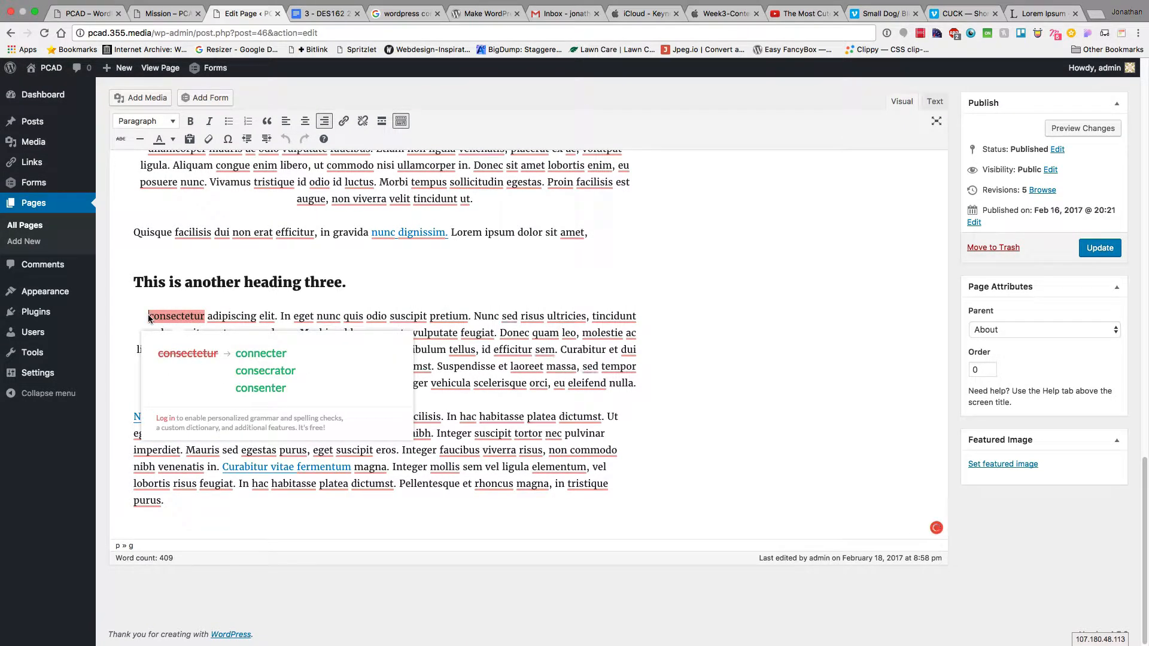
pyautogui.click(136, 99)
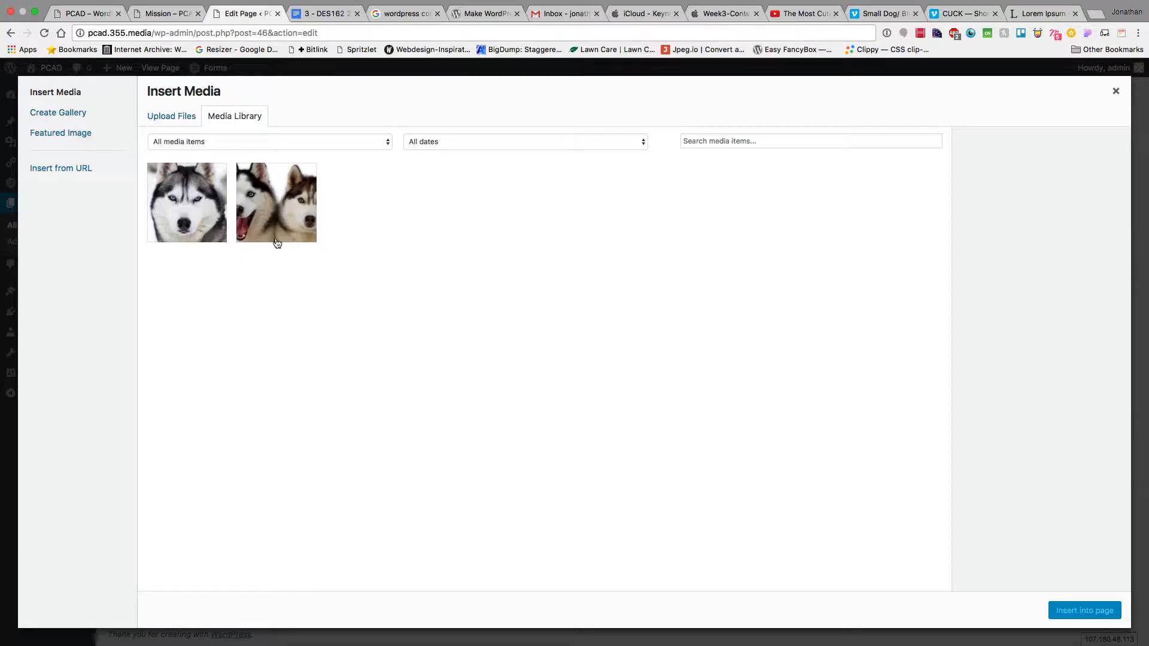
pyautogui.click(201, 207)
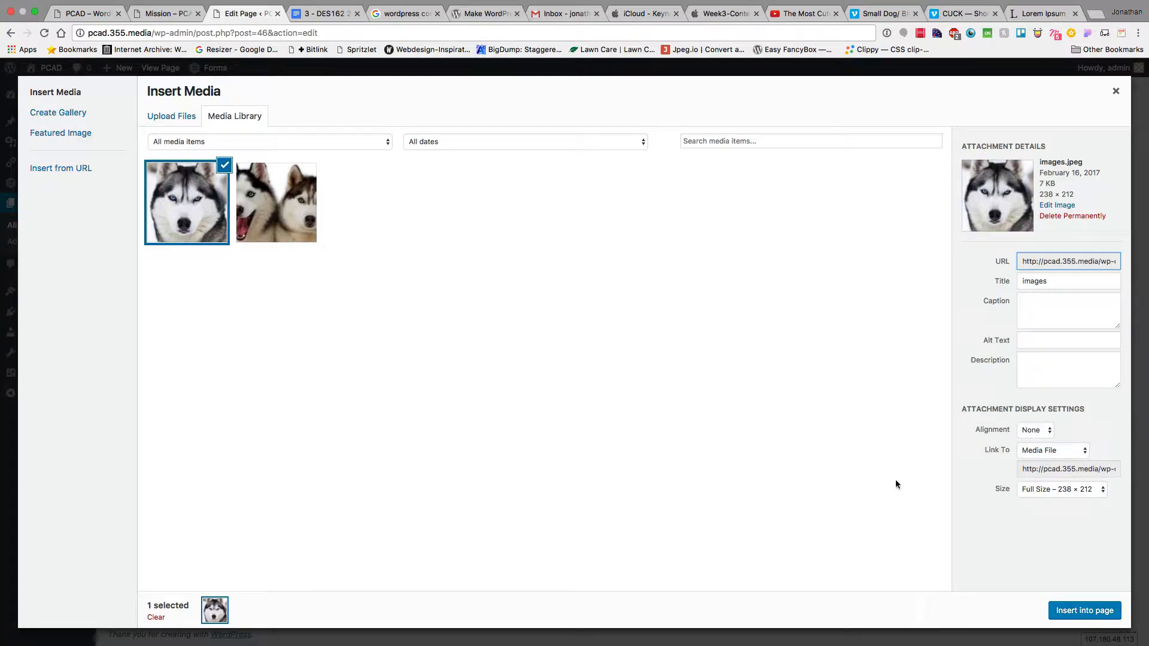
pyautogui.click(1036, 430)
pyautogui.click(1016, 401)
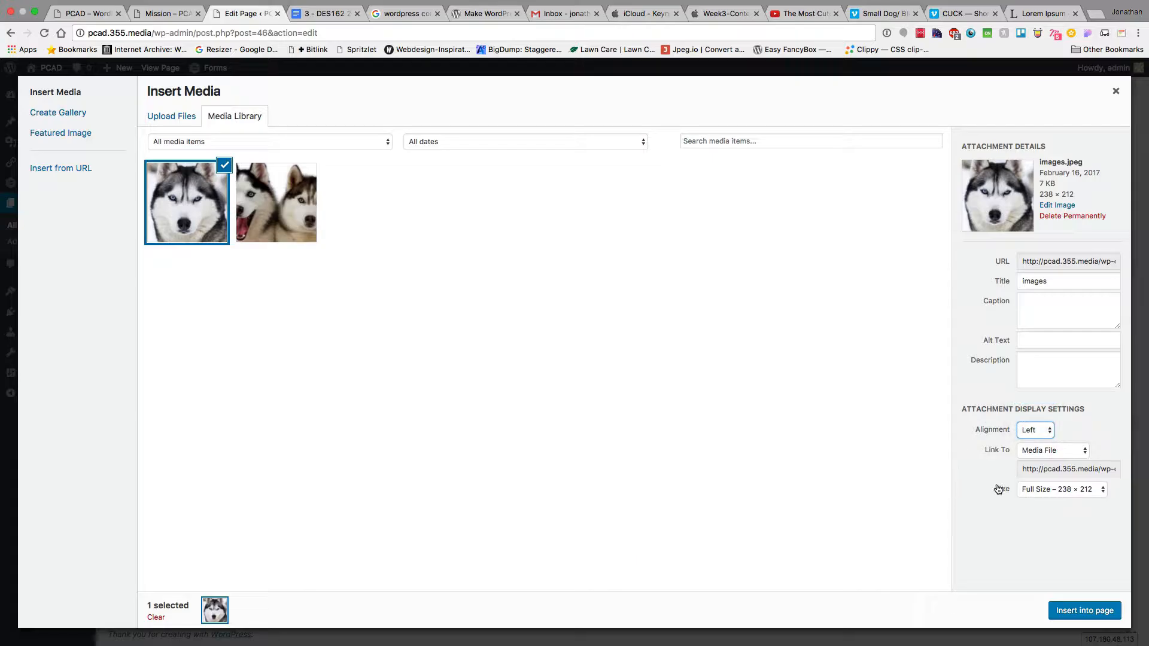
pyautogui.click(1054, 455)
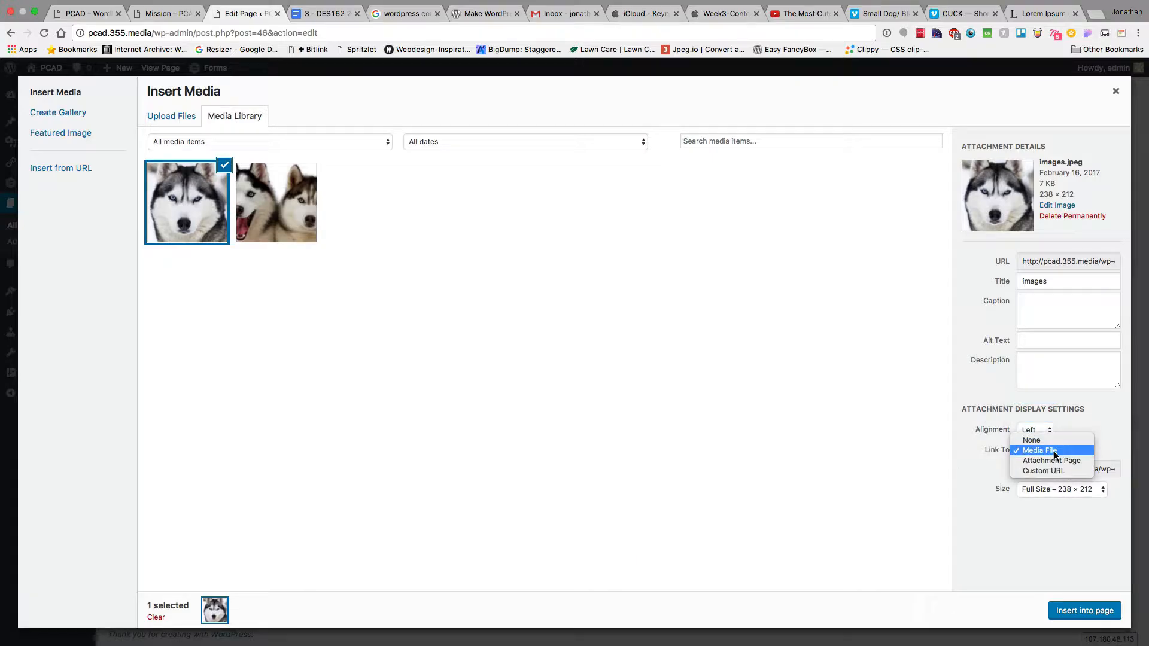
pyautogui.click(1039, 438)
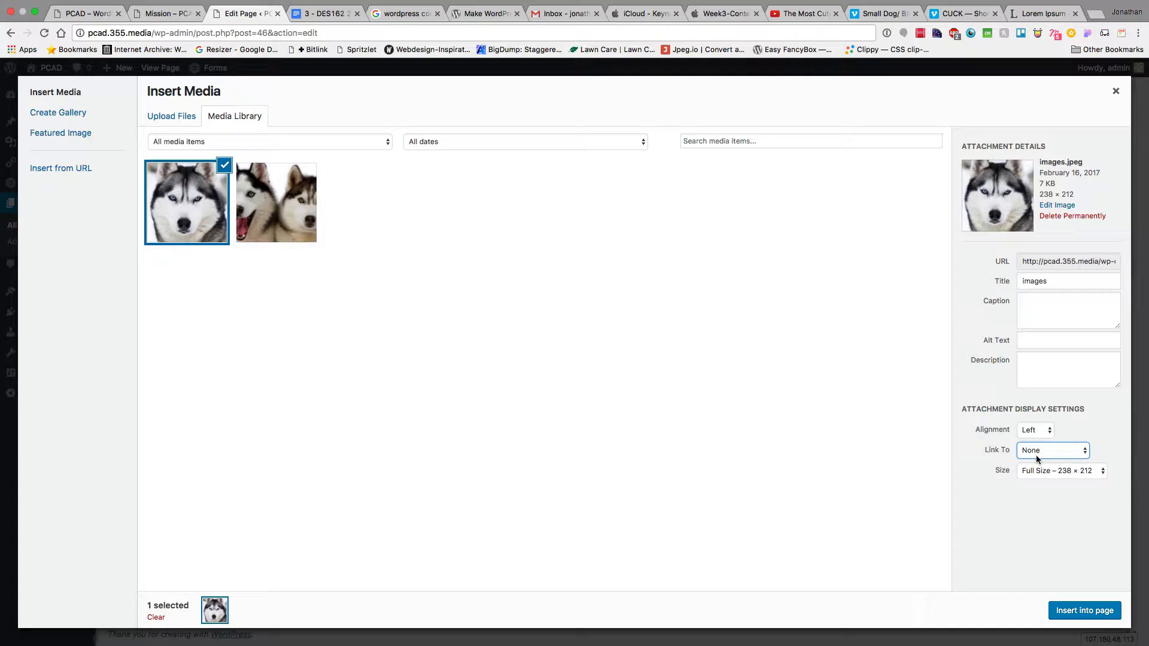
pyautogui.click(1084, 611)
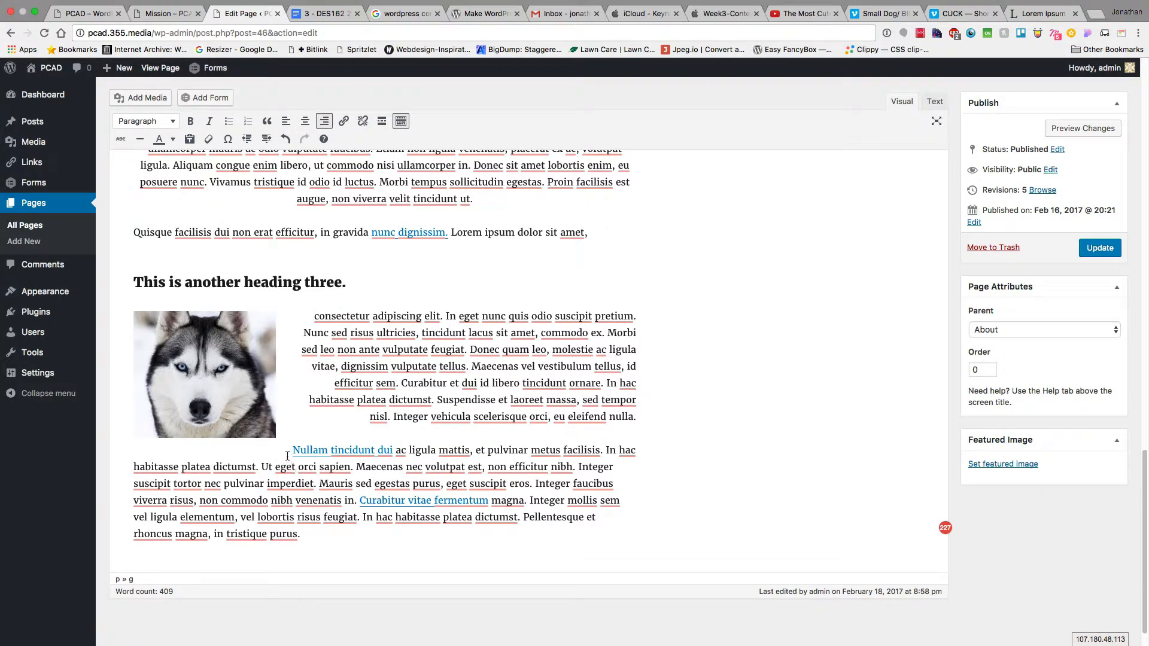
# Insert a horizontal line between the paragraph beside the husky image and the "Nullam tincidunt dui" paragraph.
pyautogui.click(319, 435)
pyautogui.press('Return')
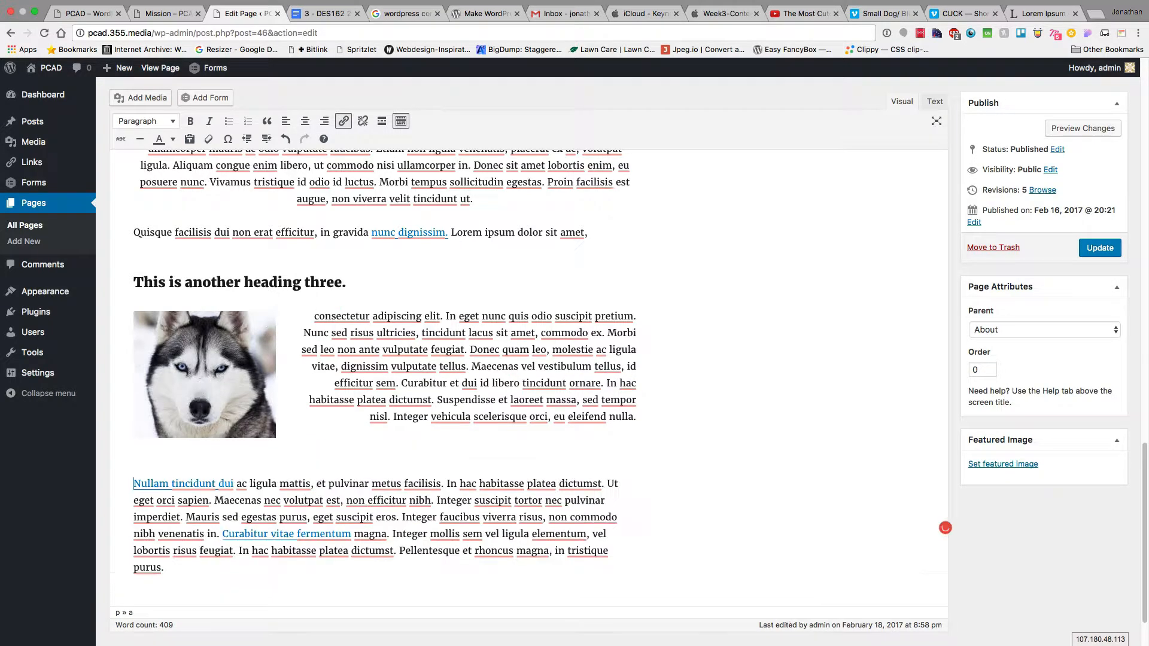
pyautogui.click(140, 139)
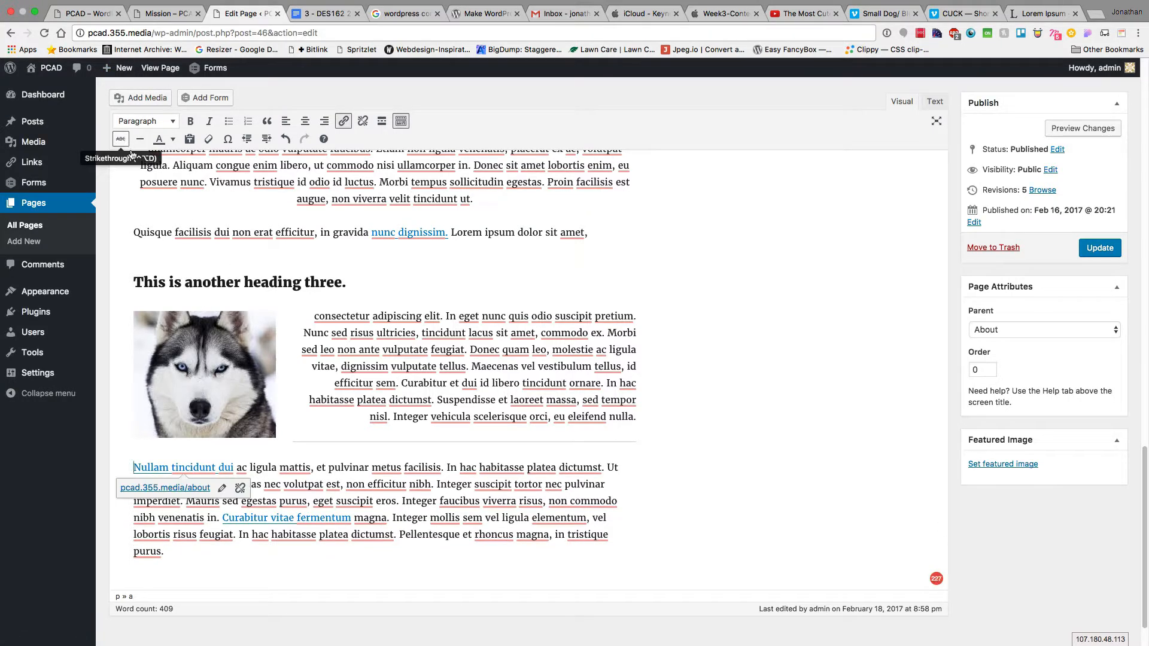
pyautogui.click(289, 444)
pyautogui.press('Up')
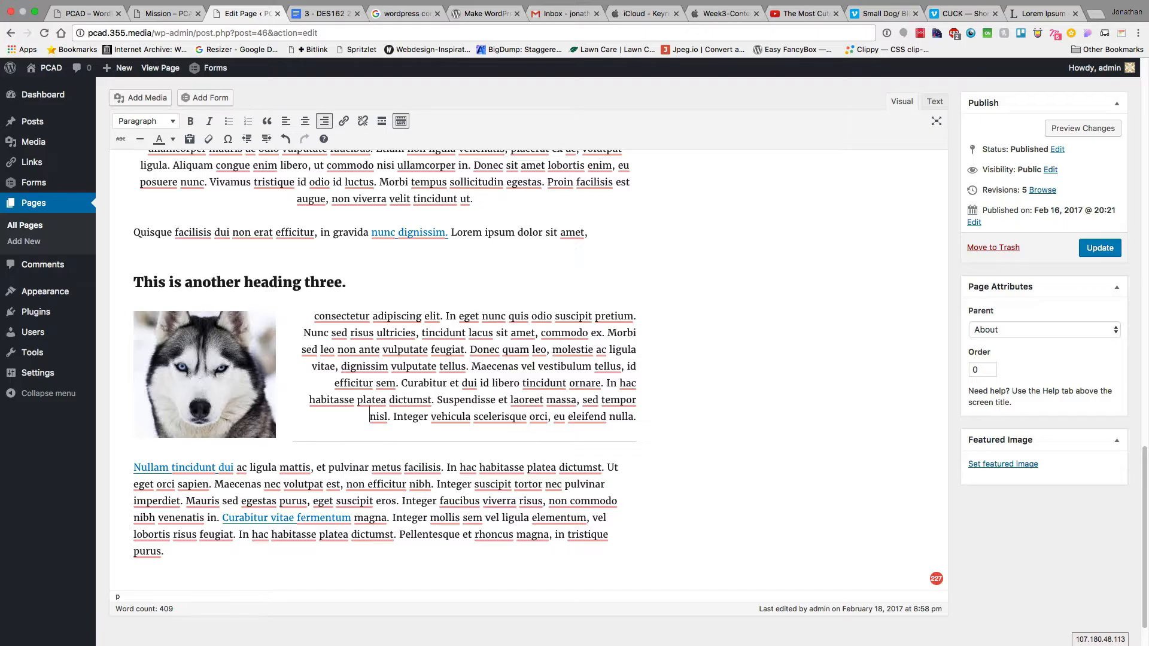
# Add an empty line above the horizontal line and insert silver-and-white-siberian-husky-wallpaper-4.jpeg before "Nullam tincidunt dui", right-aligned at Medium – 300 × 191.
pyautogui.press('Return')
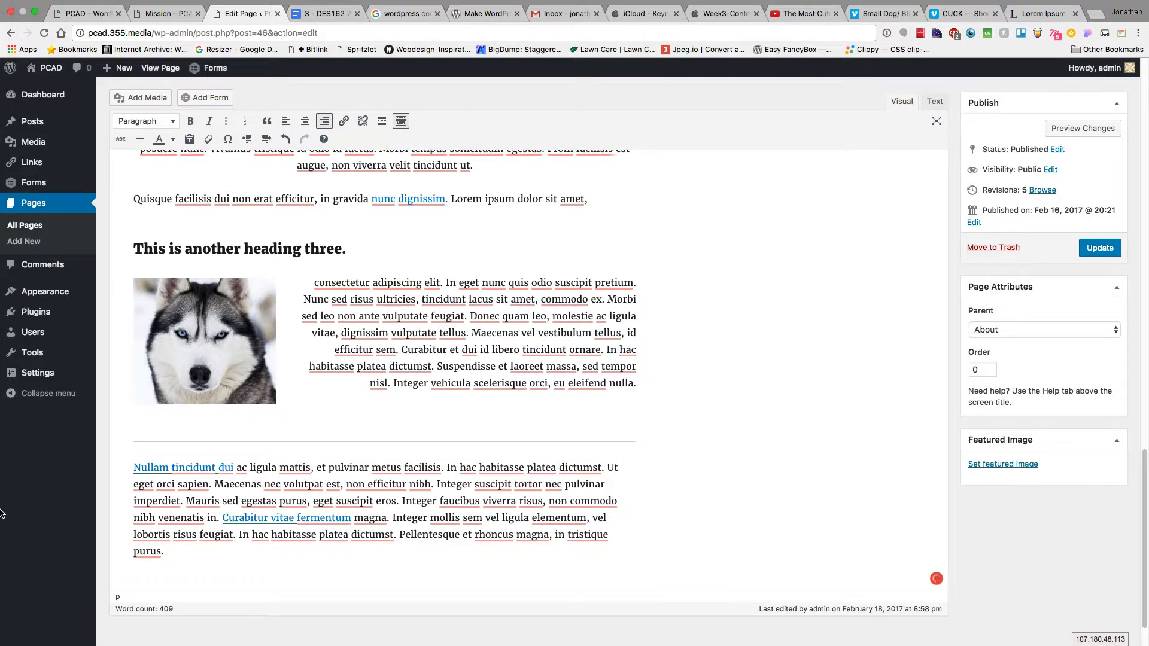
pyautogui.click(134, 467)
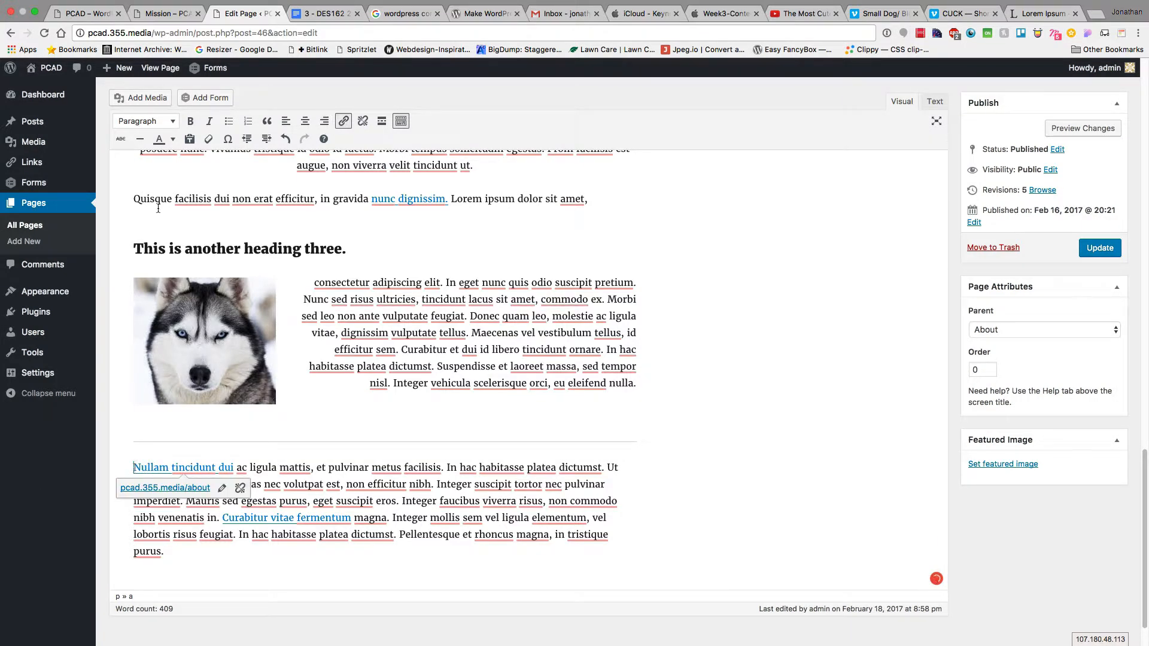
pyautogui.click(139, 100)
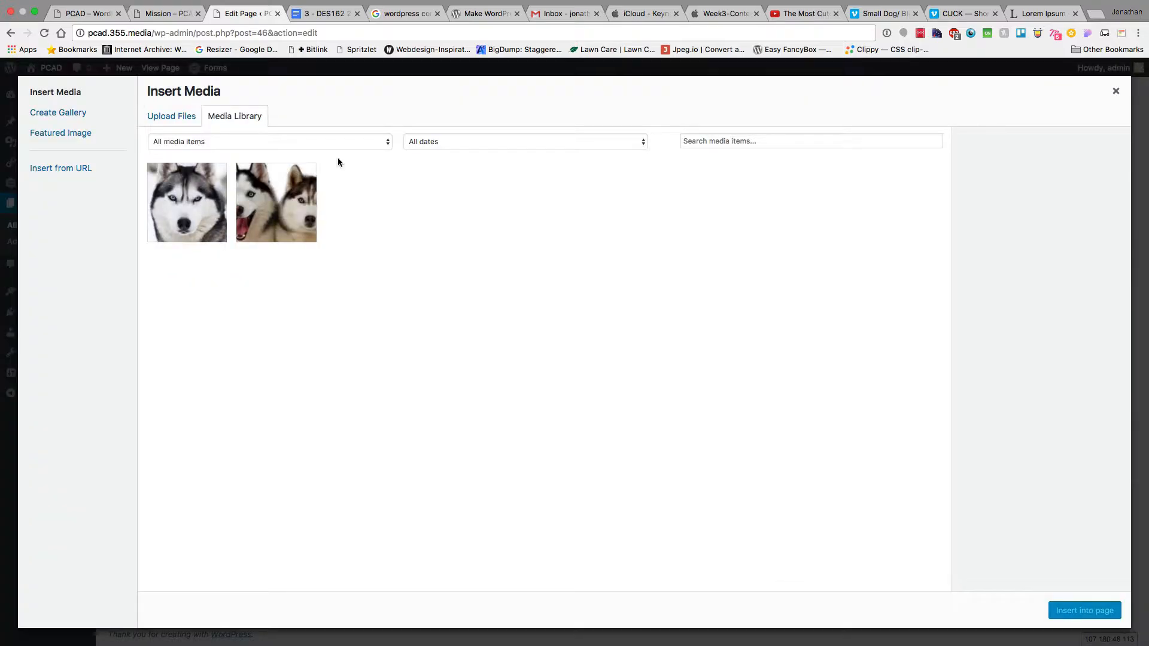
pyautogui.click(263, 192)
pyautogui.click(1032, 481)
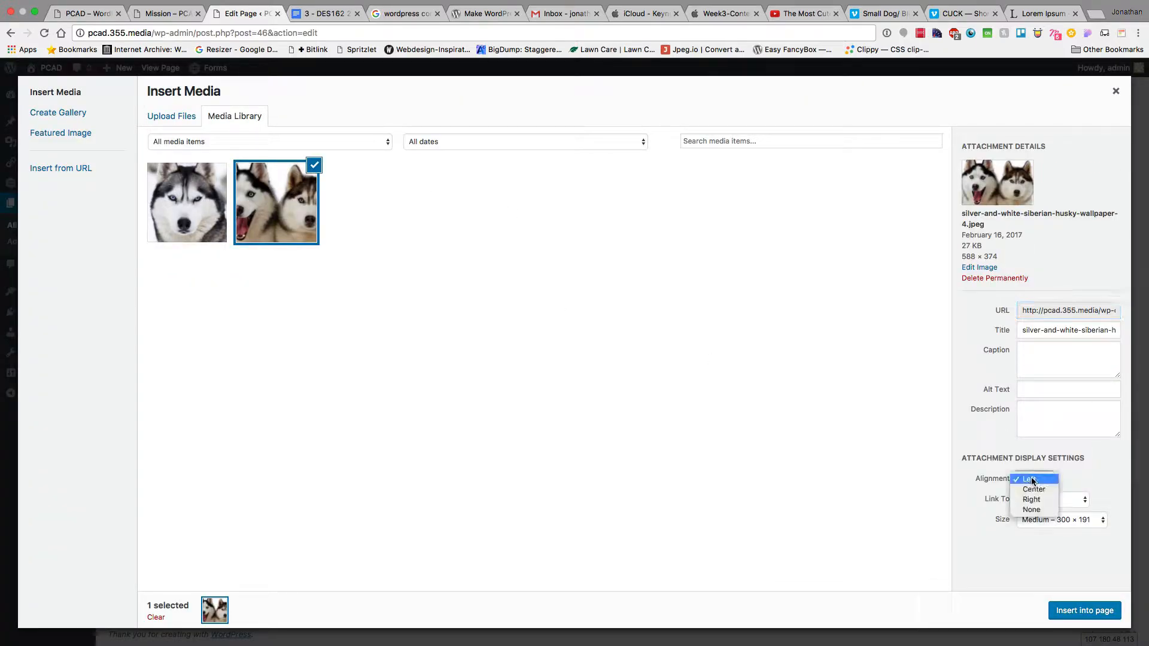
pyautogui.click(1038, 502)
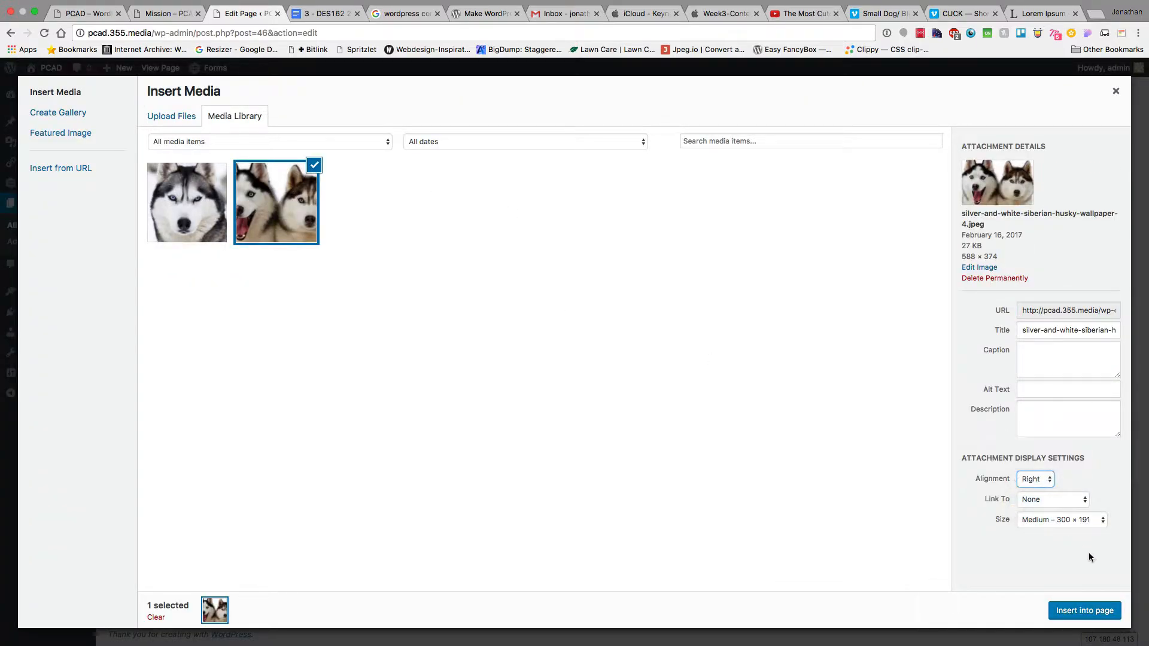
pyautogui.click(1085, 611)
# Update the Mission page, then reload its published version and check the images and horizontal line near the end.
pyautogui.click(1106, 247)
pyautogui.click(162, 15)
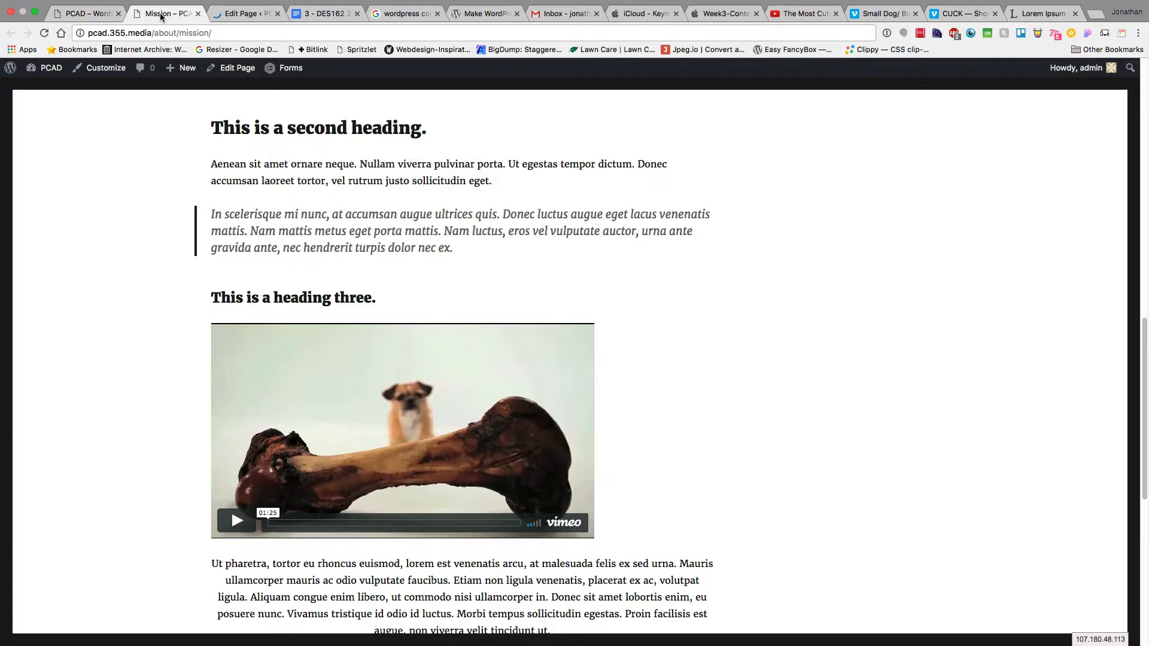
pyautogui.press('super+r')
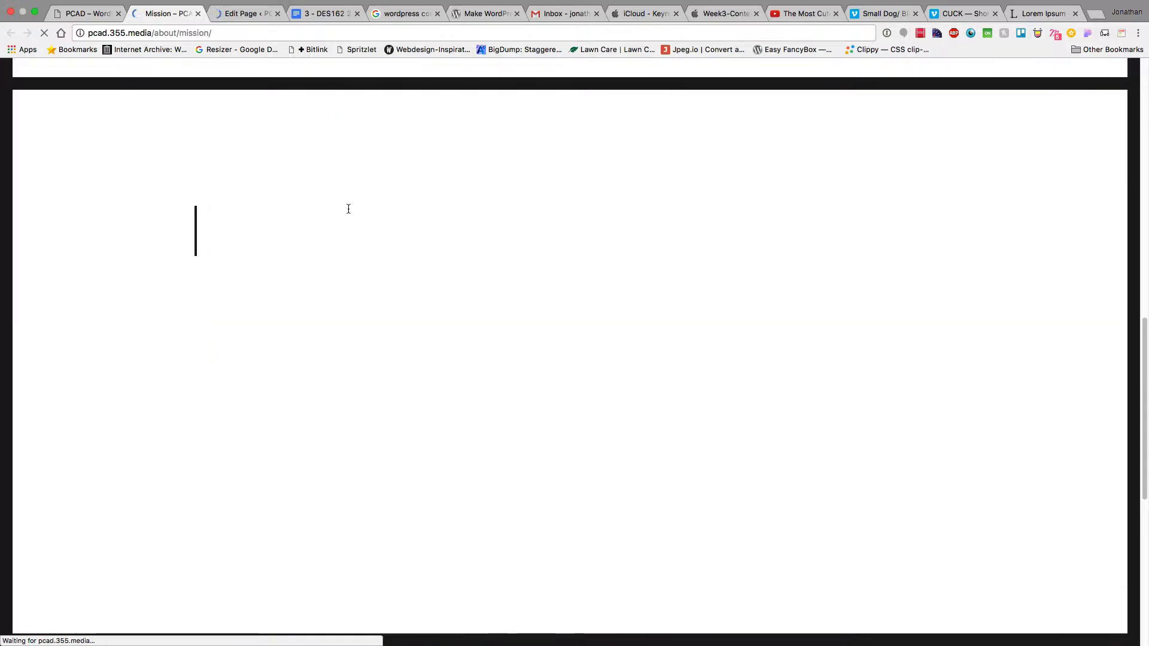
pyautogui.scroll(-9, 348, 209)
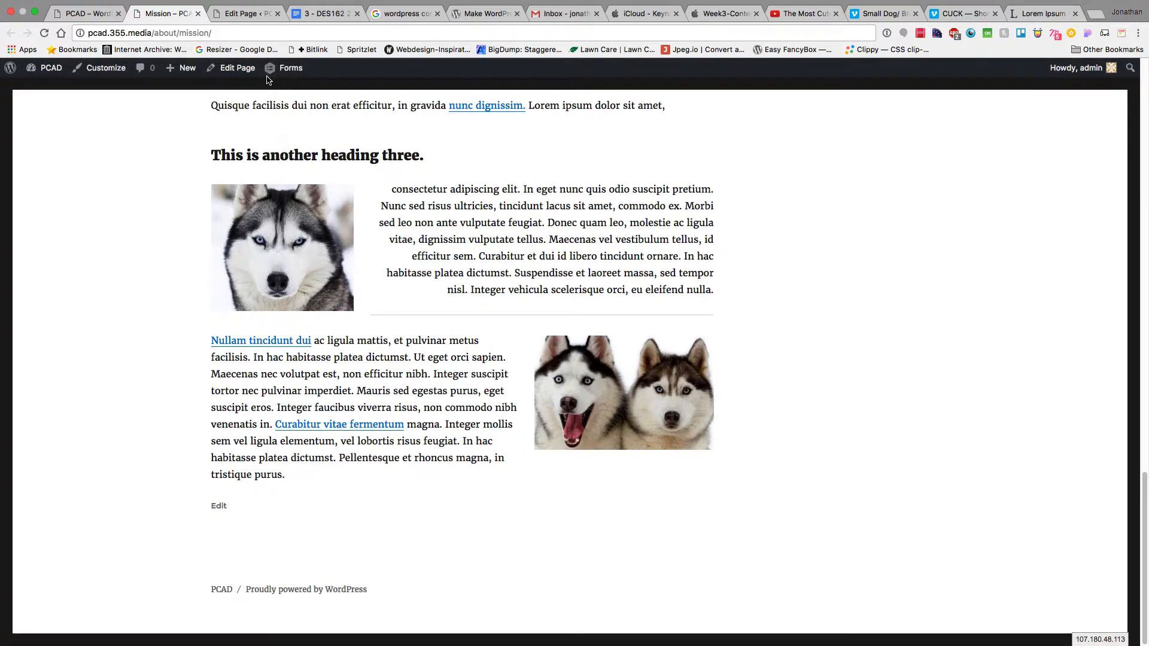
# Review the end of the DES162 lesson notes, including the formatting shortcuts, and return to the Mission page editor.
pyautogui.click(322, 14)
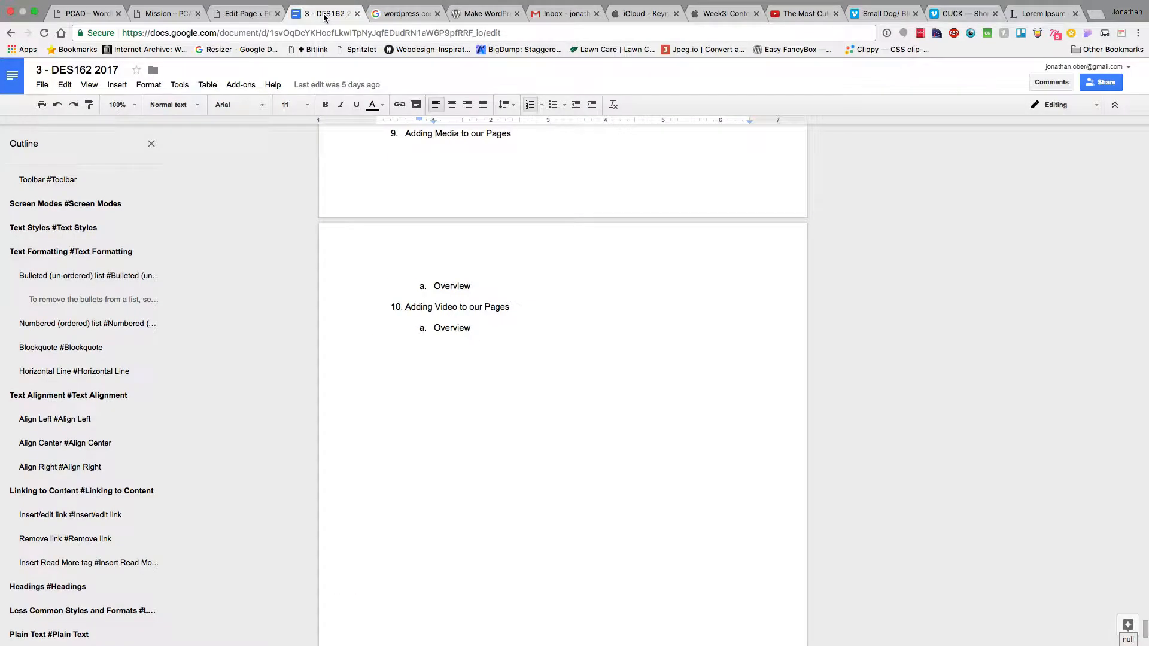
pyautogui.scroll(10, 372, 312)
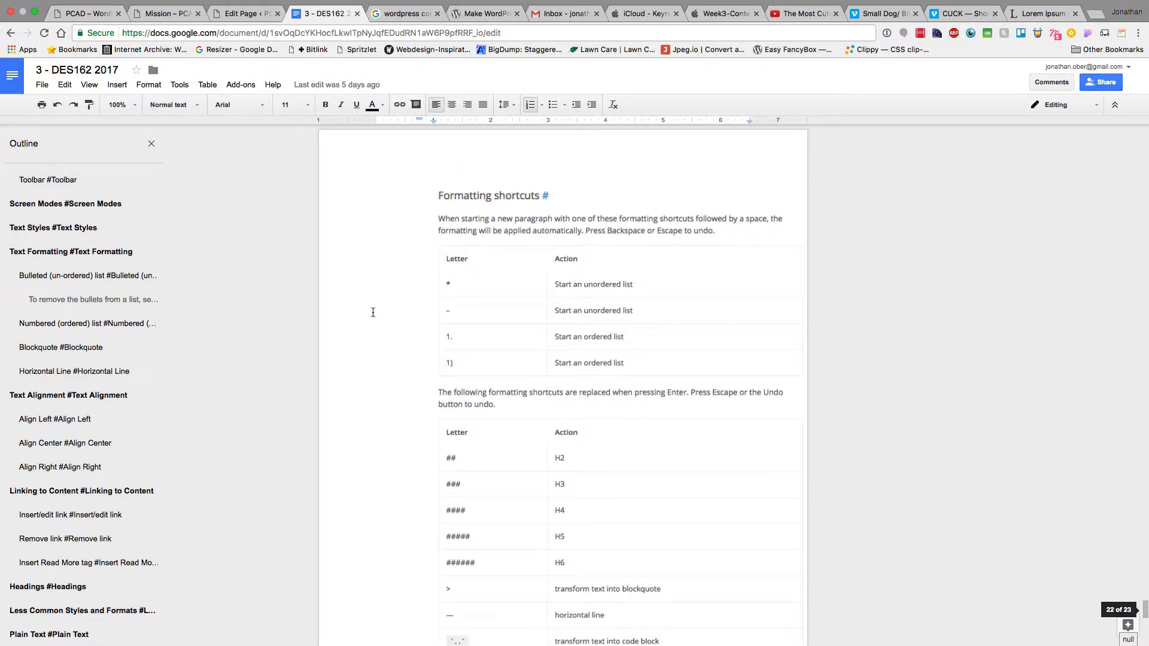
pyautogui.click(245, 13)
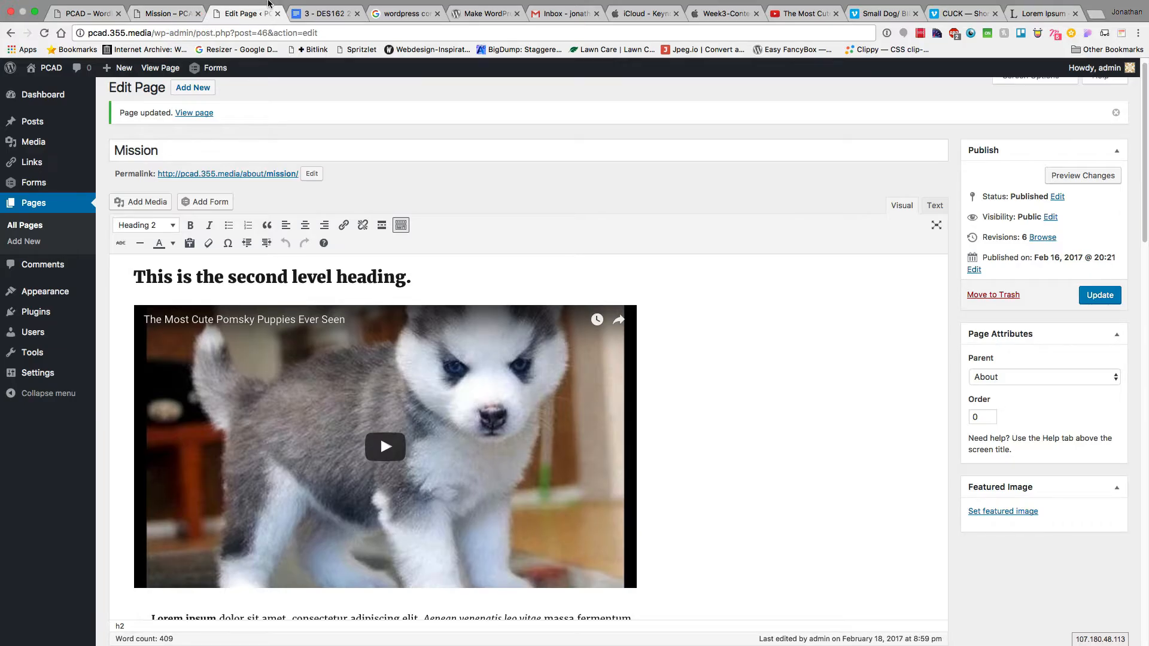
pyautogui.moveTo(269, 2)
pyautogui.moveTo(512, 3)
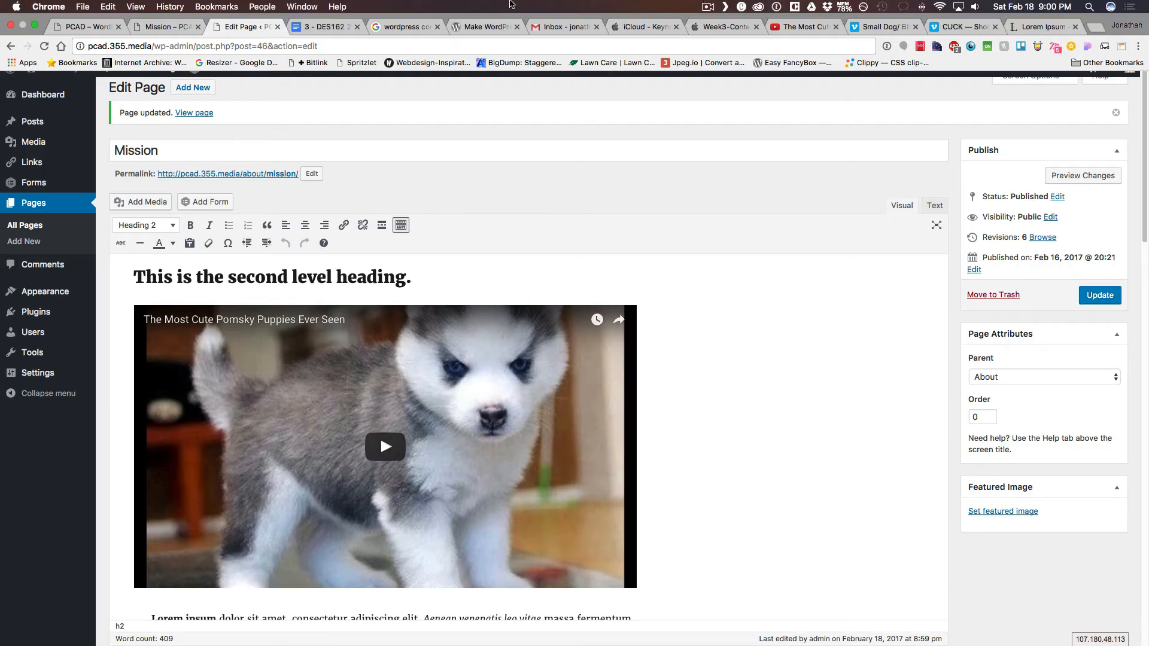
pyautogui.click(706, 6)
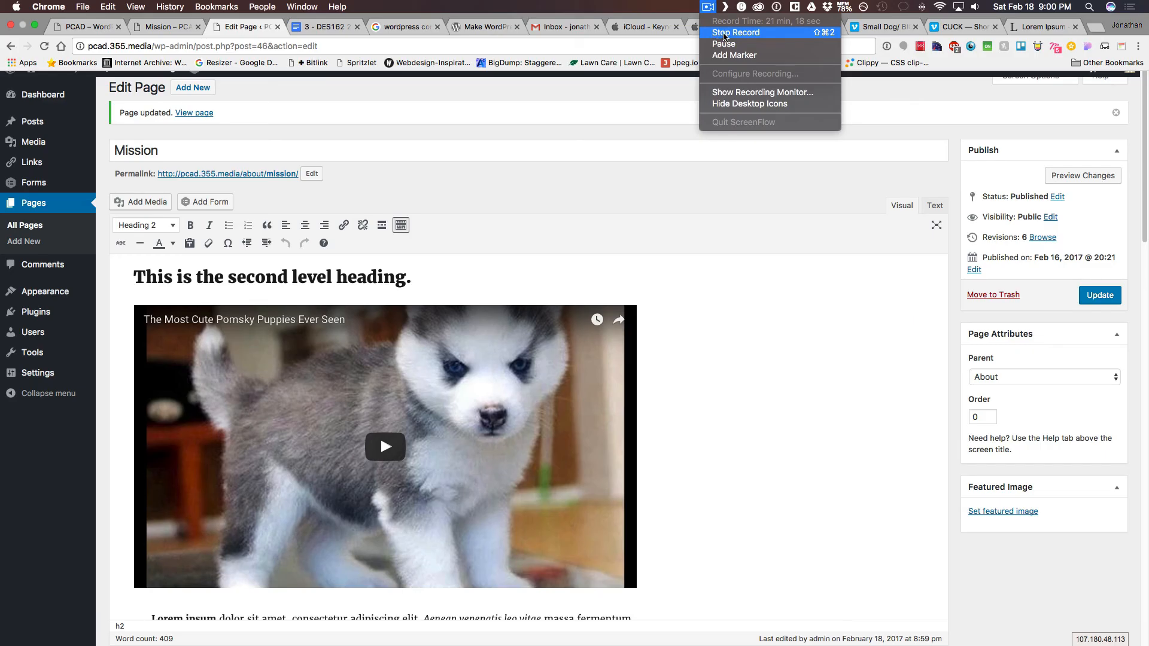